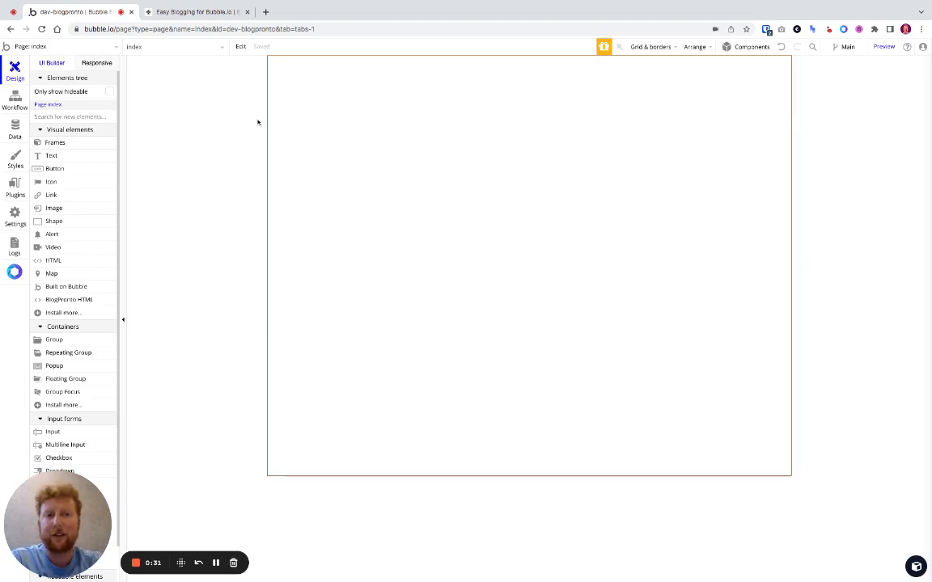
# - Open the post page and its property editor
pyautogui.click(97, 52)
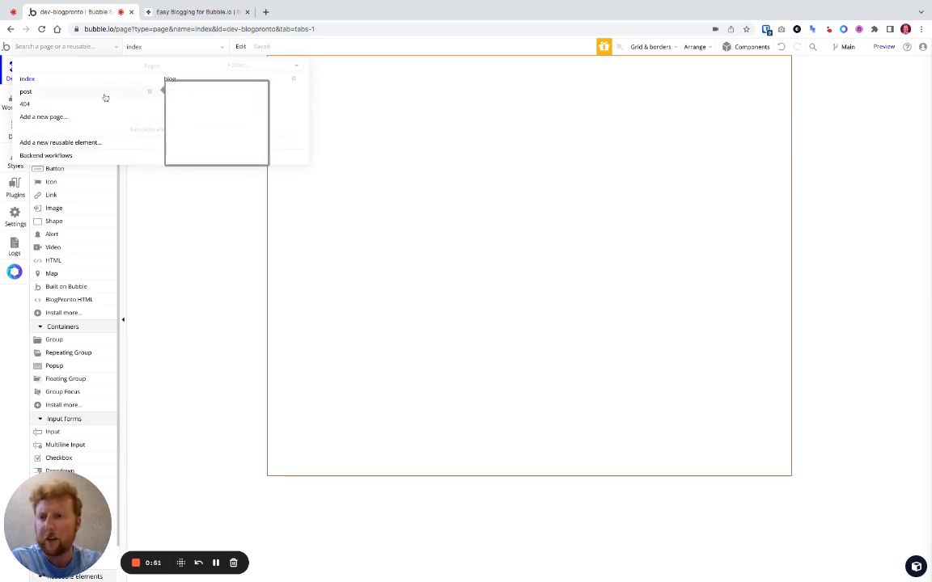
pyautogui.click(52, 93)
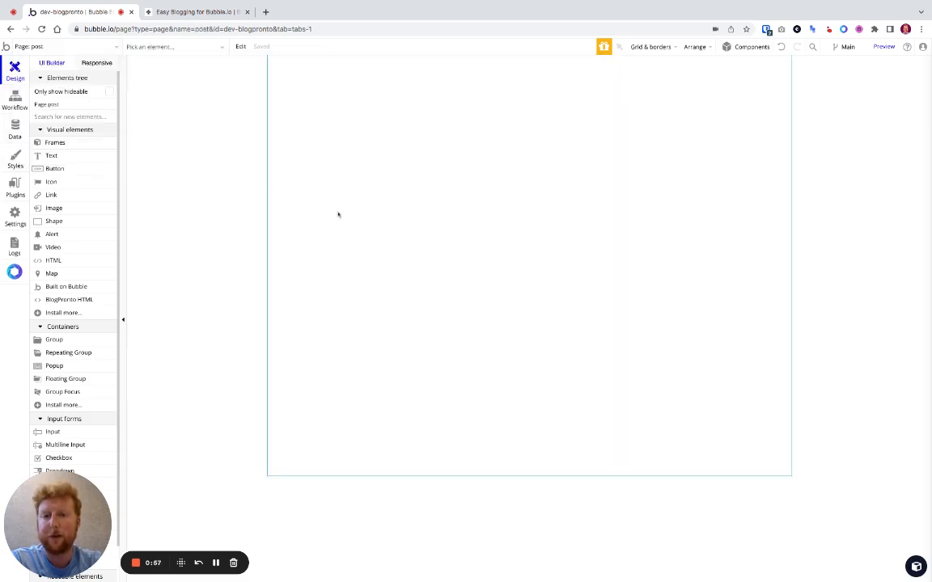
pyautogui.doubleClick(224, 157)
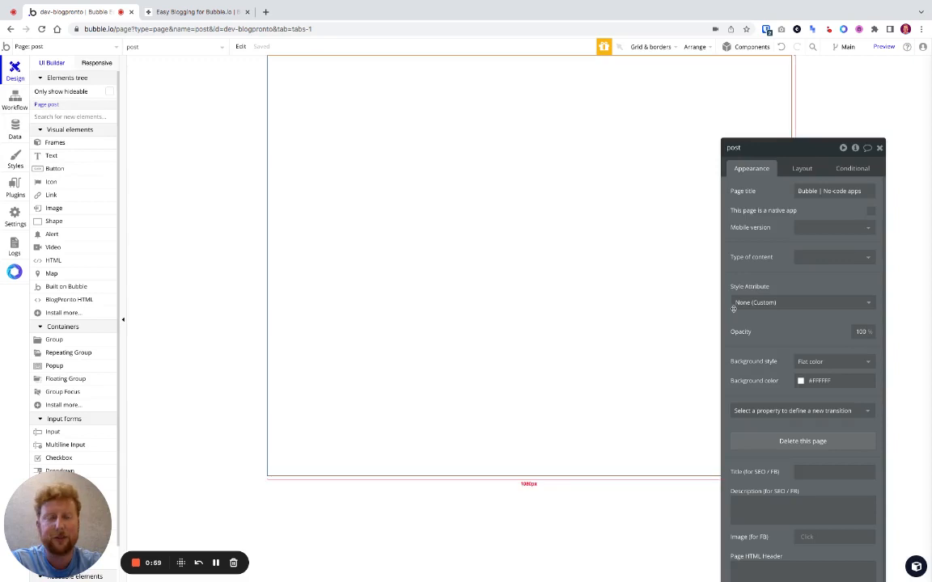
# - Set the page's type of content to post and its backup field for URL to post_title, and show its layout settings
pyautogui.moveTo(813, 150); pyautogui.dragTo(792, 75)
pyautogui.click(811, 182)
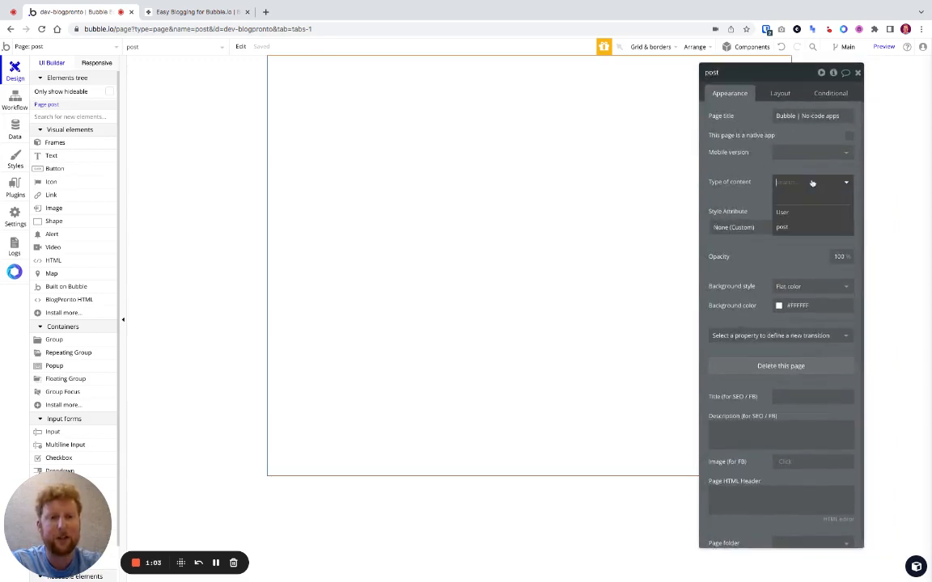
pyautogui.click(790, 227)
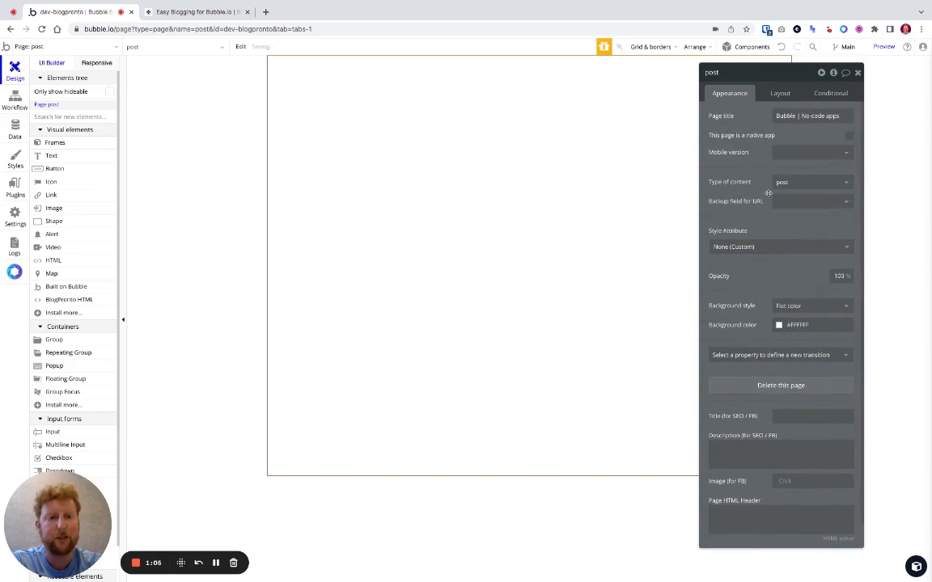
pyautogui.click(794, 203)
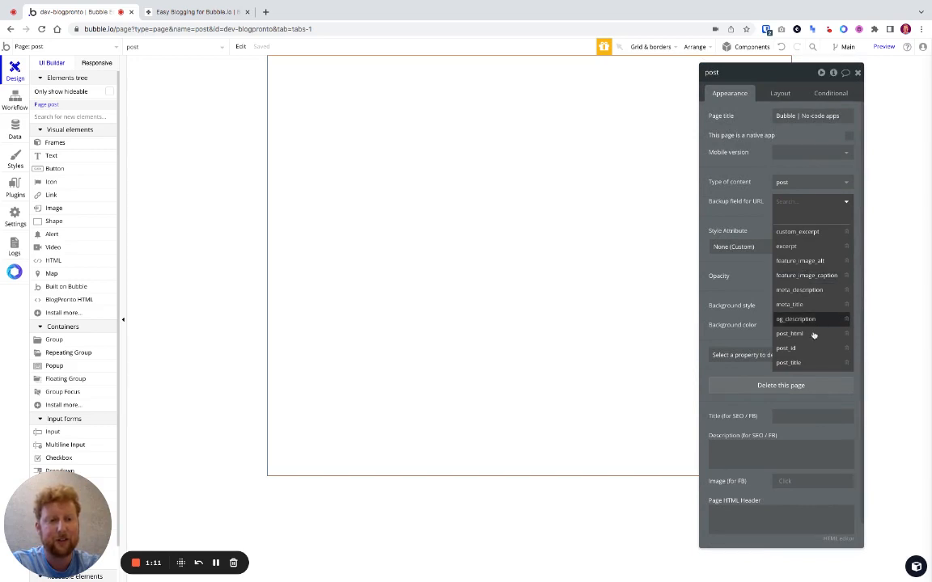
pyautogui.click(800, 362)
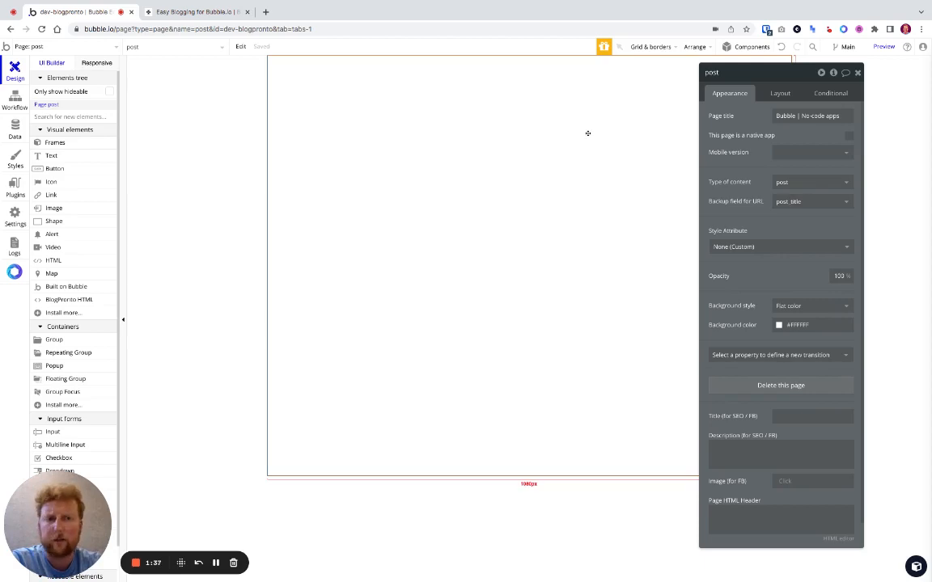
pyautogui.click(778, 93)
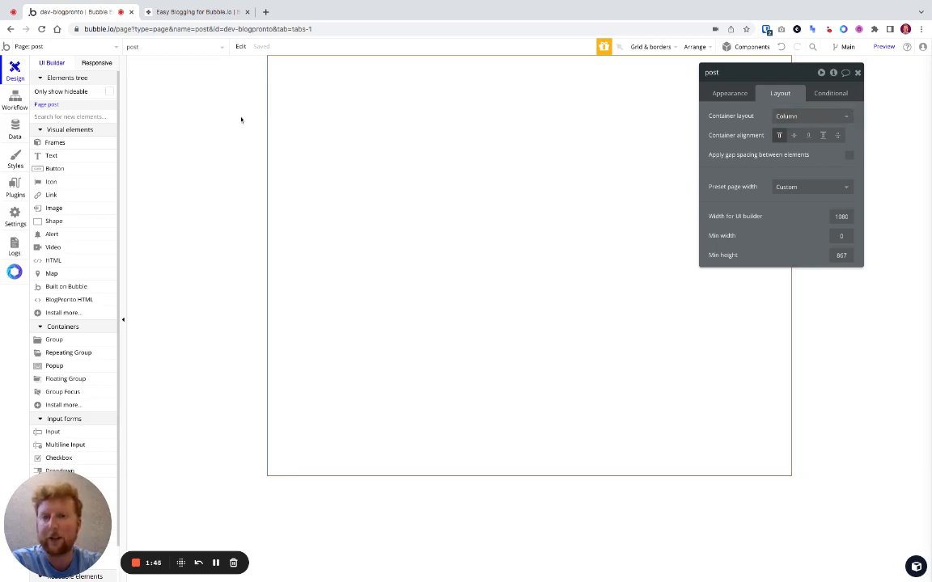
# - Switch to the BlogPronto website and open its professional templates on Atomic Fusion
pyautogui.click(207, 17)
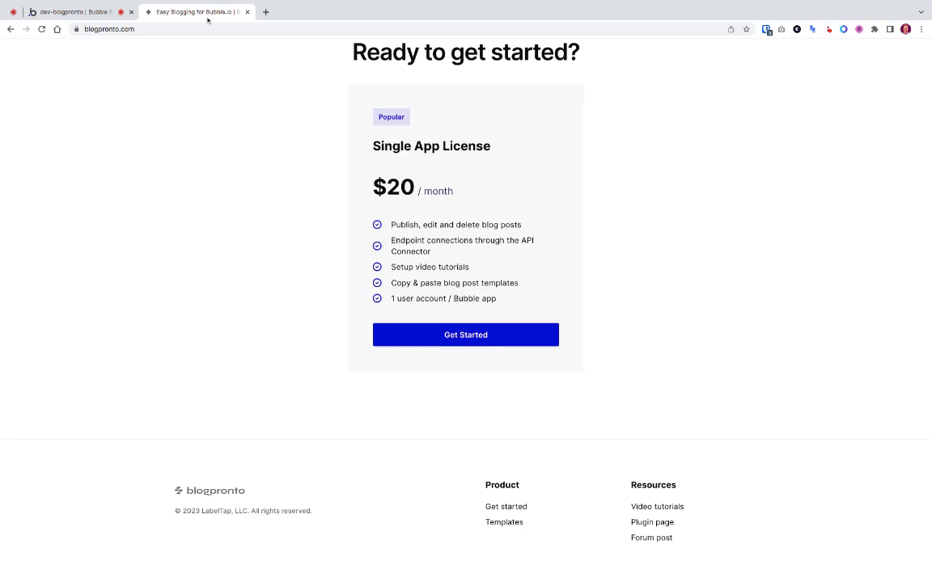
pyautogui.scroll(20, 341, 245)
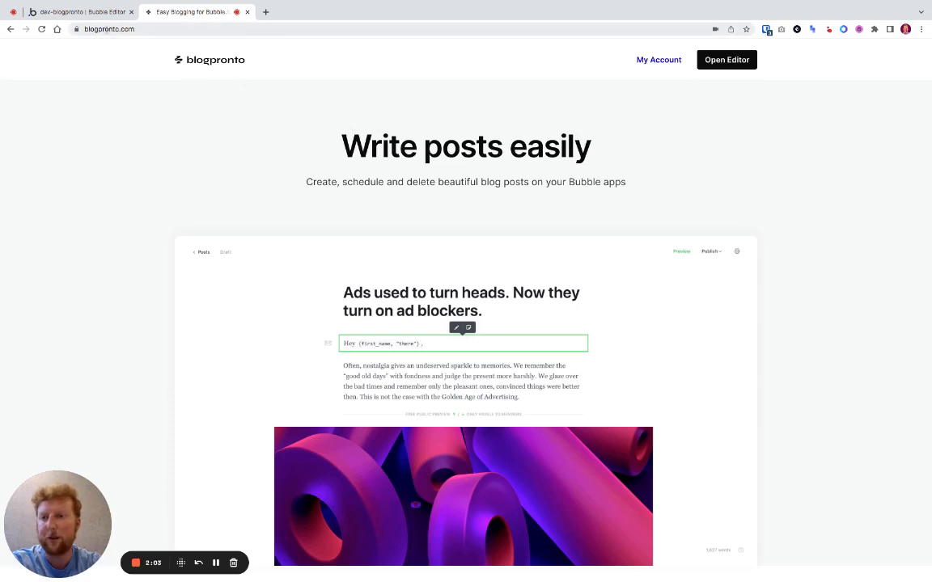
pyautogui.scroll(-20, 327, 85)
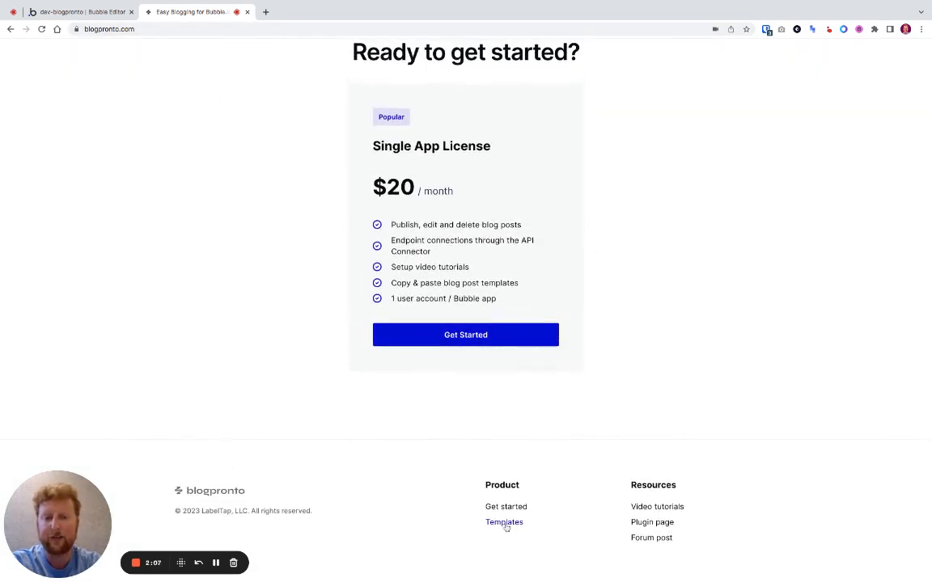
pyautogui.scroll(4, 608, 204)
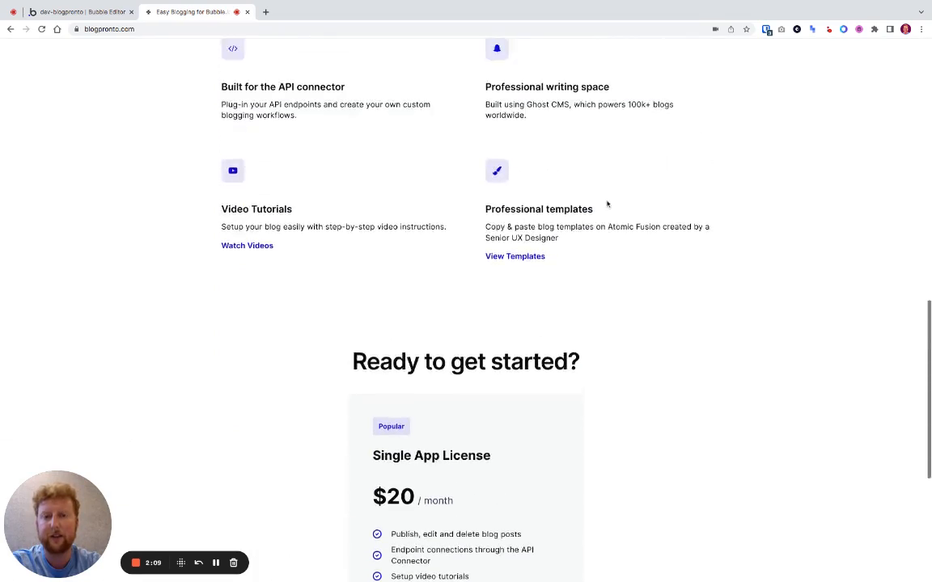
pyautogui.click(522, 296)
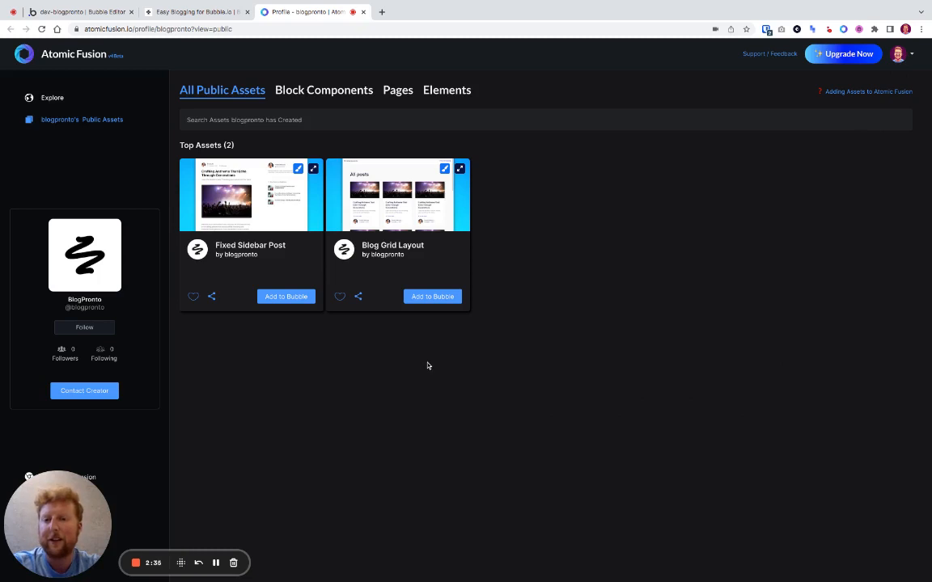
# - Preview the Fixed Sidebar Post and Blog Grid Layout templates, closing each preview
pyautogui.click(265, 209)
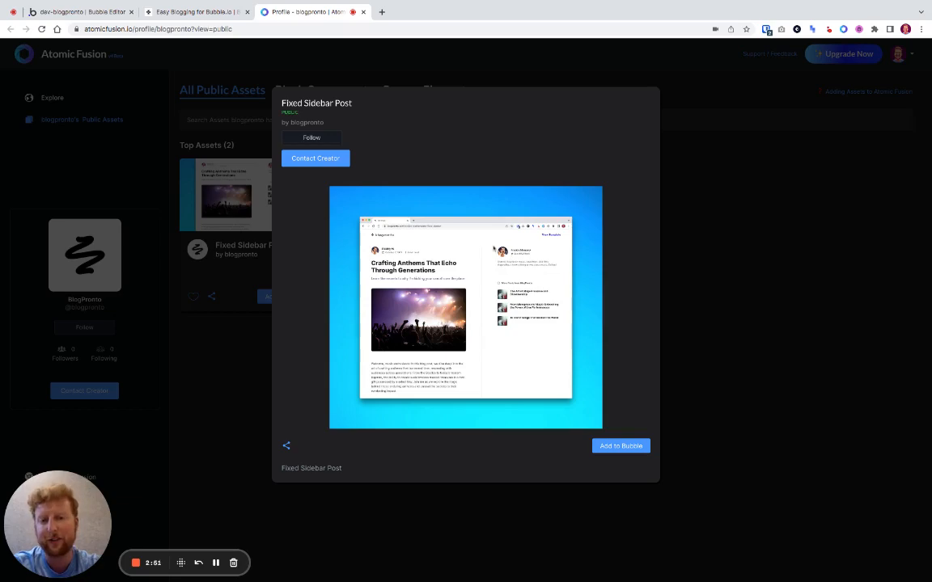
pyautogui.click(753, 266)
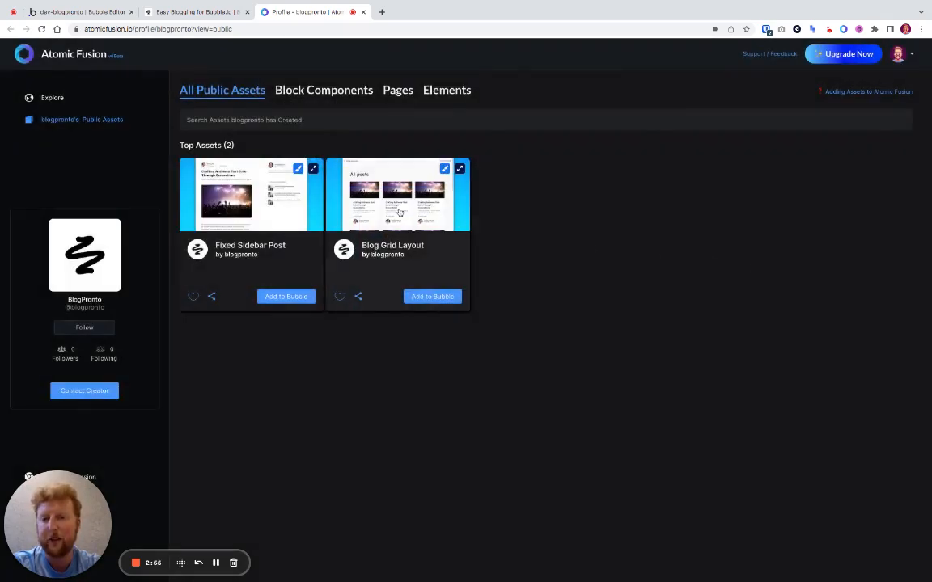
pyautogui.click(360, 191)
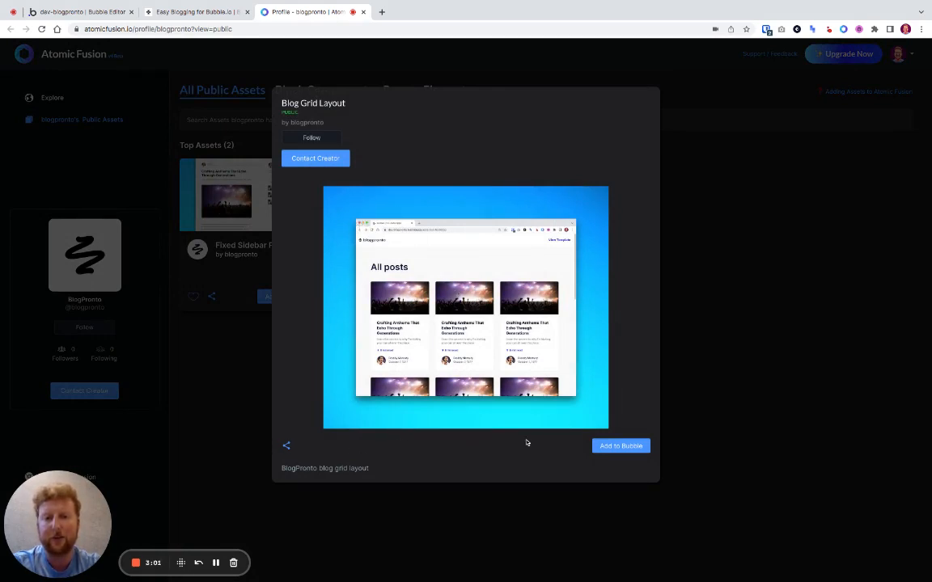
pyautogui.click(736, 322)
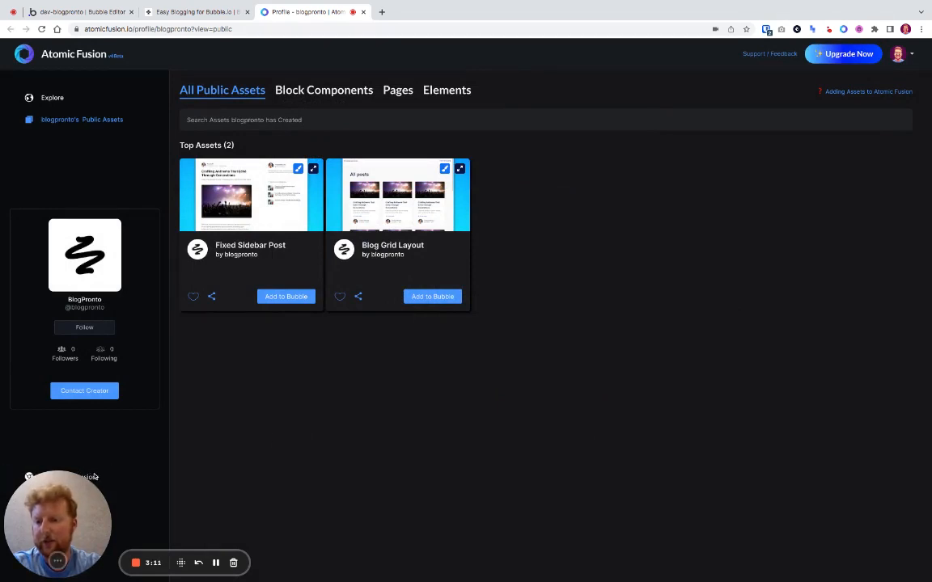
# - View the Atomic Fusion Chrome extension's store page and return to the template list
pyautogui.moveTo(72, 507); pyautogui.dragTo(191, 507)
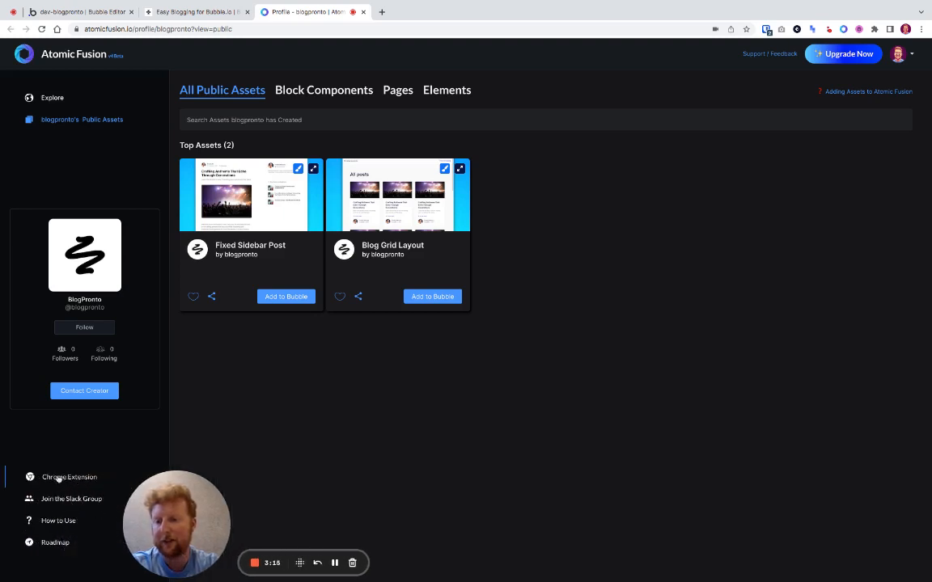
pyautogui.click(65, 477)
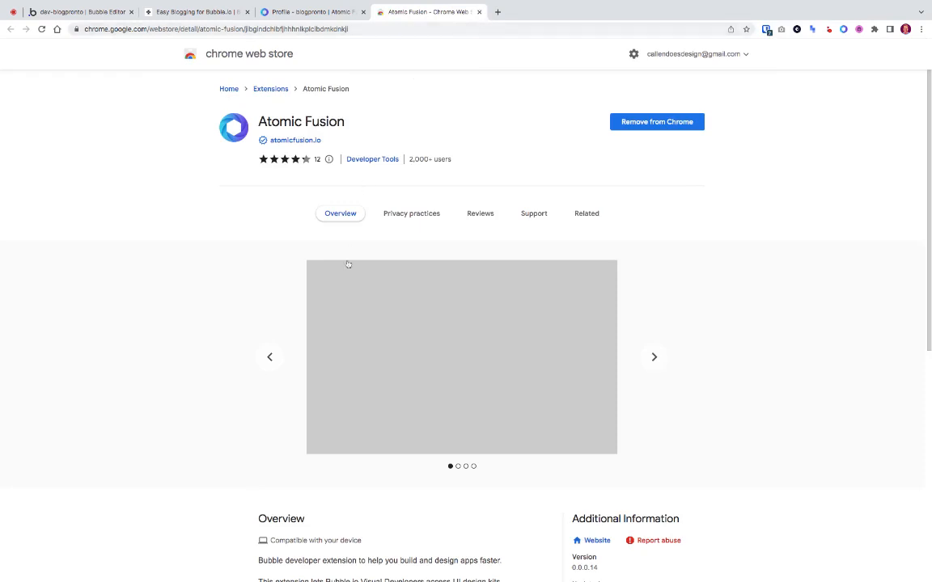
pyautogui.hotkey('ctrl', 'w')
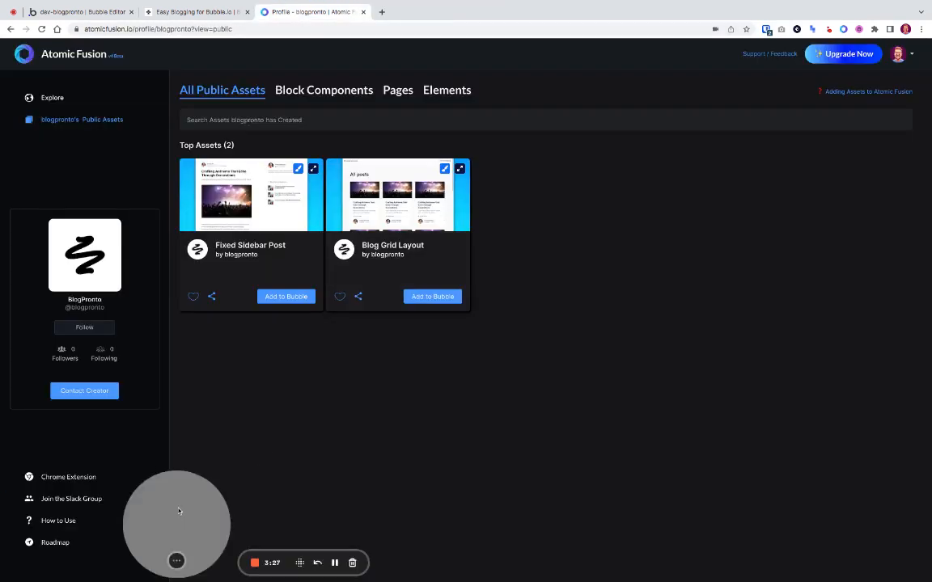
# - Add the Fixed Sidebar Post and Blog Grid Layout templates to Bubble and open the Atomic Fusion library in the Bubble editor
pyautogui.click(296, 298)
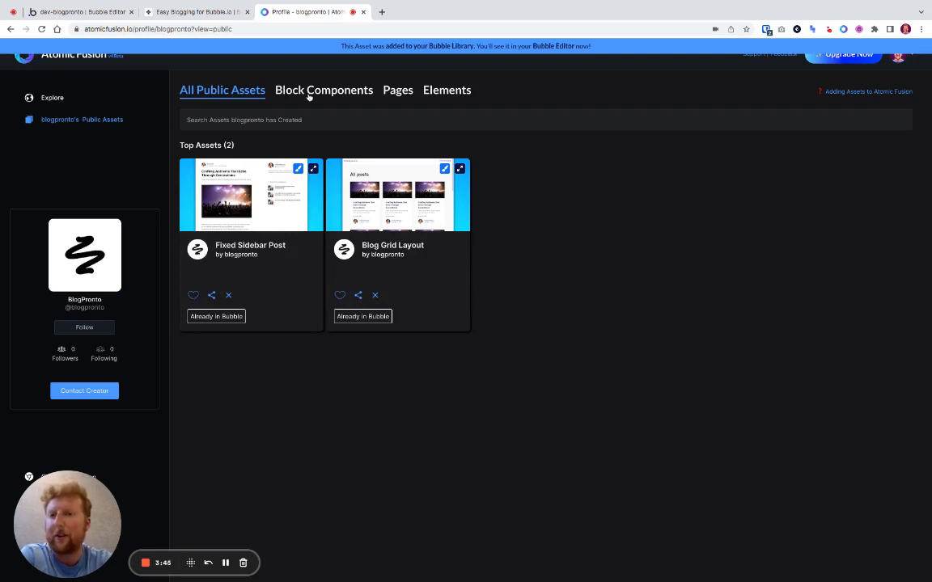
pyautogui.click(89, 13)
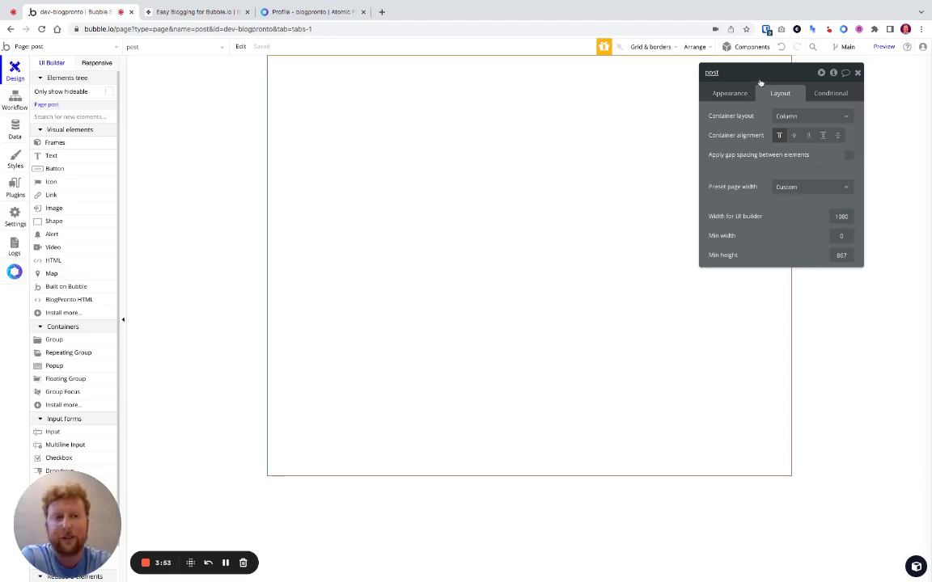
pyautogui.moveTo(760, 79); pyautogui.dragTo(628, 201)
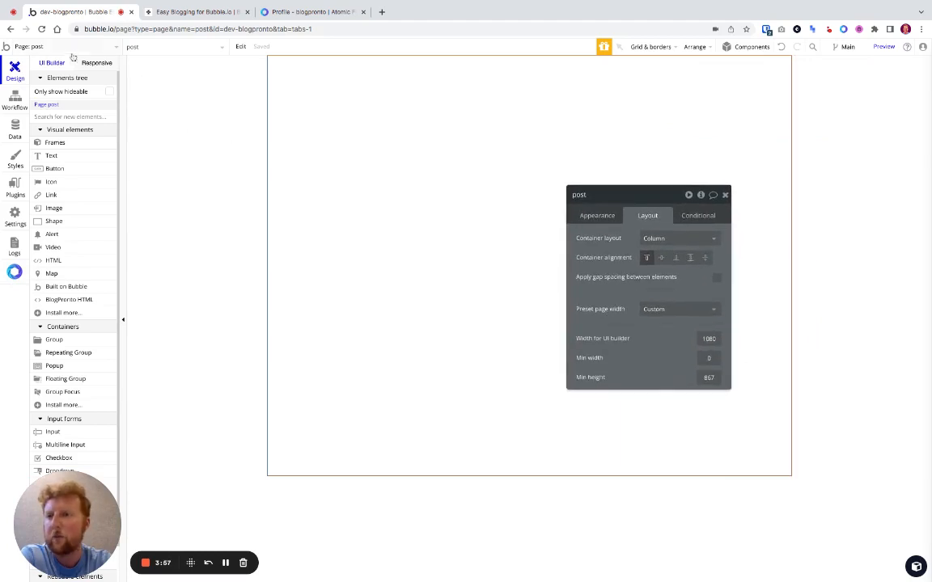
pyautogui.click(15, 273)
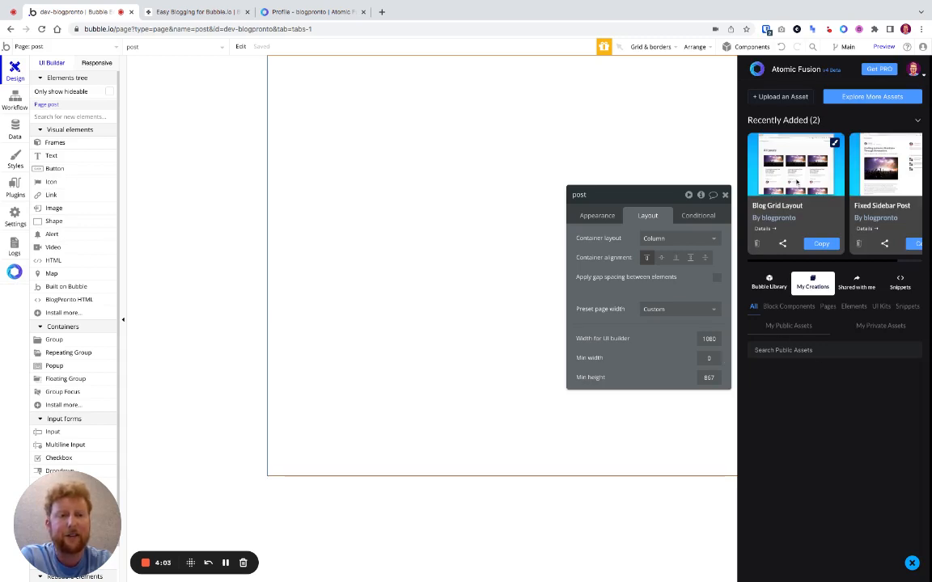
# - Copy the Fixed Sidebar Post template from the recently added assets, paste it onto the post page and close the property editor
pyautogui.hscroll(2, 796, 183)
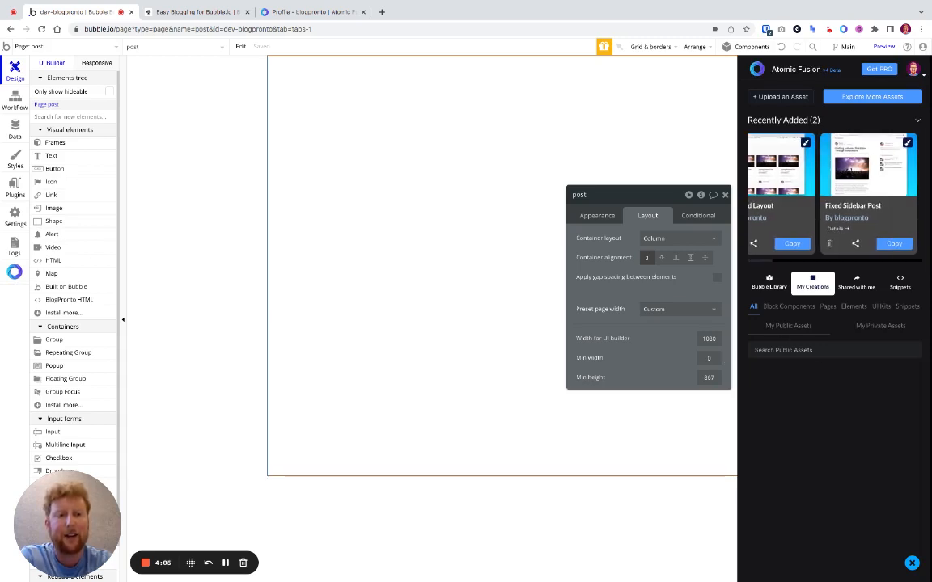
pyautogui.hscroll(-1, 834, 194)
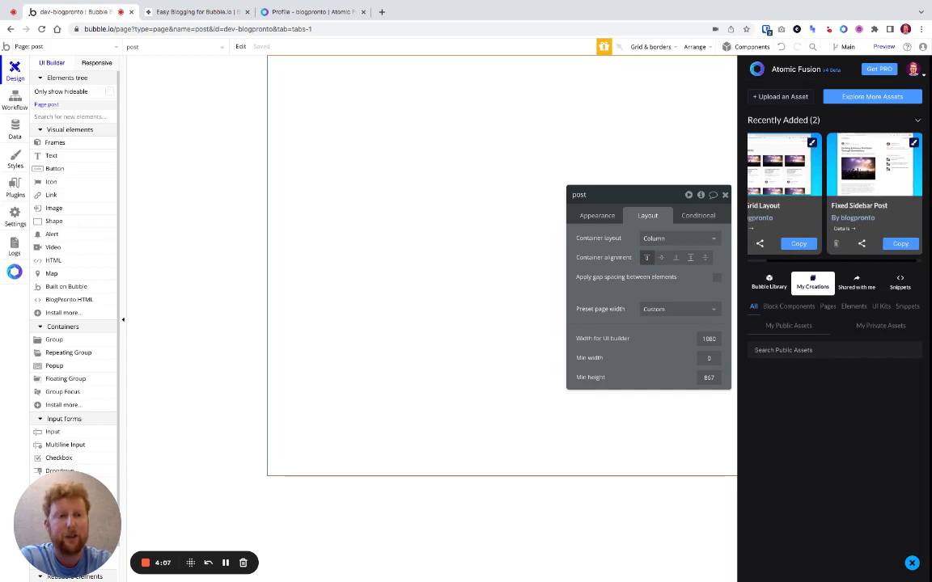
pyautogui.hscroll(-1, 833, 195)
pyautogui.hscroll(-2, 834, 186)
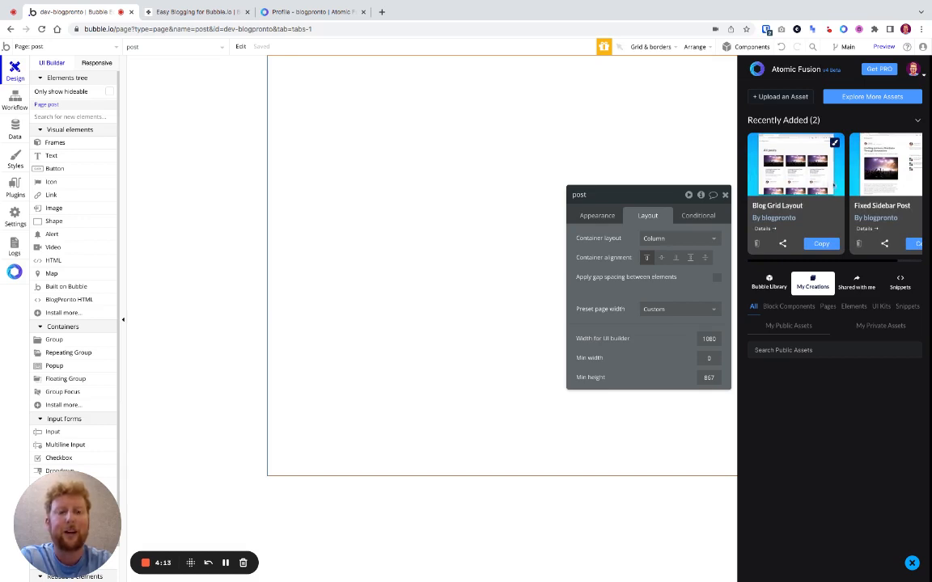
pyautogui.hscroll(1, 814, 183)
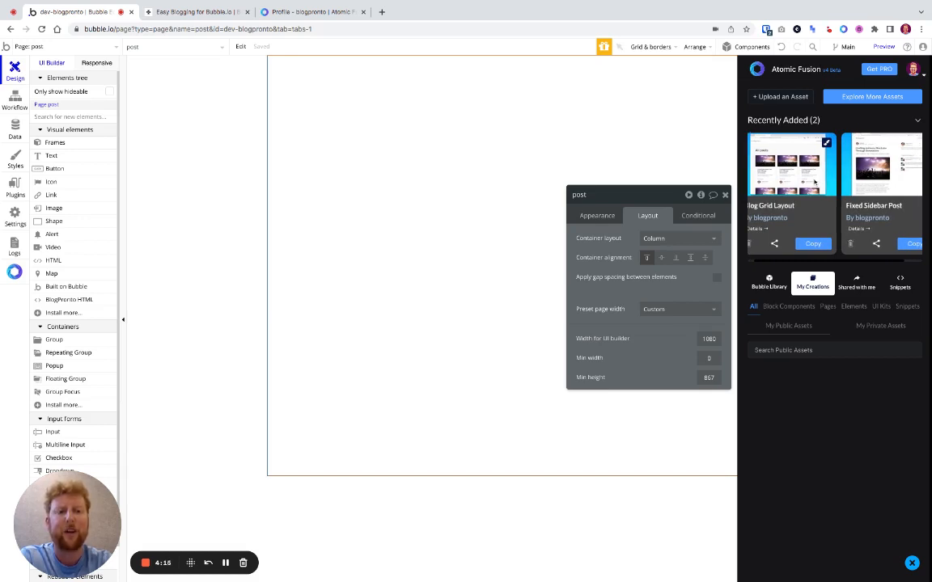
pyautogui.hscroll(1, 833, 186)
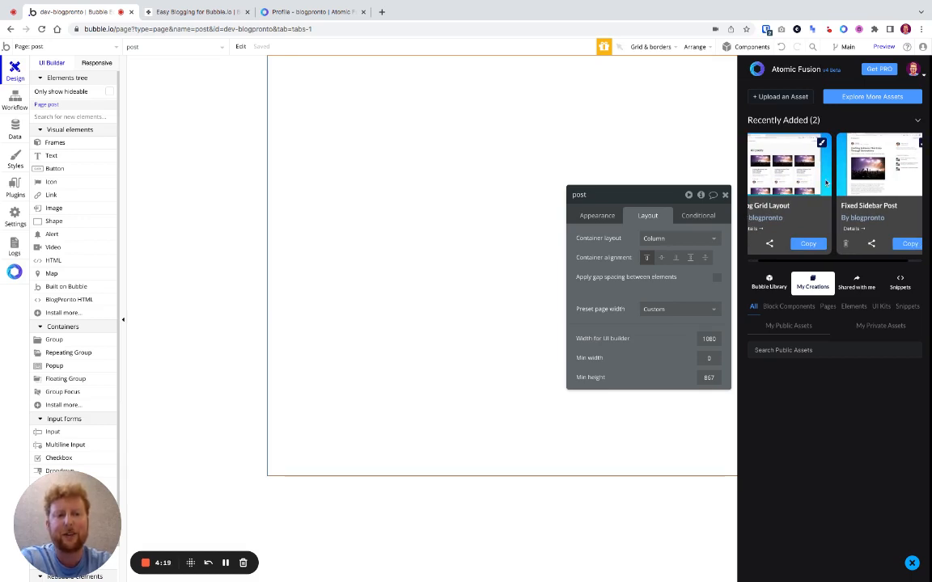
pyautogui.hscroll(-2, 826, 183)
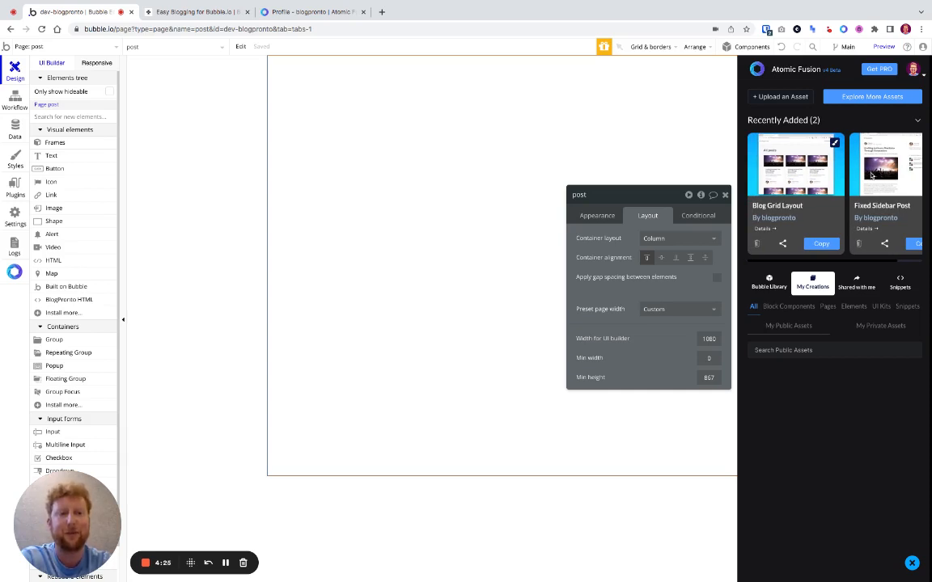
pyautogui.hscroll(3, 873, 175)
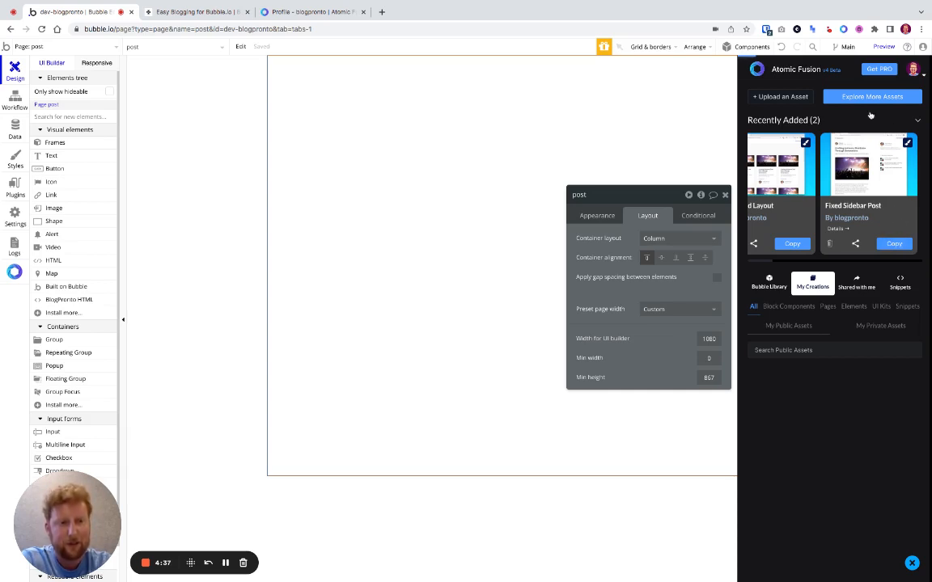
pyautogui.click(893, 243)
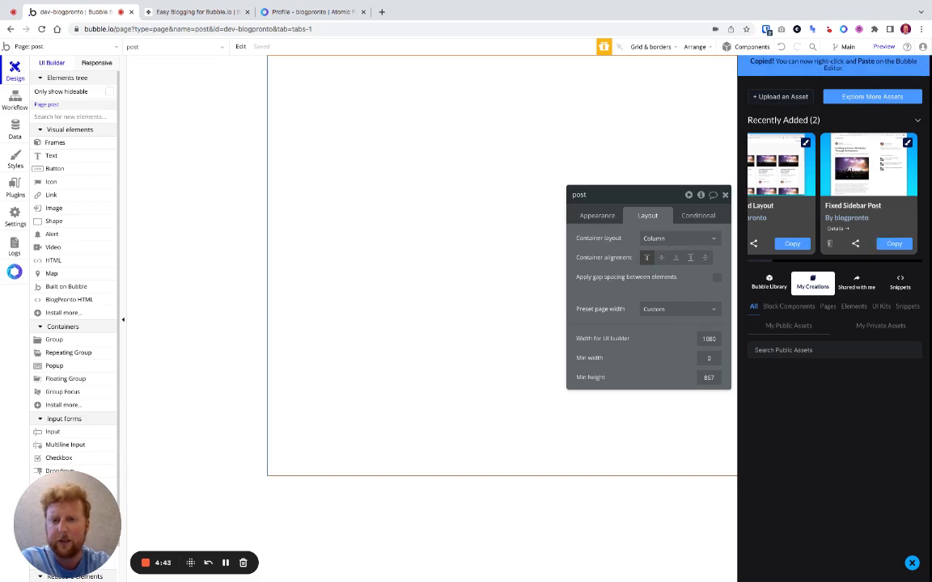
pyautogui.rightClick(318, 183)
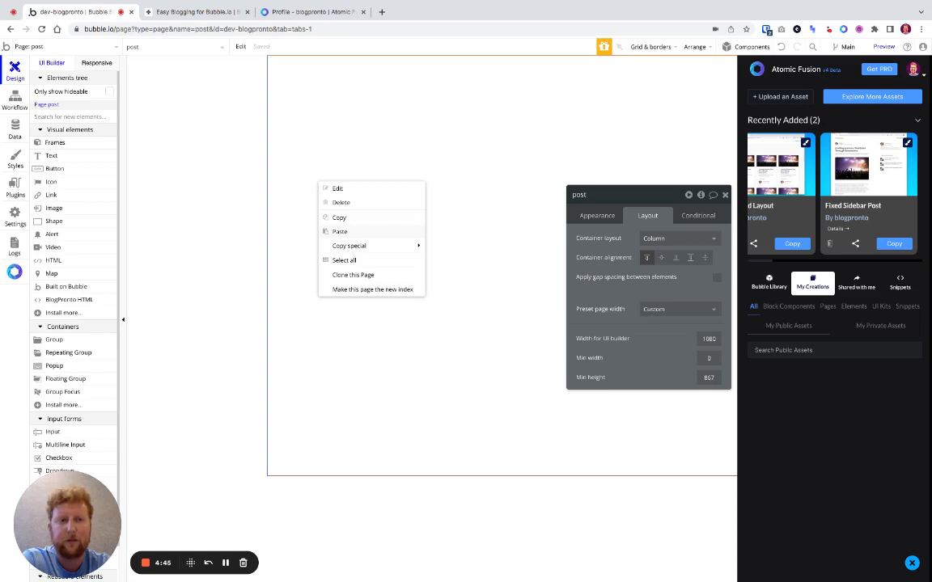
pyautogui.hotkey('ctrl', 'v')
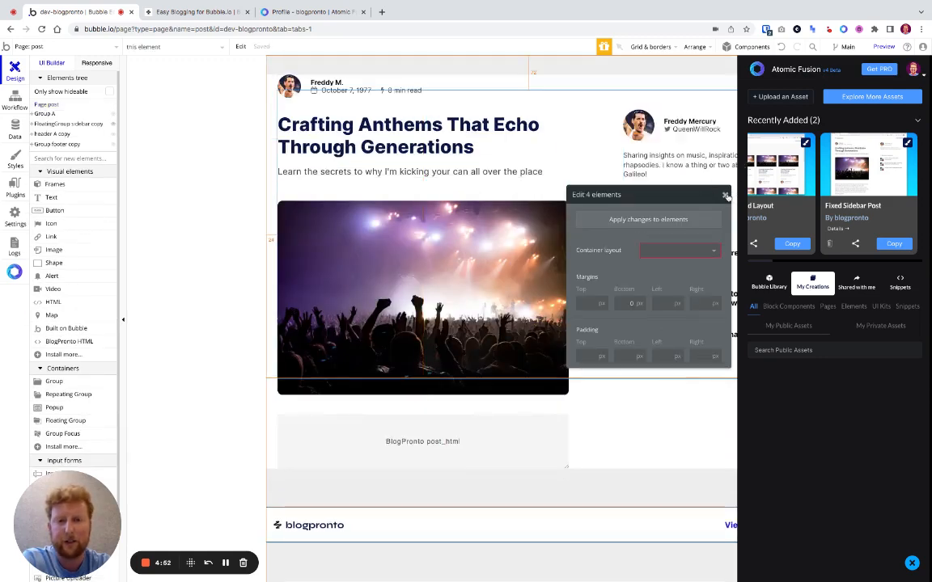
pyautogui.click(727, 196)
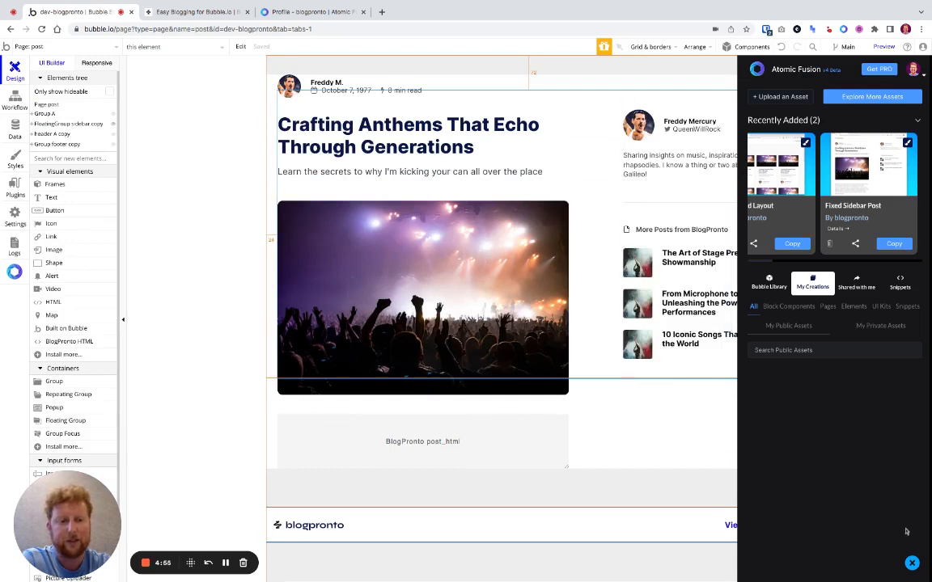
# - Close the Atomic Fusion library and move the blogpronto header group to the first position on the post page
pyautogui.click(911, 563)
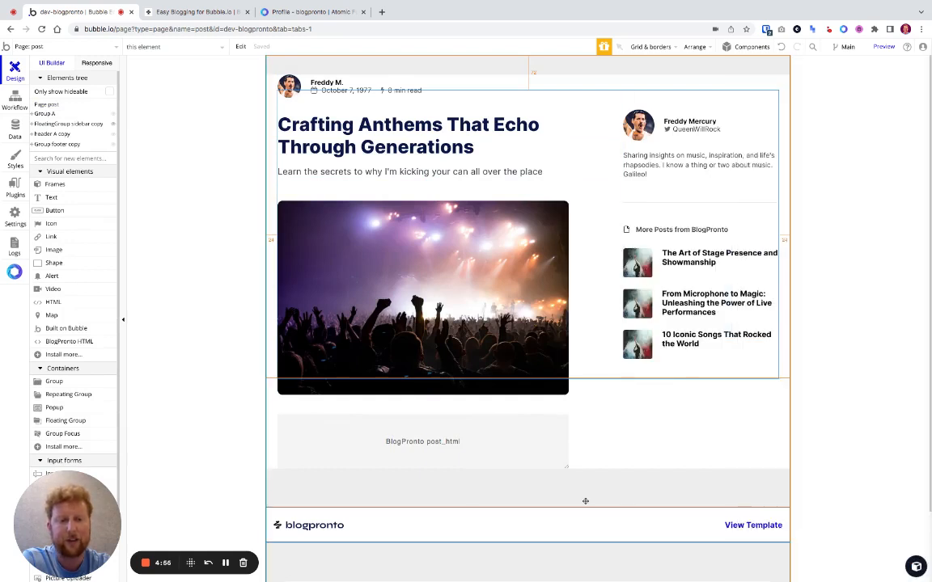
pyautogui.click(275, 539)
pyautogui.doubleClick(275, 538)
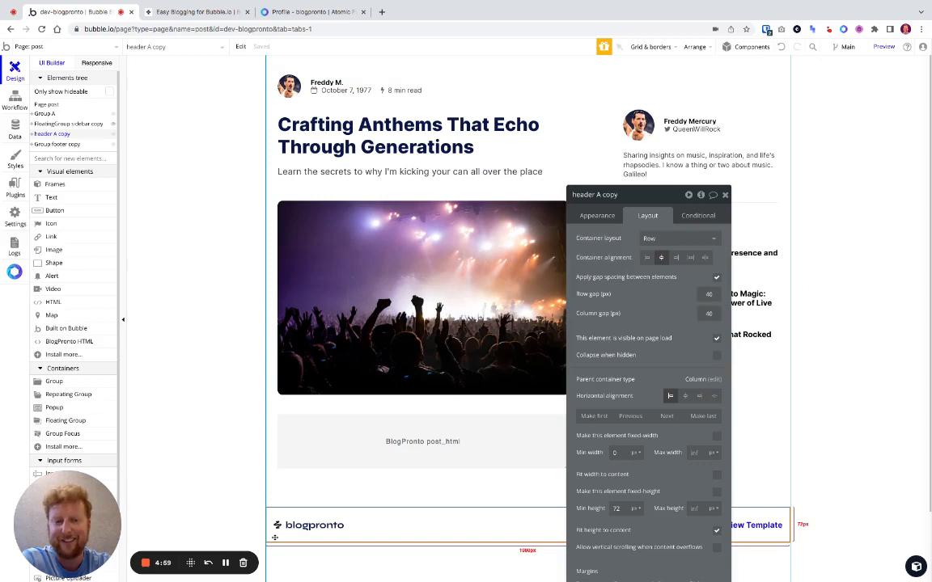
pyautogui.click(635, 415)
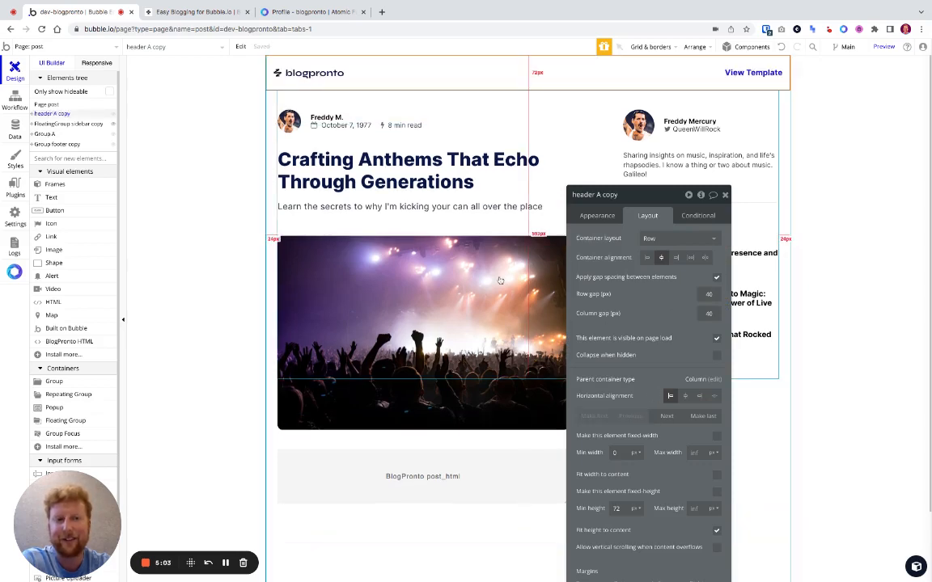
pyautogui.scroll(-1, 499, 280)
pyautogui.scroll(-1, 499, 281)
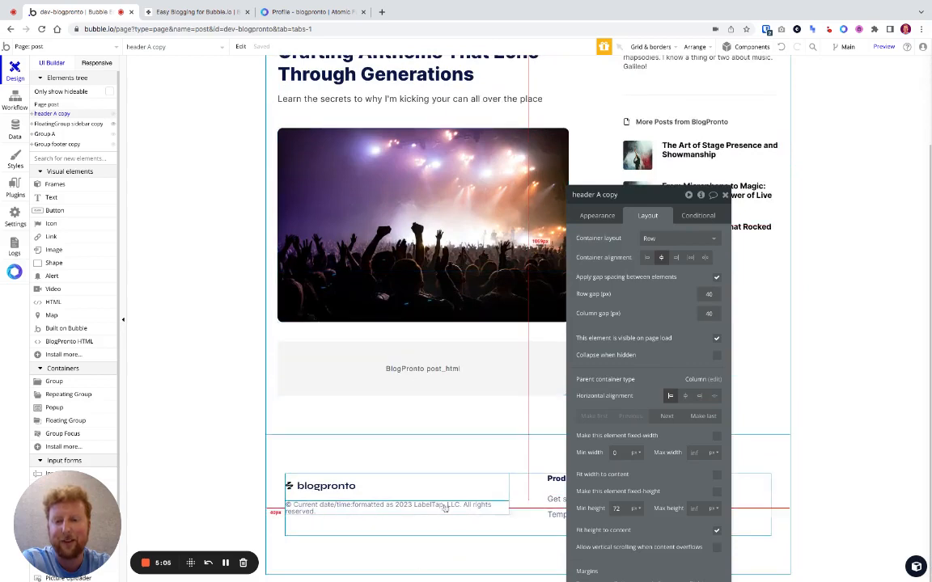
pyautogui.scroll(2, 436, 452)
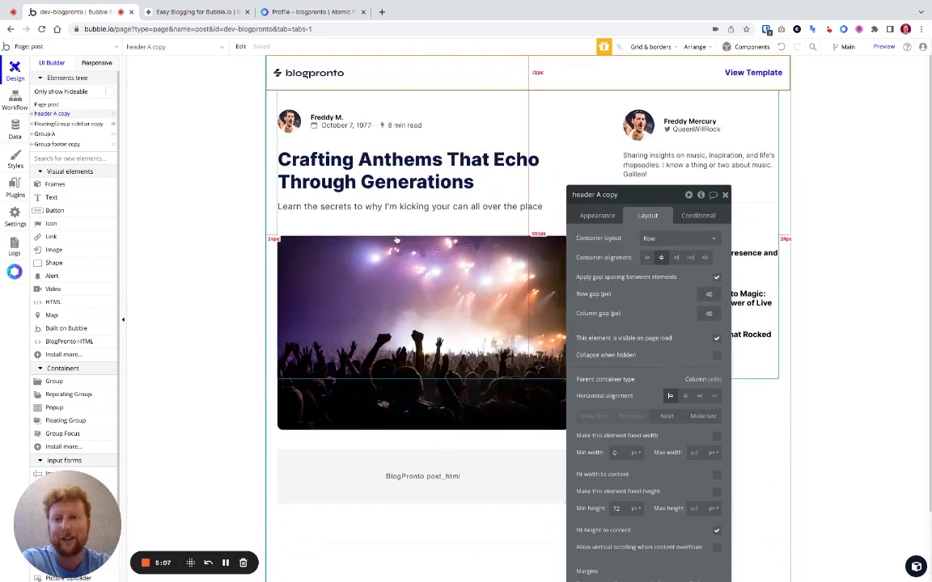
pyautogui.scroll(-2, 397, 235)
pyautogui.scroll(2, 396, 240)
pyautogui.scroll(1, 397, 240)
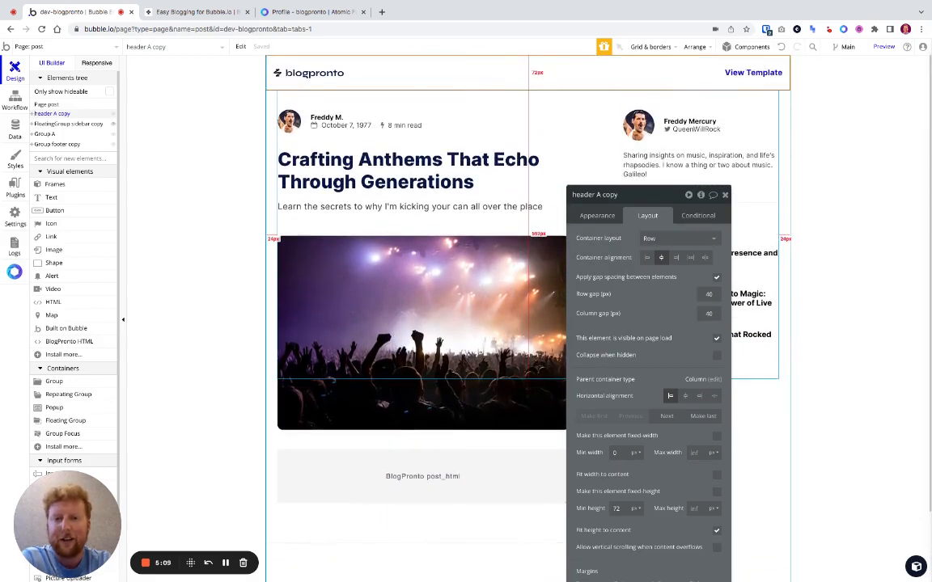
# - Replace the BlogPronto HTML element's sample post_html with the dynamic expression Current Page post's post_html
pyautogui.moveTo(634, 197); pyautogui.dragTo(814, 118)
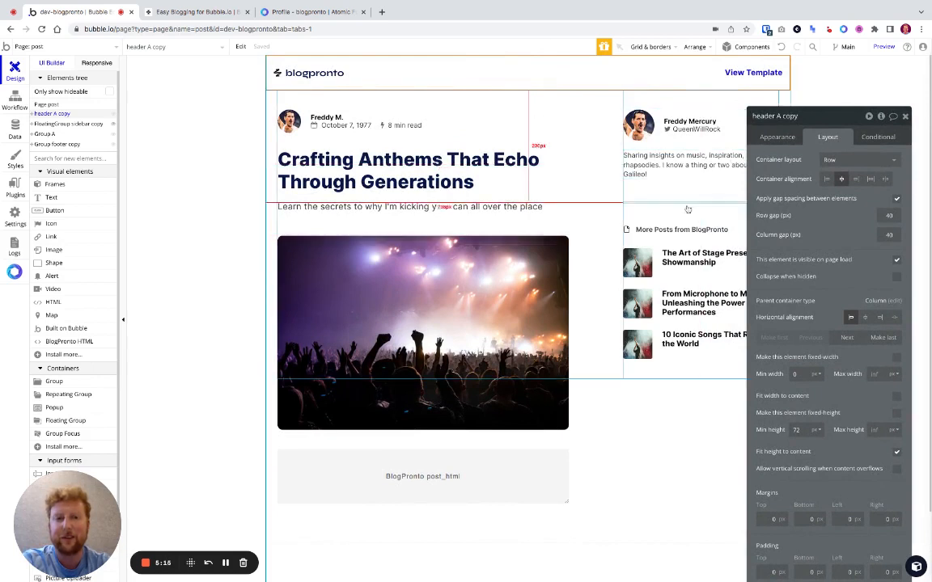
pyautogui.click(434, 484)
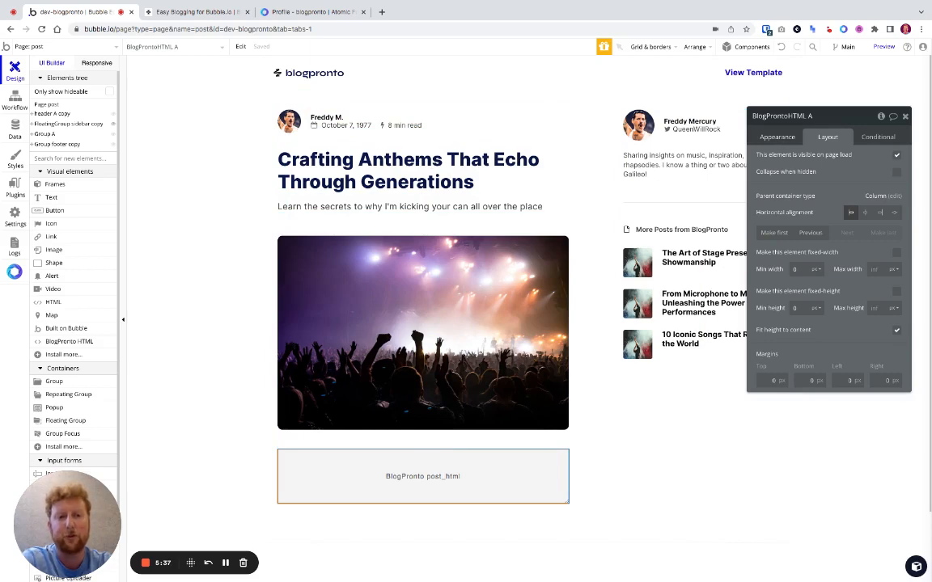
pyautogui.click(780, 137)
pyautogui.click(806, 250)
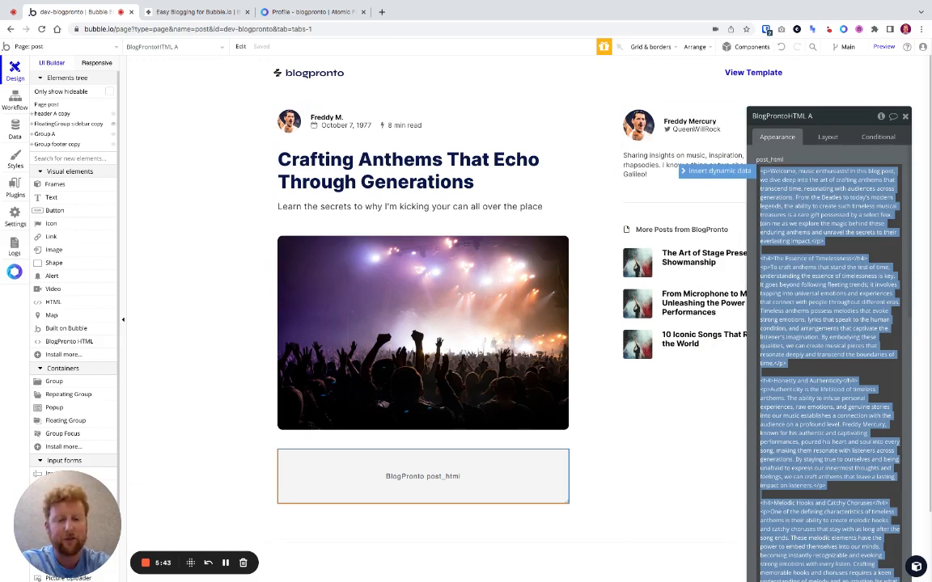
pyautogui.press('BackSpace')
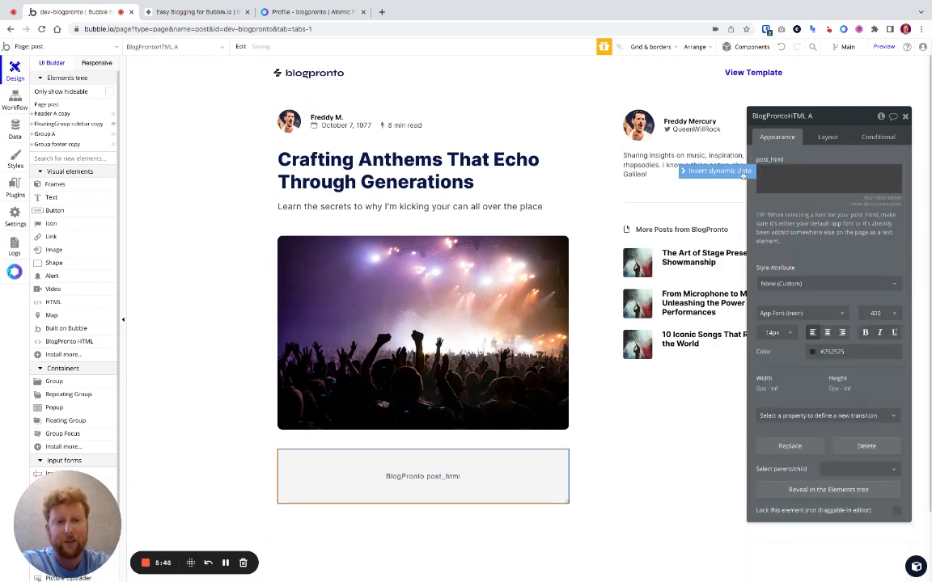
pyautogui.click(773, 171)
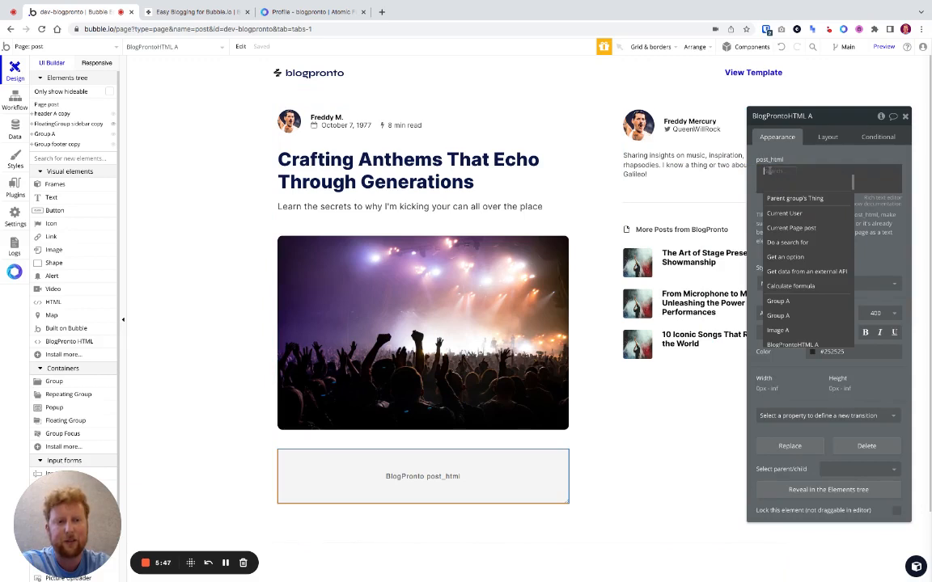
pyautogui.click(805, 228)
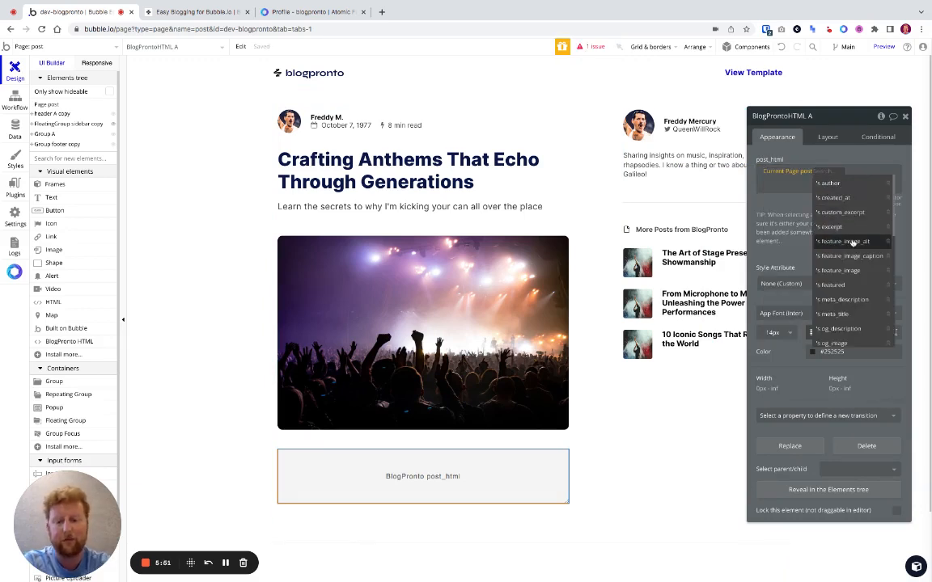
pyautogui.write('html')
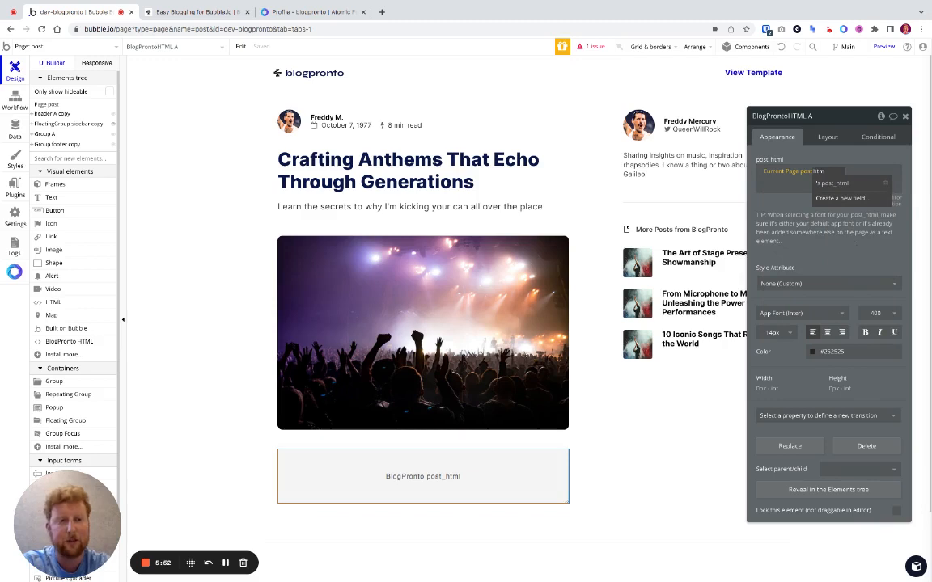
pyautogui.click(833, 183)
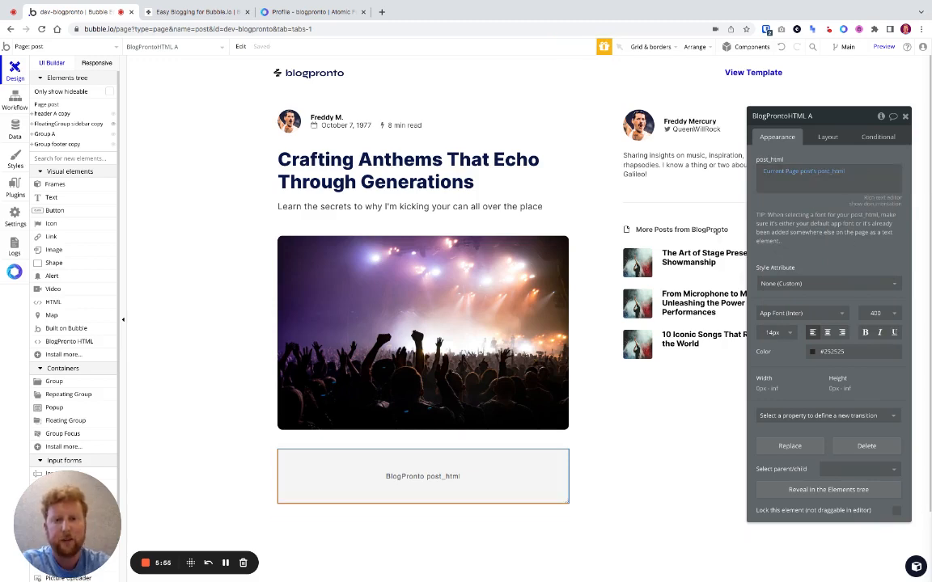
# - Replace the subtitle text below the post title with the dynamic expression Current Page post's excerpt
pyautogui.click(417, 207)
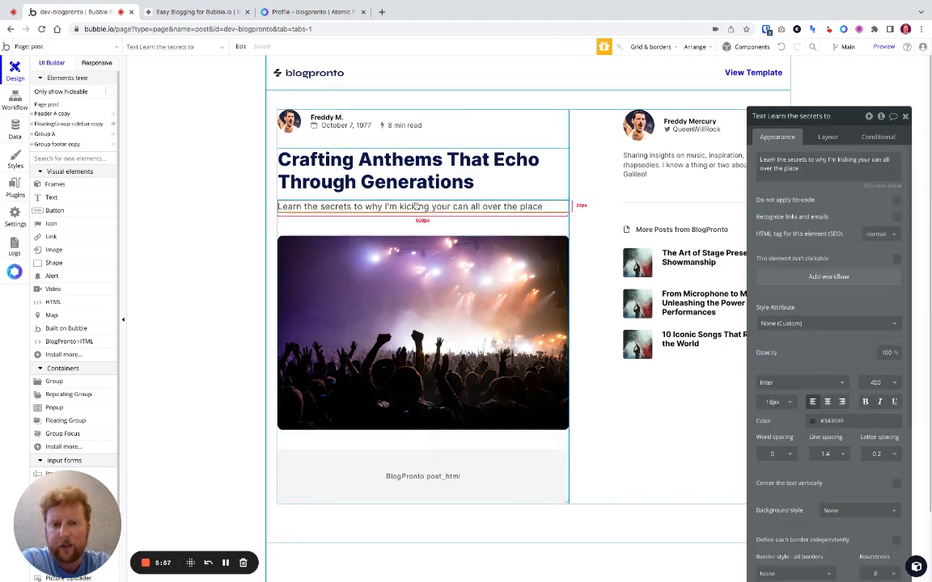
pyautogui.tripleClick(787, 166)
pyautogui.press('BackSpace')
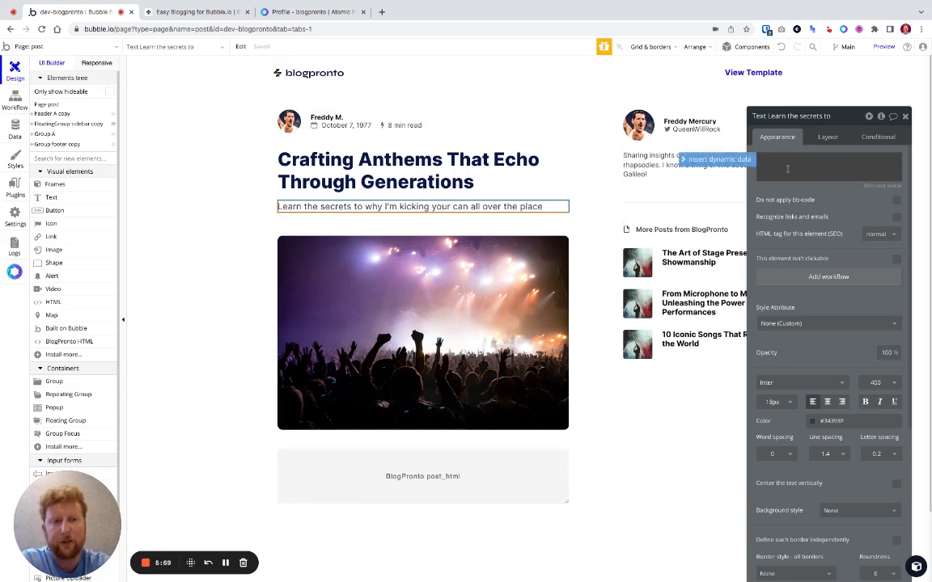
pyautogui.click(718, 160)
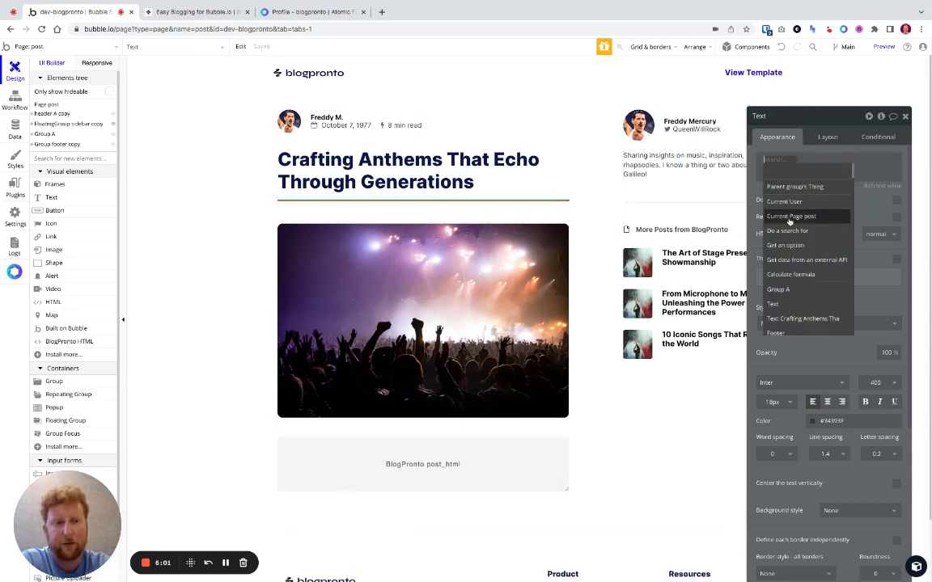
pyautogui.click(789, 217)
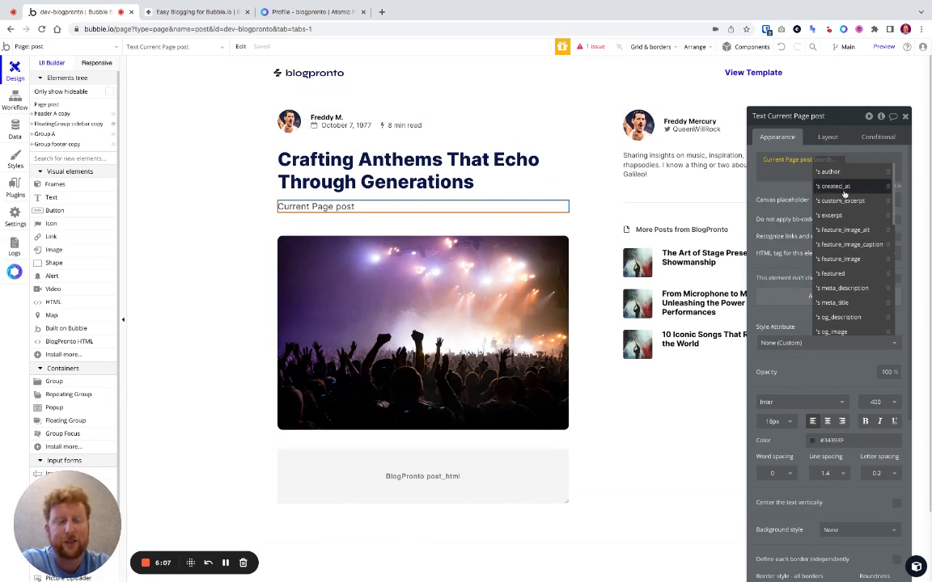
pyautogui.click(833, 216)
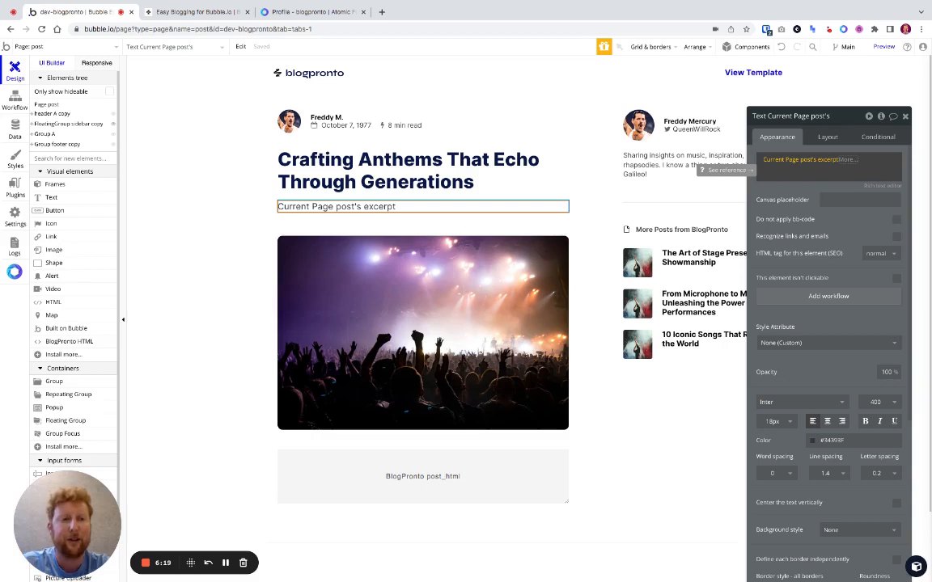
# - Add a condition to the subtitle text for when Current Page post's custom_excerpt is not empty
pyautogui.click(877, 137)
pyautogui.click(832, 158)
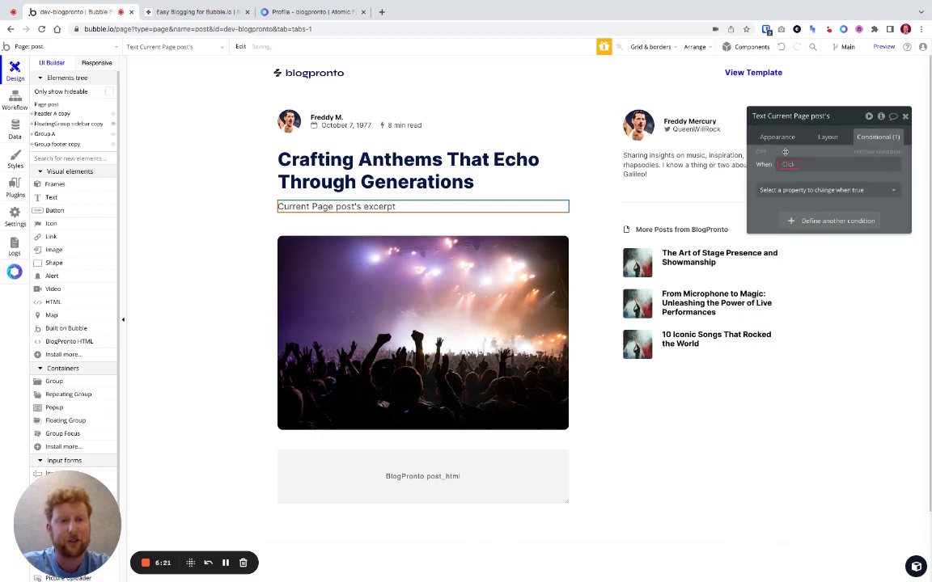
pyautogui.click(786, 165)
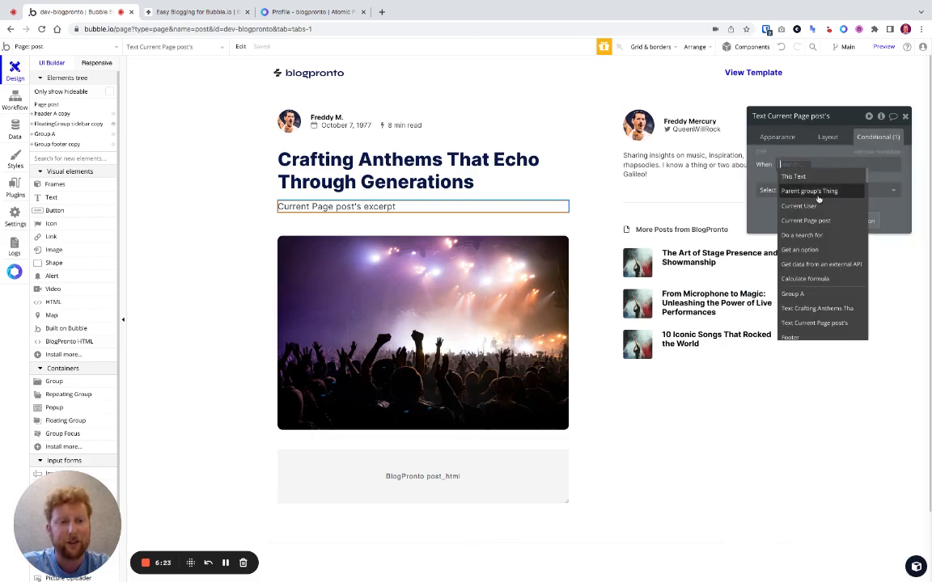
pyautogui.click(812, 220)
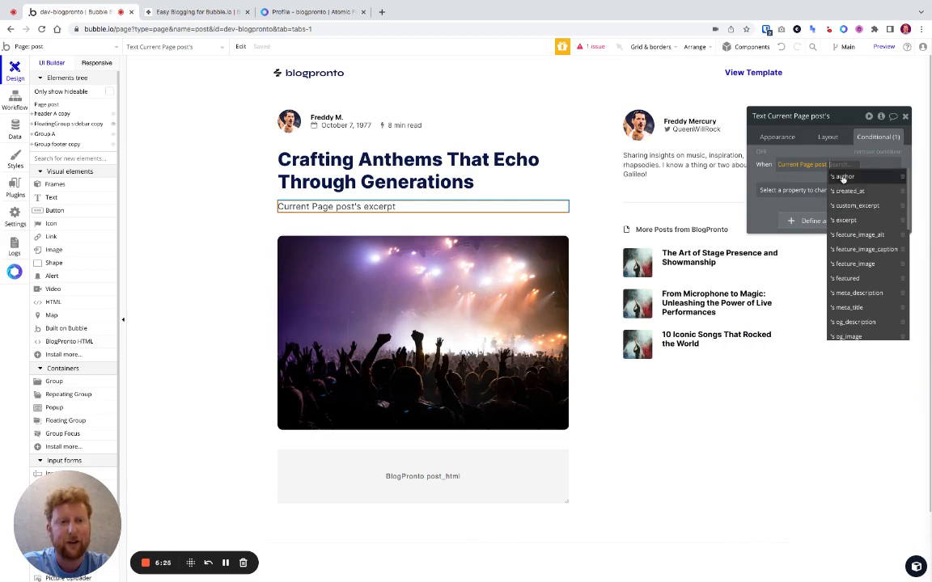
pyautogui.click(849, 206)
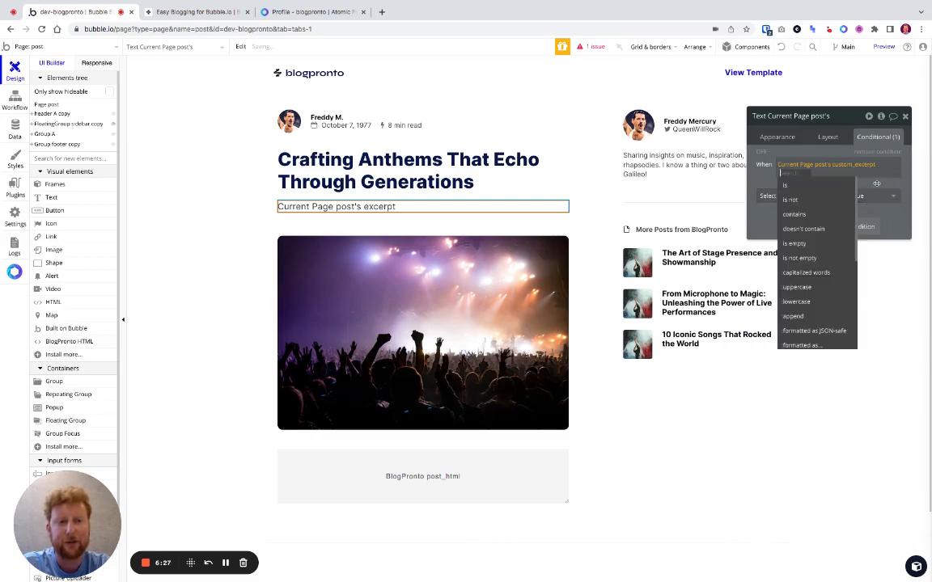
pyautogui.click(816, 257)
# - Have the custom_excerpt condition change the subtitle's Text property to Current Page post's custom_excerpt
pyautogui.click(809, 196)
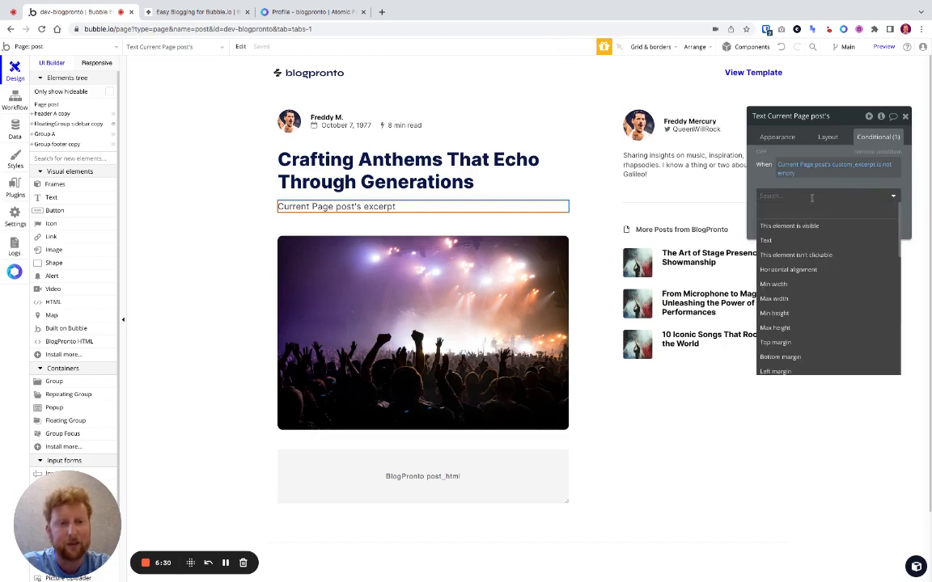
pyautogui.click(791, 243)
pyautogui.click(799, 211)
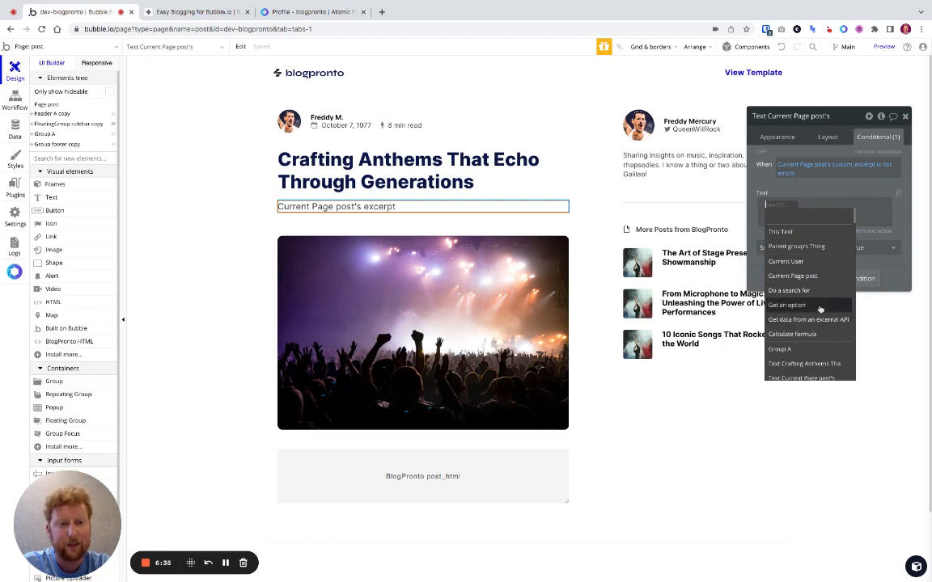
pyautogui.write('cus')
pyautogui.press('BackSpace')
pyautogui.press('BackSpace')
pyautogui.press('BackSpace')
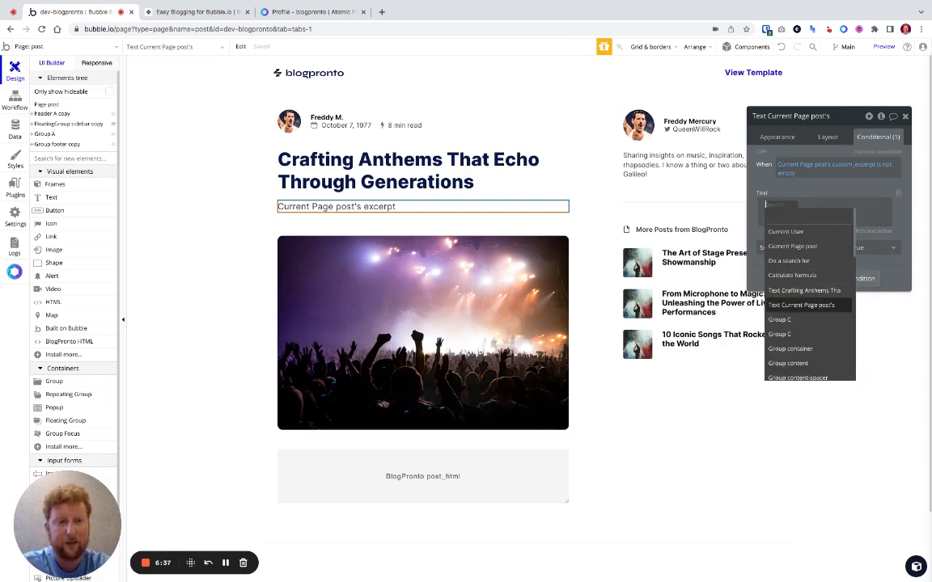
pyautogui.click(796, 275)
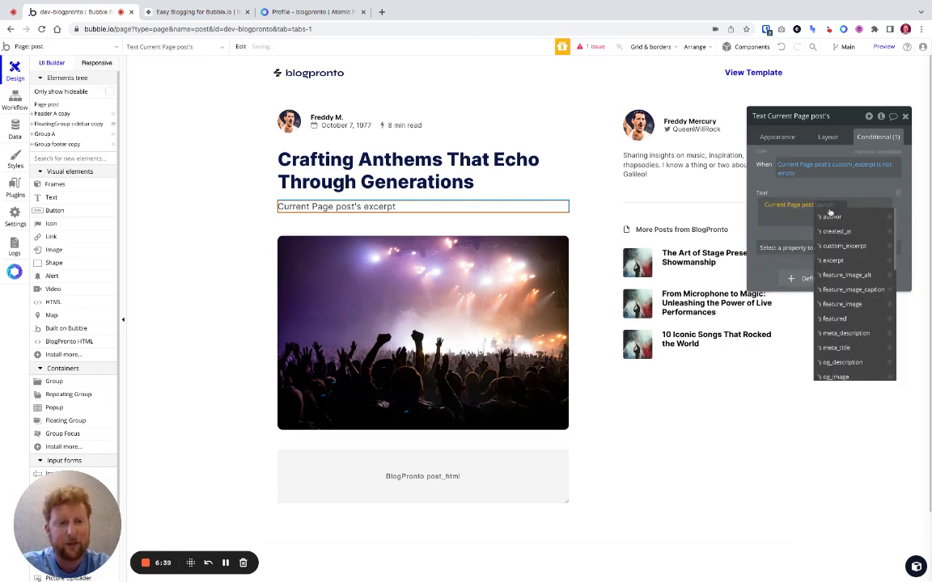
pyautogui.click(845, 246)
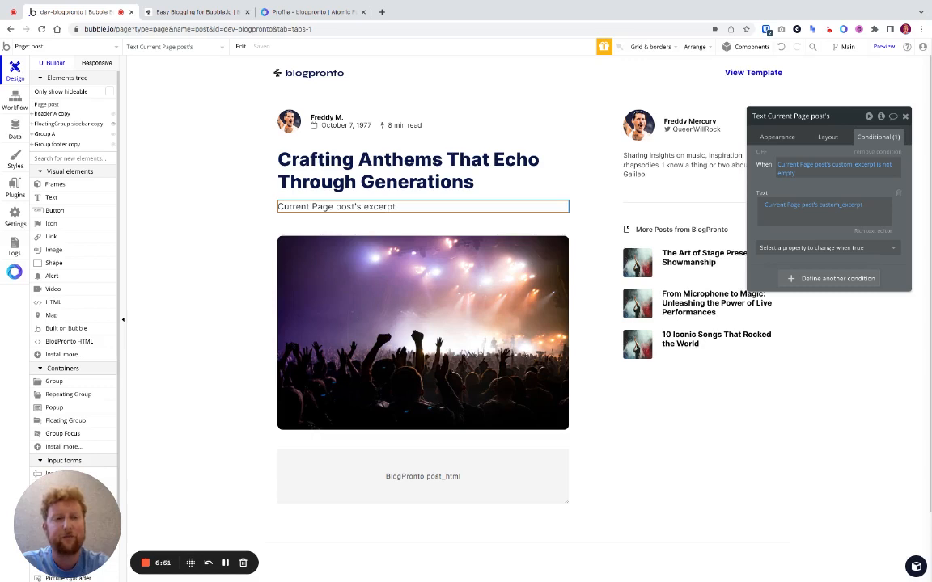
# - Compare the subtitle's default text with its conditional text and remove the custom_excerpt condition
pyautogui.click(776, 136)
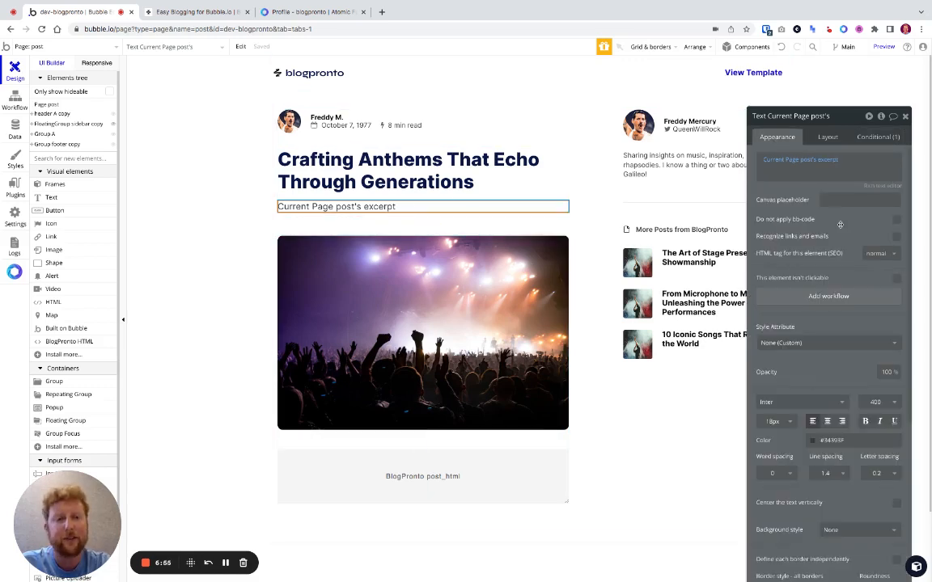
pyautogui.click(878, 137)
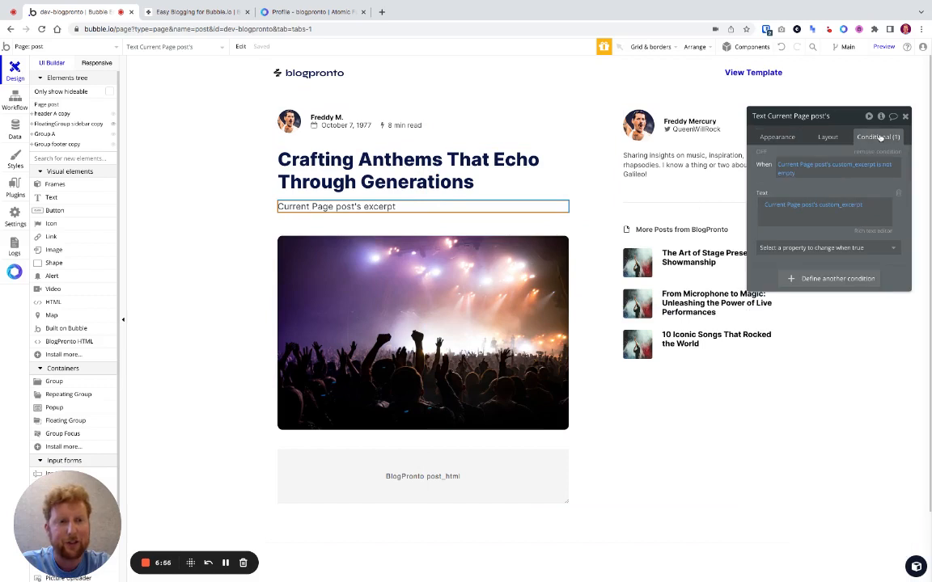
pyautogui.rightClick(785, 207)
pyautogui.click(847, 180)
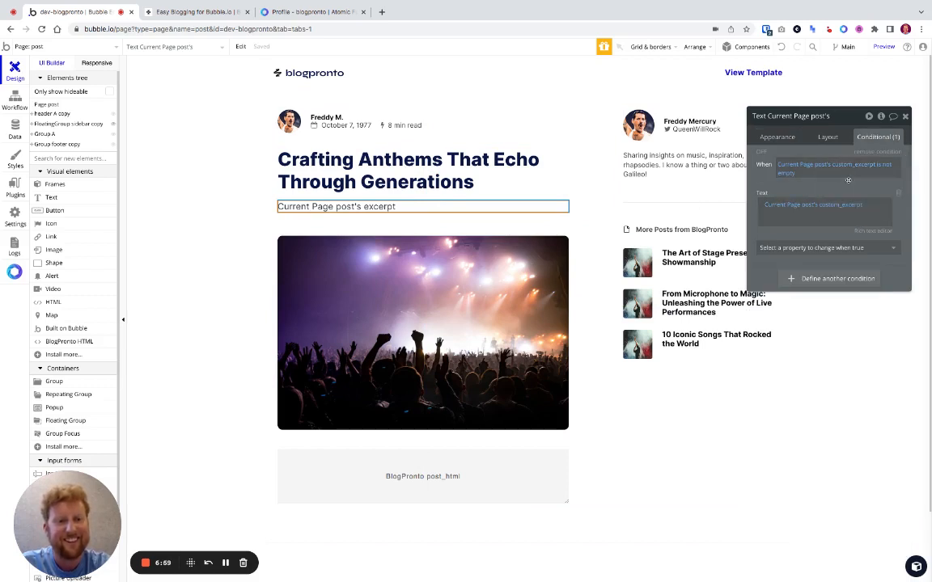
pyautogui.click(889, 152)
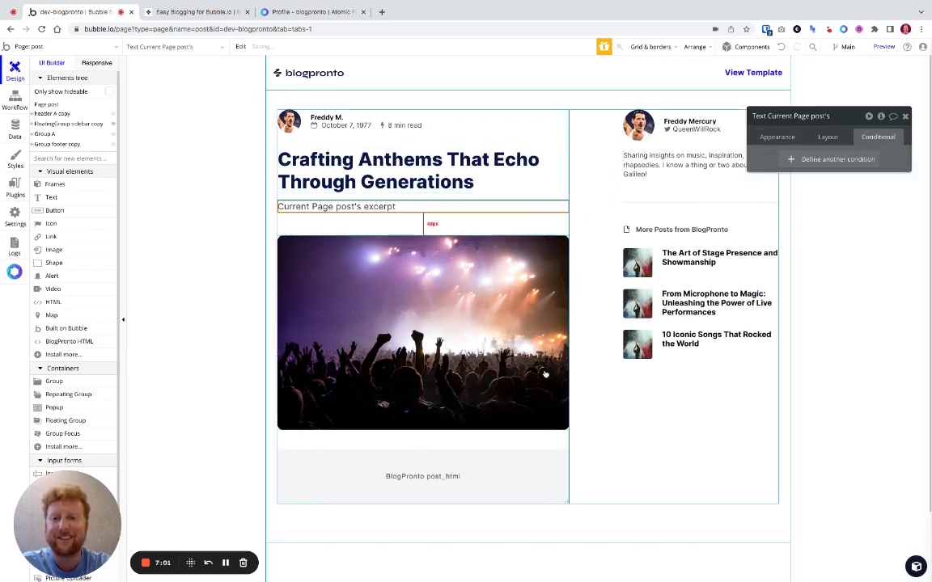
# - Replace the subtitle's excerpt expression with the dynamic expression Current Page post's custom_excerpt
pyautogui.scroll(-1, 428, 242)
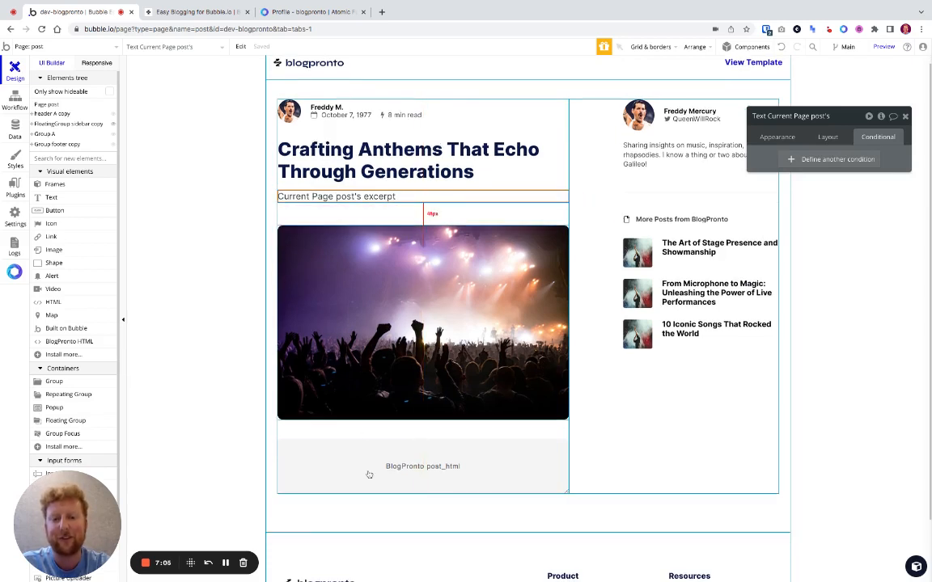
pyautogui.click(776, 137)
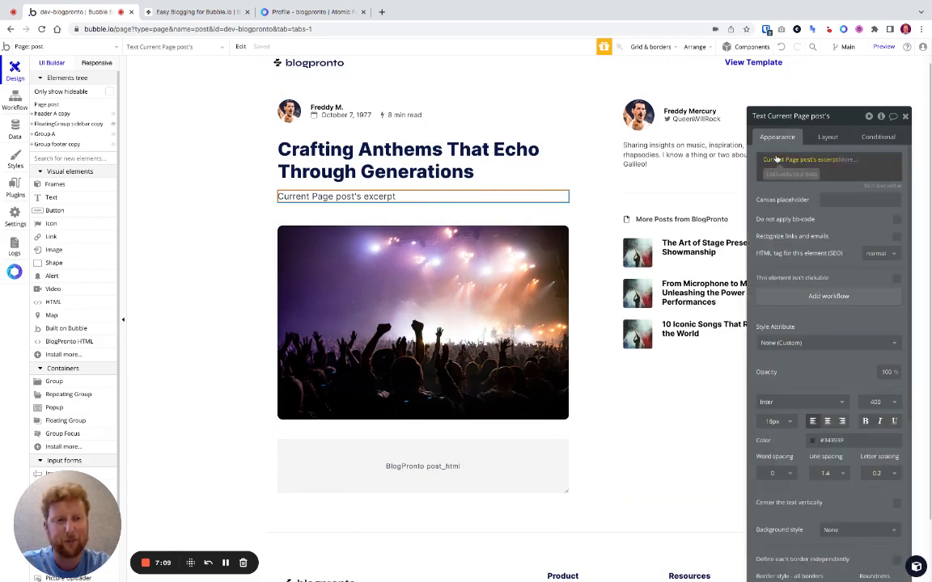
pyautogui.click(803, 160)
pyautogui.press('BackSpace')
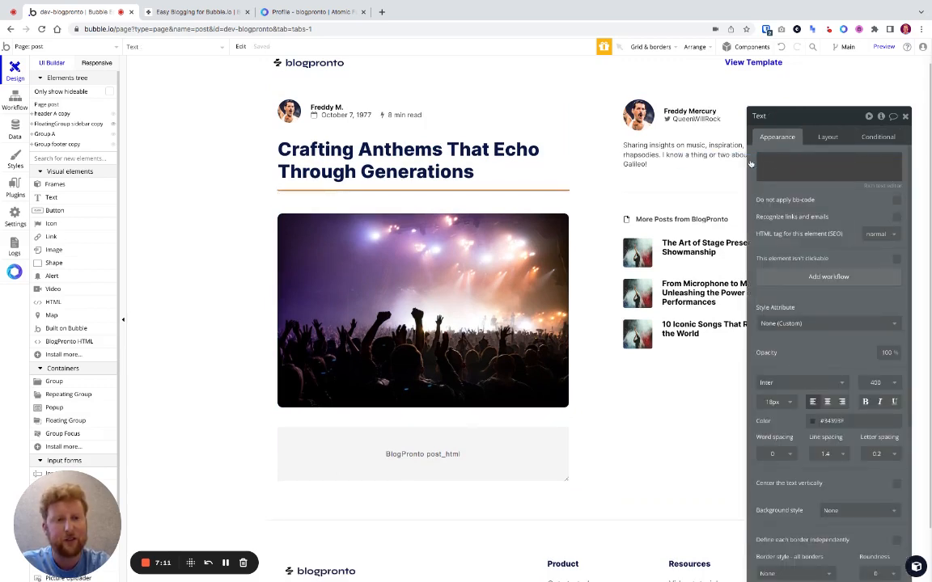
pyautogui.click(777, 166)
pyautogui.click(716, 159)
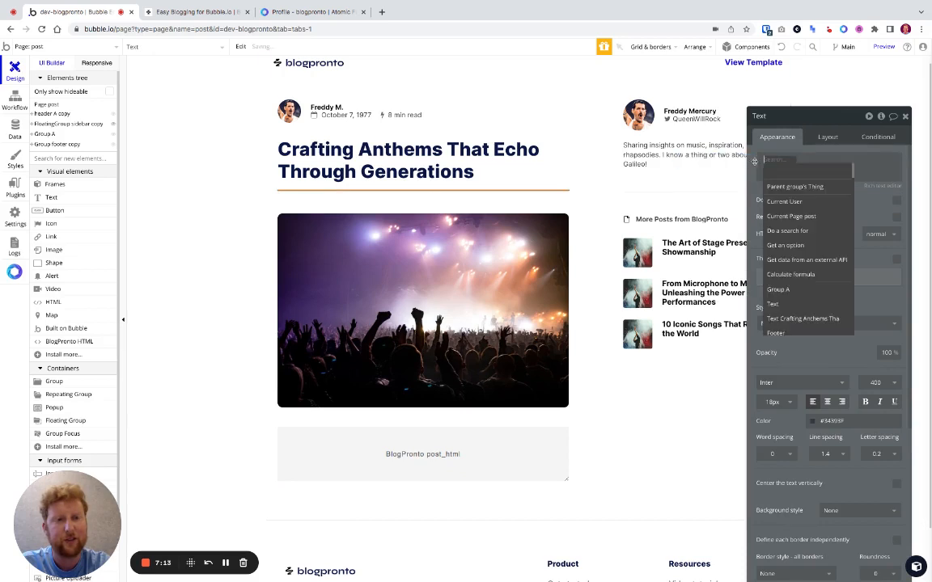
pyautogui.click(777, 216)
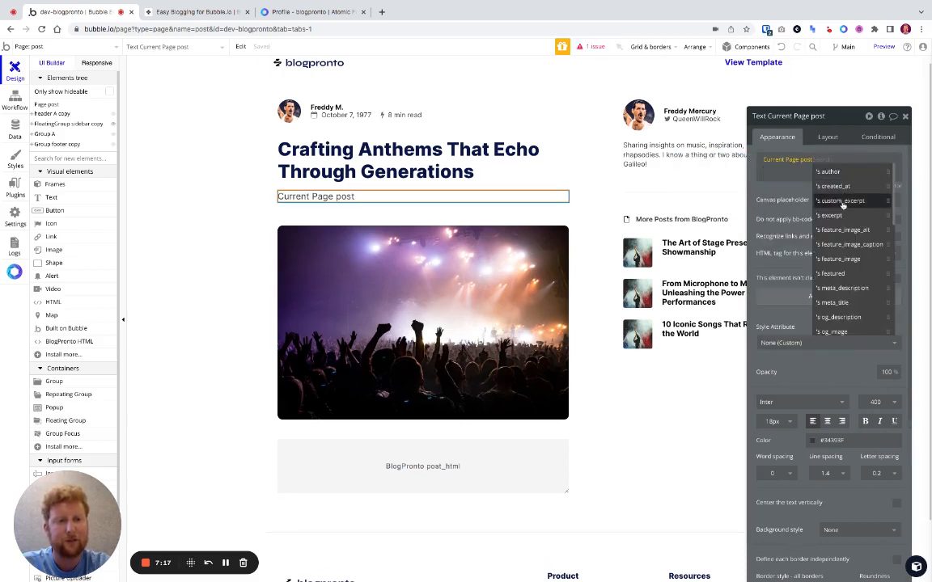
pyautogui.click(841, 201)
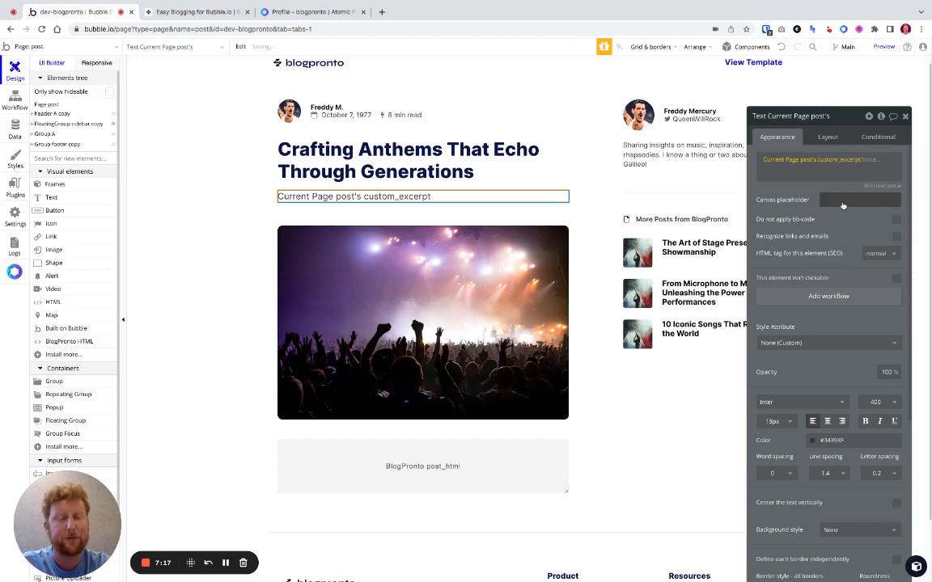
# - Hide and collapse the subtitle on page load, and make it visible when Current Page post's custom_excerpt is not empty
pyautogui.click(834, 139)
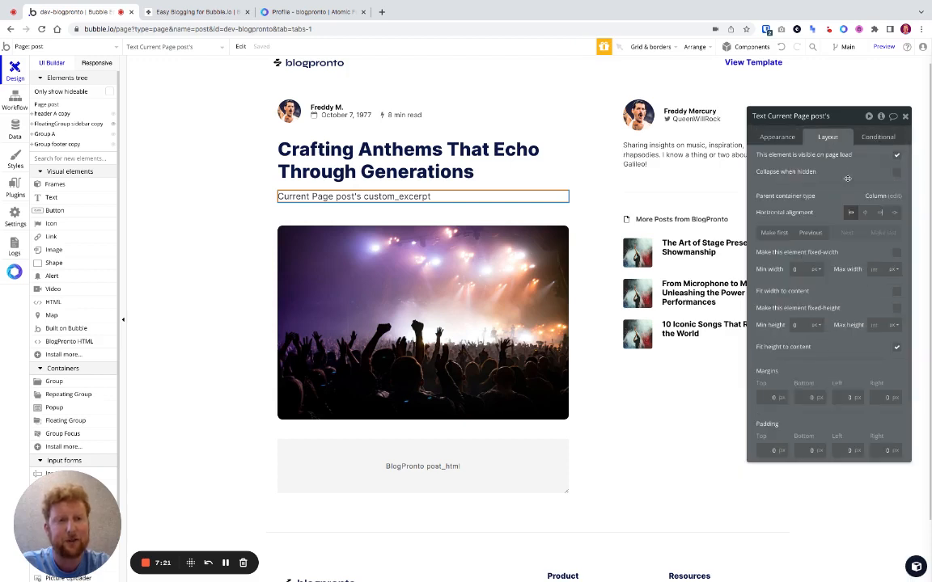
pyautogui.click(896, 155)
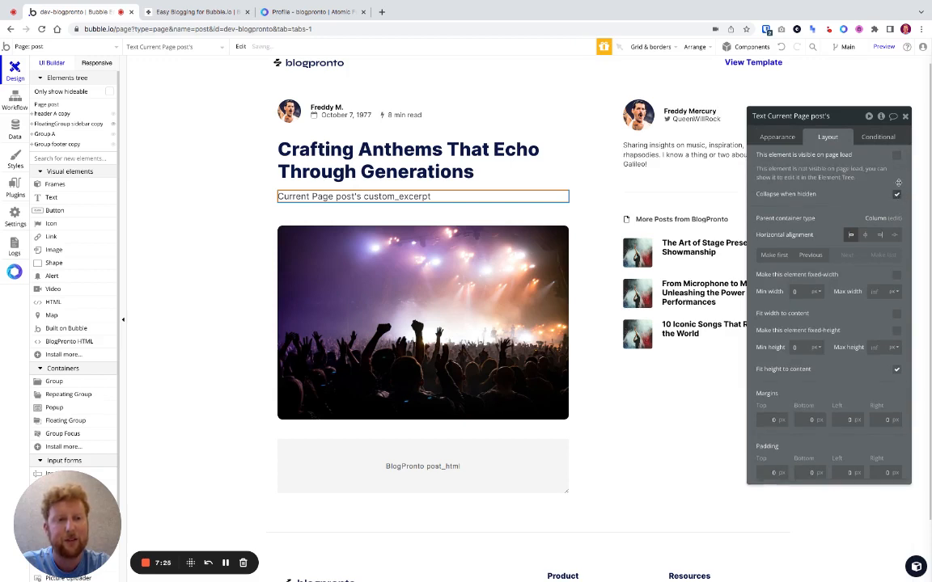
pyautogui.click(878, 136)
pyautogui.click(793, 158)
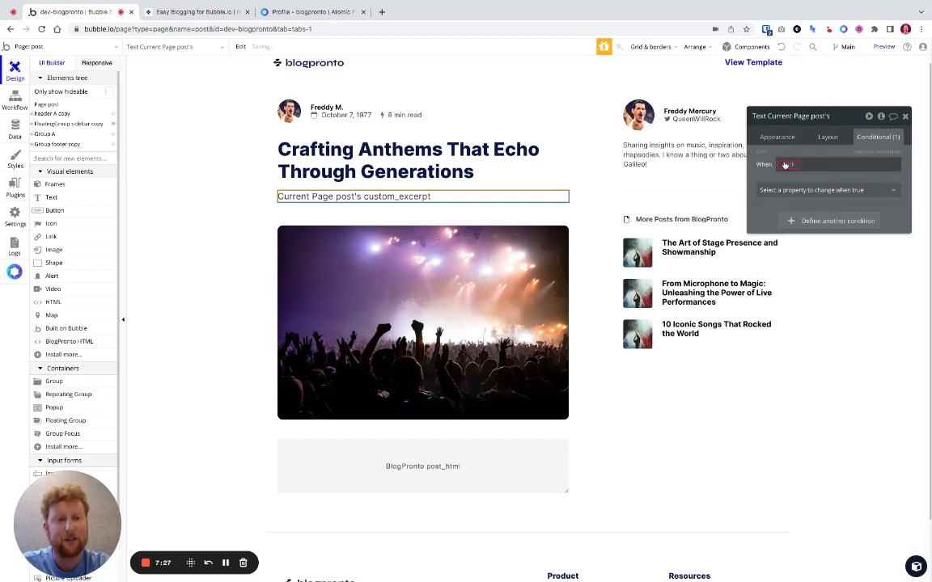
pyautogui.click(785, 165)
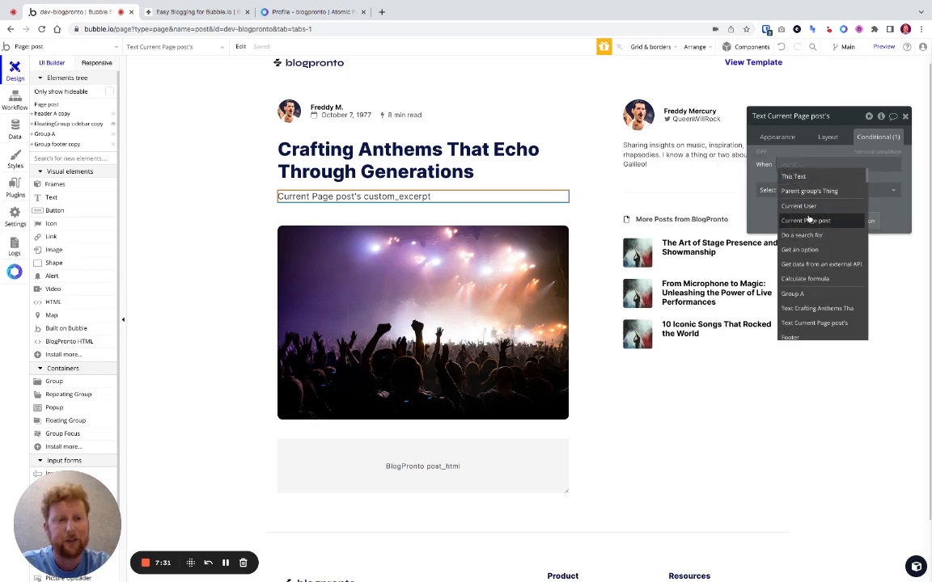
pyautogui.click(808, 220)
pyautogui.click(855, 204)
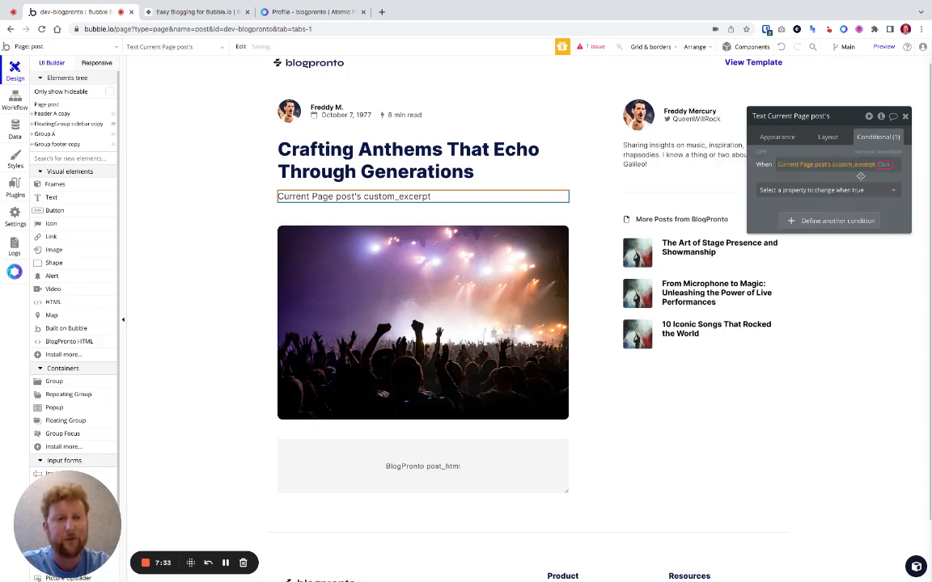
pyautogui.click(883, 164)
pyautogui.click(815, 244)
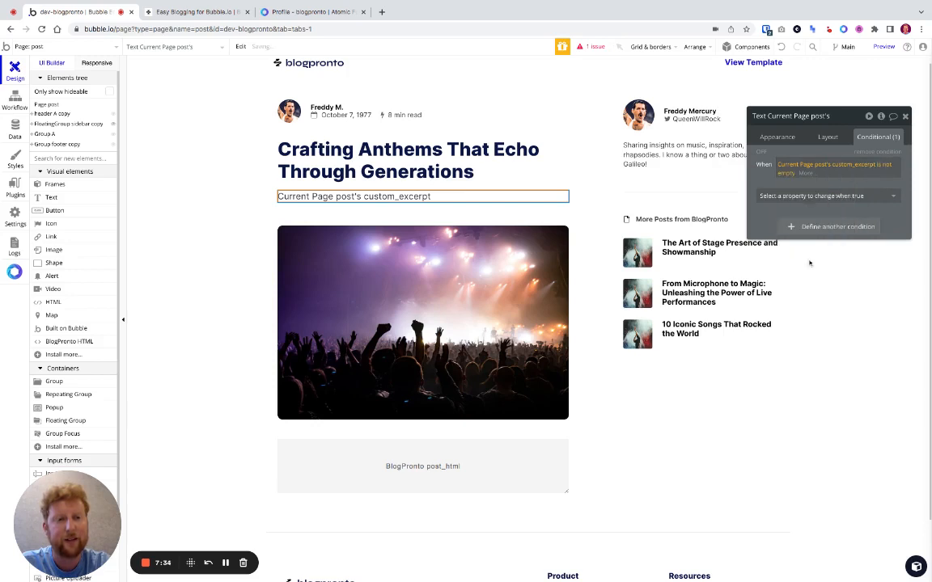
pyautogui.click(825, 197)
pyautogui.click(808, 225)
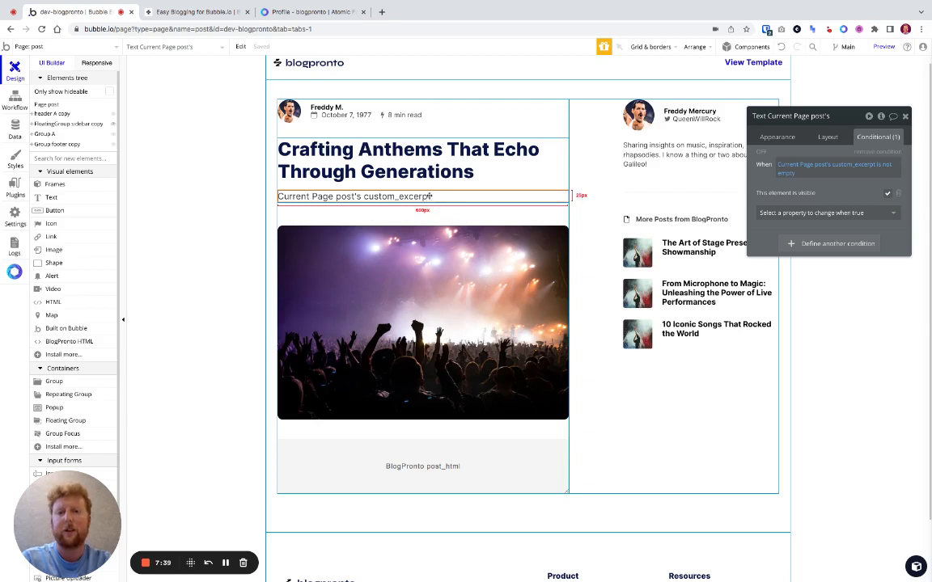
# - Replace the placeholder post title heading with the dynamic expression Current Page post's post_title
pyautogui.click(460, 156)
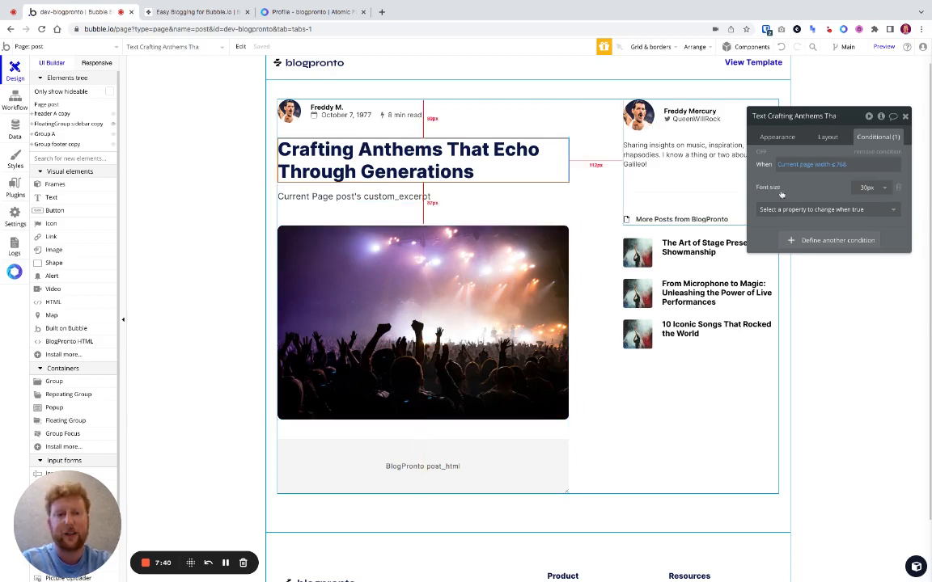
pyautogui.click(777, 140)
pyautogui.tripleClick(795, 161)
pyautogui.press('BackSpace')
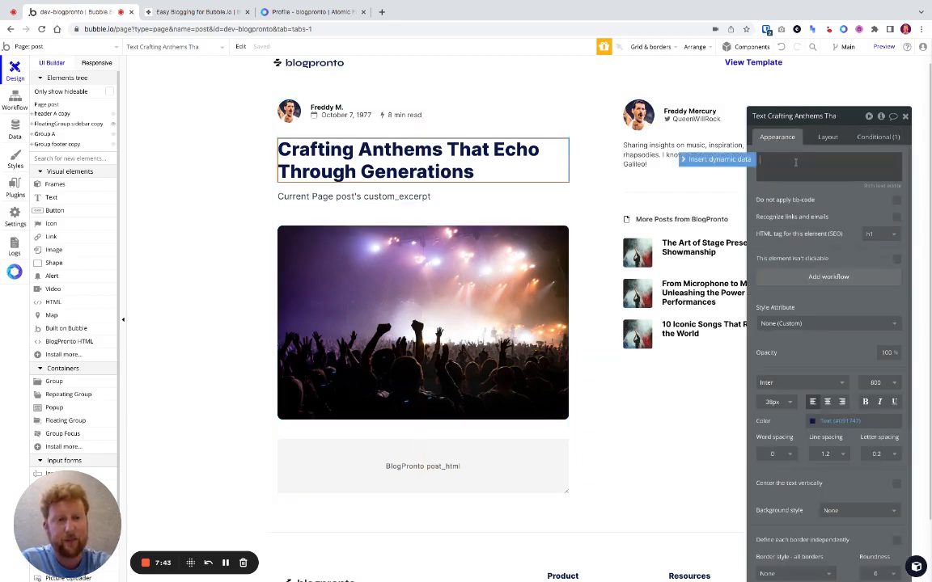
pyautogui.click(722, 161)
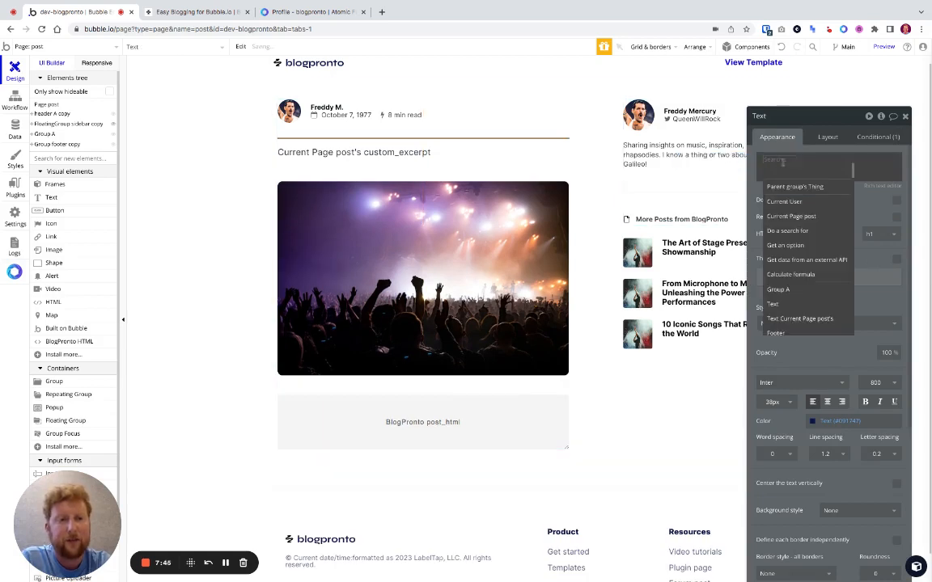
pyautogui.click(791, 216)
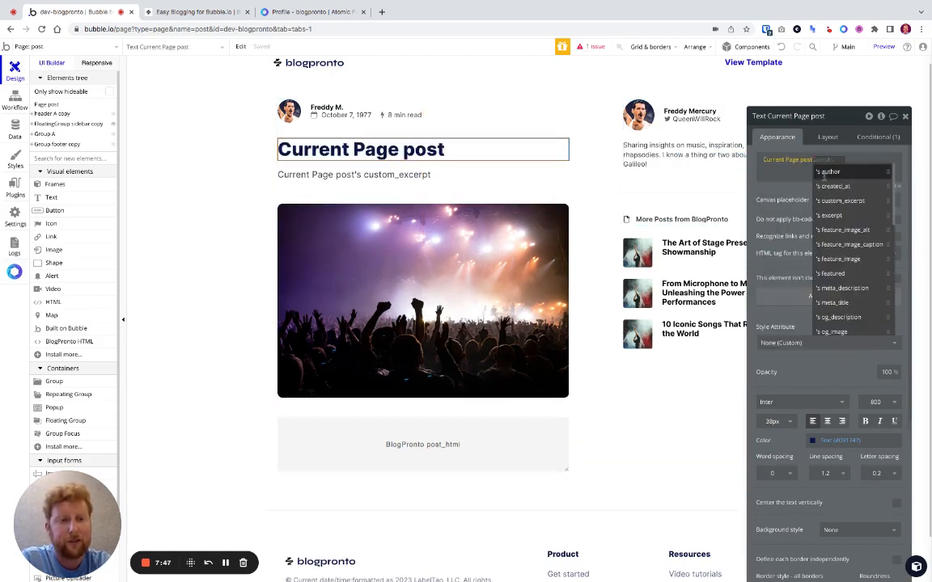
pyautogui.write('tit')
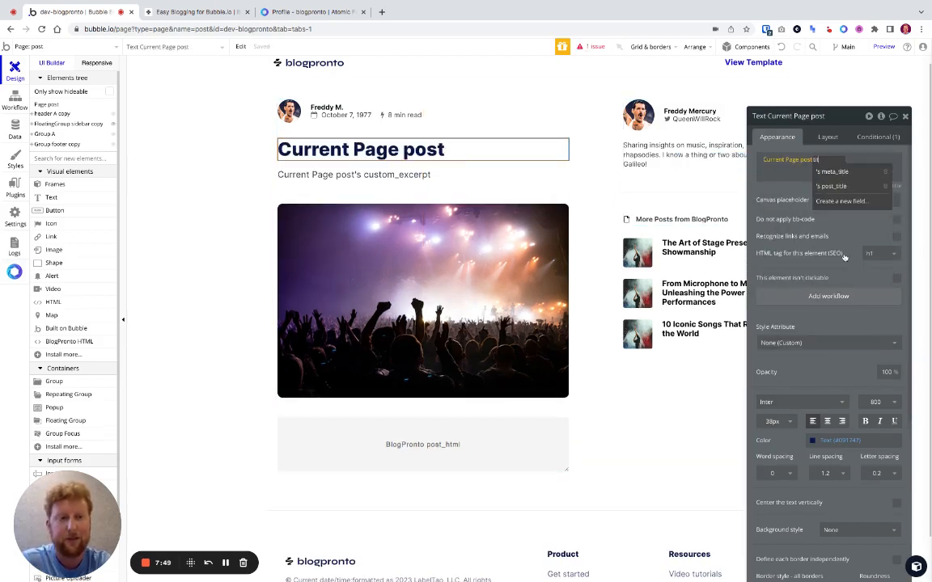
pyautogui.click(862, 187)
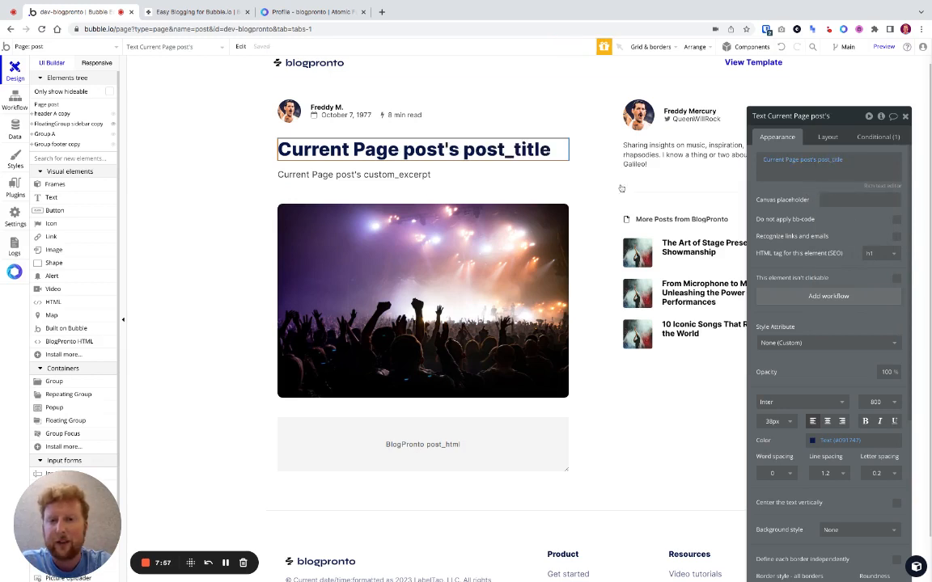
# - Set the post page's SEO / FB title to the dynamic expression Current Page post's meta_title
pyautogui.click(229, 189)
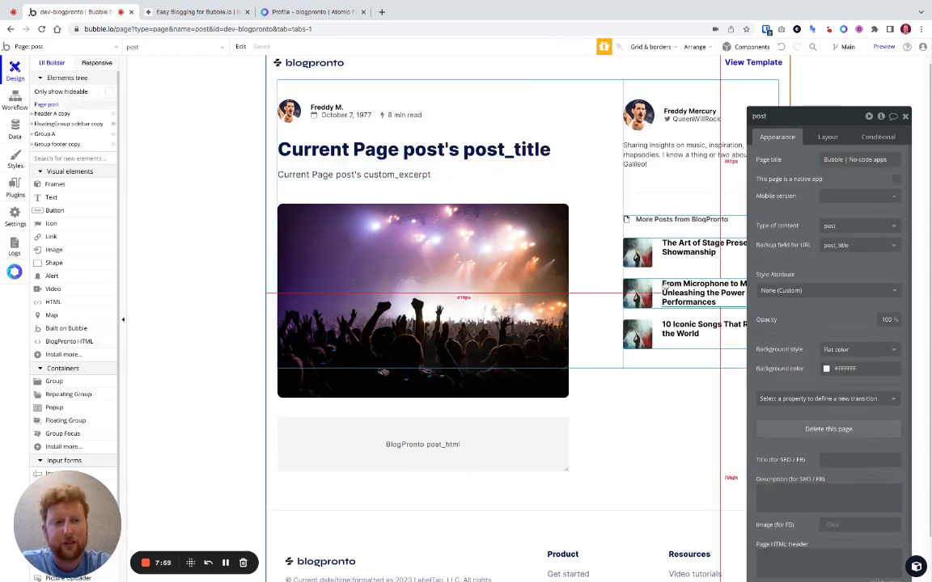
pyautogui.scroll(-1, 834, 461)
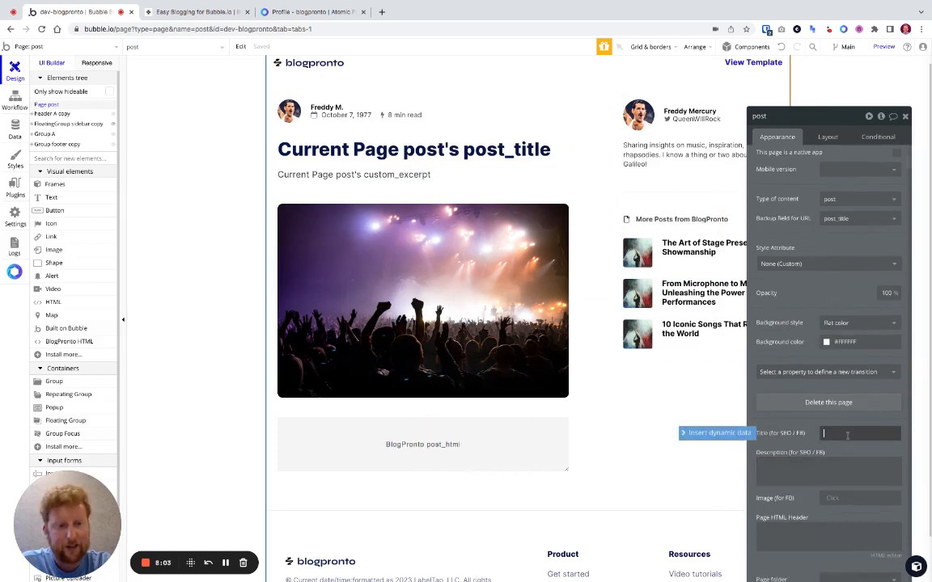
pyautogui.click(833, 434)
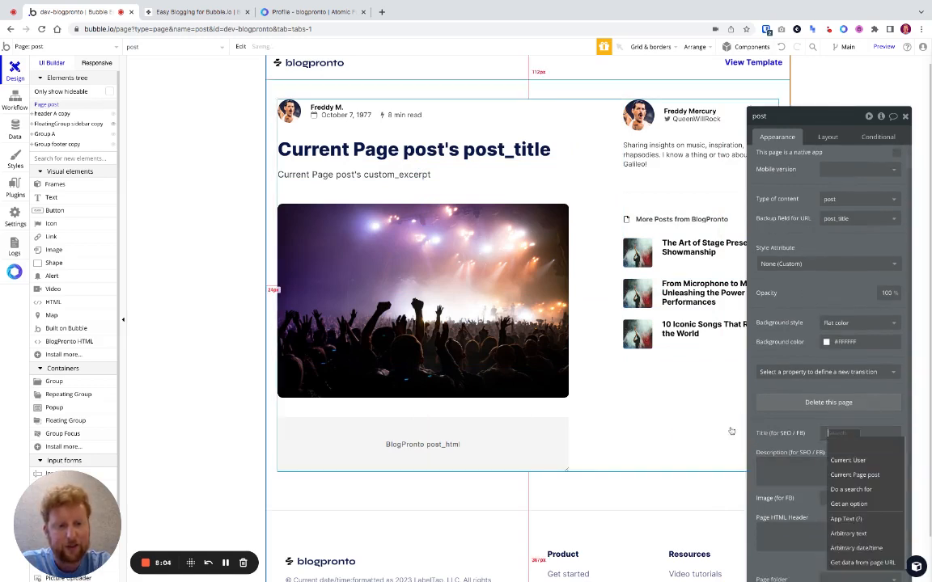
pyautogui.click(853, 475)
pyautogui.write('meta')
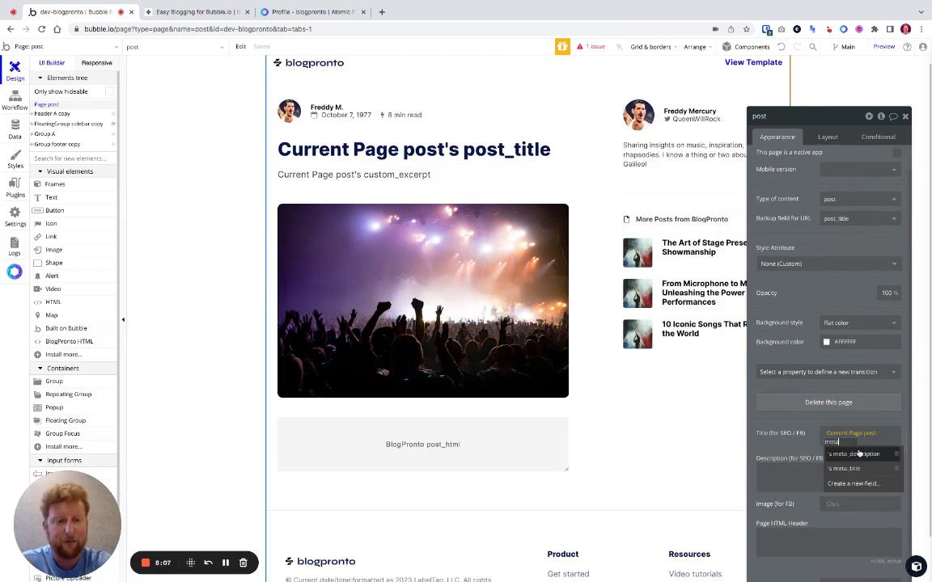
pyautogui.click(854, 467)
pyautogui.click(854, 469)
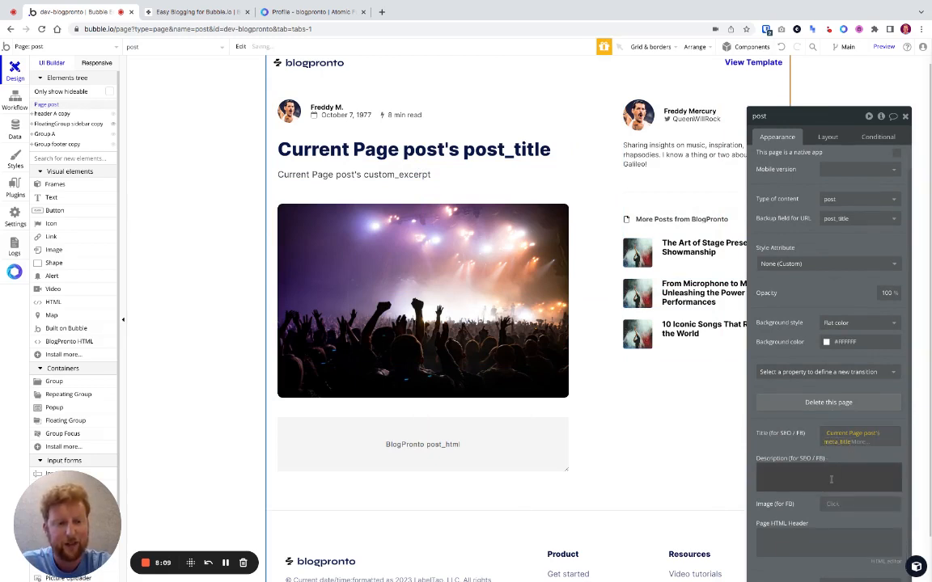
# - Set the page's SEO / FB description to the dynamic expression Current Page post's meta_description
pyautogui.click(718, 470)
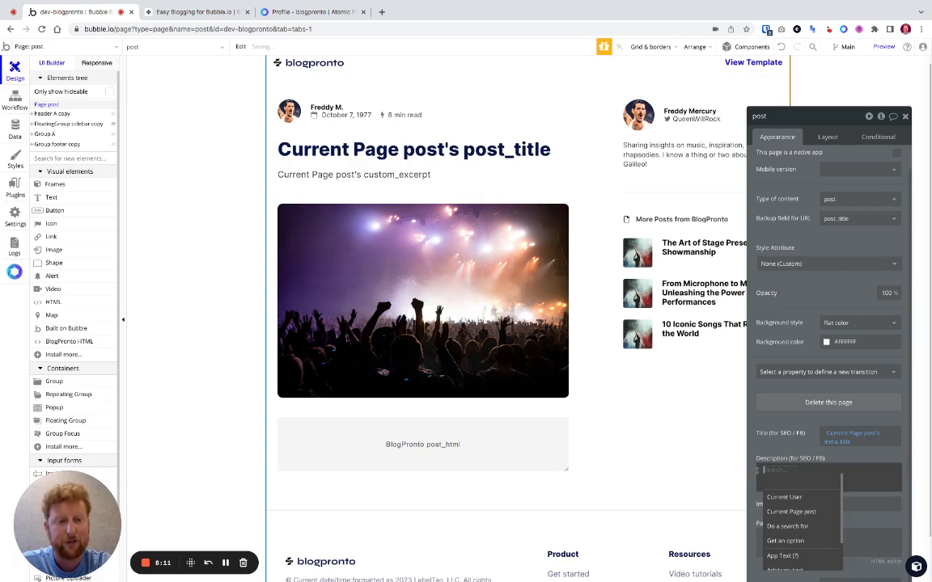
pyautogui.write('cur')
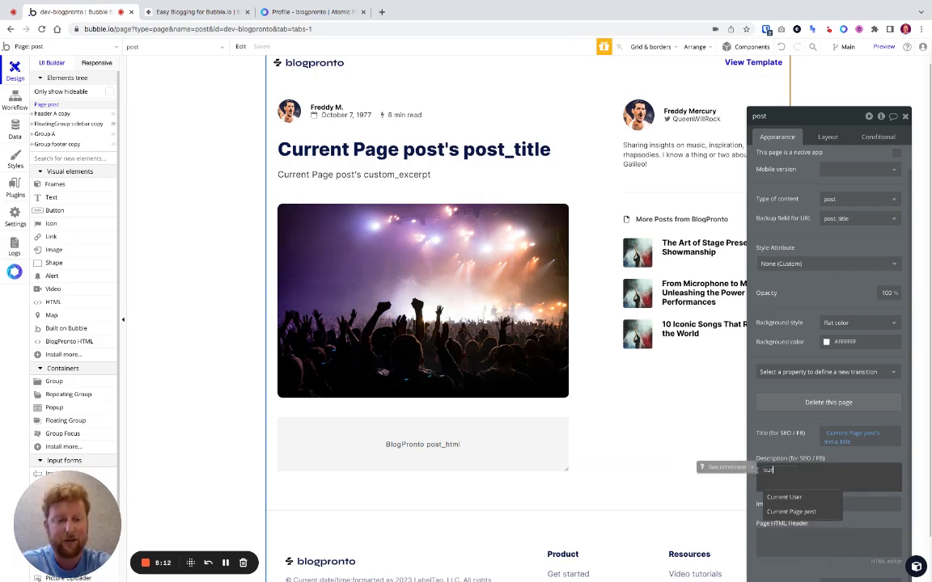
pyautogui.click(784, 510)
pyautogui.write('meta')
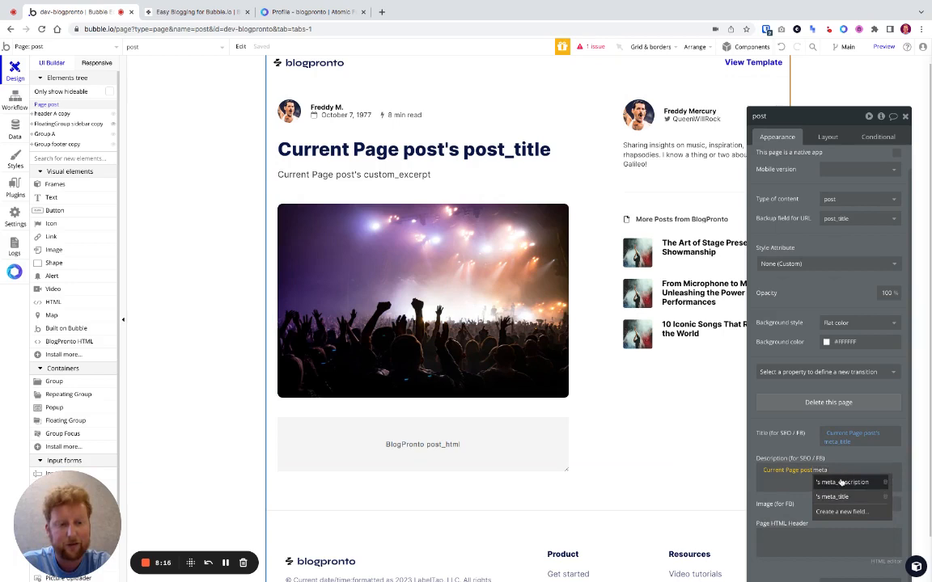
pyautogui.click(829, 483)
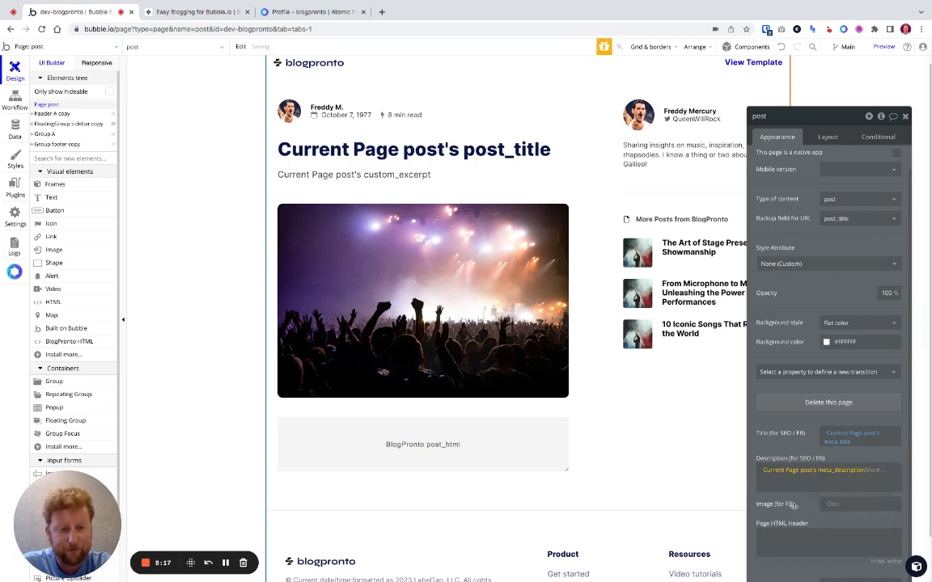
# - Set the page's FB image to the dynamic expression Current Page post's feature_image
pyautogui.click(832, 504)
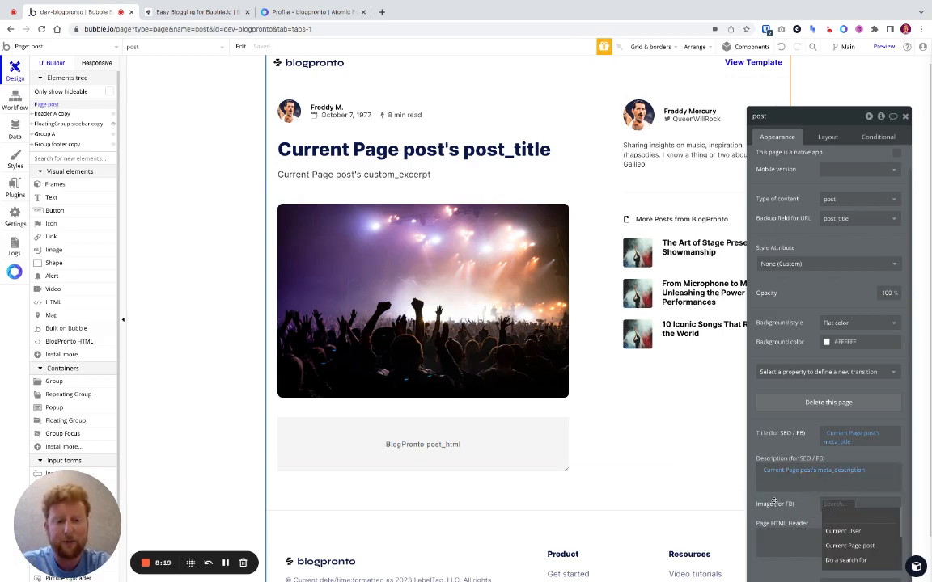
pyautogui.click(849, 545)
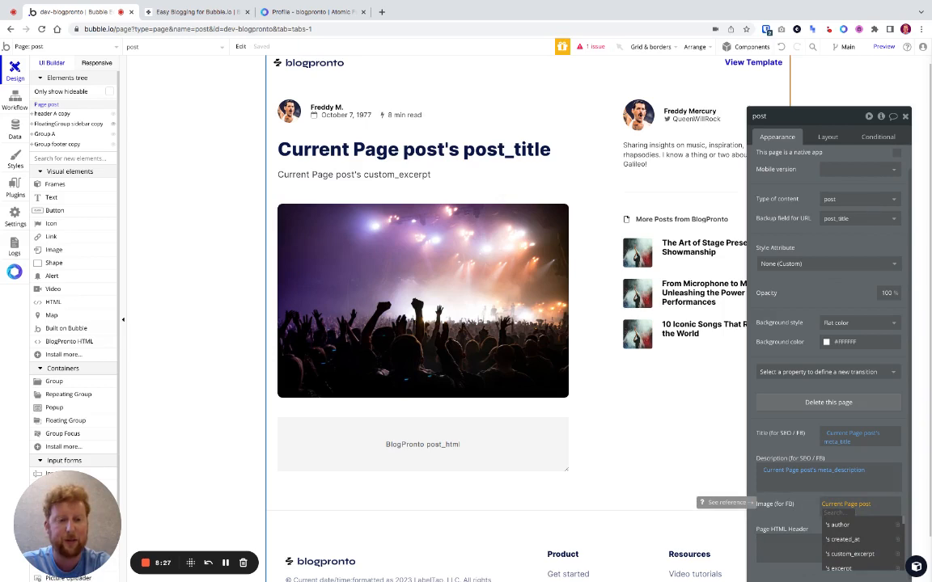
pyautogui.write('feat')
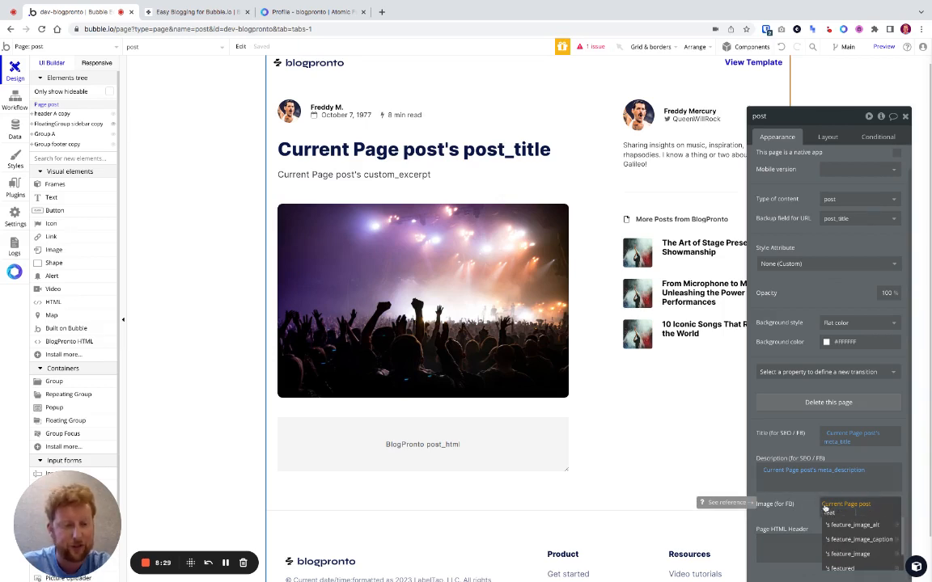
pyautogui.click(852, 555)
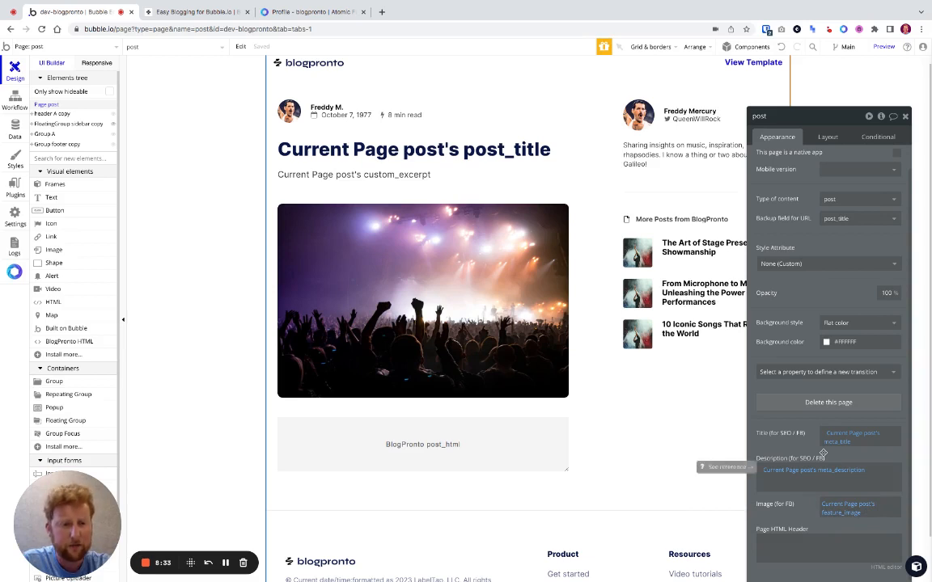
# - Change the page's FB image to the dynamic expression Current Page post's og_image
pyautogui.scroll(-1, 833, 493)
pyautogui.click(835, 502)
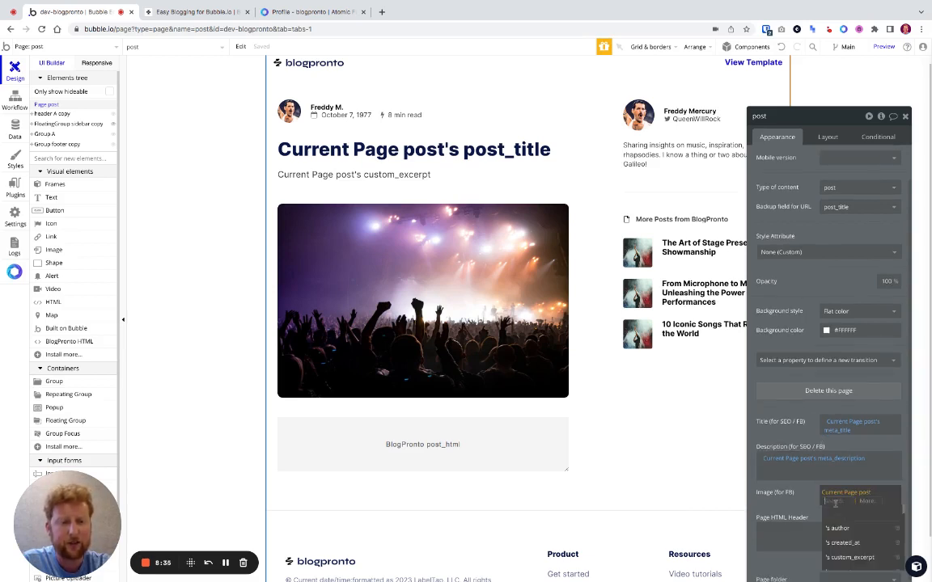
pyautogui.write('open')
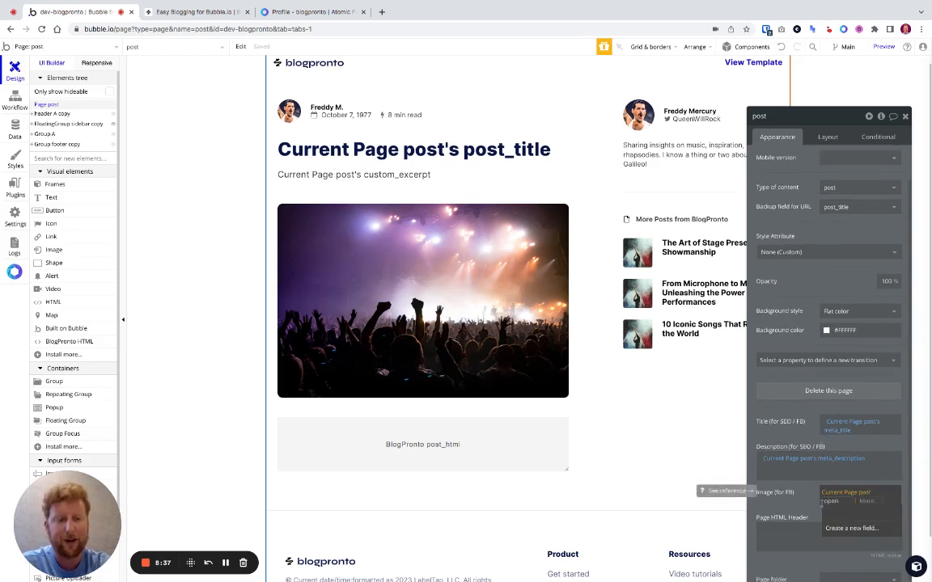
pyautogui.press('BackSpace')
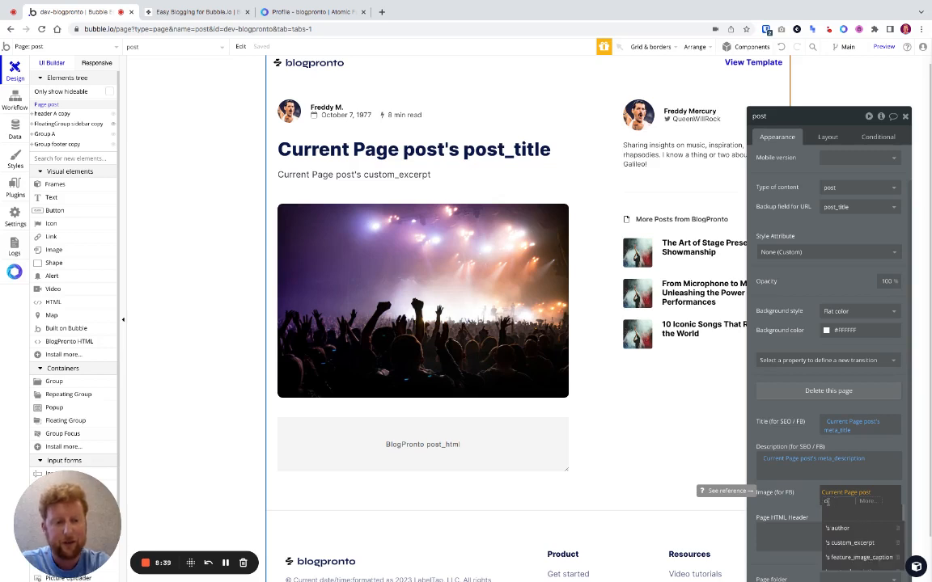
pyautogui.write('g')
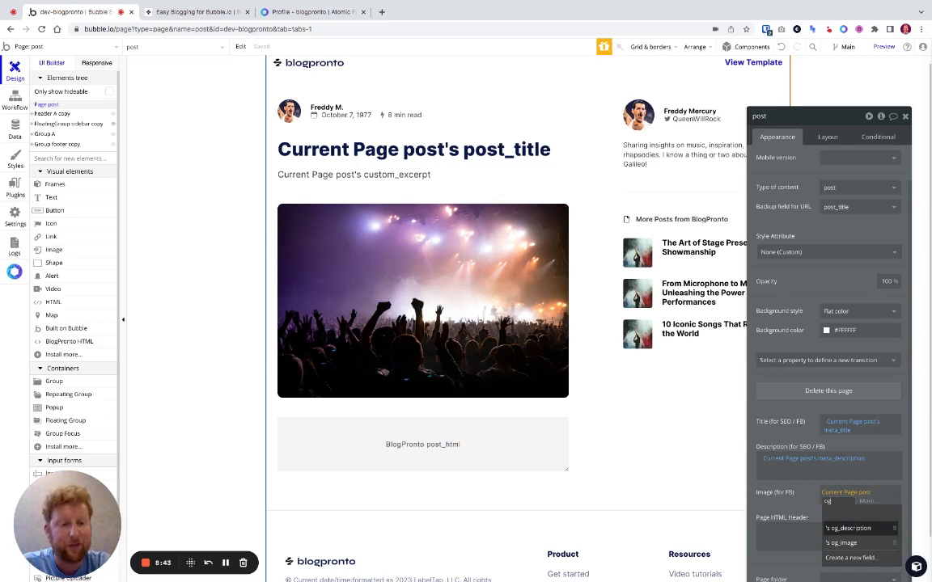
pyautogui.click(843, 543)
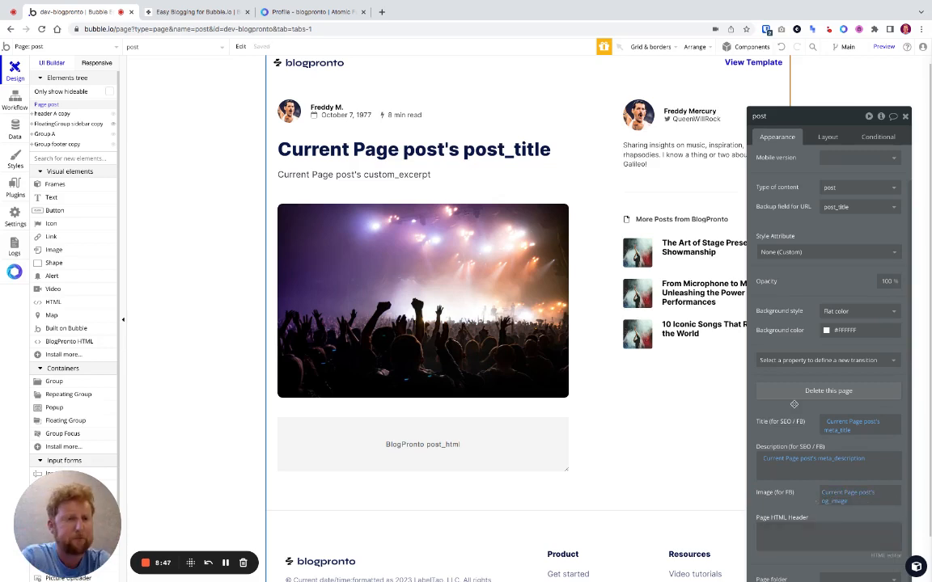
# - Replace the default page title with Current Page post's meta_title by copying the expression from the SEO / FB title
pyautogui.scroll(1, 797, 412)
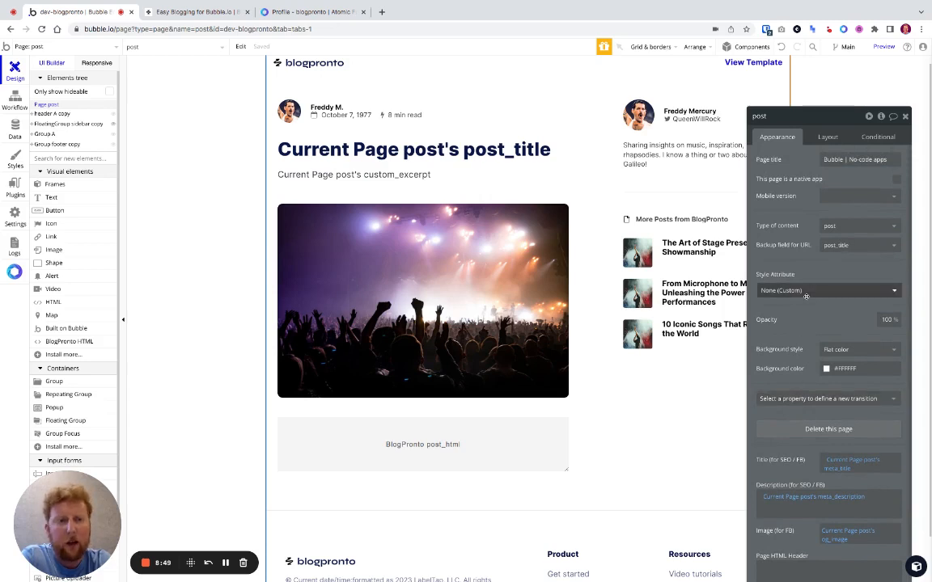
pyautogui.tripleClick(861, 159)
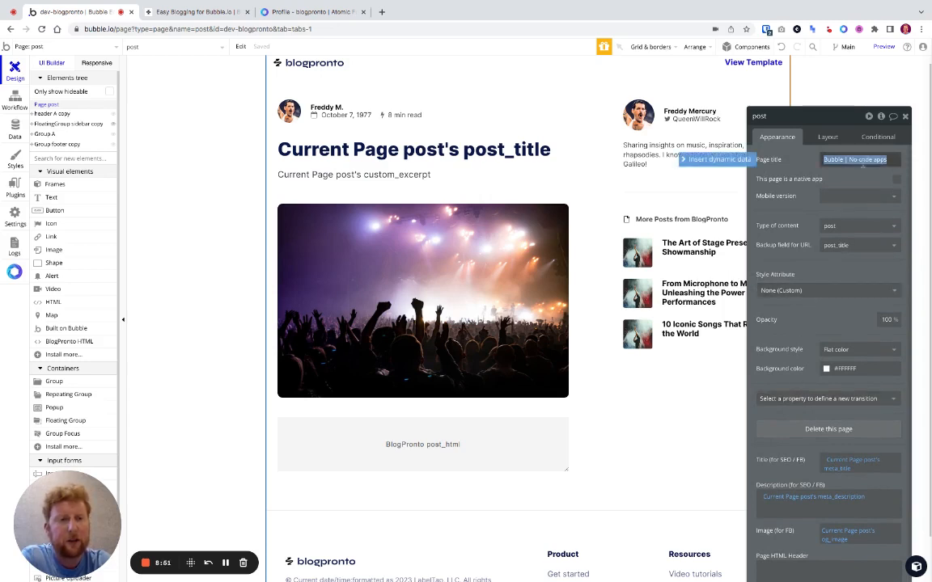
pyautogui.press('BackSpace')
pyautogui.click(715, 159)
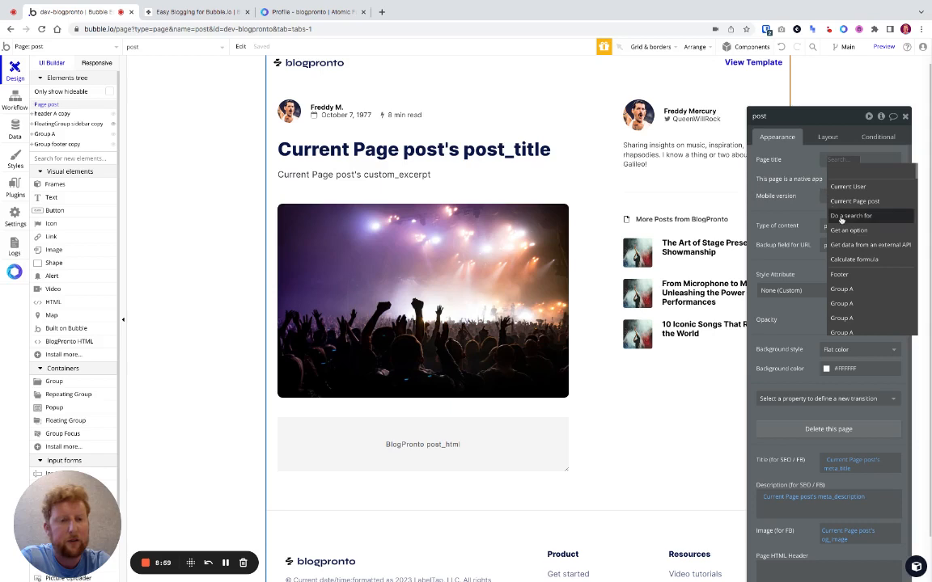
pyautogui.rightClick(857, 462)
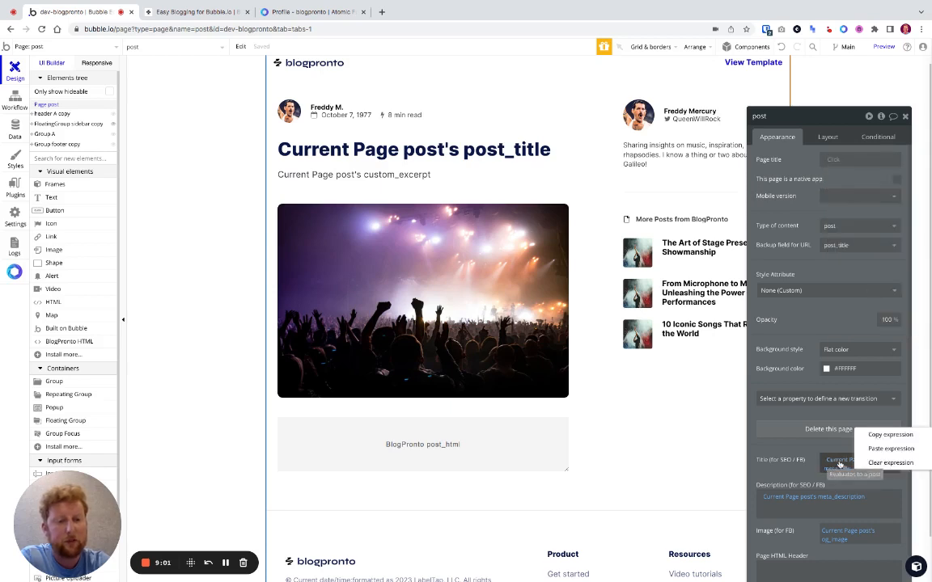
pyautogui.click(869, 436)
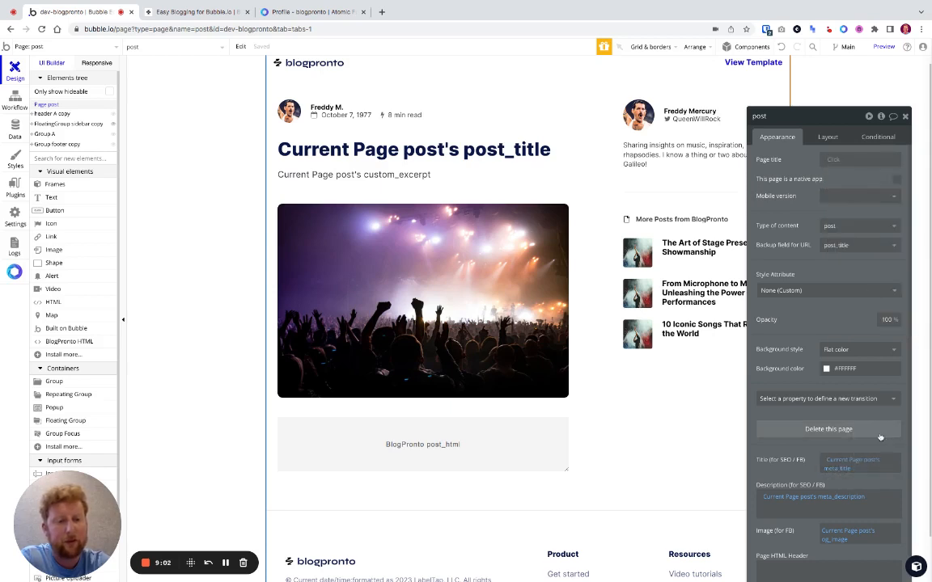
pyautogui.rightClick(835, 164)
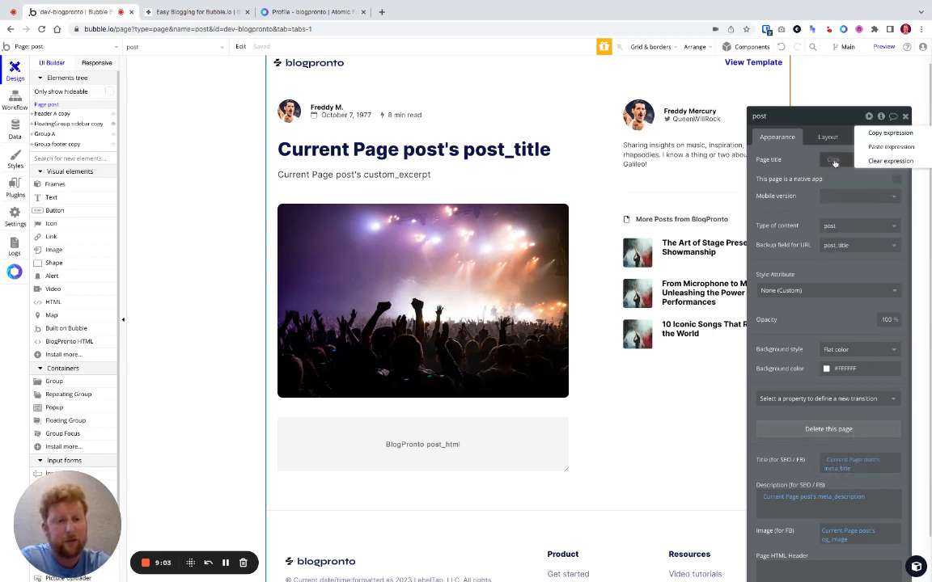
pyautogui.click(874, 148)
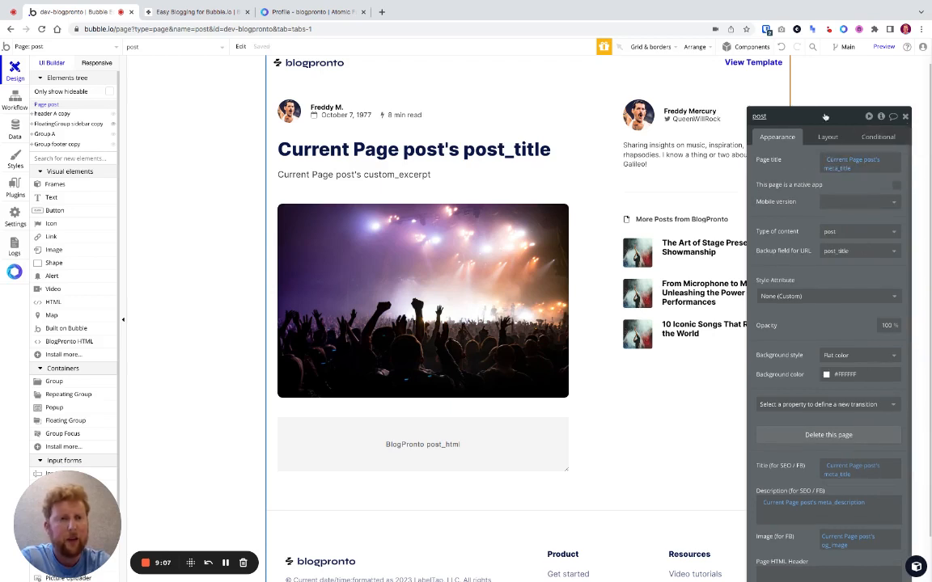
# - Expand both nested Group A levels in the elements tree and hide FloatingGroup sidebar copy on the canvas
pyautogui.moveTo(825, 116); pyautogui.dragTo(824, 74)
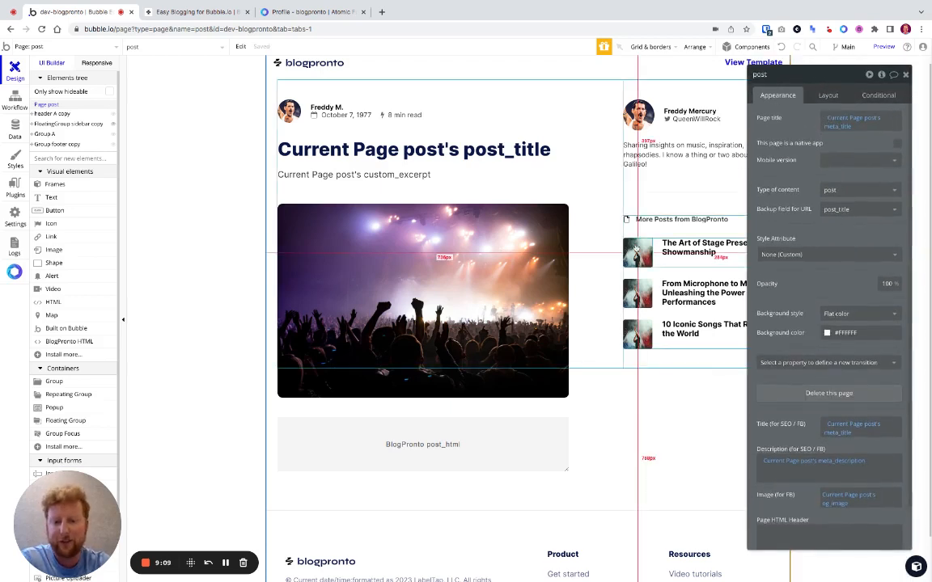
pyautogui.click(586, 230)
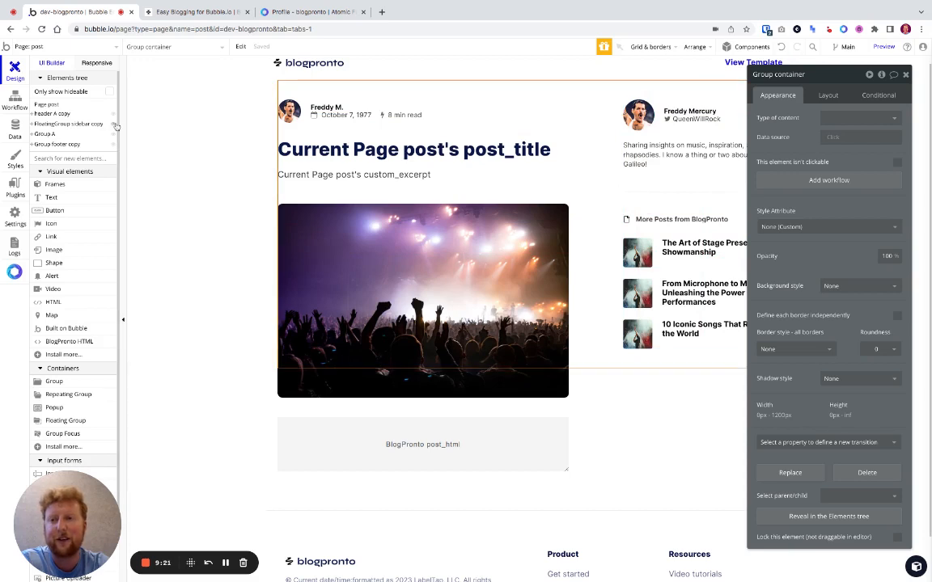
pyautogui.click(30, 133)
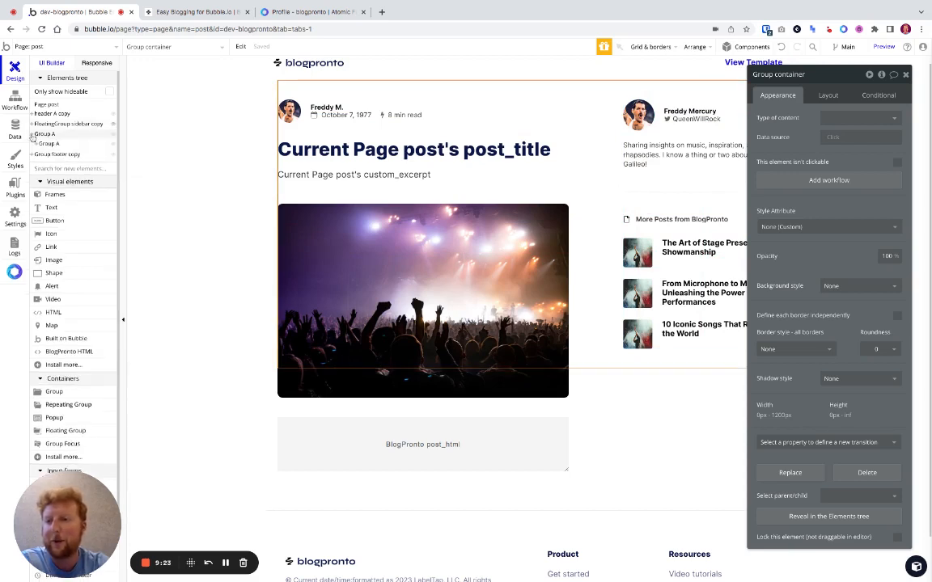
pyautogui.click(36, 144)
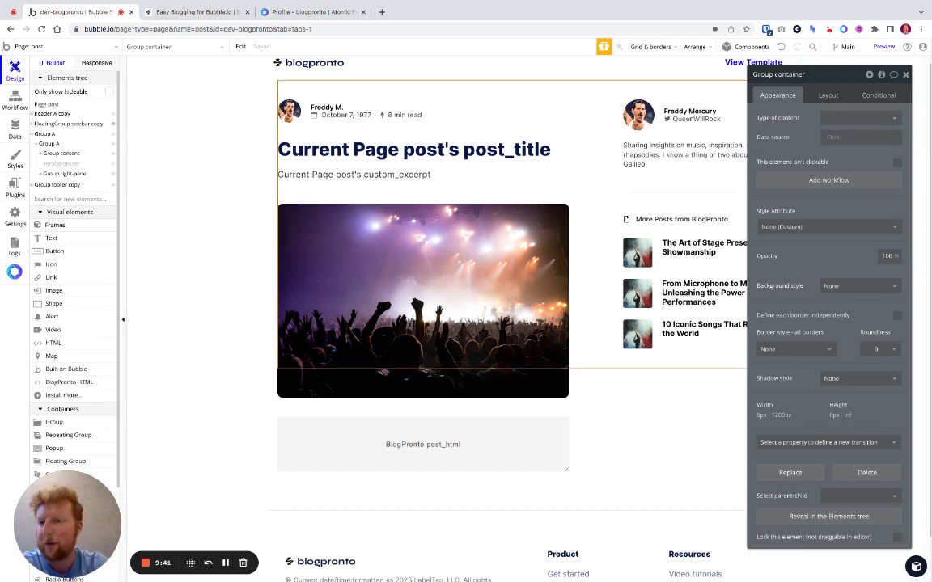
pyautogui.moveTo(113, 127)
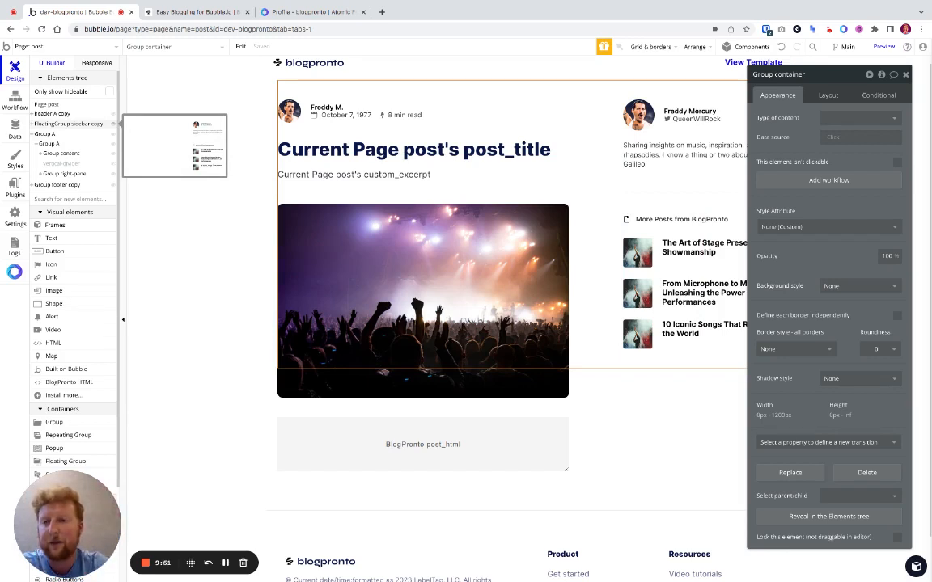
pyautogui.click(113, 123)
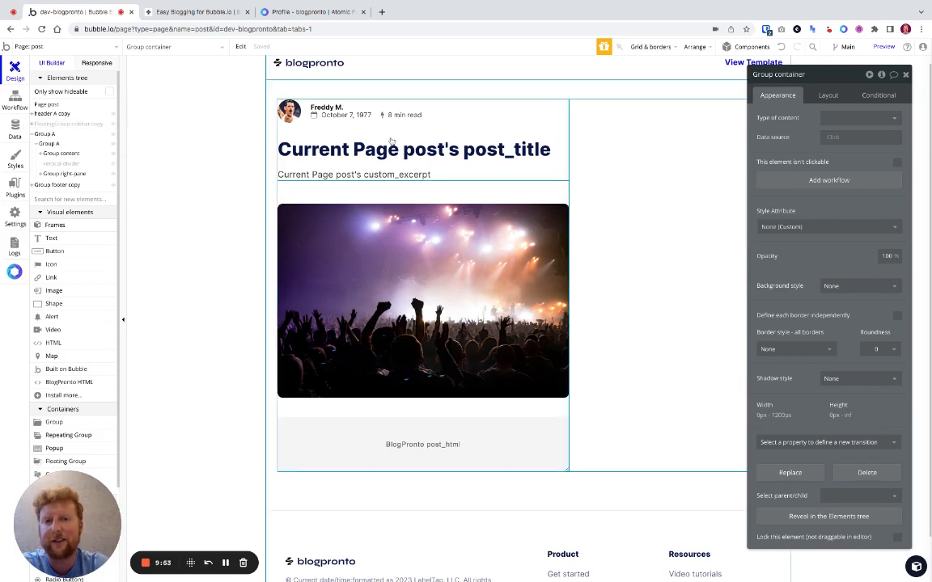
# - Replace the concert image's source with Current Page post's feature_image and set its run-mode rendering to Zoom
pyautogui.click(413, 261)
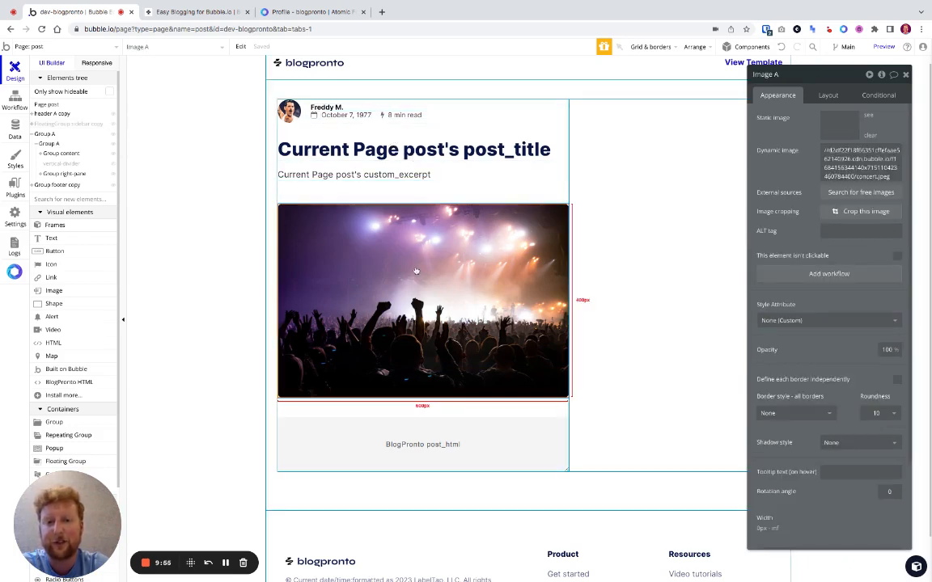
pyautogui.click(865, 152)
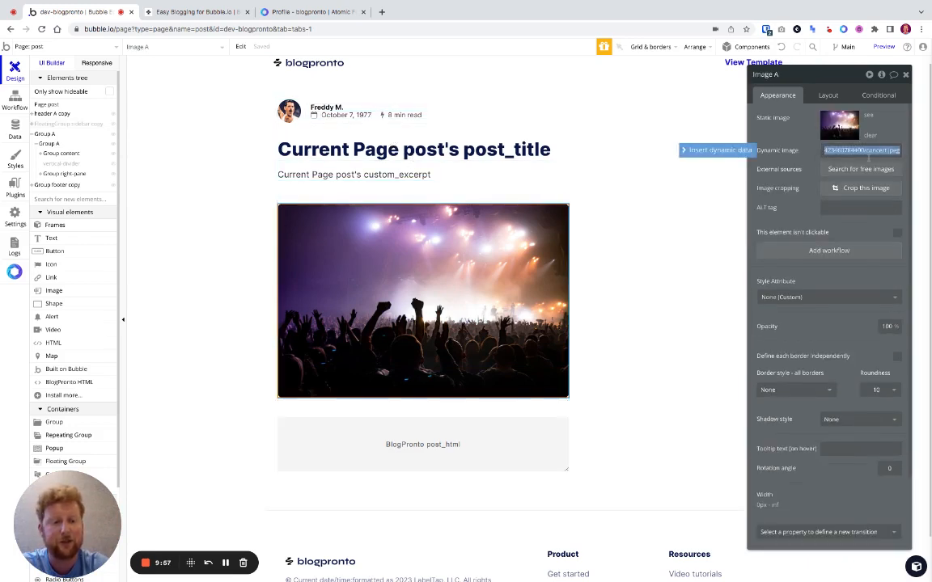
pyautogui.press('BackSpace')
pyautogui.click(838, 152)
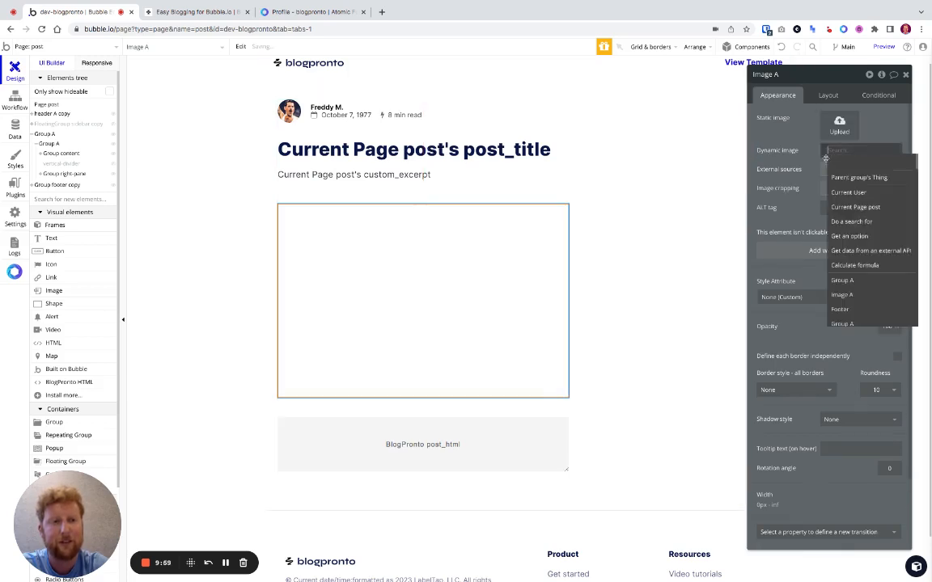
pyautogui.click(855, 207)
pyautogui.click(858, 158)
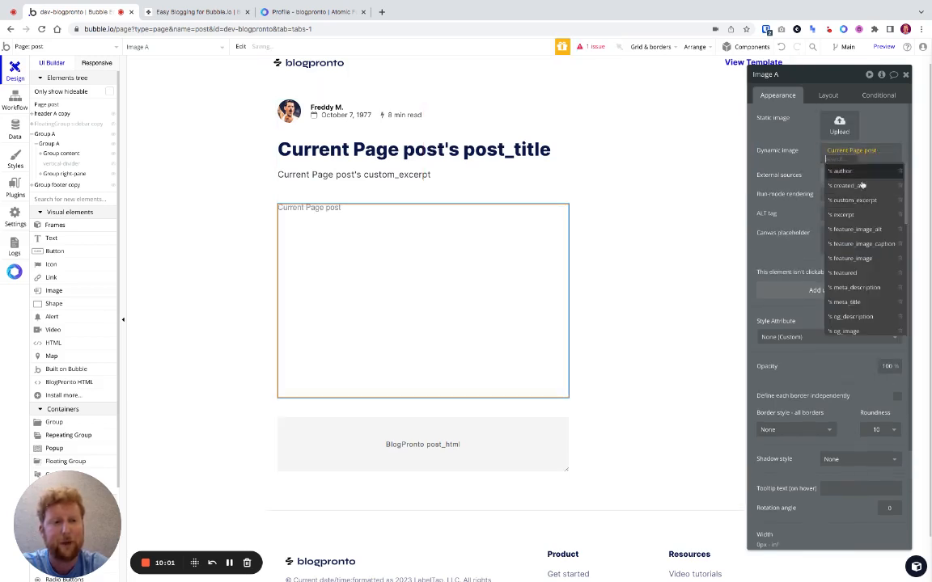
pyautogui.click(863, 259)
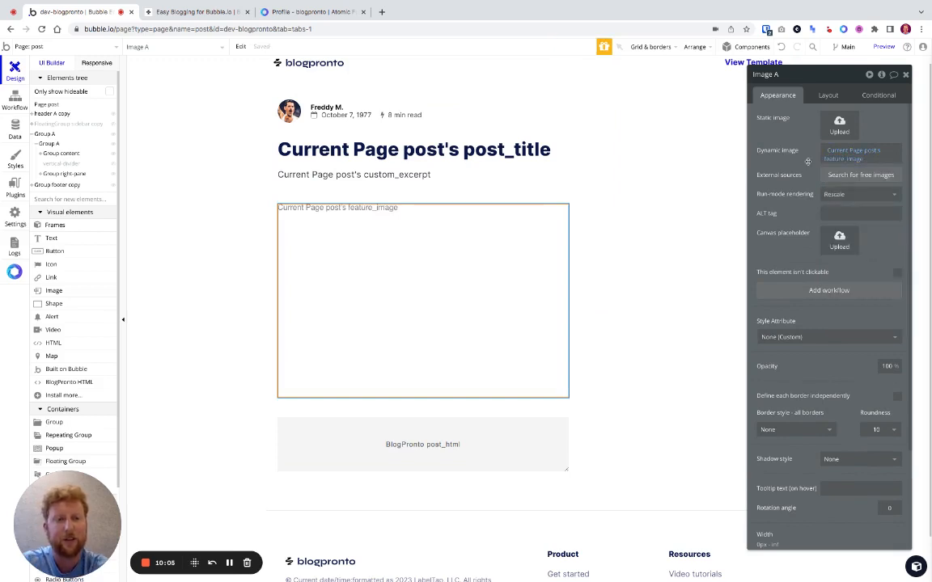
pyautogui.click(851, 197)
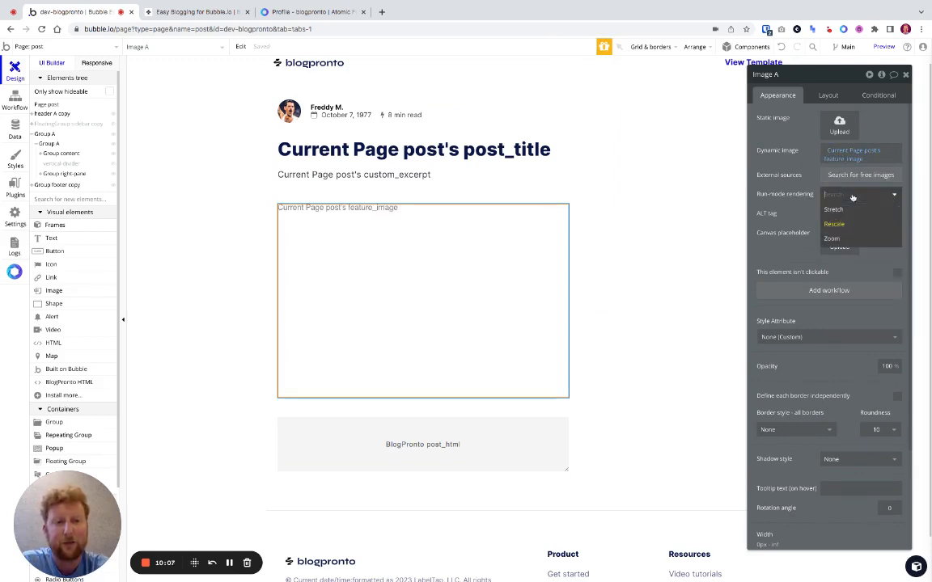
pyautogui.click(831, 239)
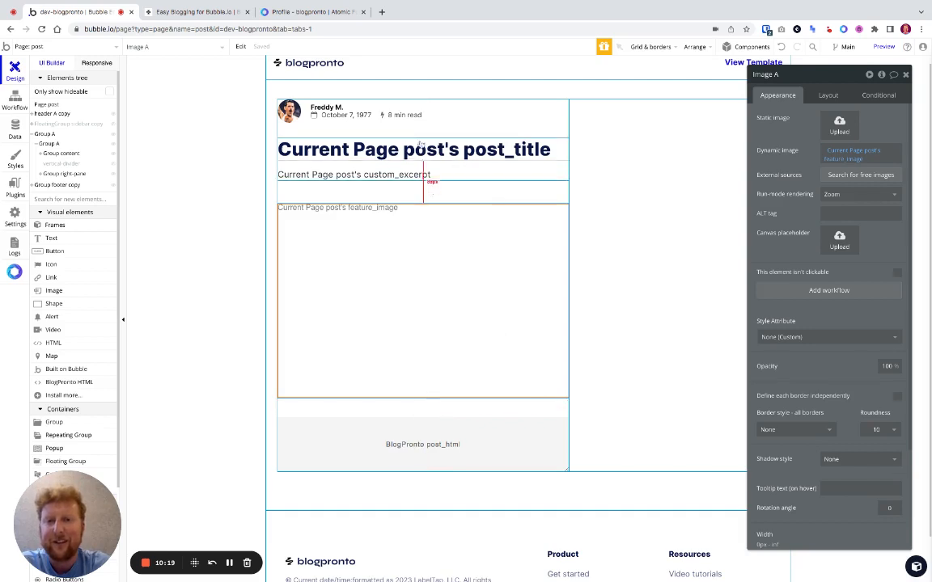
# - Replace the number in the "8 min read" text with the dynamic expression Current Page post's reading_time
pyautogui.click(396, 116)
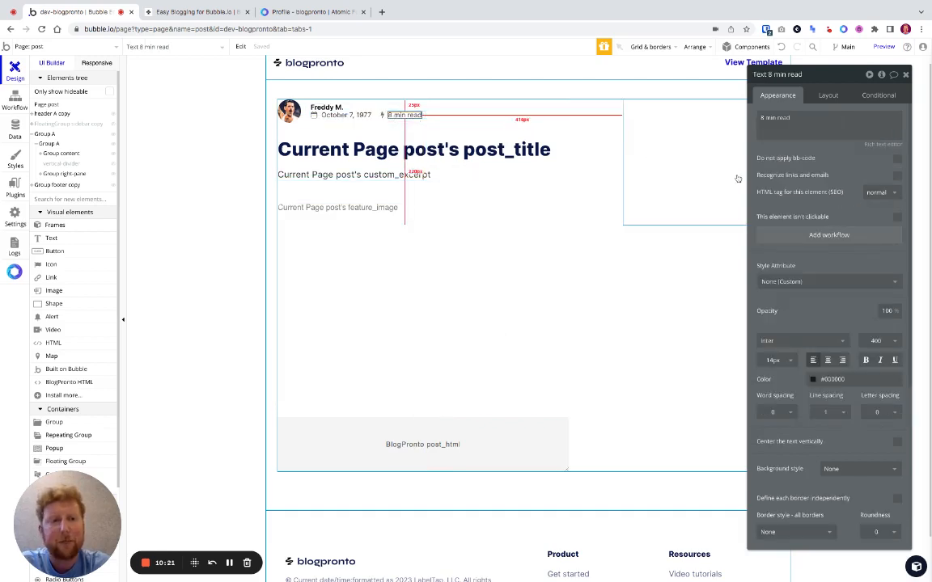
pyautogui.tripleClick(811, 120)
pyautogui.click(763, 118)
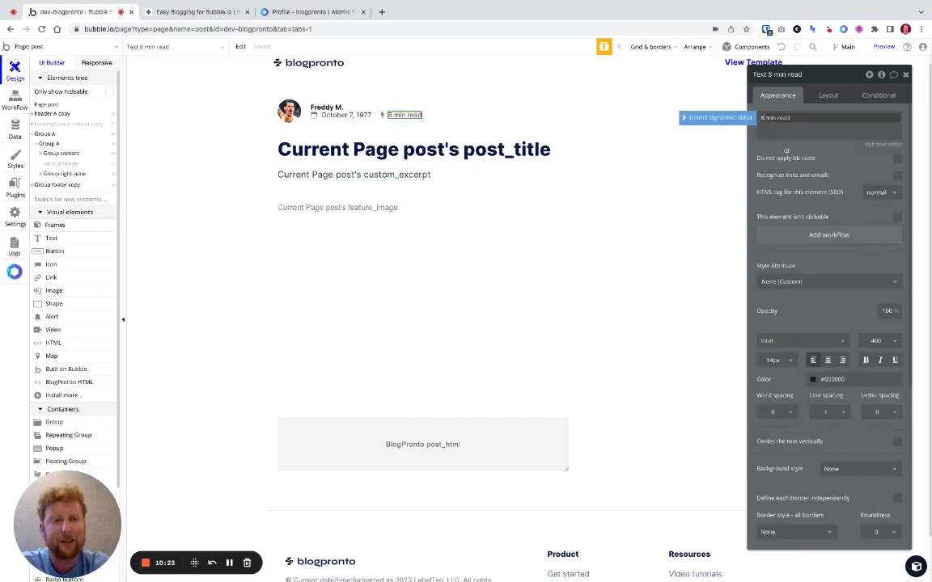
pyautogui.click(721, 119)
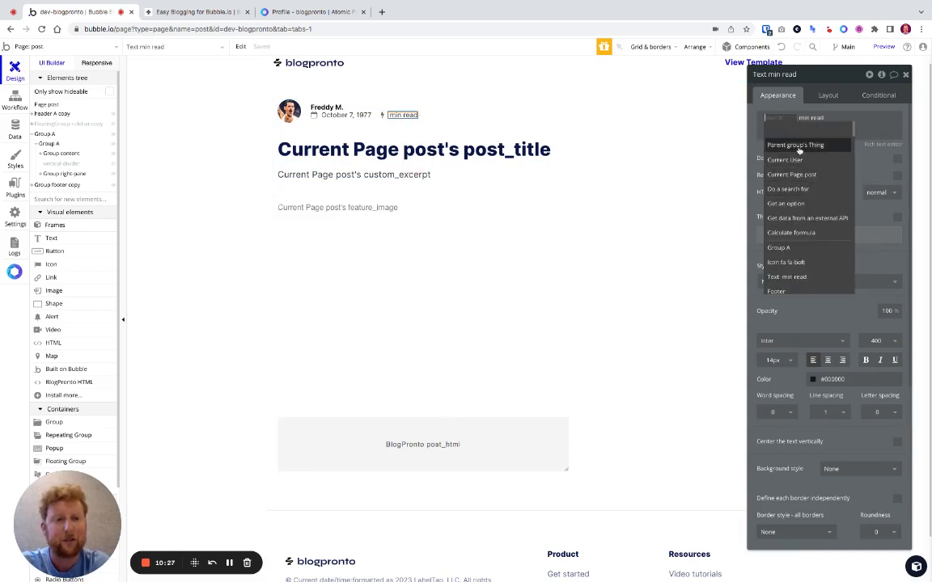
pyautogui.click(809, 174)
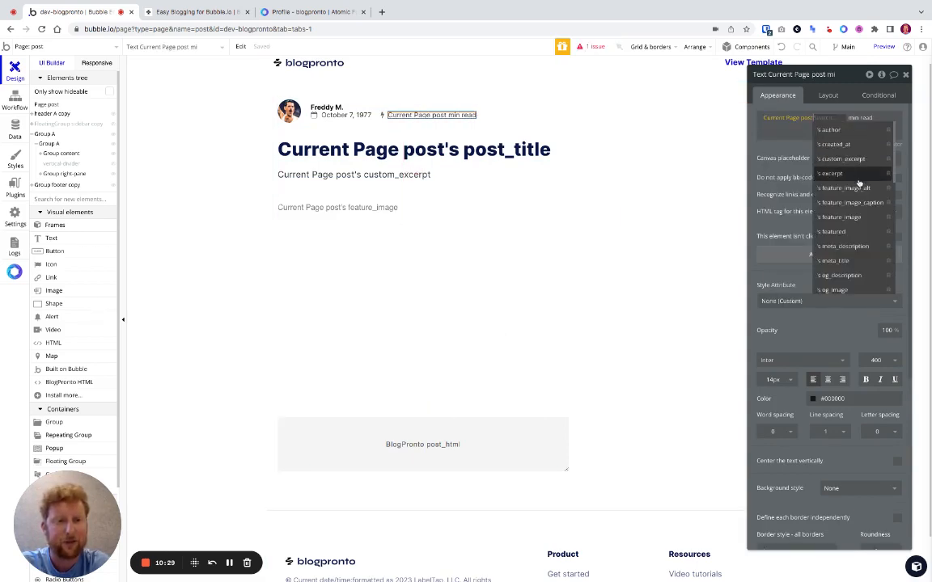
pyautogui.scroll(-5, 859, 183)
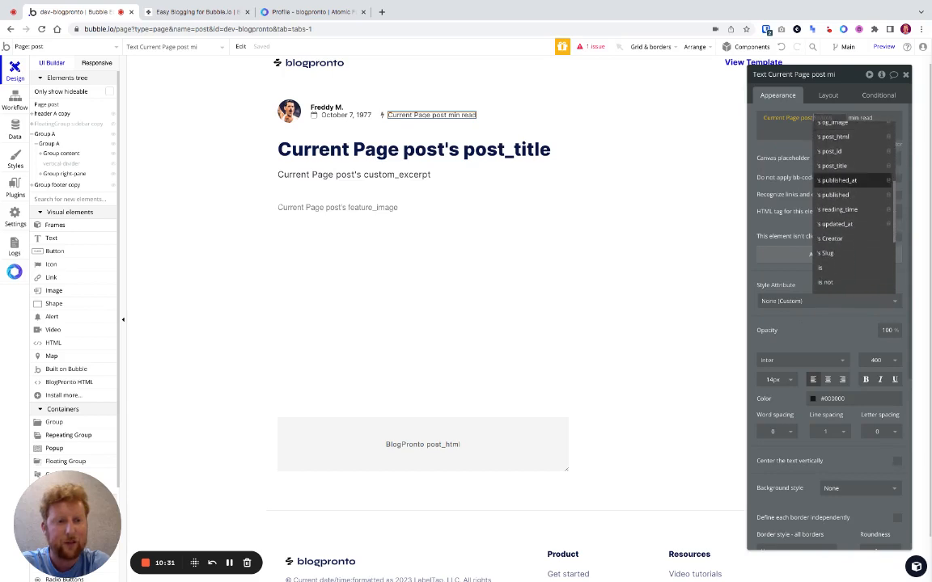
pyautogui.click(841, 209)
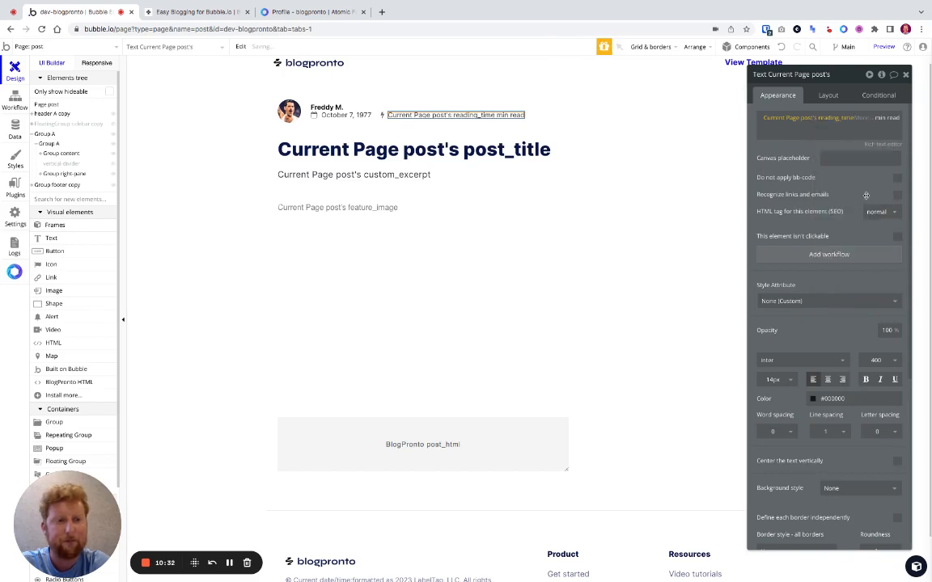
pyautogui.click(794, 148)
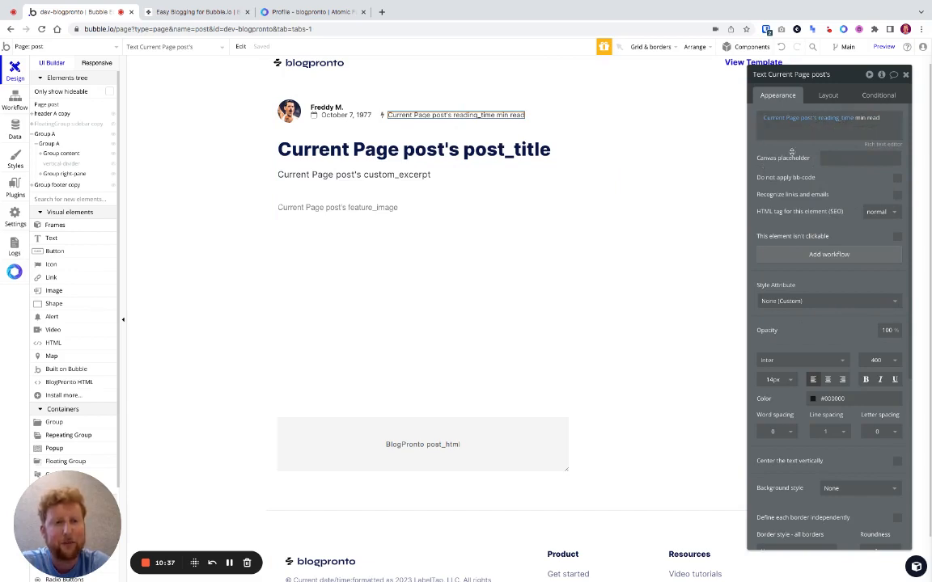
# - Replace the placeholder date text beside the calendar icon with the dynamic expression Current Page post's published_at
pyautogui.click(343, 116)
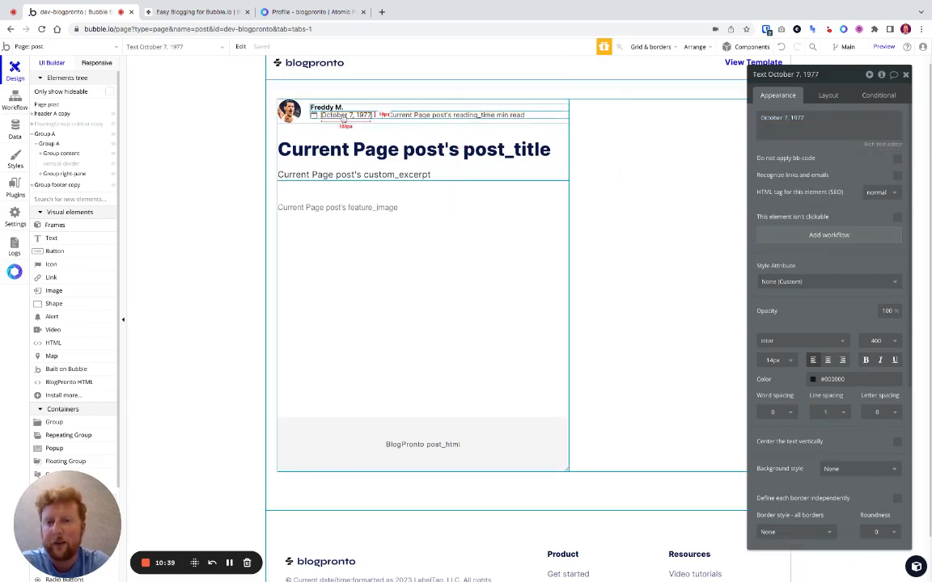
pyautogui.tripleClick(785, 118)
pyautogui.click(715, 117)
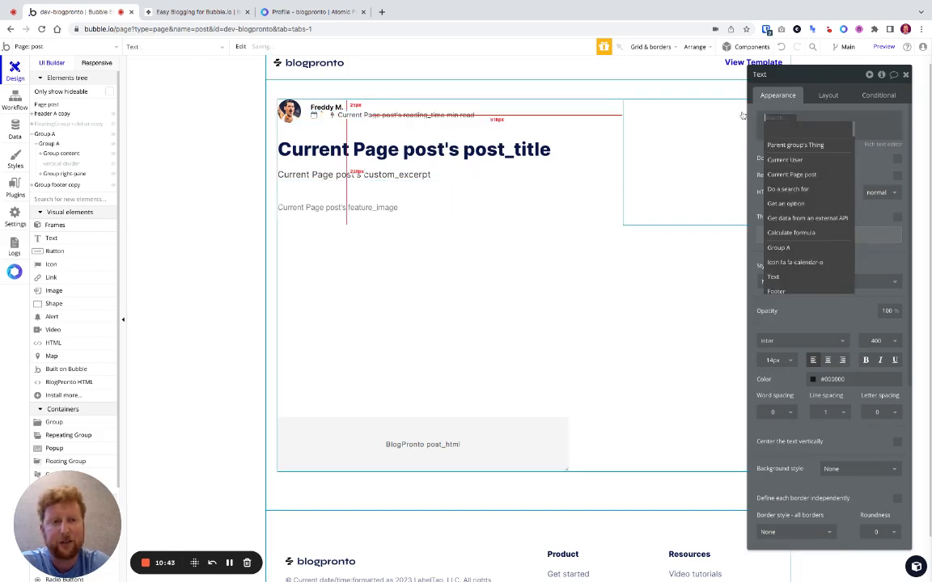
pyautogui.click(791, 174)
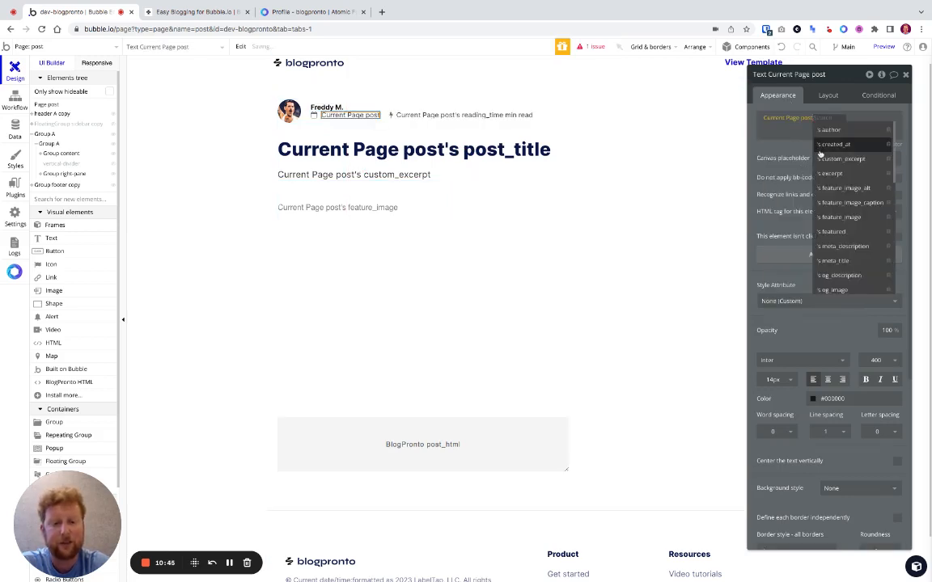
pyautogui.write('pub')
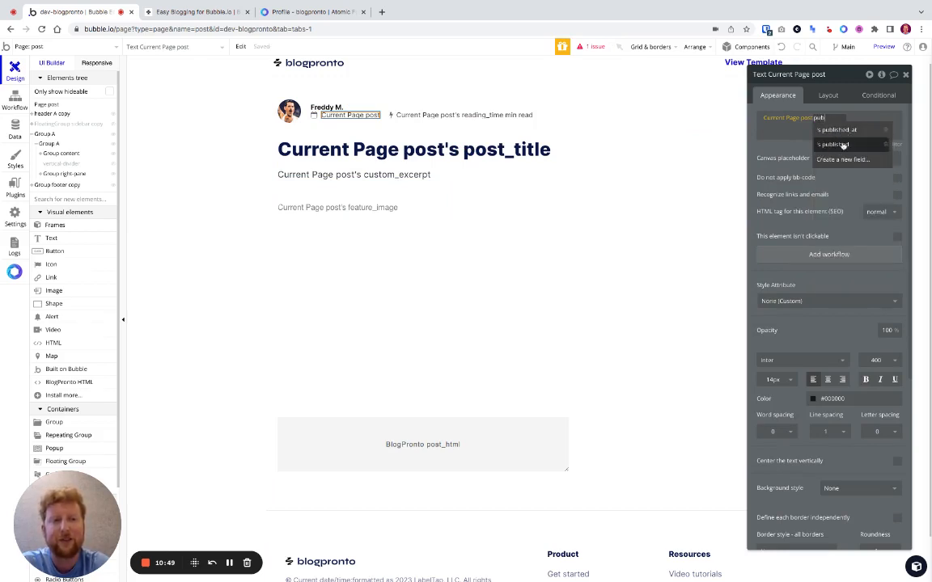
pyautogui.write('l')
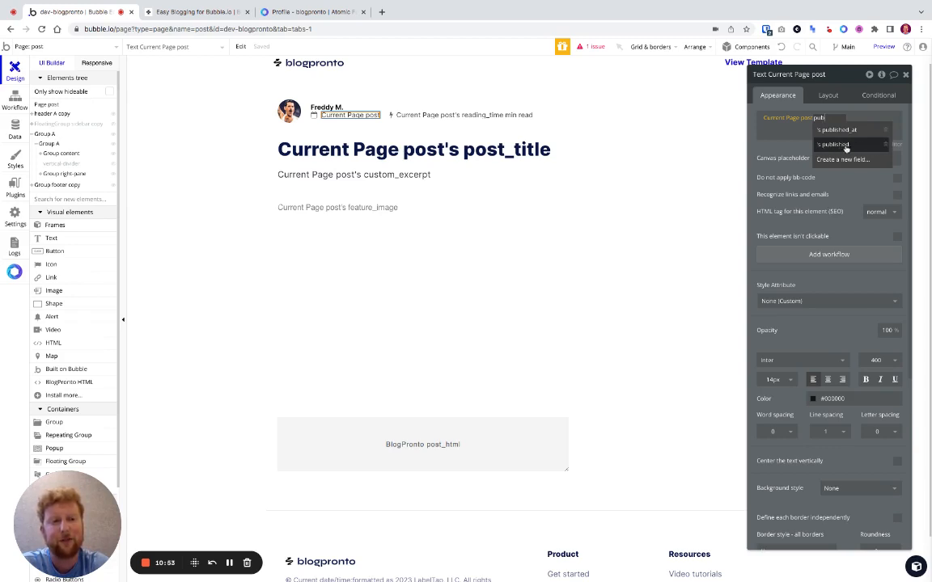
pyautogui.click(844, 130)
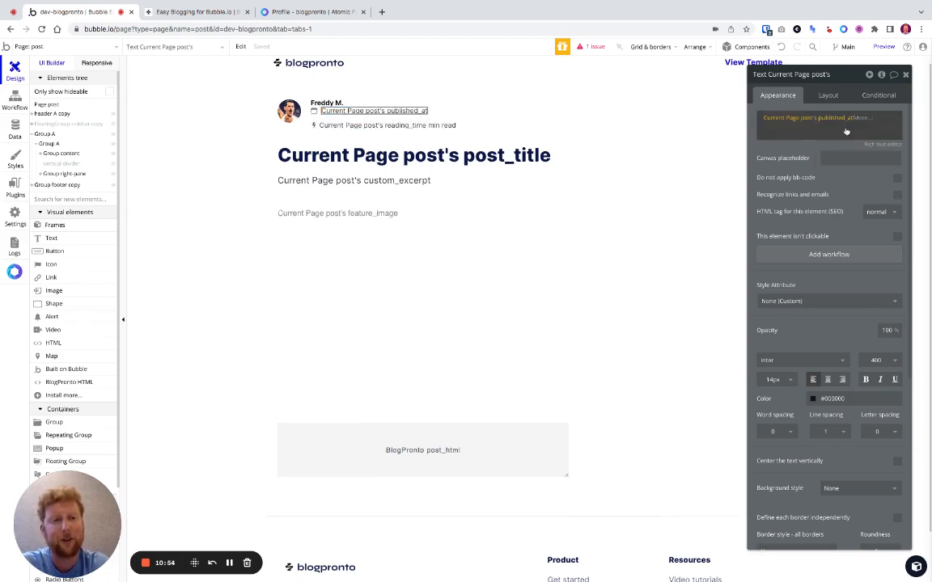
# - Format the published_at expression as a date with the format type May 16, 2023
pyautogui.click(856, 118)
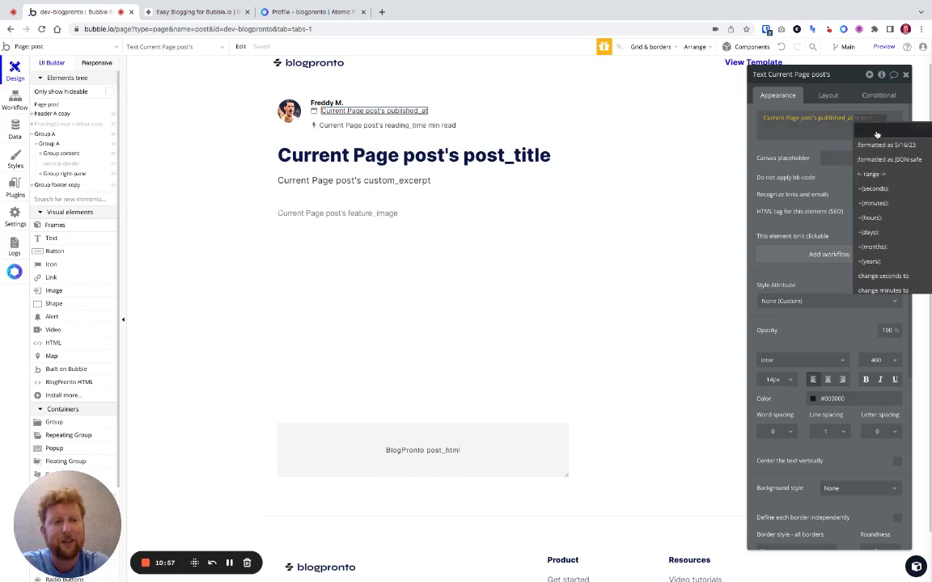
pyautogui.click(879, 146)
pyautogui.click(688, 97)
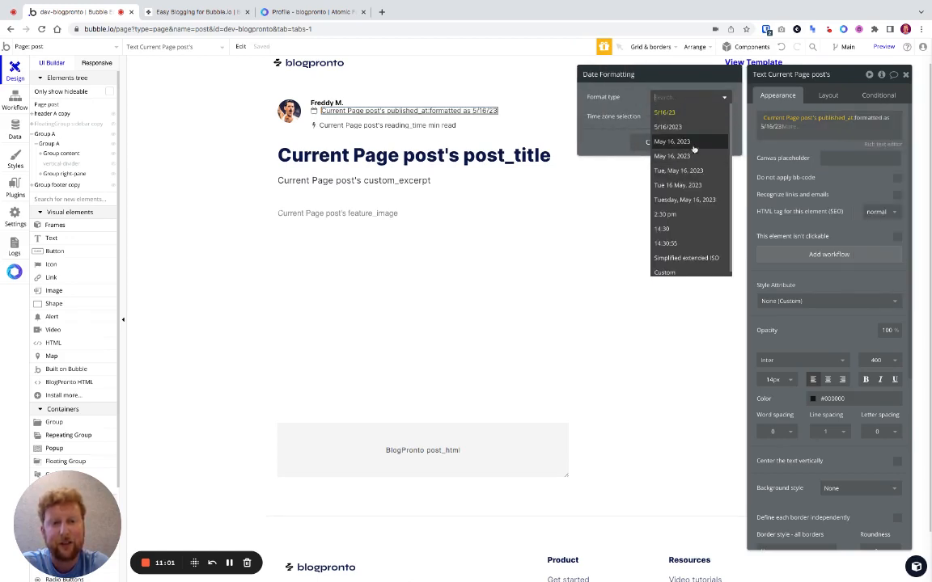
pyautogui.click(692, 147)
pyautogui.click(696, 97)
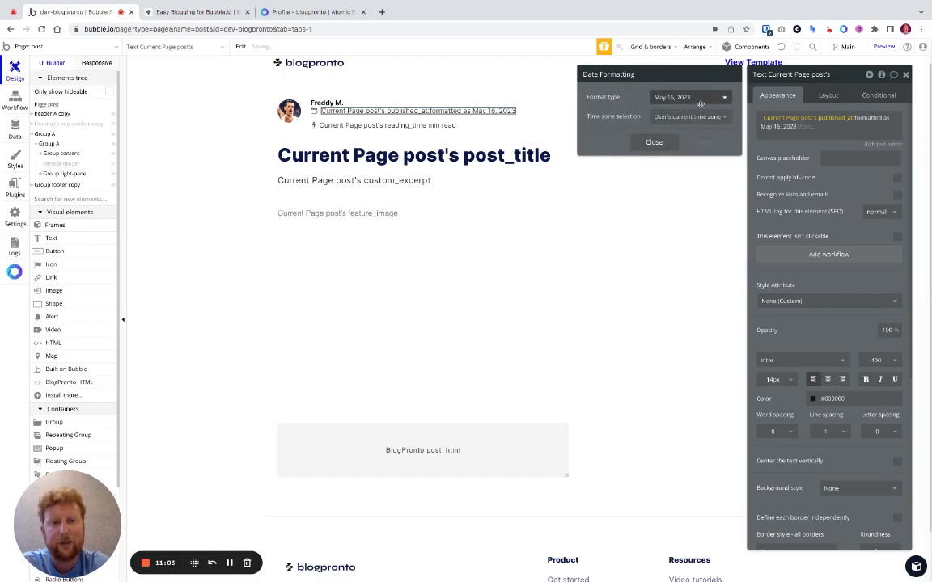
pyautogui.click(698, 155)
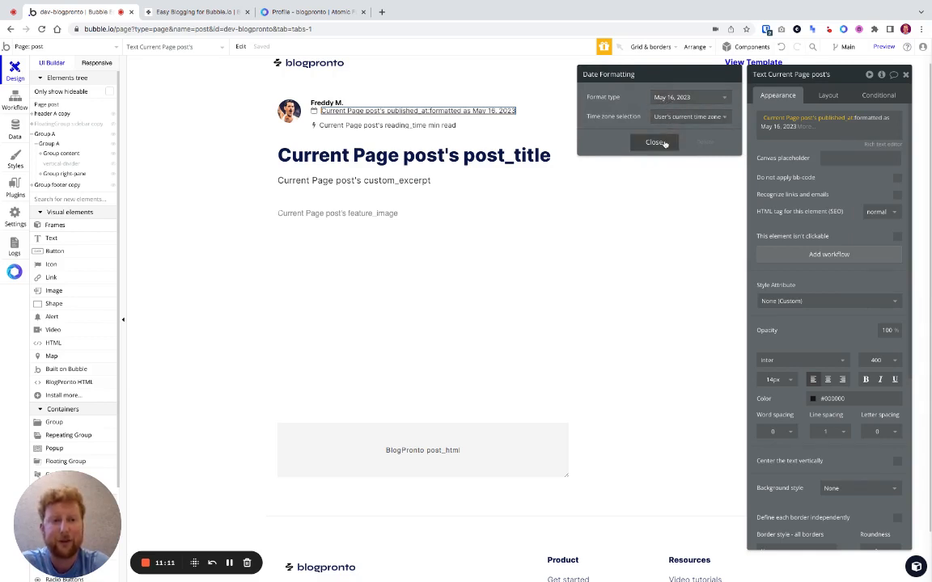
pyautogui.click(665, 144)
pyautogui.click(783, 126)
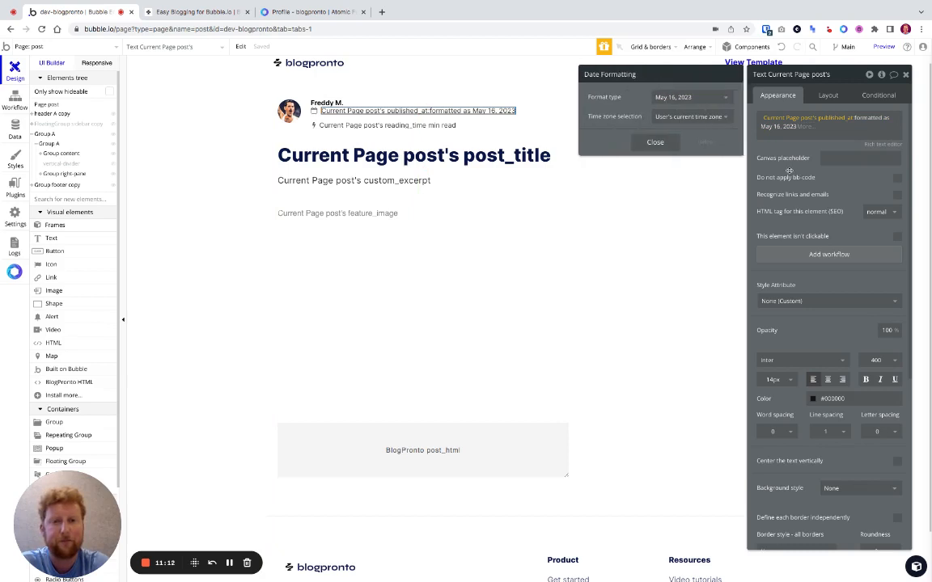
pyautogui.click(655, 142)
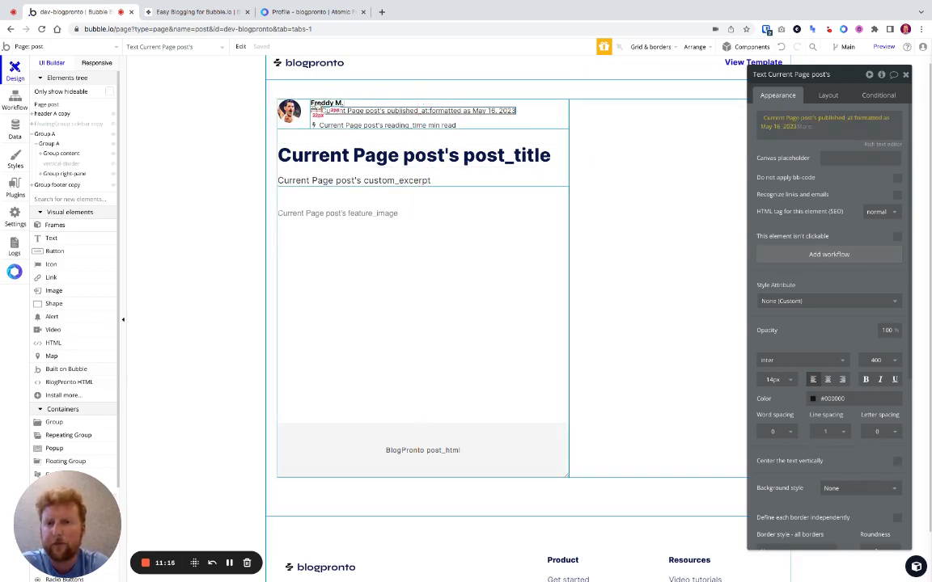
# - Replace the placeholder author name above the publish date with the dynamic expression Current Page post's author's name
pyautogui.click(323, 104)
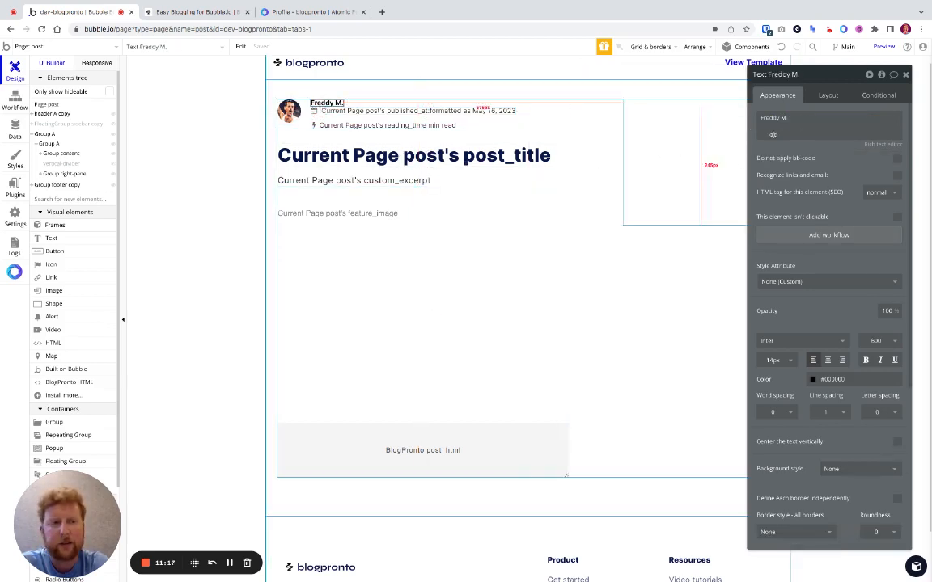
pyautogui.tripleClick(828, 129)
pyautogui.press('BackSpace')
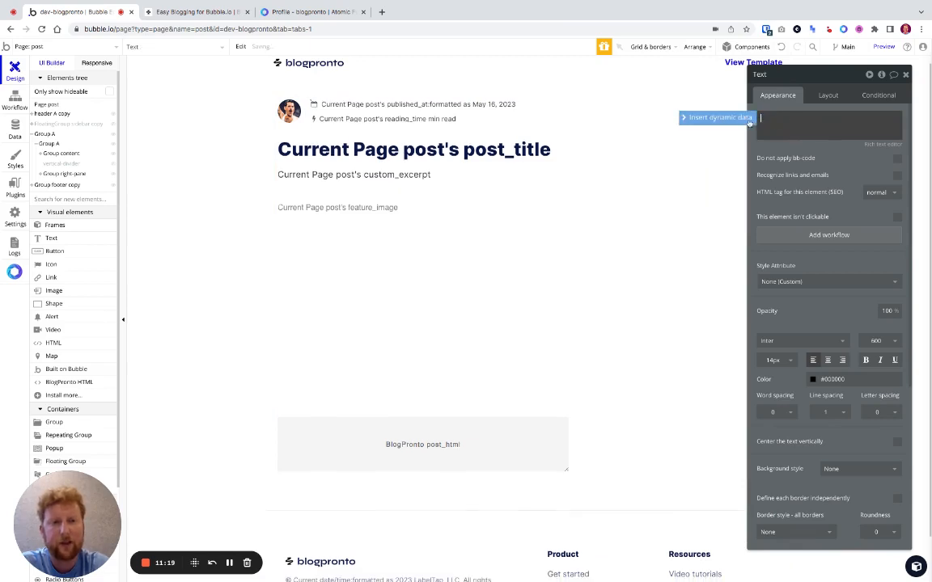
pyautogui.click(744, 118)
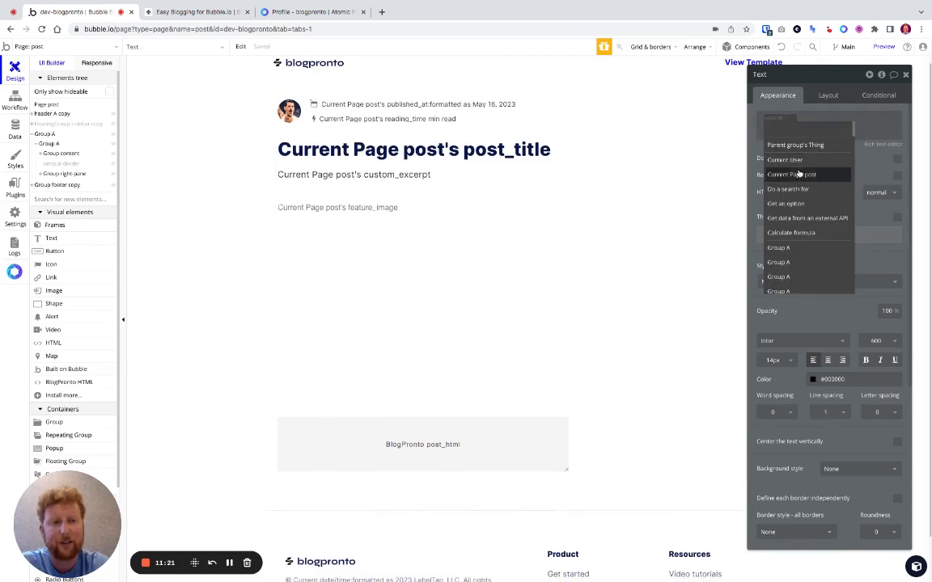
pyautogui.click(792, 174)
pyautogui.click(835, 135)
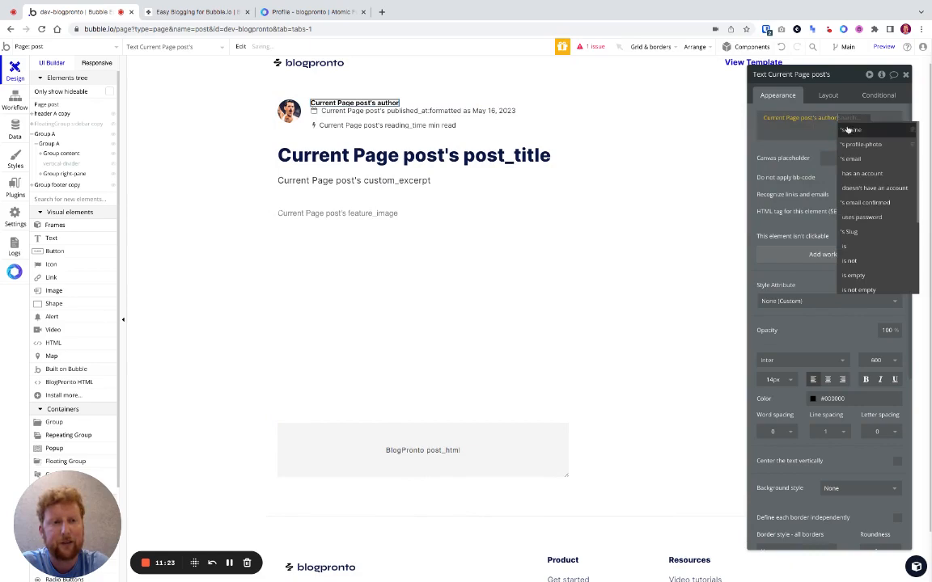
pyautogui.click(844, 141)
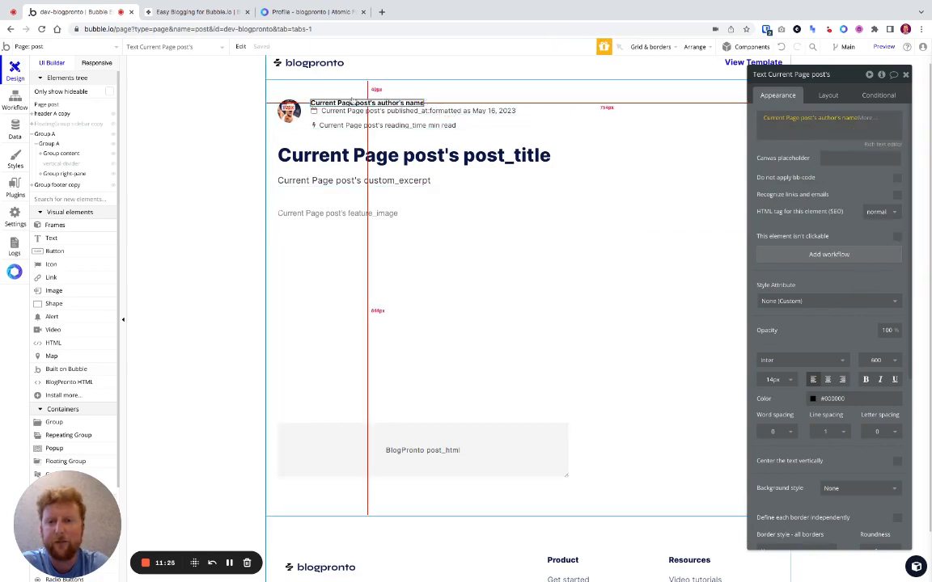
# - Clear the static picture of the author avatar in the post header and set its dynamic image to Current Page post's author's profile-photo
pyautogui.click(288, 111)
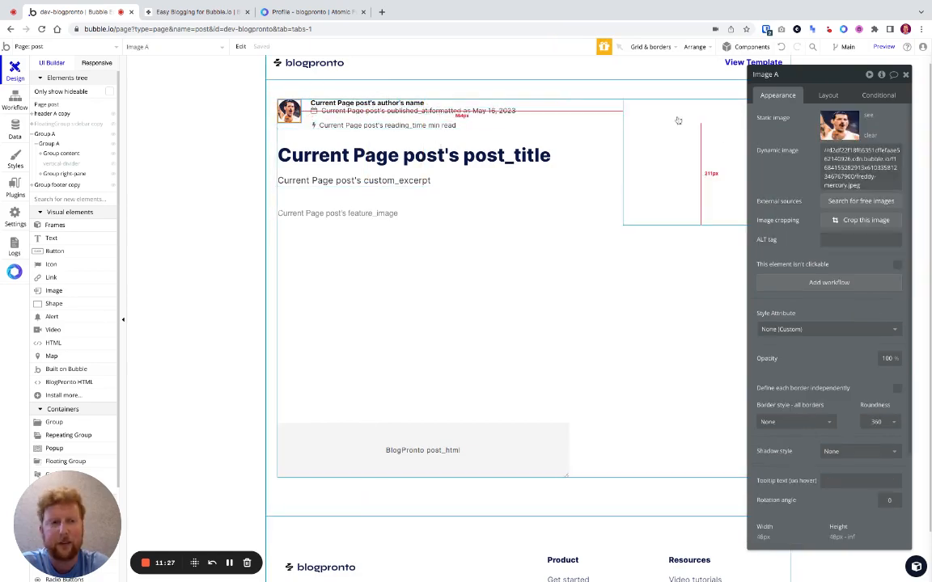
pyautogui.click(870, 134)
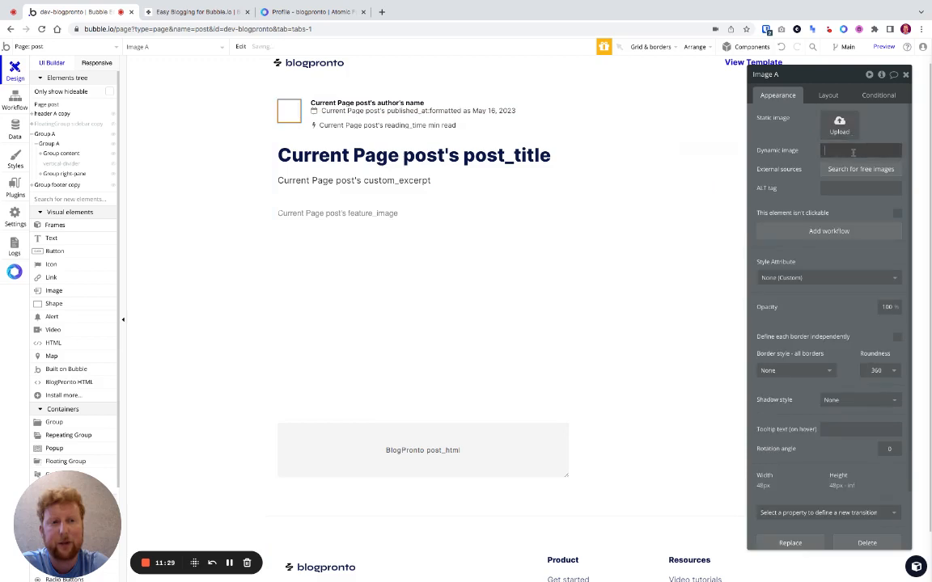
pyautogui.click(765, 151)
pyautogui.click(696, 150)
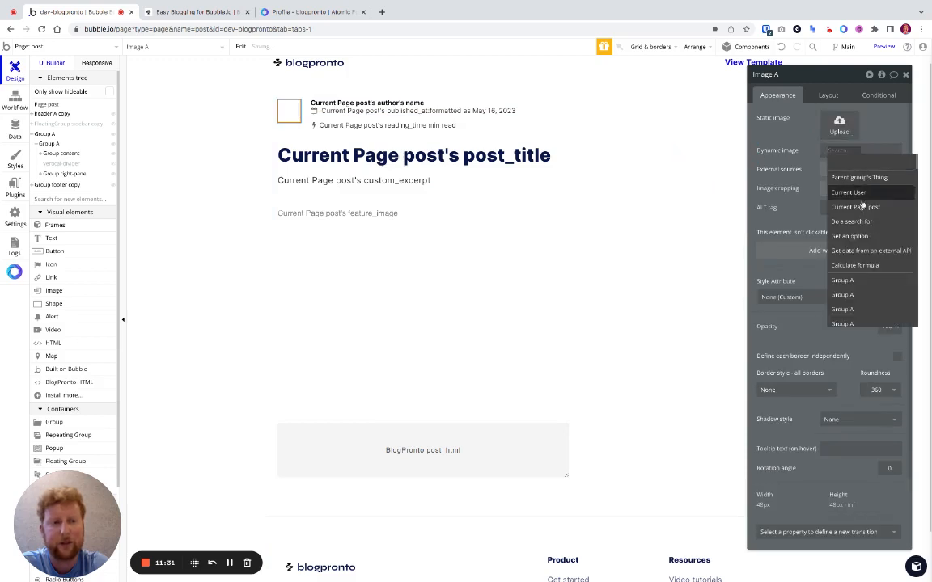
pyautogui.click(857, 207)
pyautogui.click(859, 171)
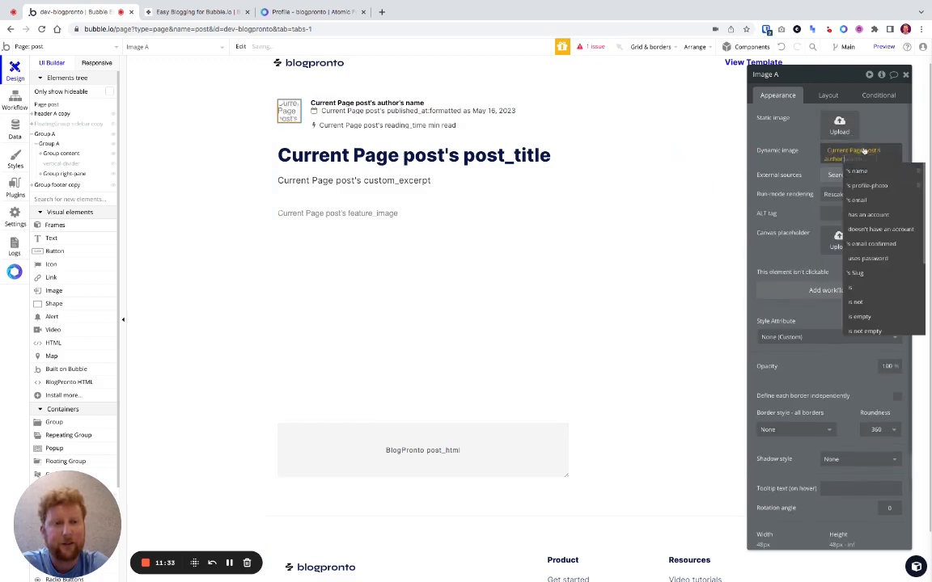
pyautogui.click(865, 185)
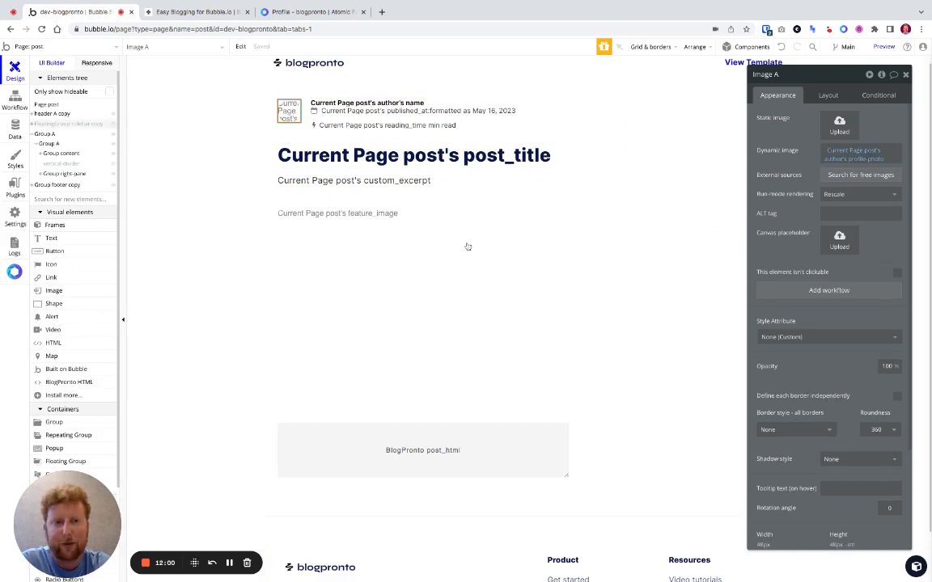
# - Move the property editor away from the sidebar area and show FloatingGroup sidebar copy on the canvas
pyautogui.moveTo(840, 77); pyautogui.dragTo(231, 149)
pyautogui.click(577, 110)
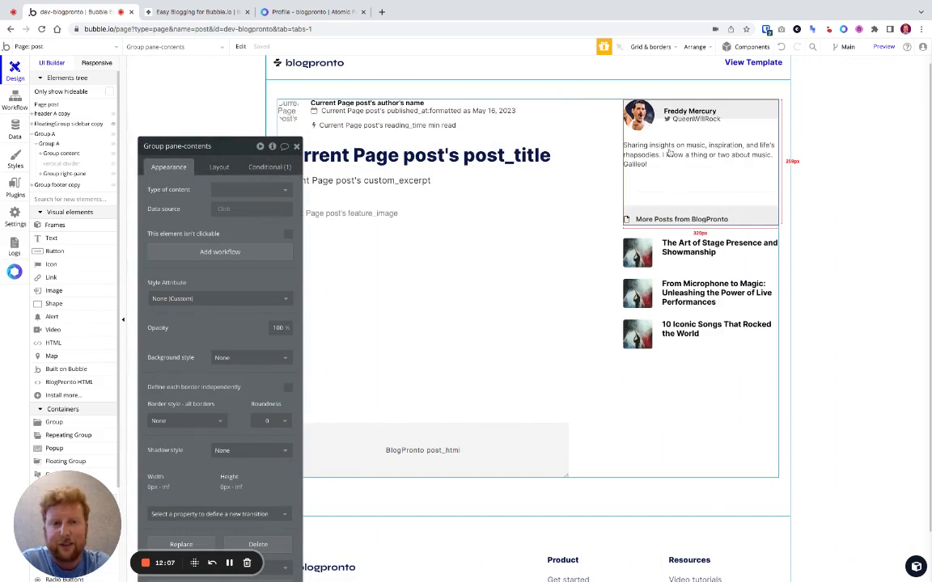
pyautogui.click(704, 260)
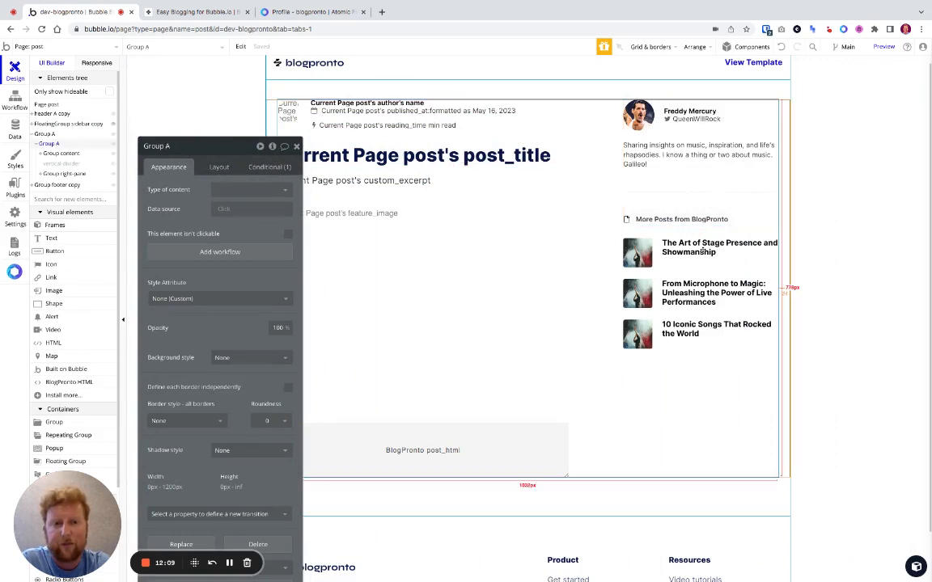
pyautogui.click(691, 128)
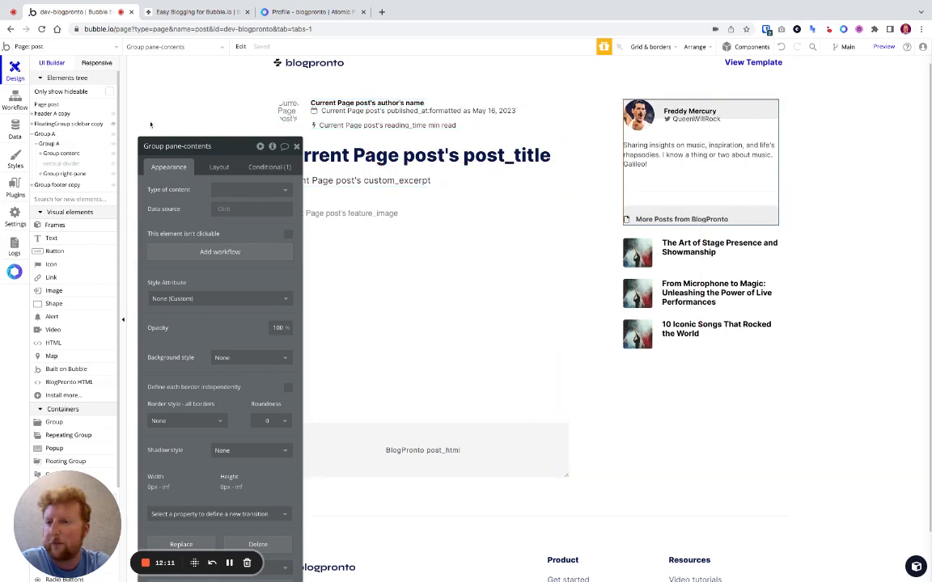
# - Expand FloatingGroup sidebar copy in the elements tree through Group right-pane and its nested Group B levels, and select Image B
pyautogui.click(34, 126)
pyautogui.click(33, 125)
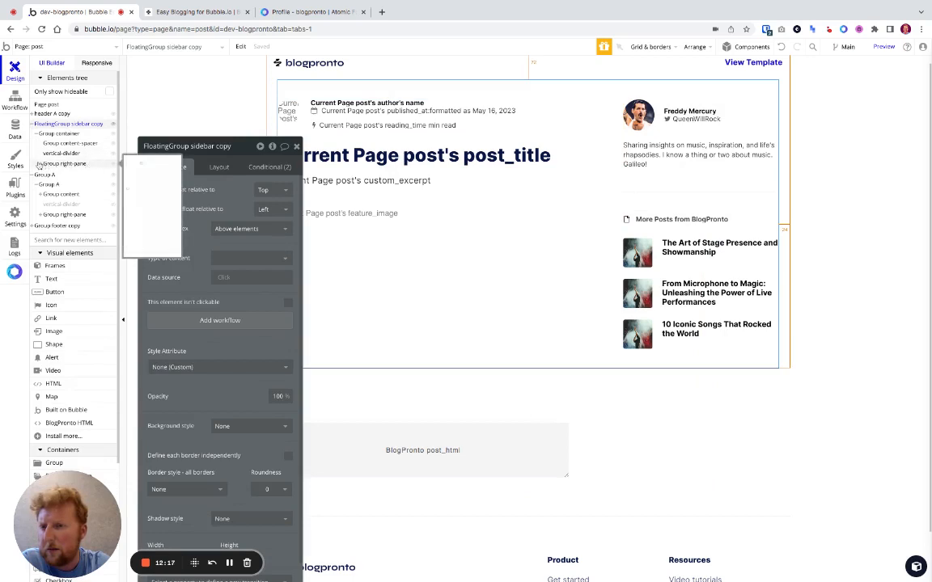
pyautogui.click(39, 163)
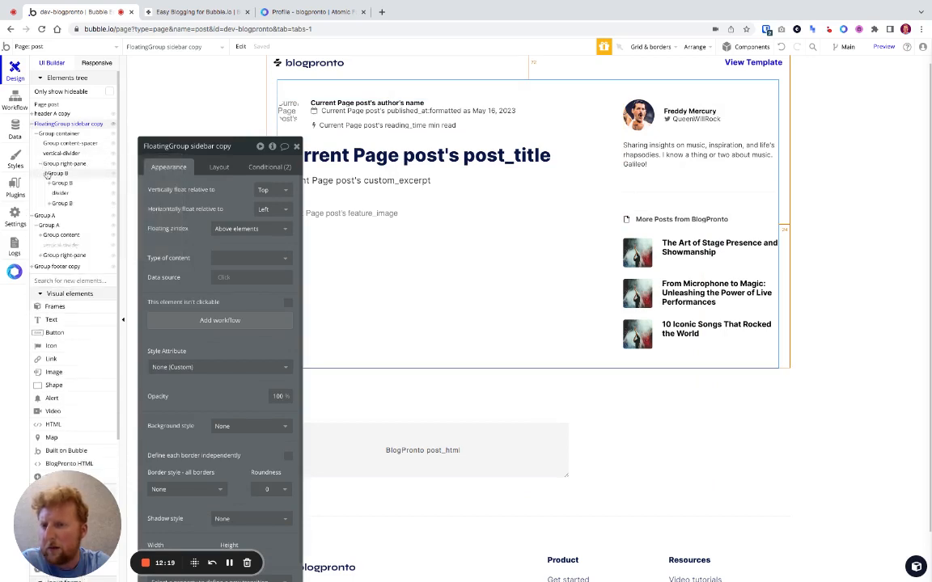
pyautogui.click(43, 173)
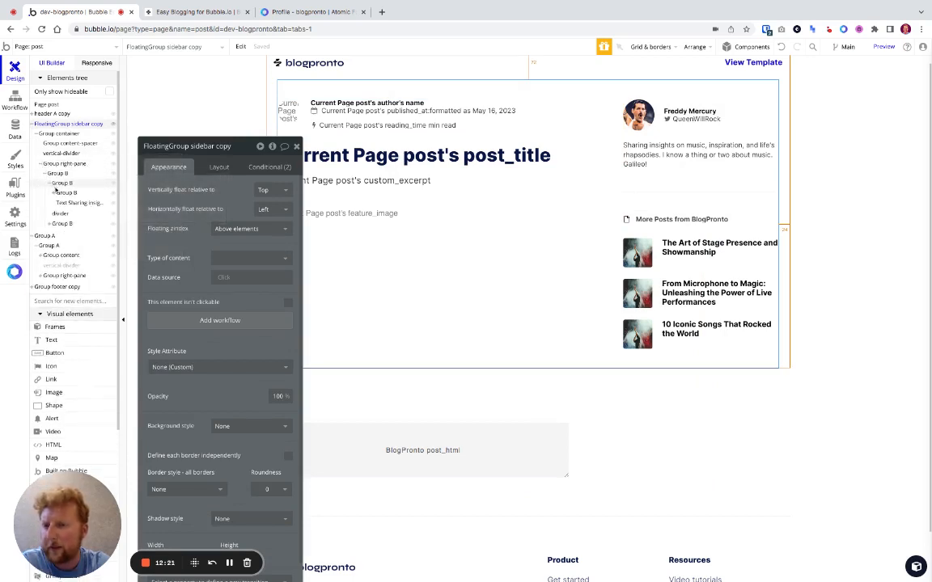
pyautogui.click(53, 193)
pyautogui.click(72, 202)
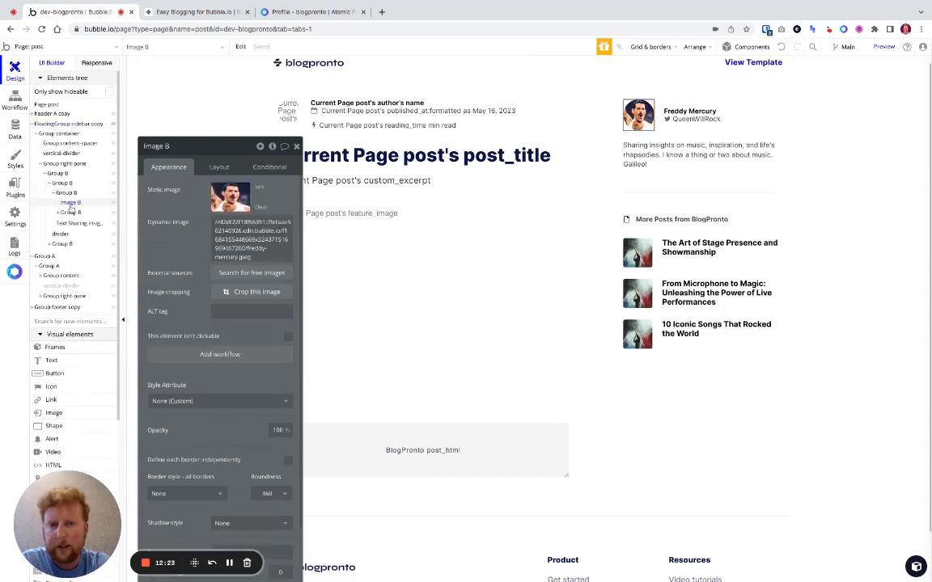
# - Clear Image B's static picture and set its dynamic image to Current Page post's author's profile-photo
pyautogui.click(262, 208)
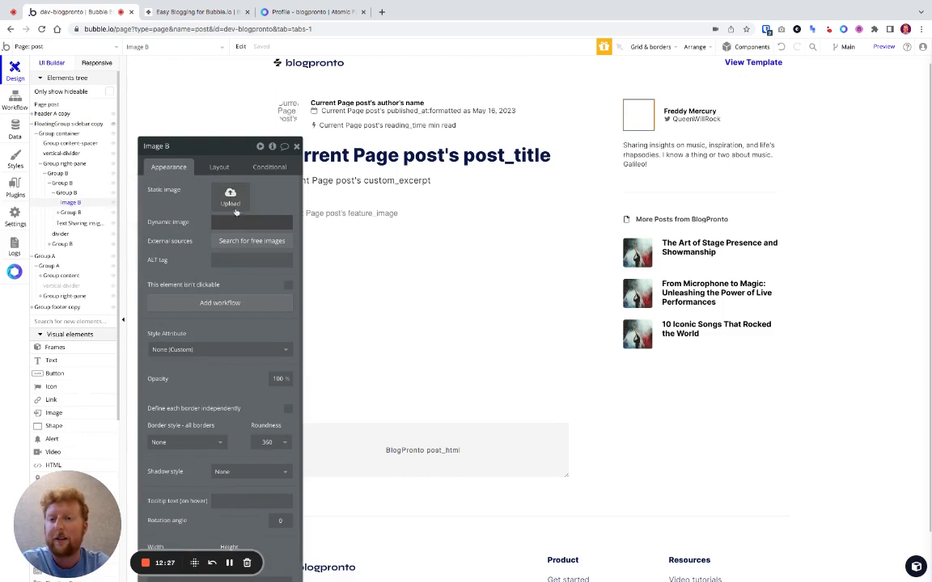
pyautogui.click(237, 223)
pyautogui.click(332, 222)
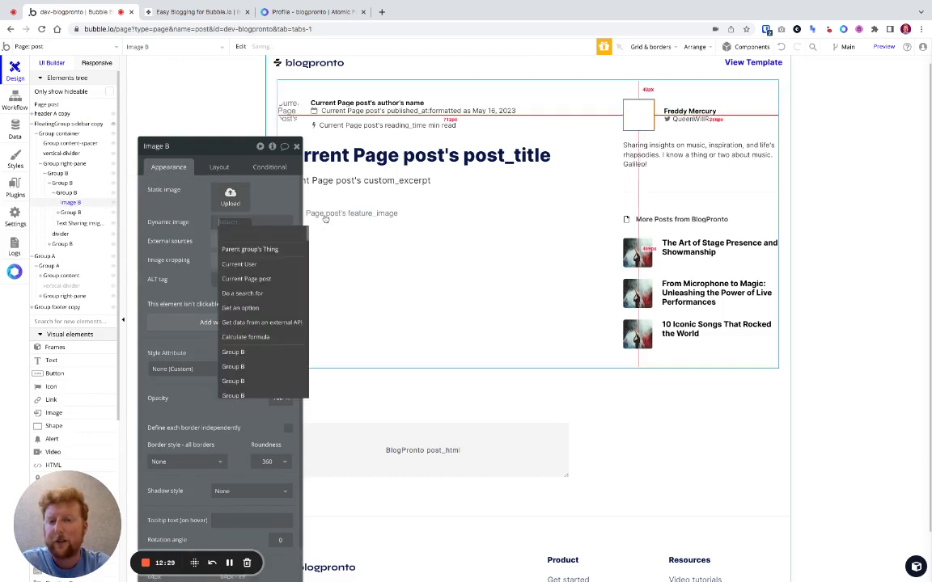
pyautogui.click(266, 277)
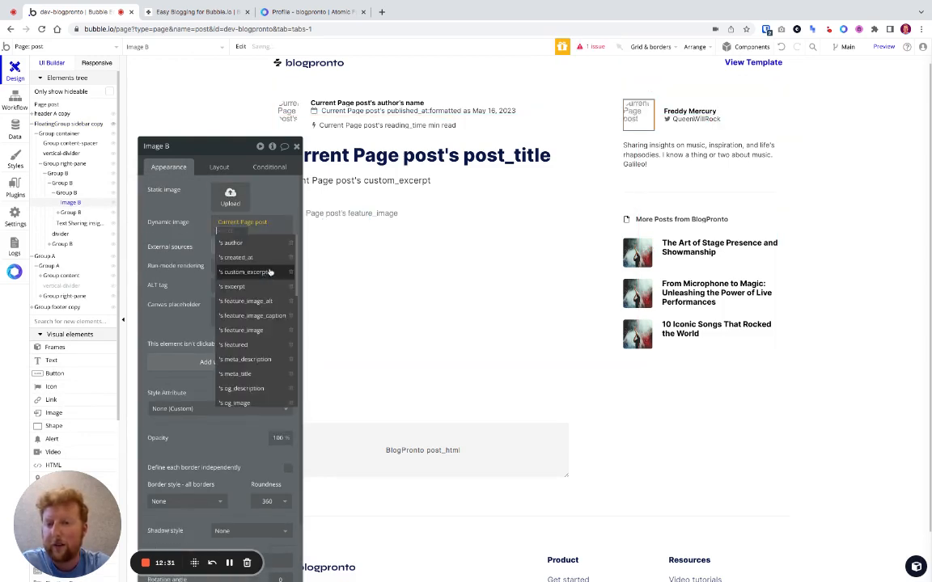
pyautogui.click(266, 271)
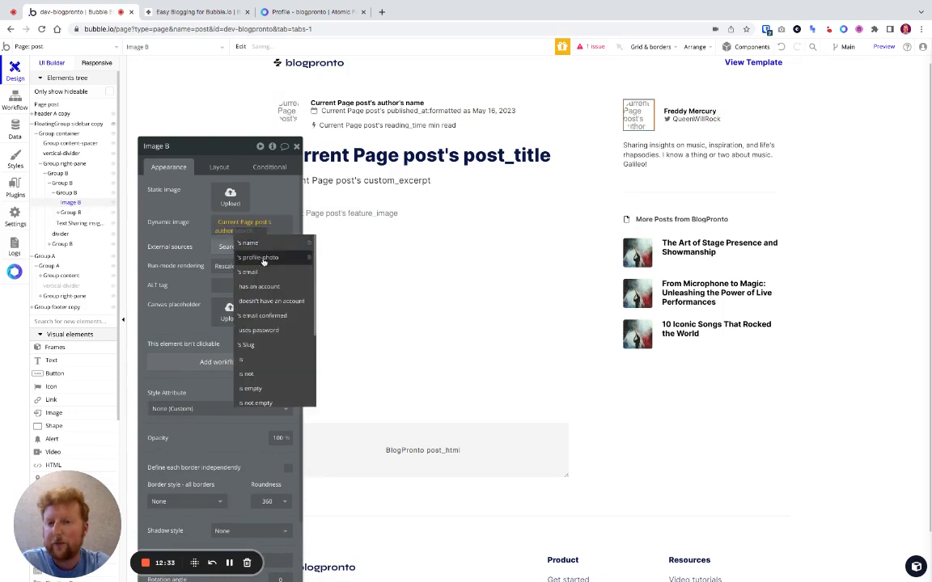
pyautogui.click(262, 258)
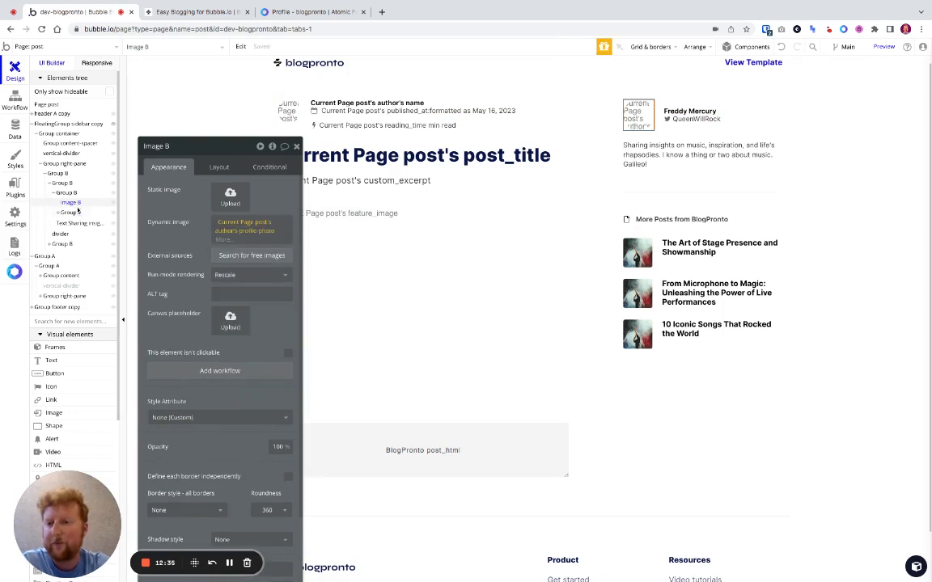
# - Replace the author name text in FloatingGroup sidebar copy with the dynamic value Current Page post's author's name
pyautogui.click(59, 213)
pyautogui.click(81, 222)
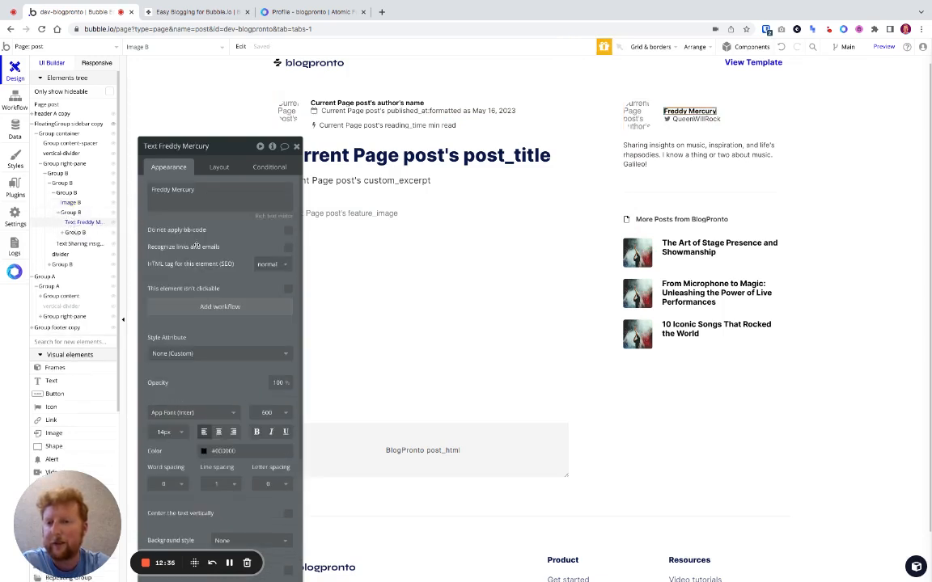
pyautogui.moveTo(151, 189); pyautogui.dragTo(196, 192)
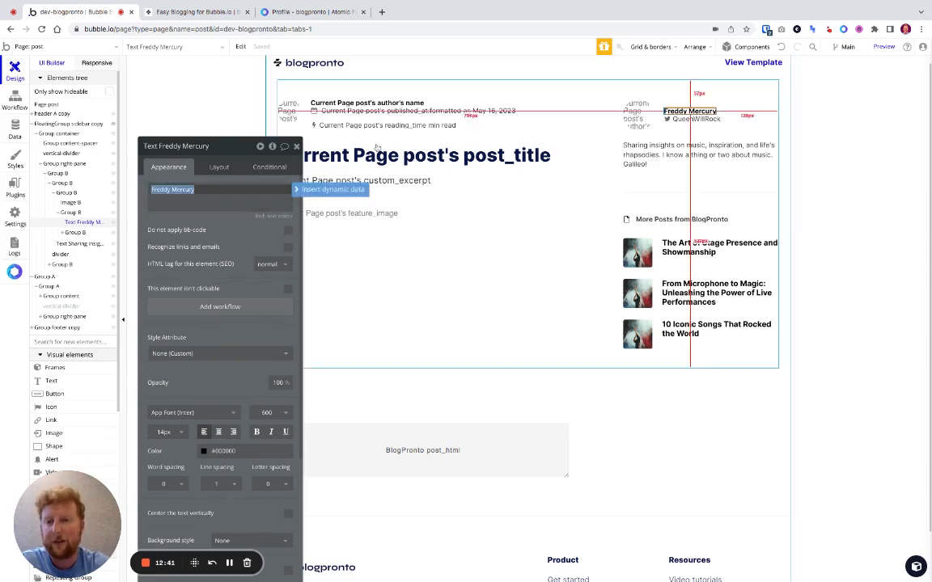
pyautogui.press('BackSpace')
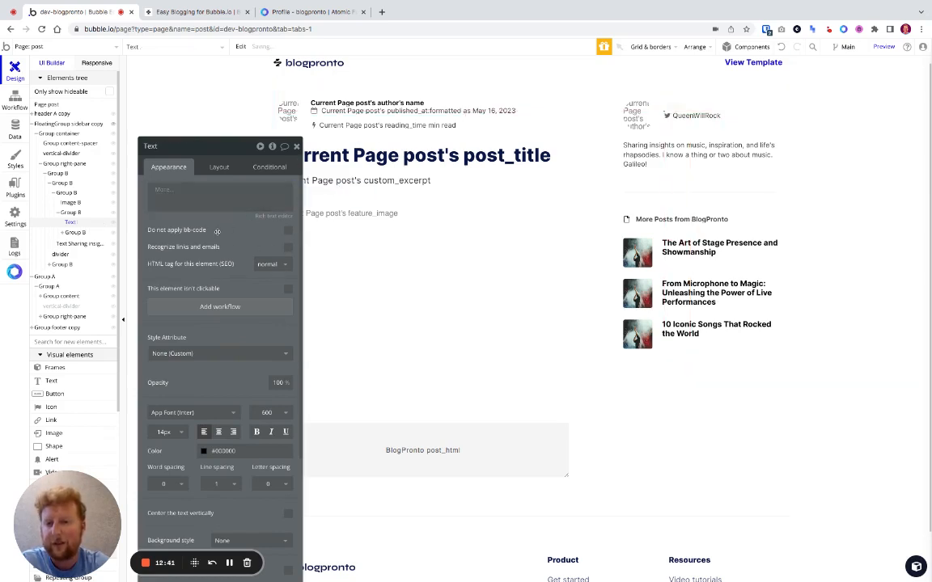
pyautogui.click(164, 189)
pyautogui.click(179, 245)
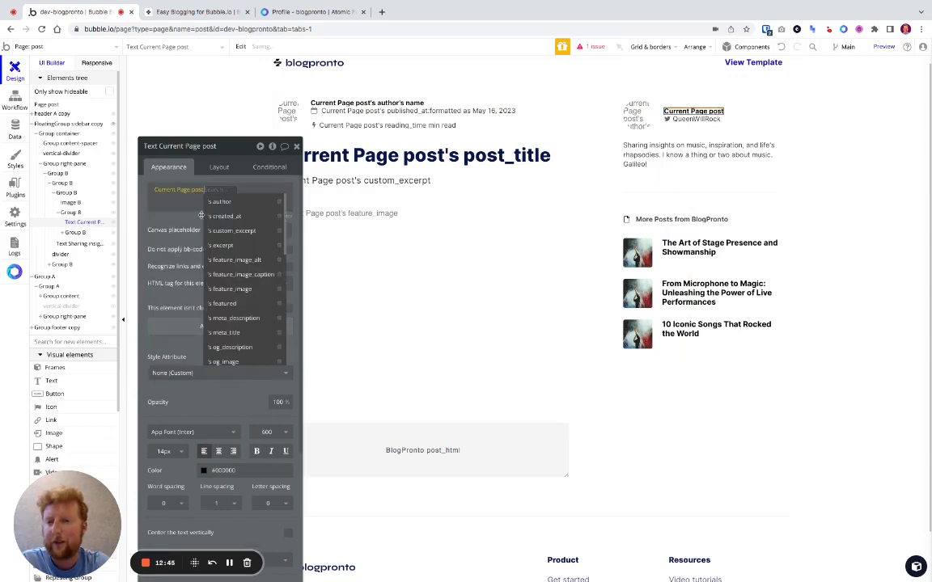
pyautogui.click(260, 200)
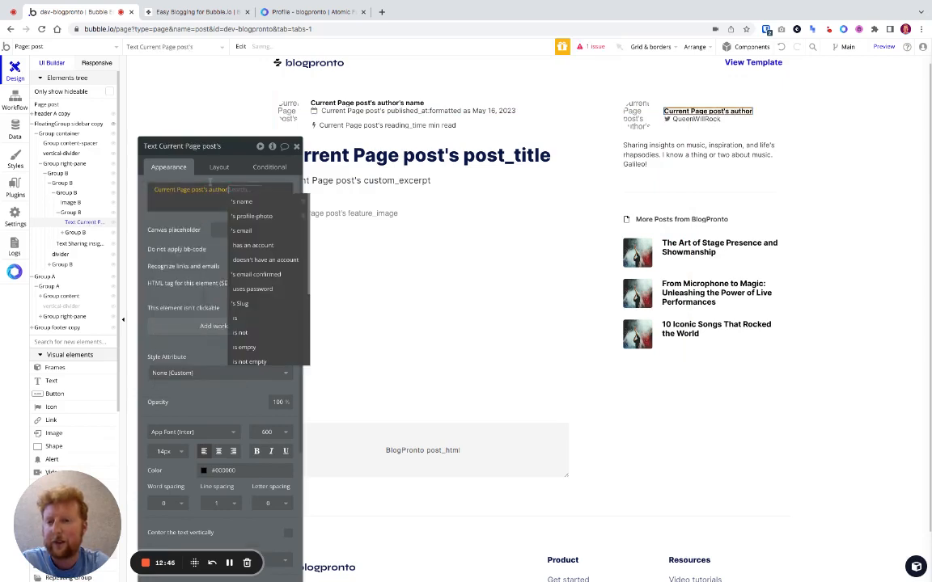
pyautogui.click(256, 200)
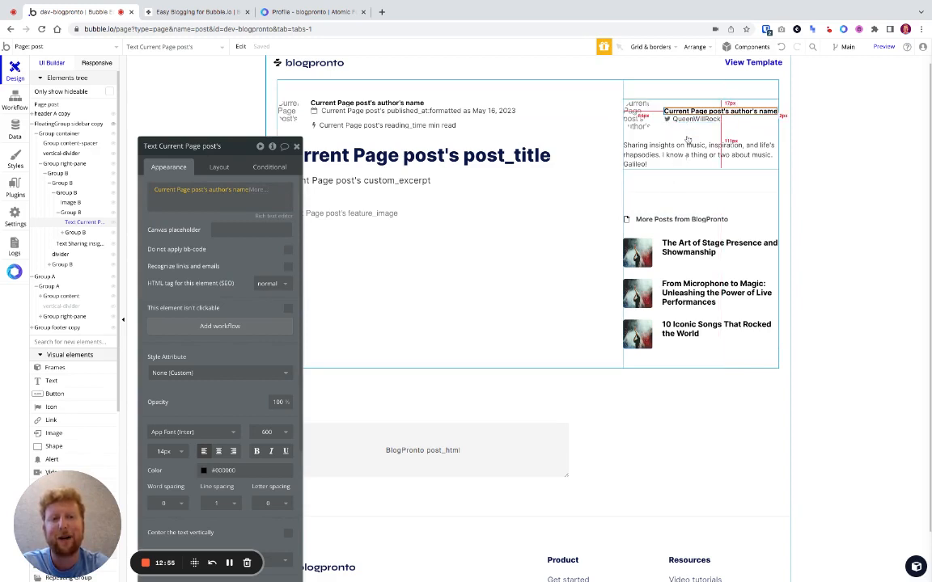
pyautogui.click(298, 147)
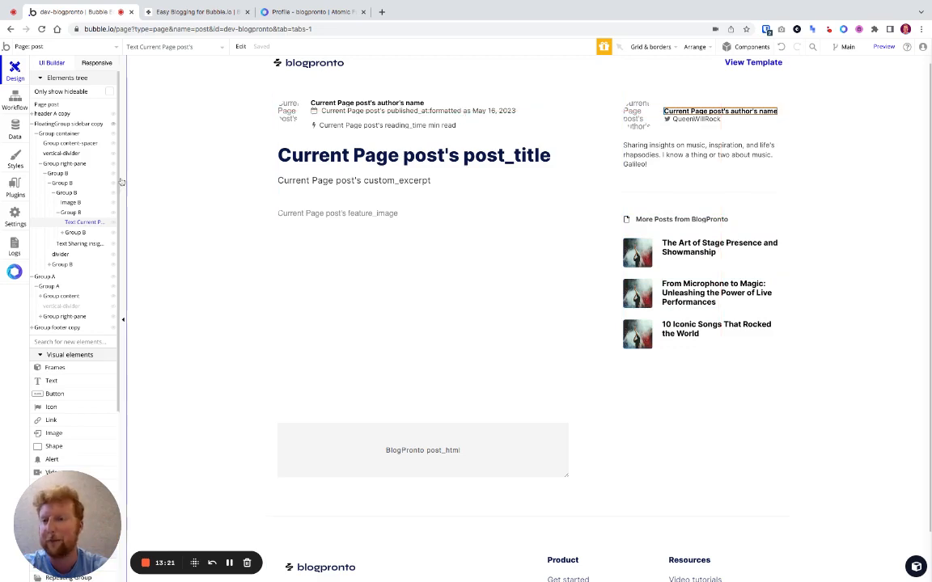
# - Hide and collapse FloatingGroup sidebar copy, and show Group pane-contents inside Group right-pane on the canvas
pyautogui.moveTo(114, 127)
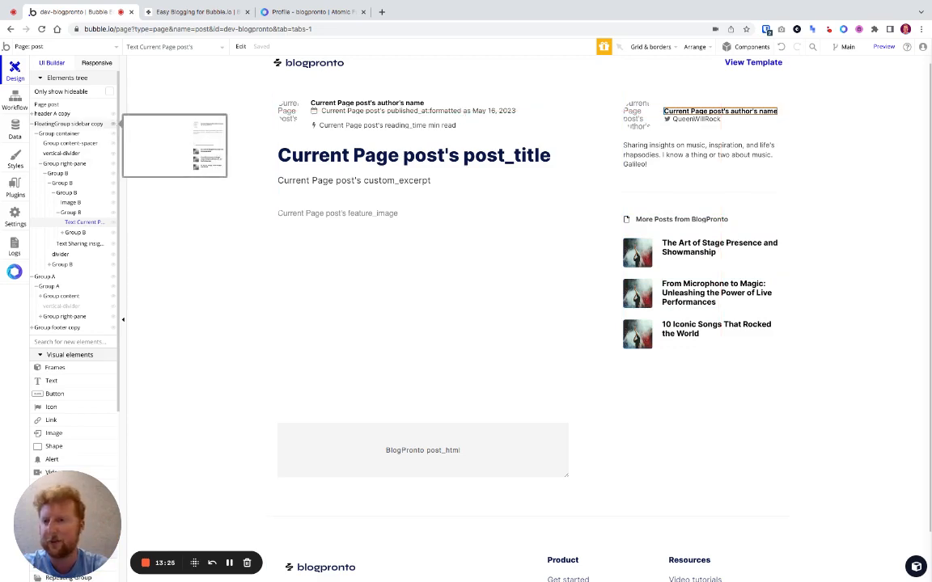
pyautogui.click(112, 124)
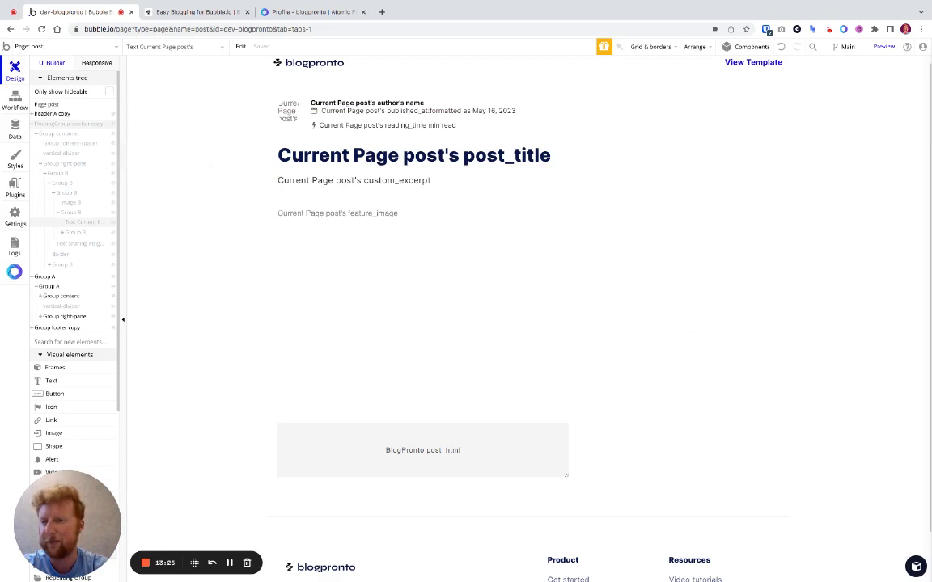
pyautogui.click(33, 125)
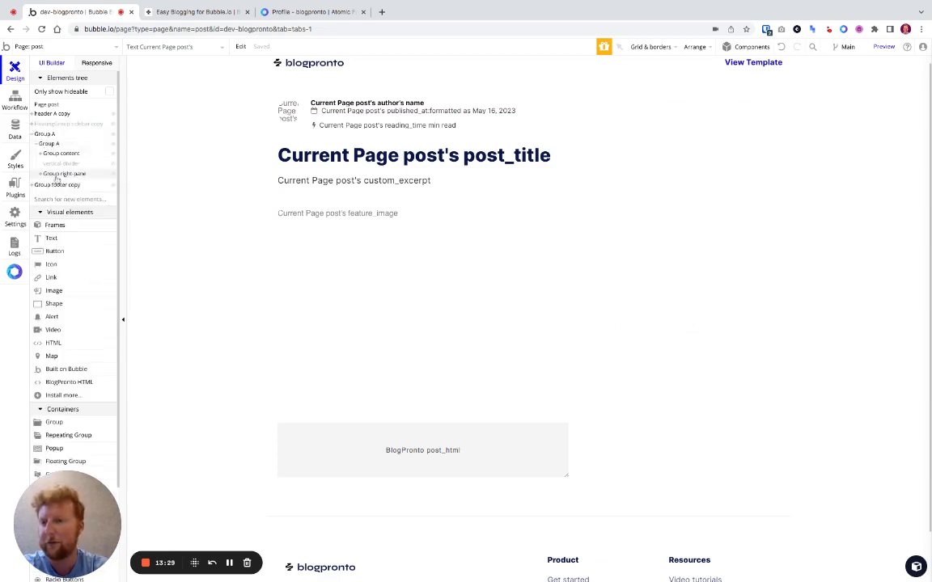
pyautogui.moveTo(44, 174)
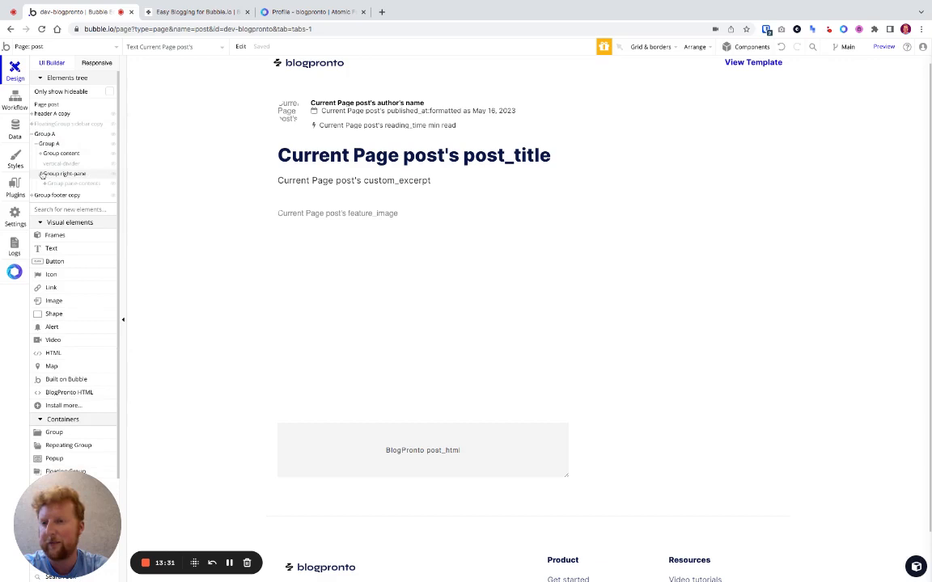
pyautogui.click(112, 184)
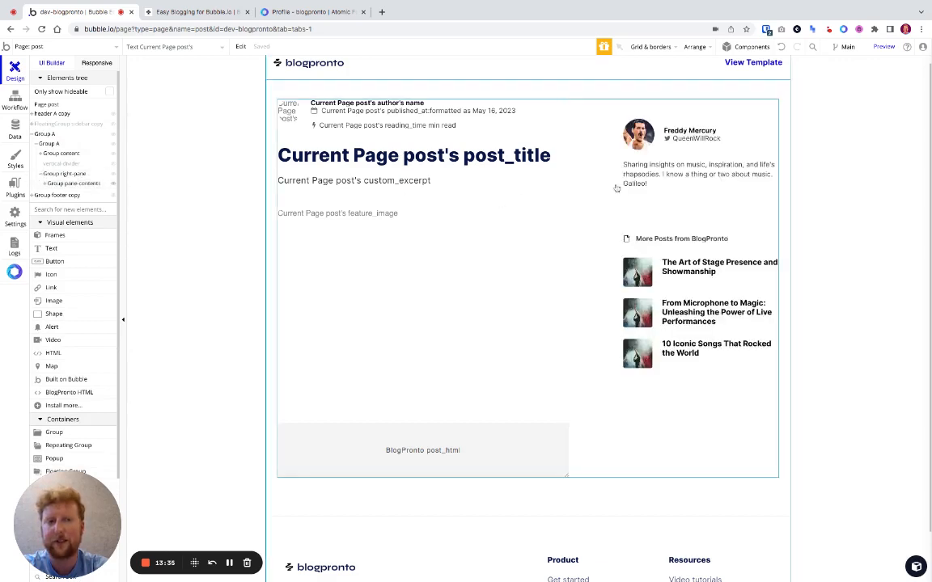
# - Replace the author name text in Group pane-contents with the dynamic value Current Page post's author's name
pyautogui.click(682, 135)
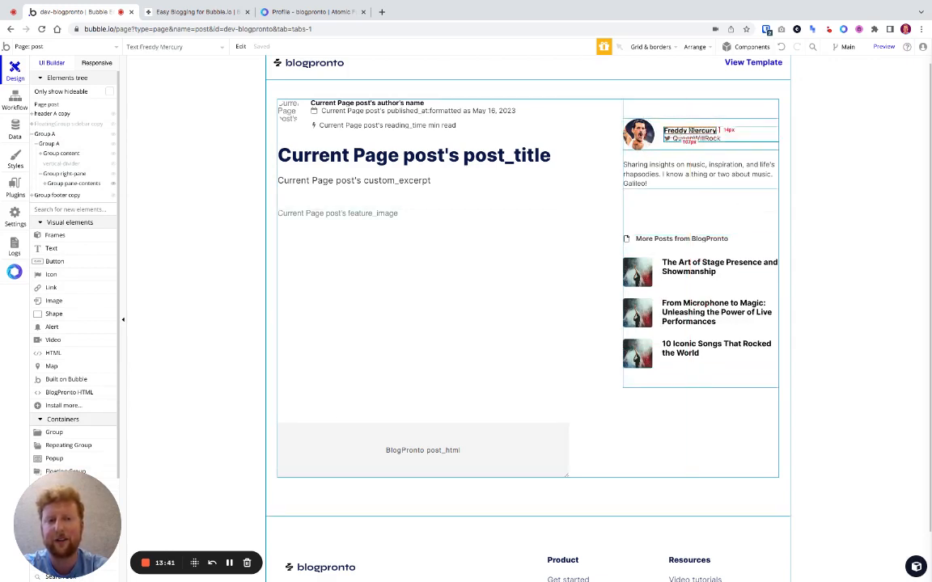
pyautogui.doubleClick(690, 131)
pyautogui.hotkey('ctrl', 'a')
pyautogui.press('BackSpace')
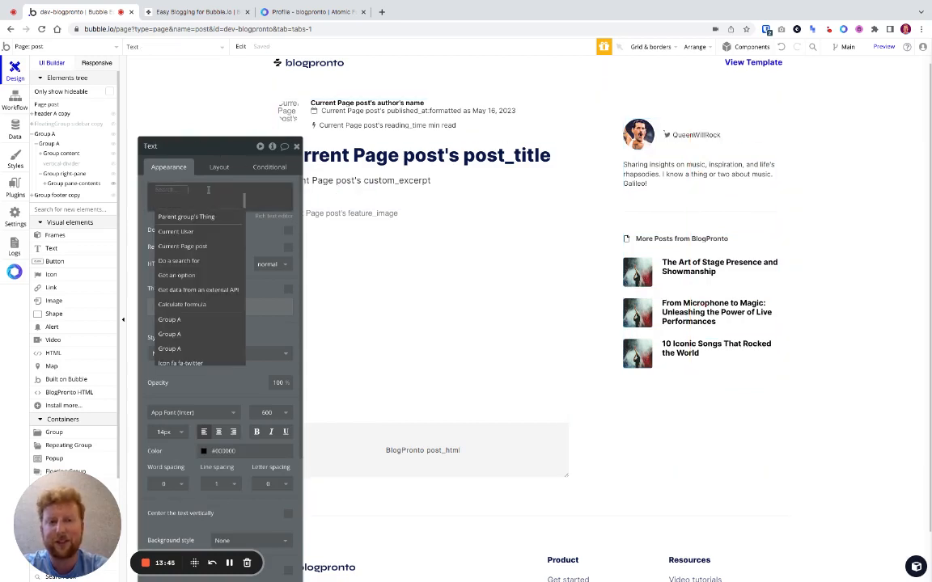
pyautogui.click(198, 247)
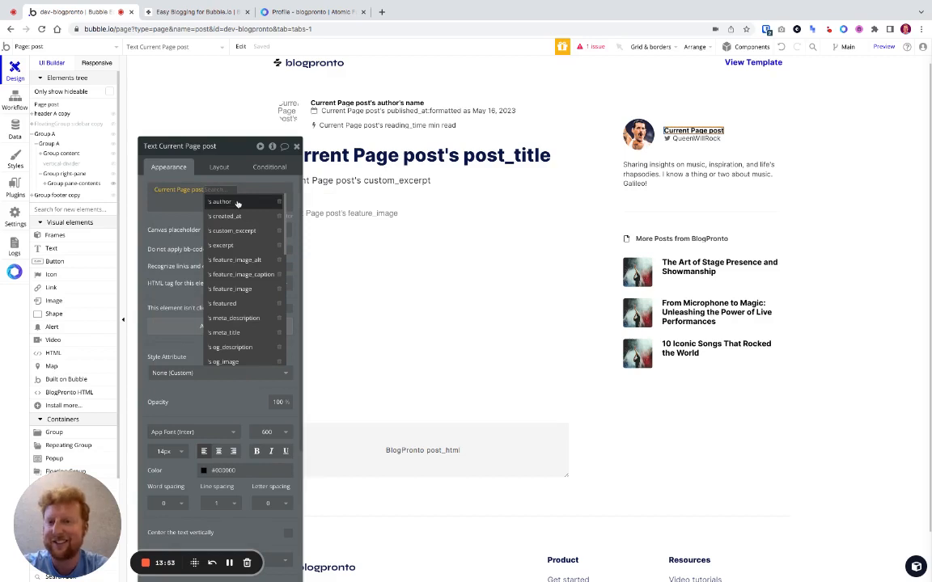
pyautogui.click(238, 202)
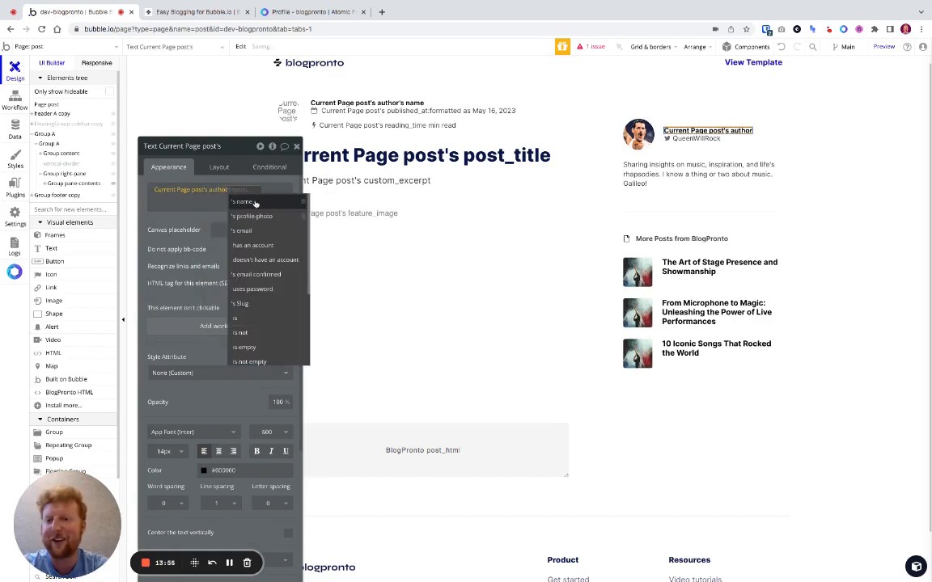
pyautogui.click(255, 203)
# - Clear Image A's static picture in Group pane-contents and set its dynamic image to Current Page post's author's profile-photo
pyautogui.click(638, 135)
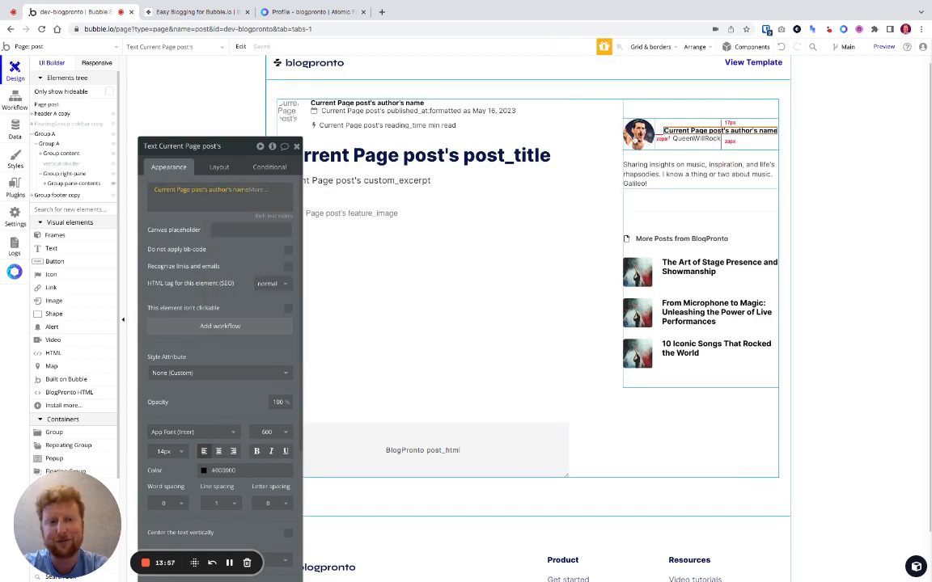
pyautogui.click(257, 207)
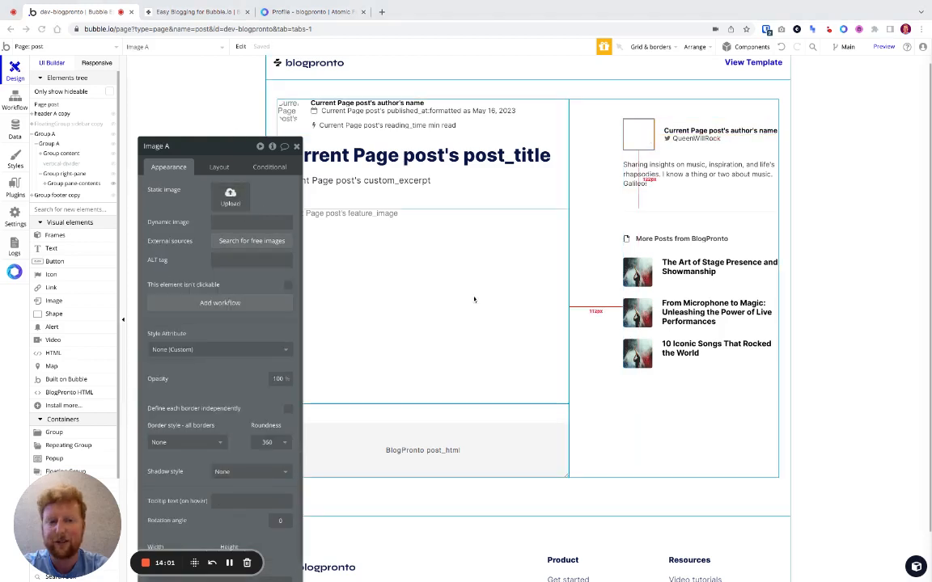
pyautogui.click(222, 221)
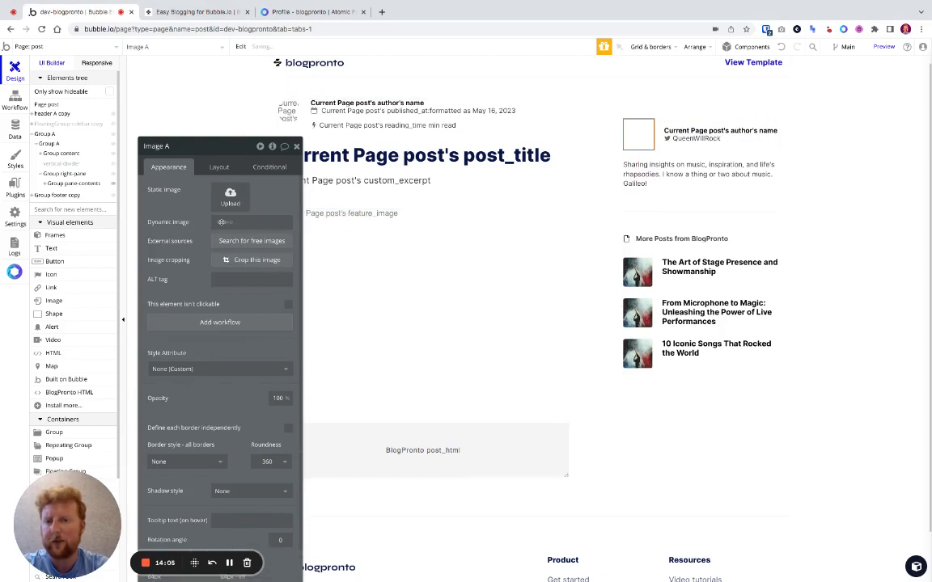
pyautogui.click(247, 279)
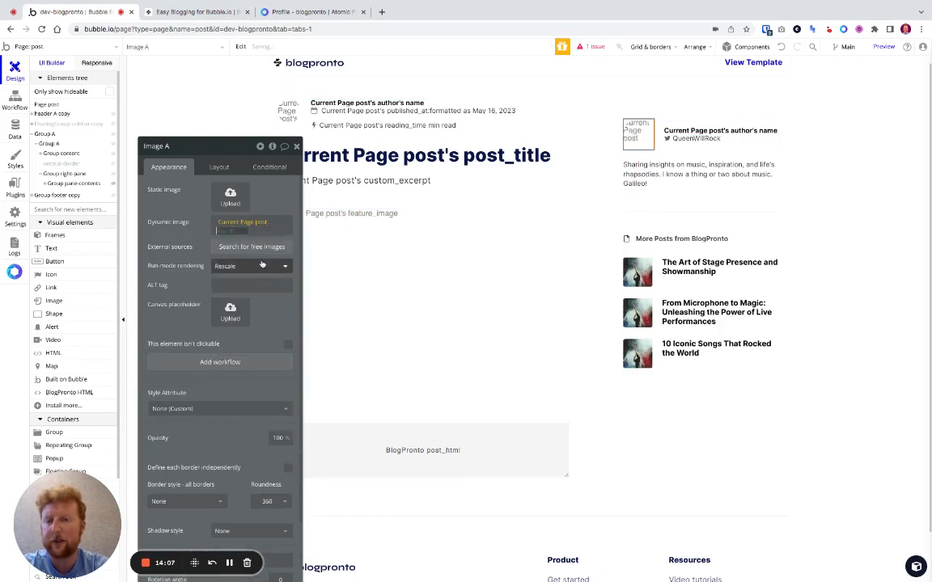
pyautogui.click(235, 241)
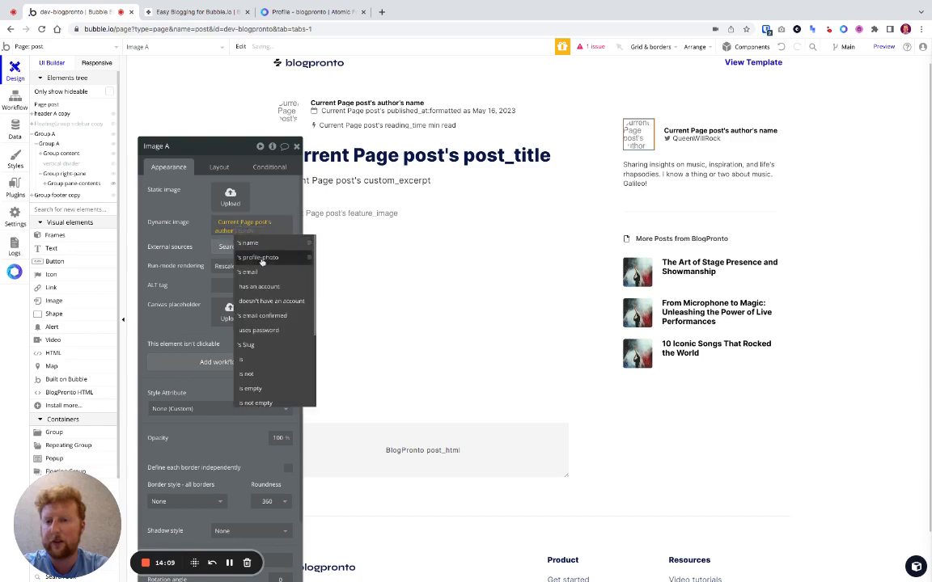
pyautogui.click(240, 235)
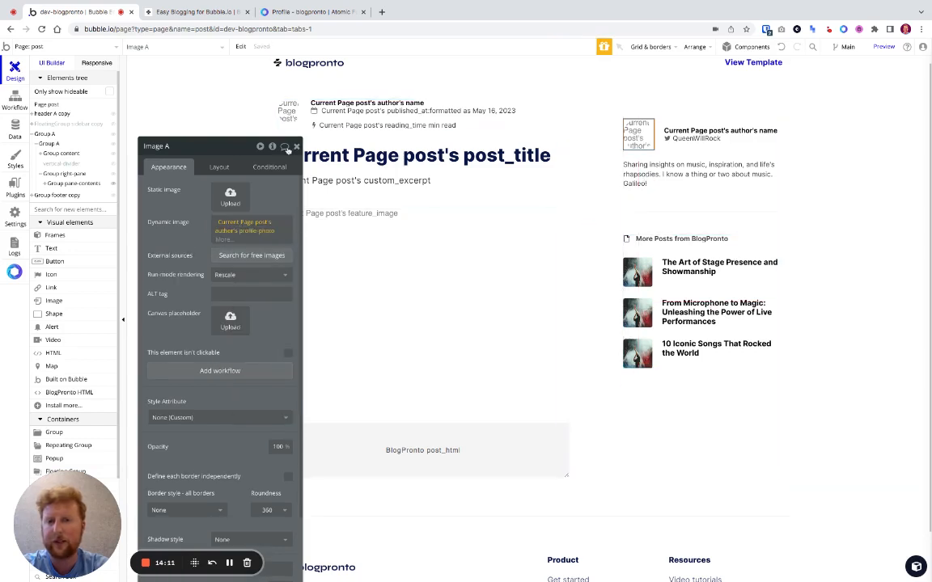
pyautogui.click(296, 148)
pyautogui.scroll(-2, 522, 316)
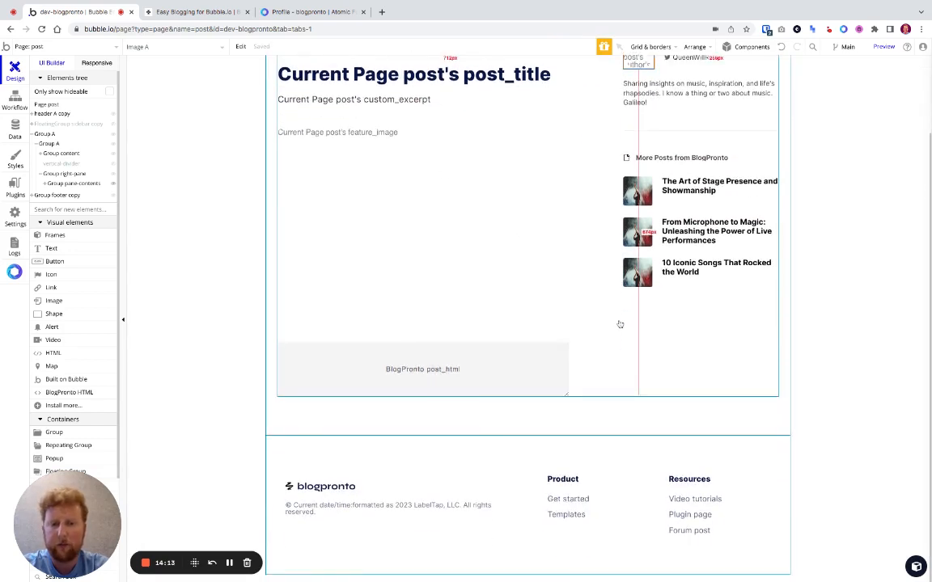
pyautogui.scroll(2, 620, 324)
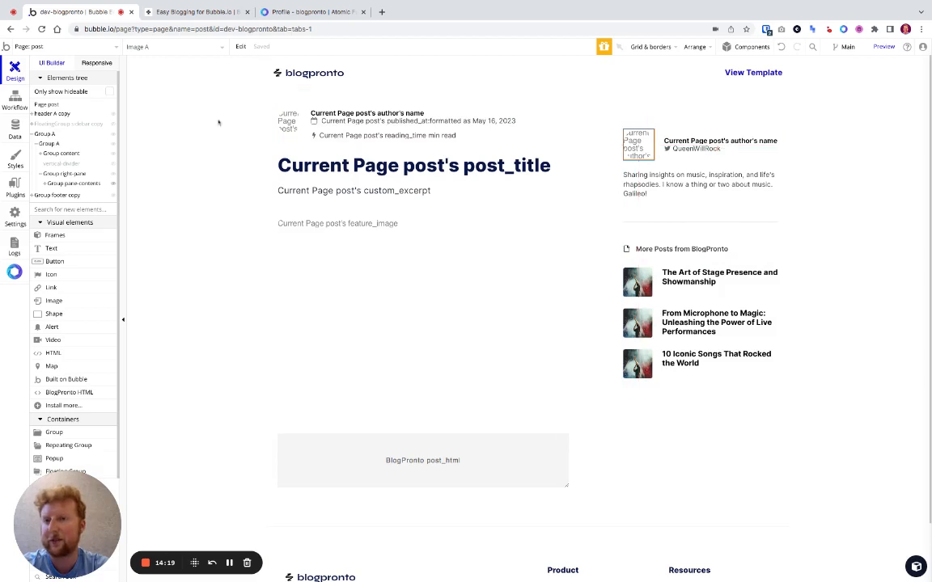
# - Switch to the BlogPronto website and open its post editor
pyautogui.click(215, 12)
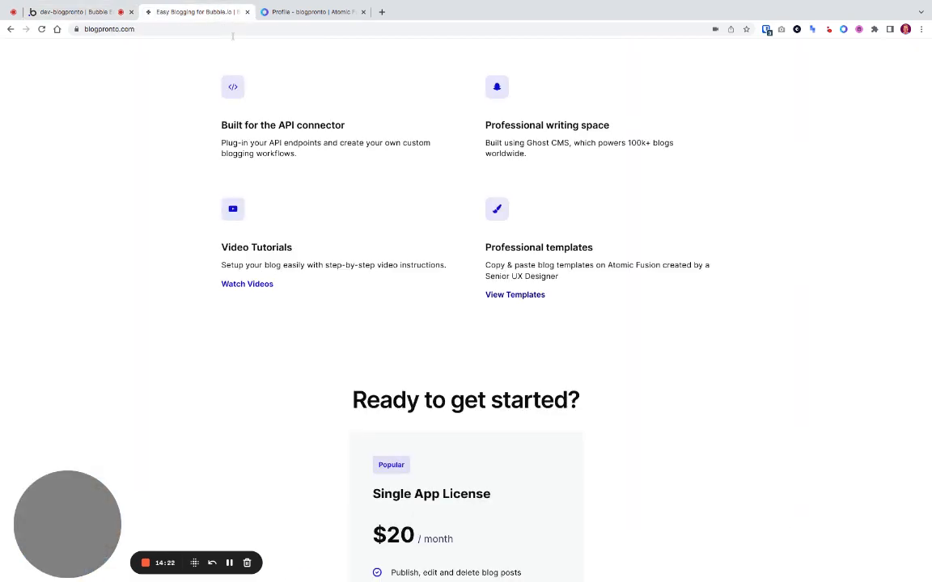
pyautogui.scroll(10, 617, 127)
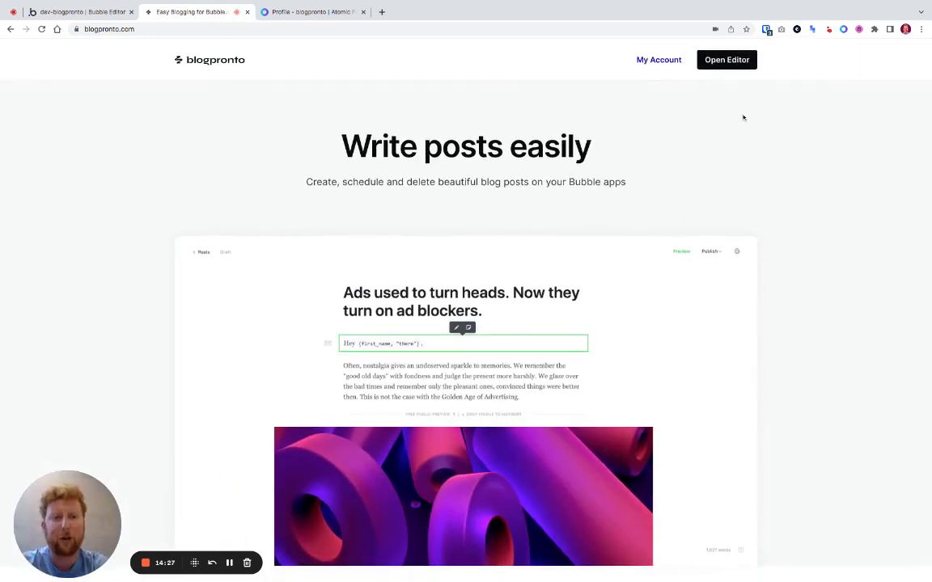
pyautogui.click(727, 65)
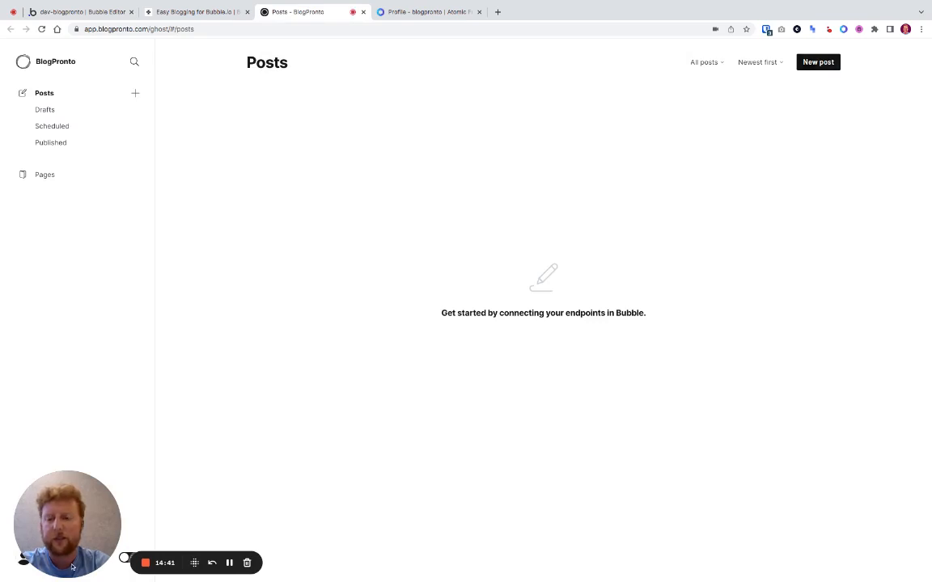
pyautogui.click(24, 558)
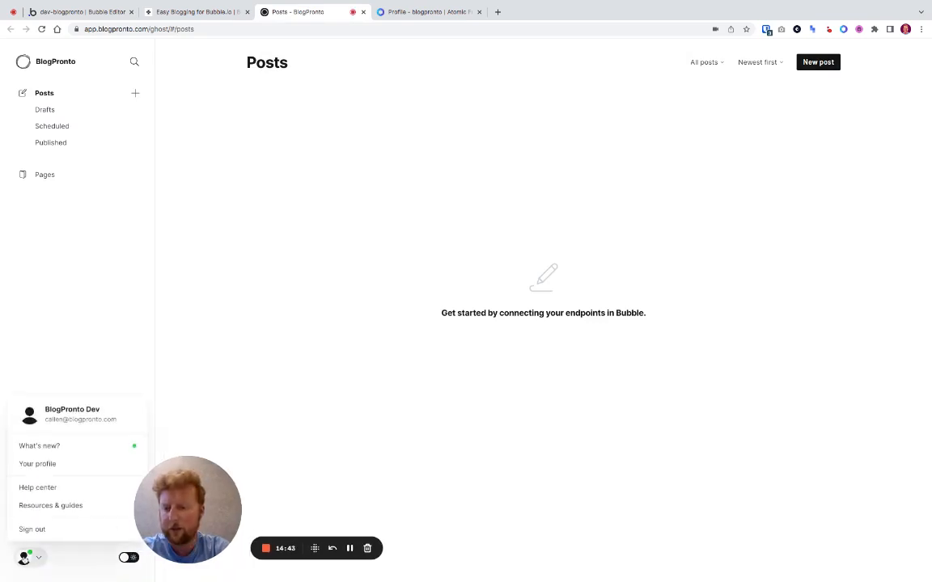
pyautogui.click(545, 171)
pyautogui.moveTo(227, 497); pyautogui.dragTo(212, 506)
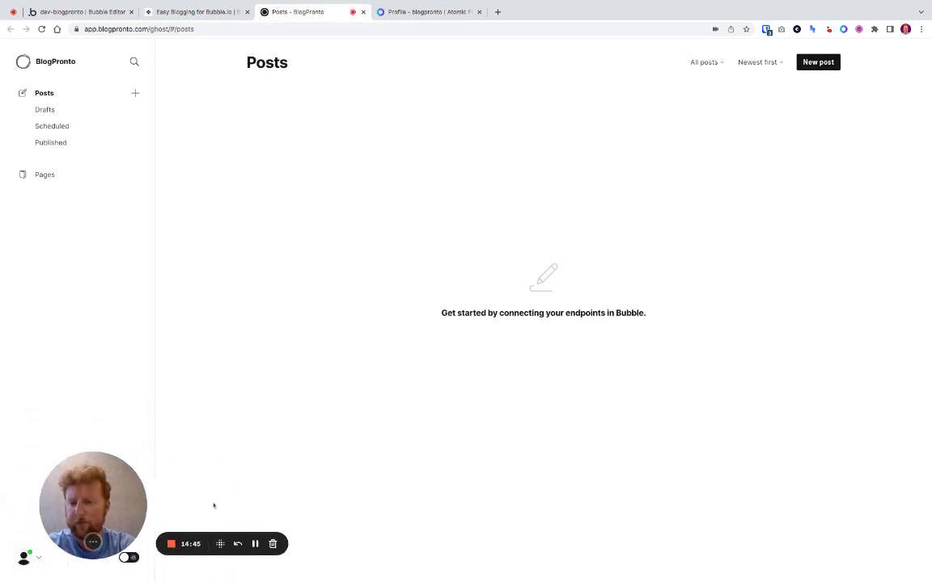
# - Create a new post and insert the Susan G. Komen 3-Day photo from Unsplash as its feature image
pyautogui.click(828, 65)
pyautogui.click(370, 121)
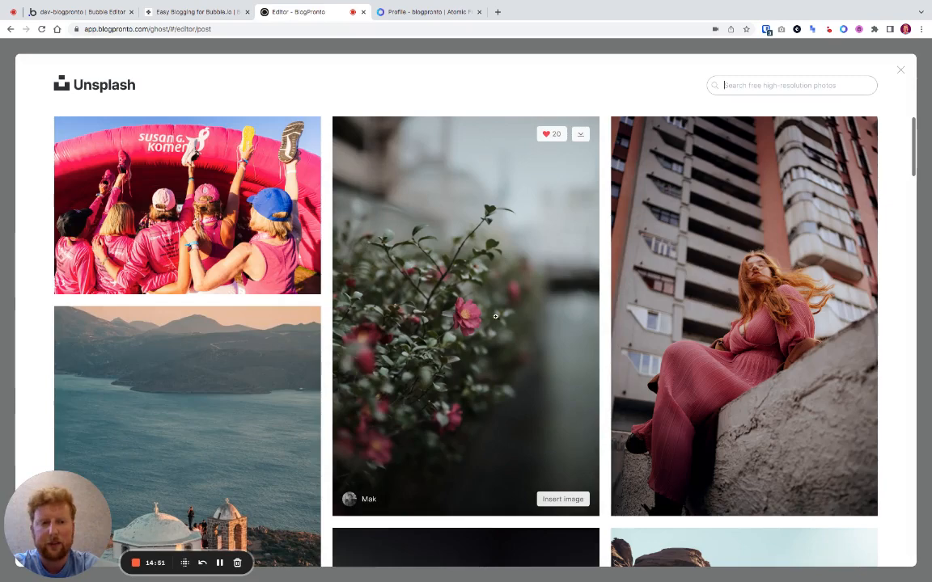
pyautogui.click(243, 234)
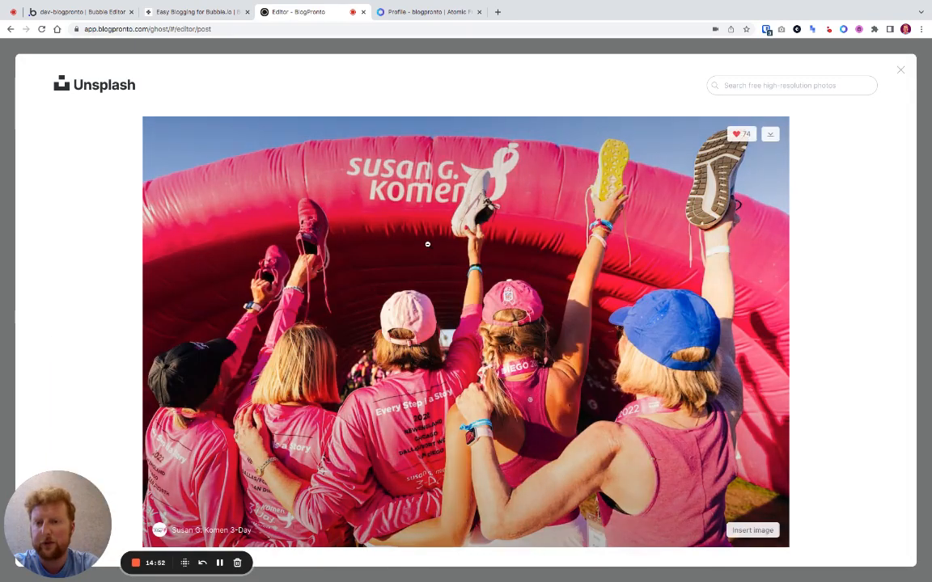
pyautogui.click(751, 531)
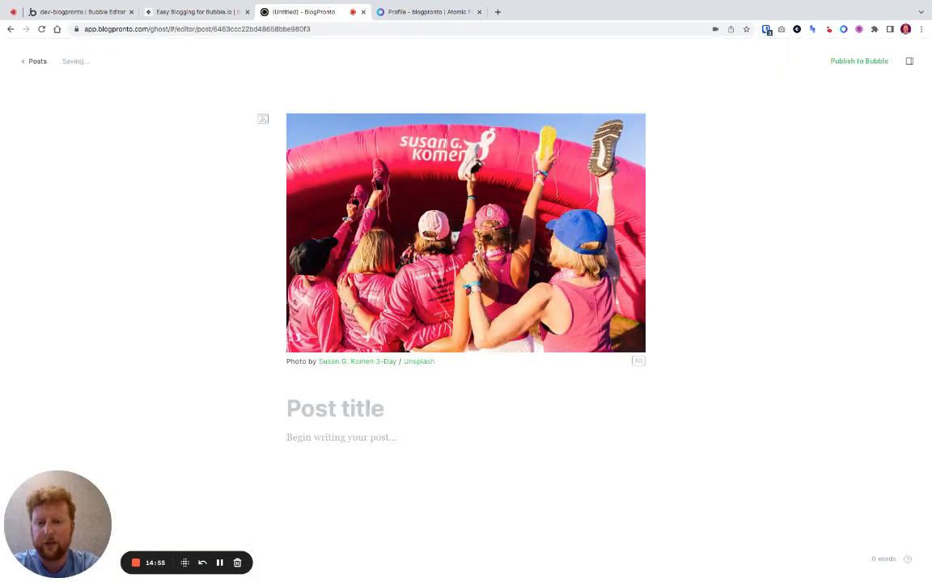
# - Enter "Susan G Komen Race" as the post title
pyautogui.write('Susan G')
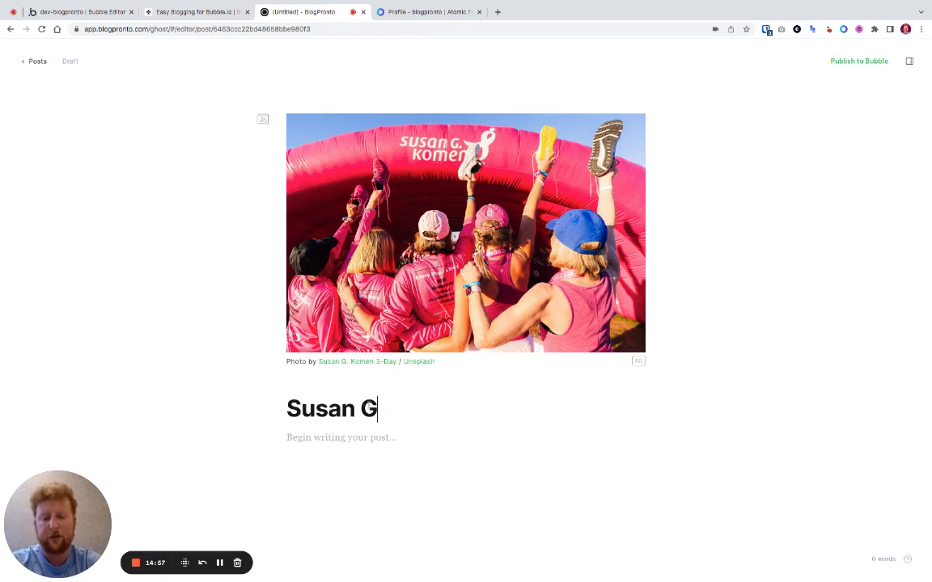
pyautogui.write(' Komen')
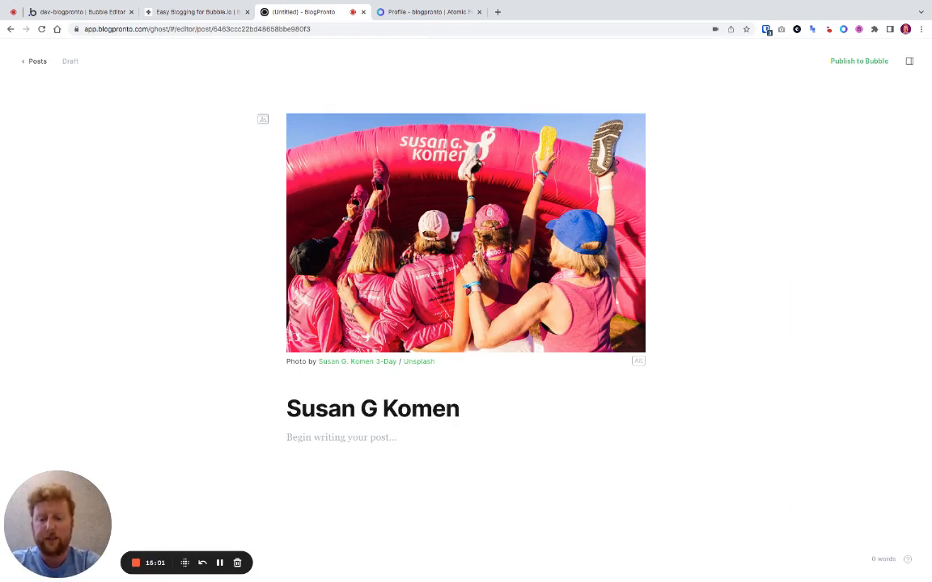
pyautogui.write(' Race')
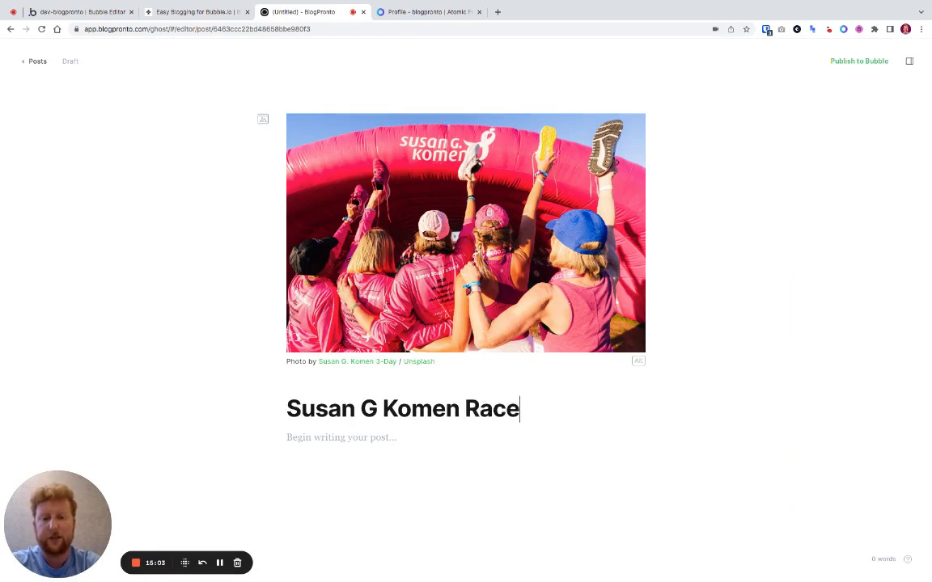
# - Change the post title to "Susan G Komen Fundraising Tips"
pyautogui.press('BackSpace')
pyautogui.press('BackSpace')
pyautogui.press('BackSpace')
pyautogui.press('BackSpace')
pyautogui.press('BackSpace')
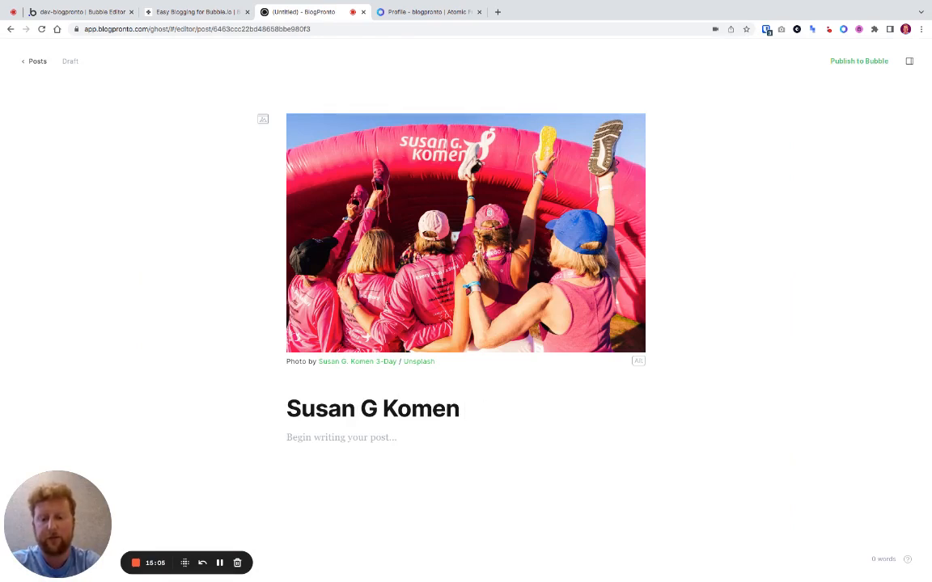
pyautogui.write('Fundraising')
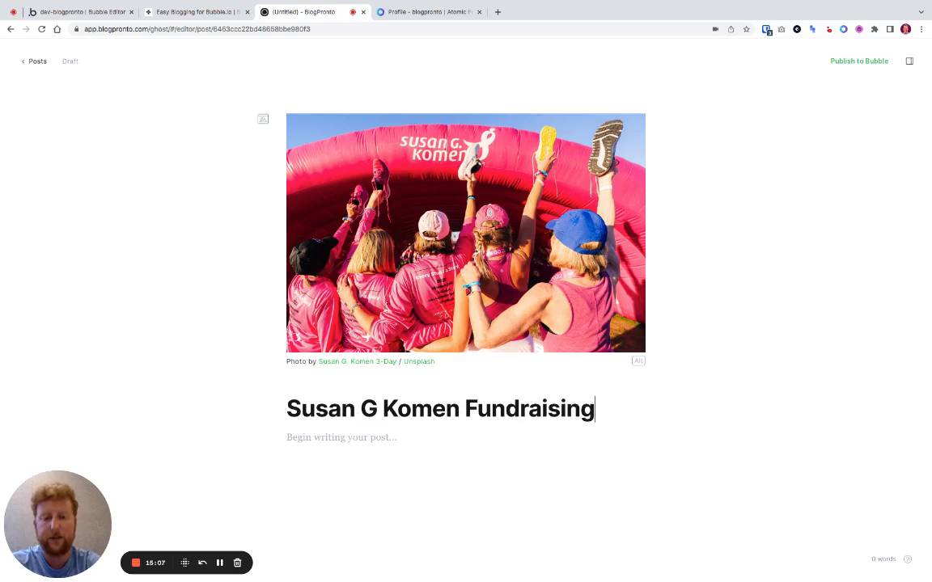
pyautogui.write(' Tips')
pyautogui.press('Return')
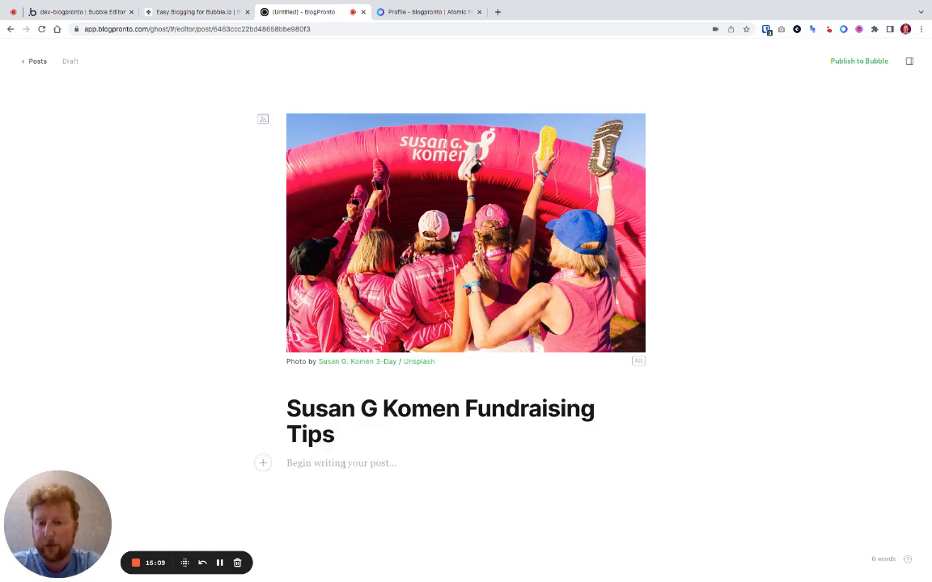
# - Write the intro paragraph "I have some fantastic tips on how to fundraise, check them out!" in the post body
pyautogui.write('I ha')
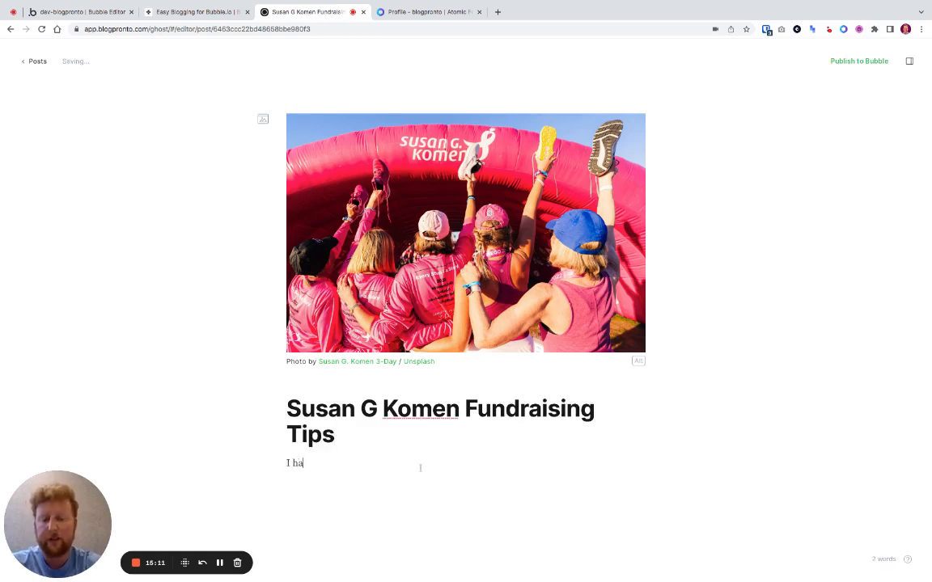
pyautogui.write('ve some fan')
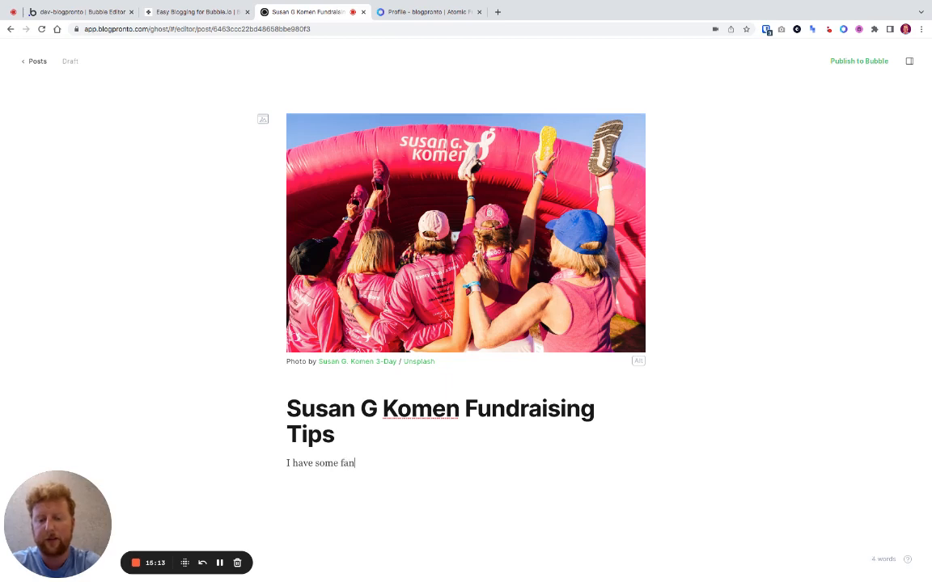
pyautogui.write('tastic t')
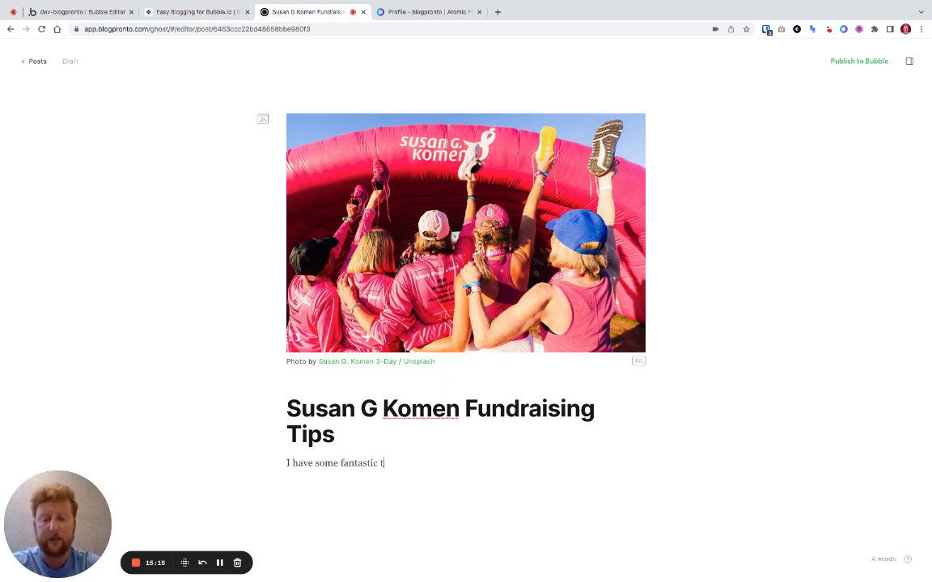
pyautogui.write('ips on how to')
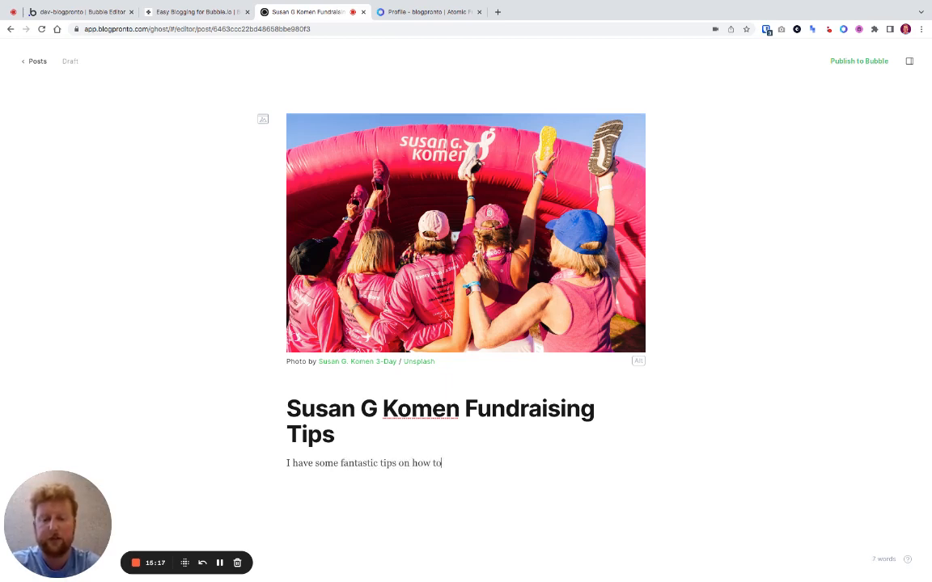
pyautogui.write(' fundraise')
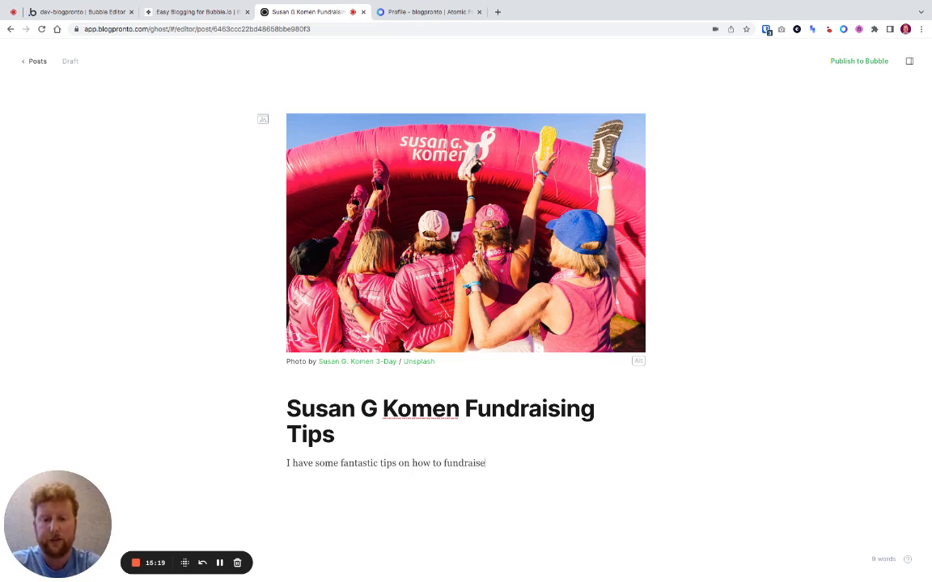
pyautogui.write(', check them')
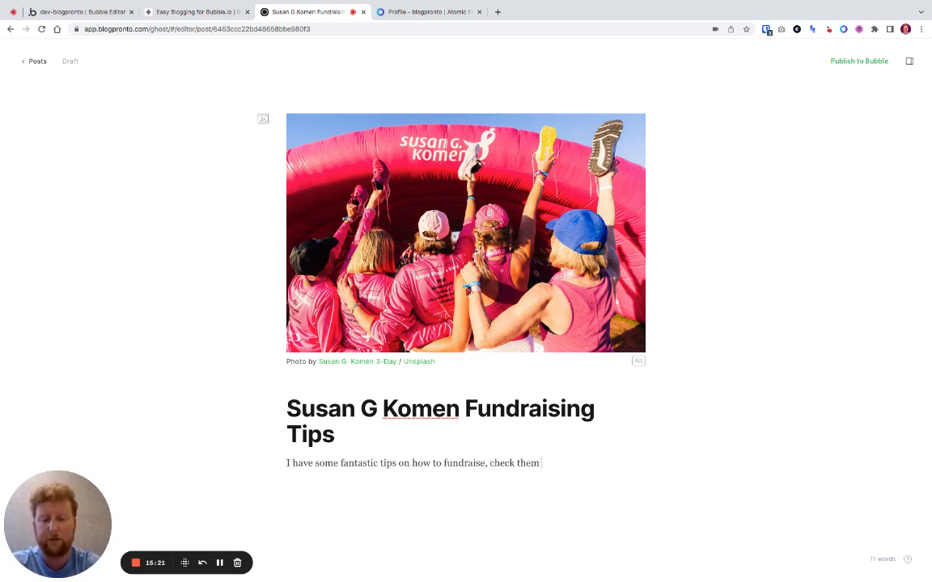
pyautogui.write(' out')
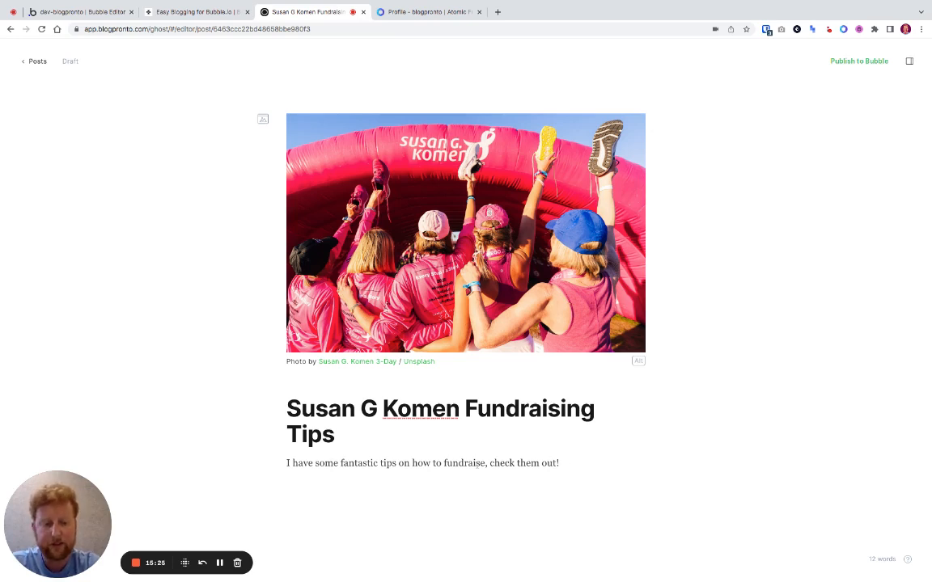
pyautogui.write('!')
pyautogui.press('Return')
pyautogui.click(263, 472)
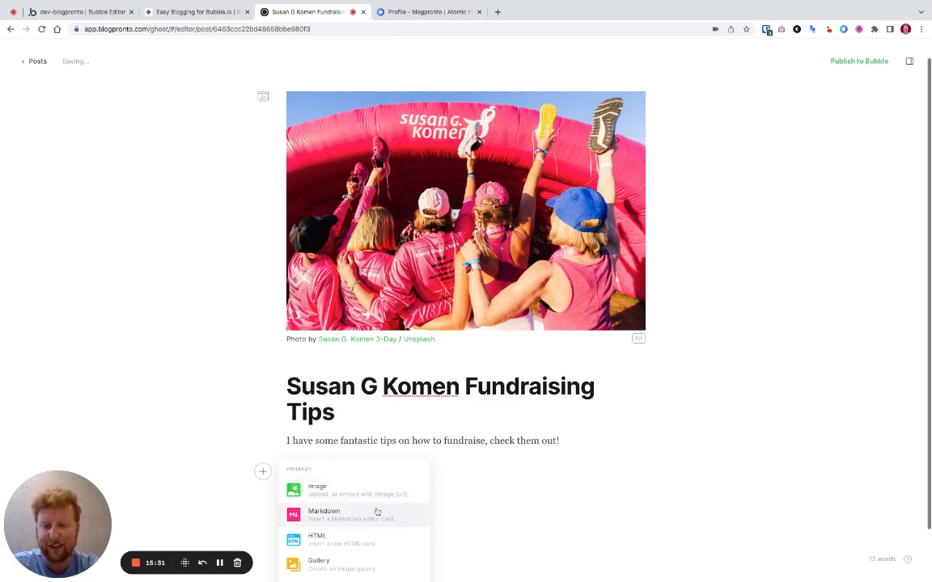
pyautogui.scroll(-2, 376, 512)
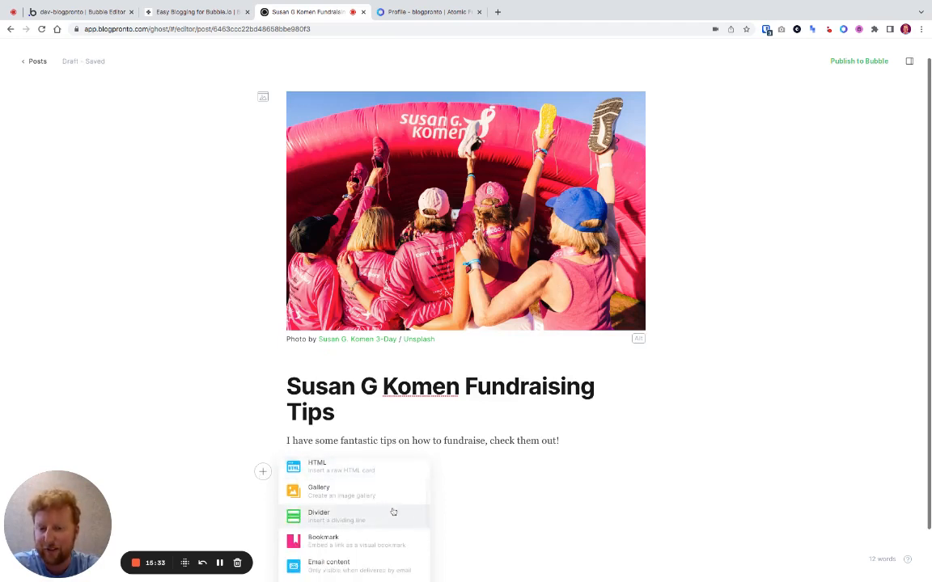
pyautogui.scroll(-5, 385, 502)
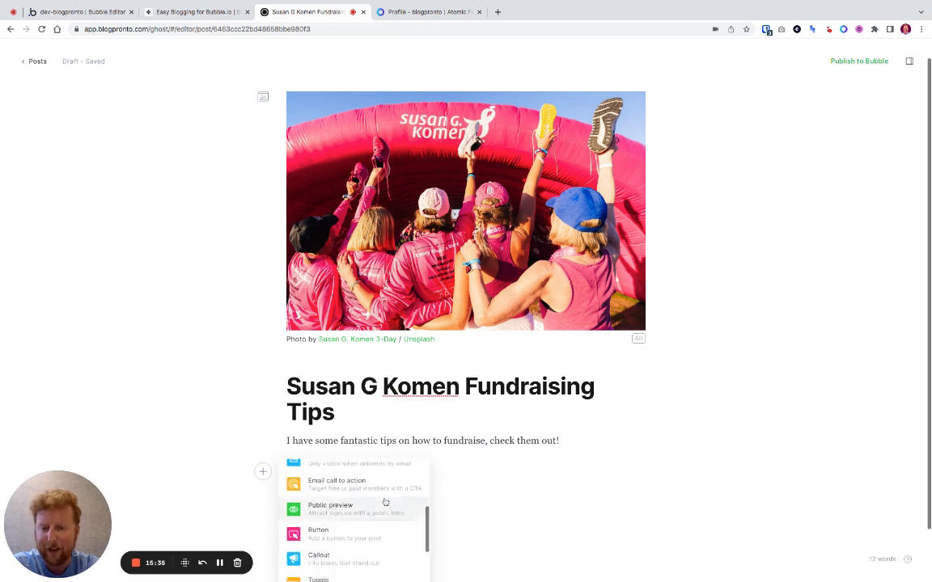
pyautogui.scroll(-5, 356, 522)
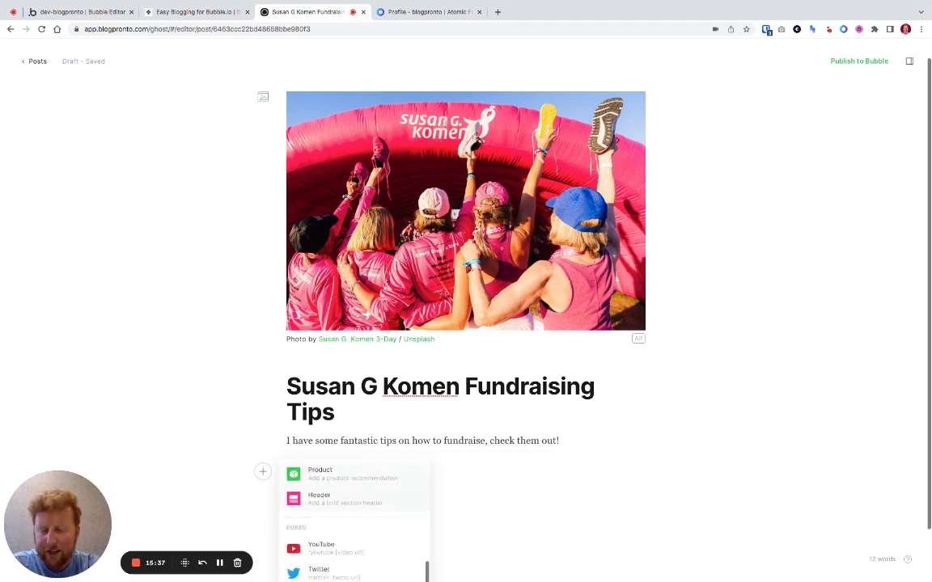
pyautogui.scroll(-2, 356, 512)
pyautogui.scroll(-1, 356, 511)
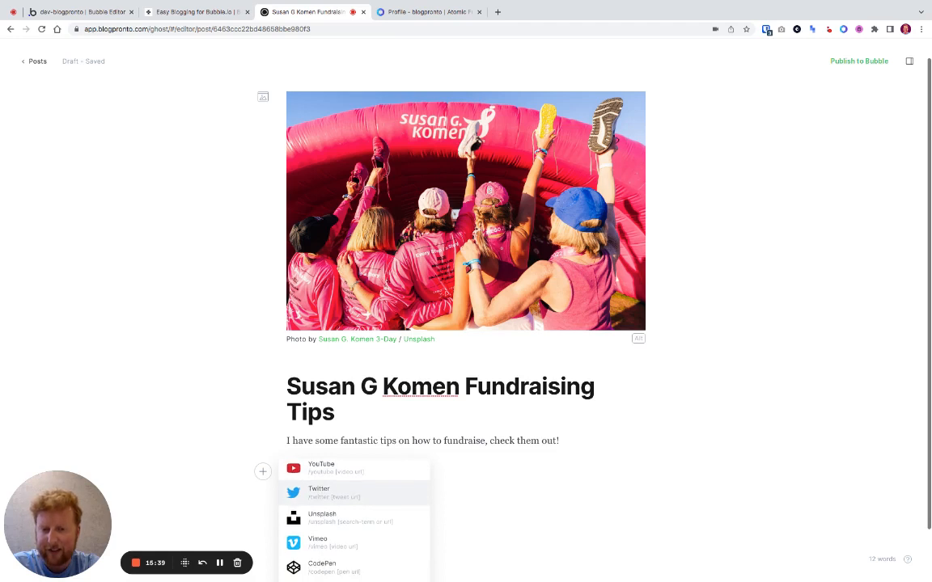
pyautogui.scroll(-3, 355, 511)
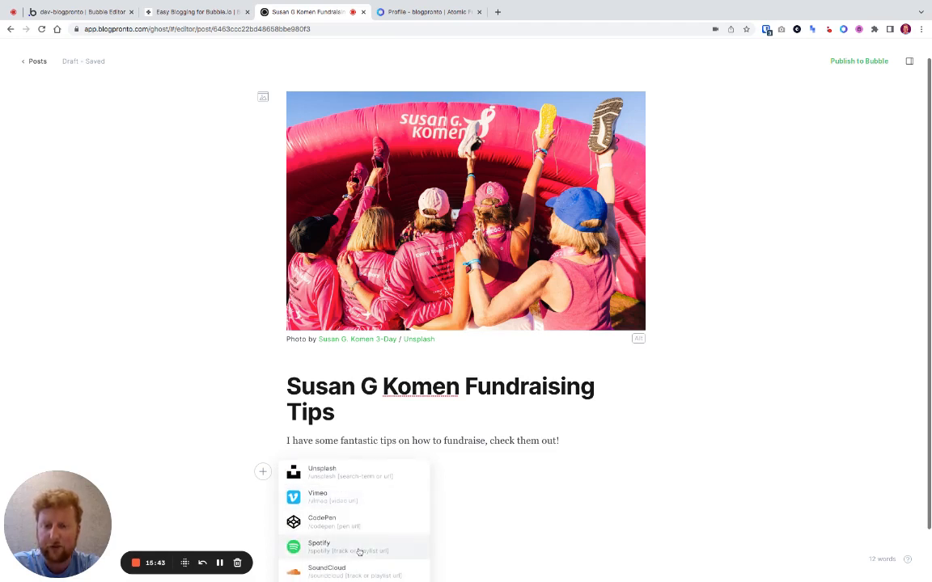
pyautogui.click(357, 552)
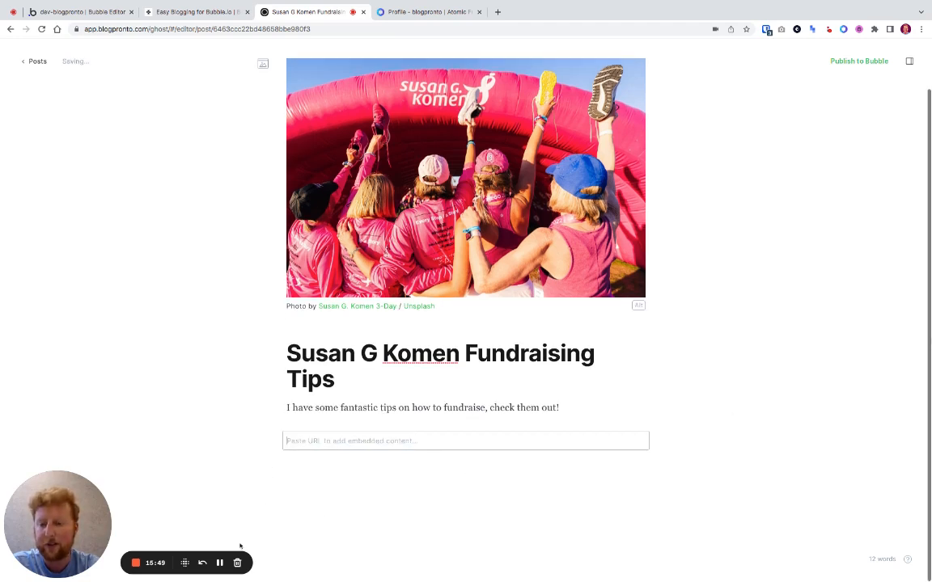
pyautogui.click(285, 503)
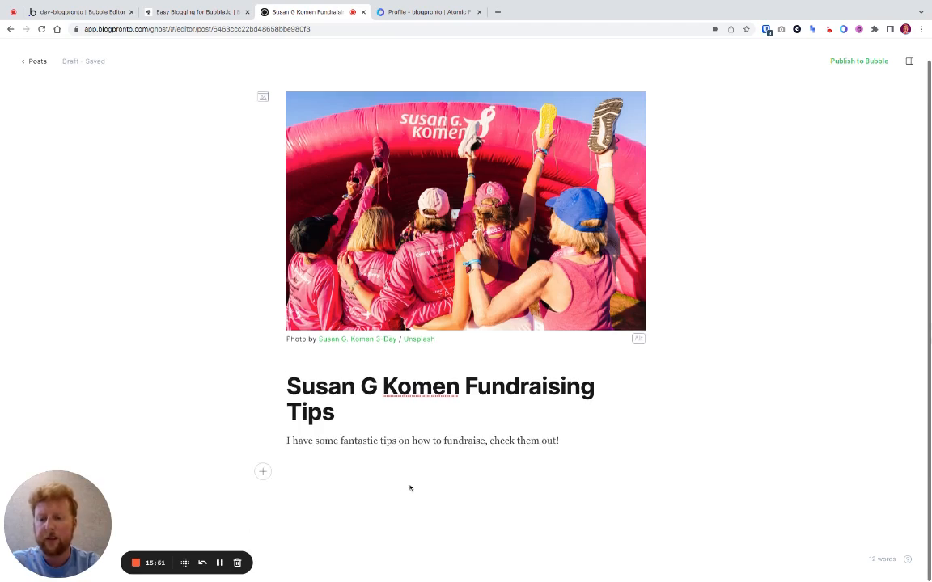
pyautogui.click(264, 472)
pyautogui.scroll(-5, 357, 537)
pyautogui.scroll(-3, 357, 537)
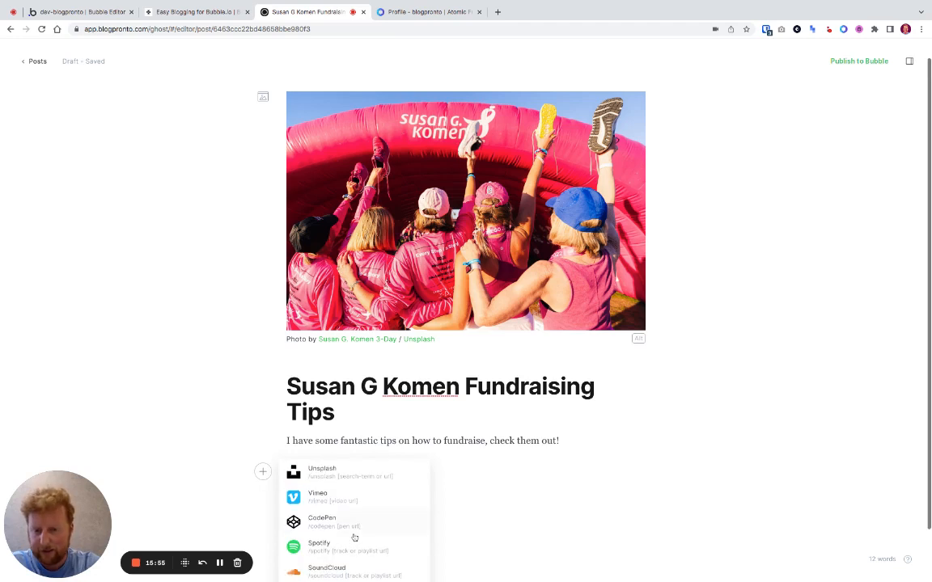
pyautogui.click(353, 537)
pyautogui.write('https://open.spotify.com/playlist/14XQsE5Myp2xTlV4DwcGUe?si=548755c49d184486')
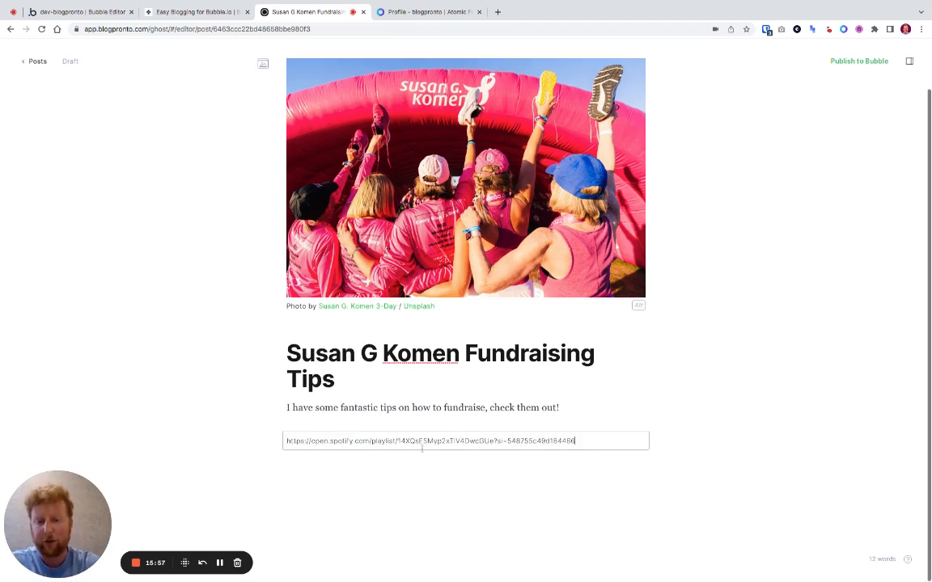
pyautogui.press('Return')
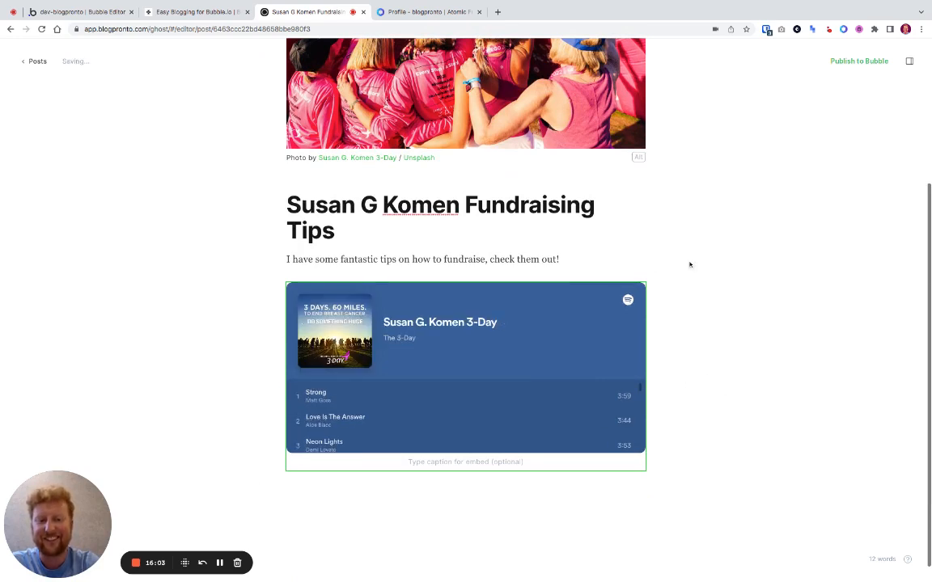
pyautogui.click(480, 476)
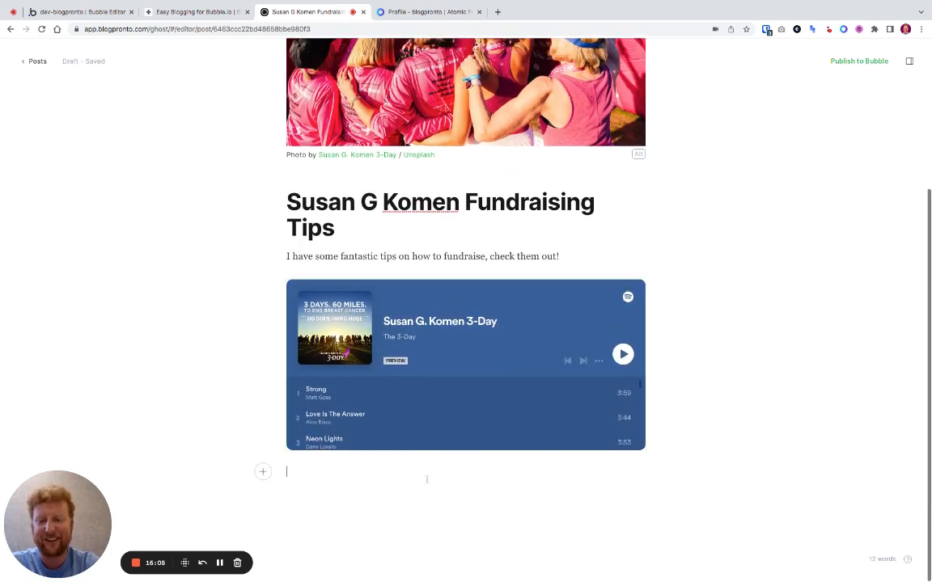
pyautogui.click(263, 472)
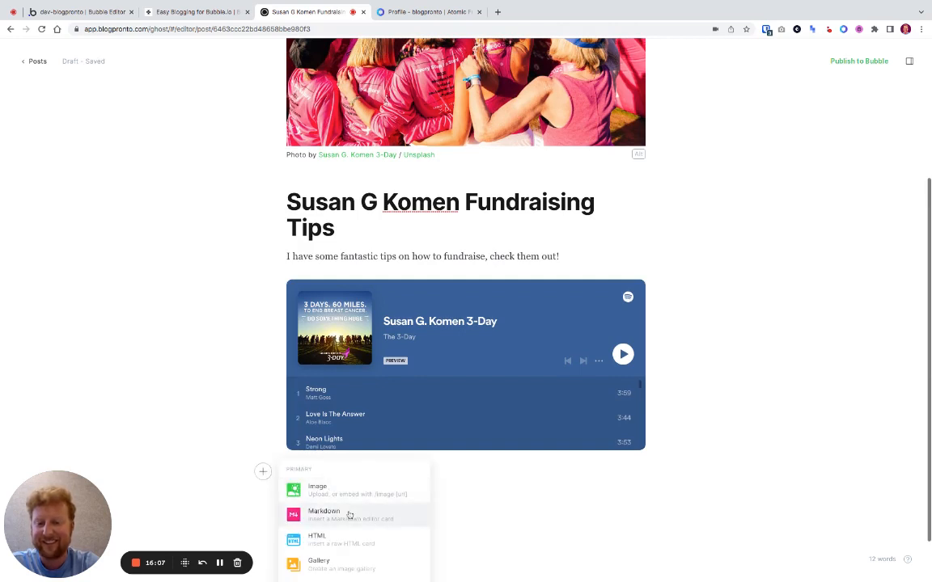
pyautogui.scroll(-5, 349, 515)
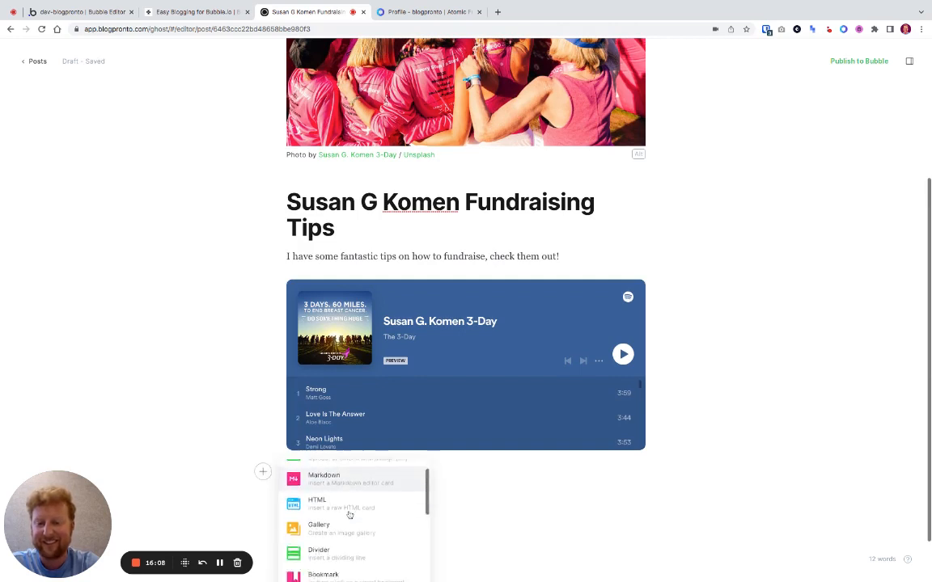
pyautogui.click(515, 505)
# - Add the line "Things to know" below the Spotify embed and format it as a large heading
pyautogui.write('Thnigs')
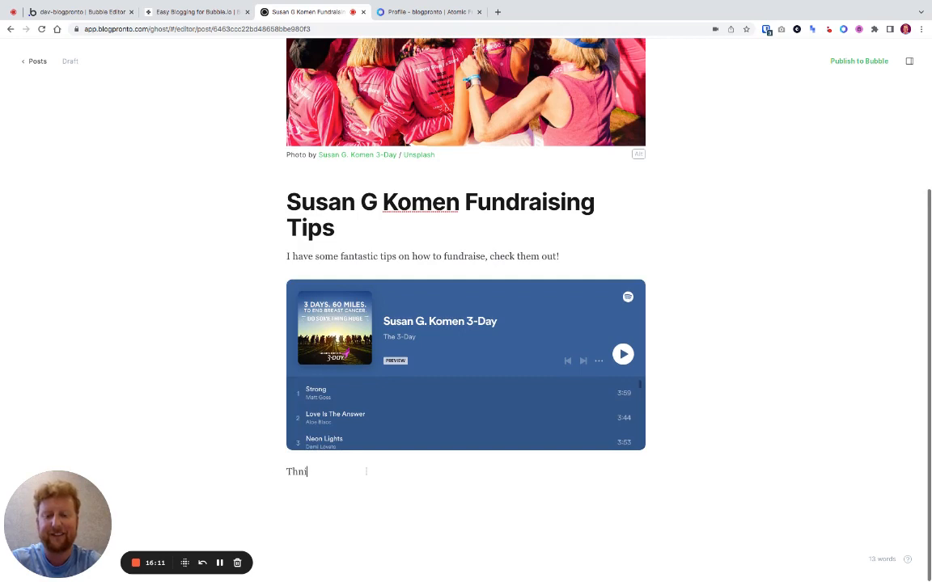
pyautogui.press('BackSpace')
pyautogui.press('BackSpace')
pyautogui.press('BackSpace')
pyautogui.write('ings to kno')
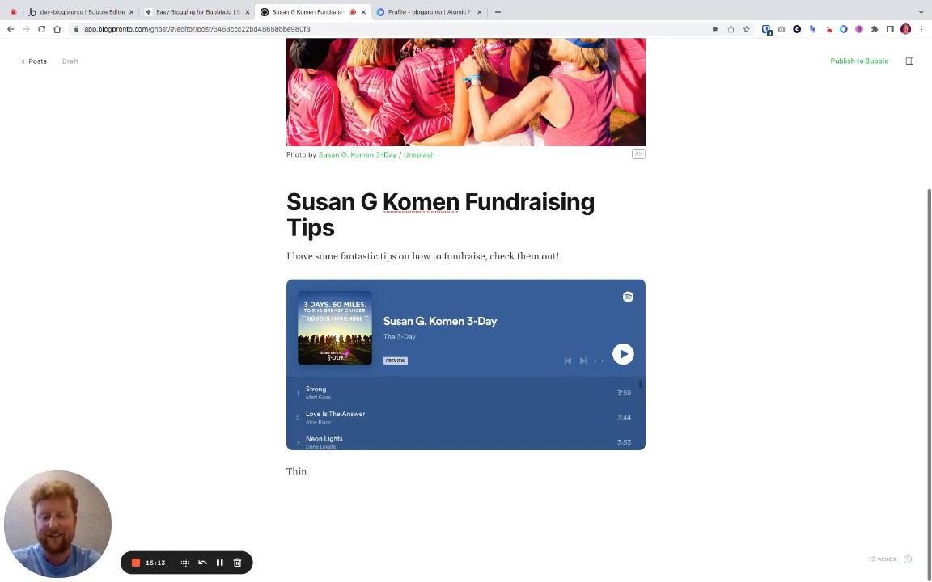
pyautogui.write('w')
pyautogui.tripleClick(372, 473)
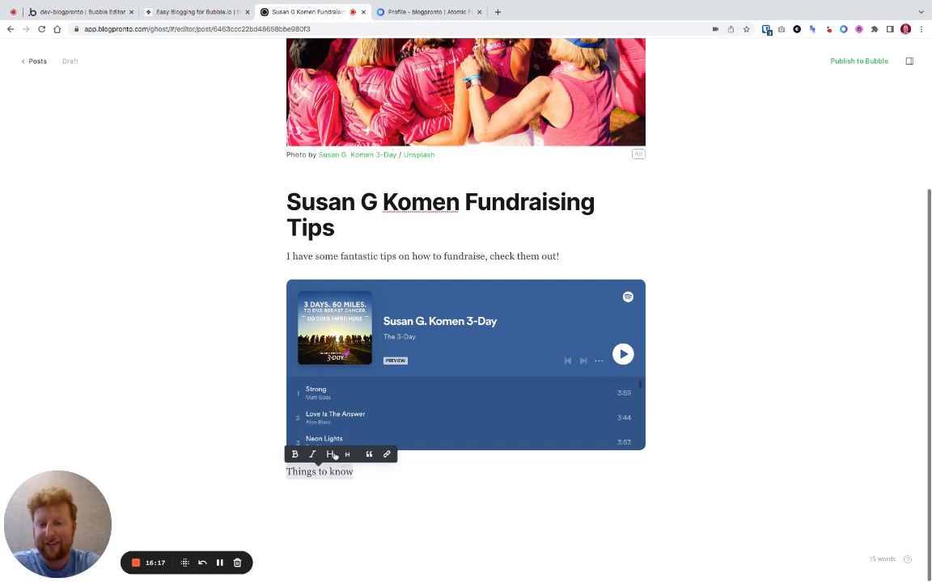
pyautogui.click(332, 454)
pyautogui.click(415, 487)
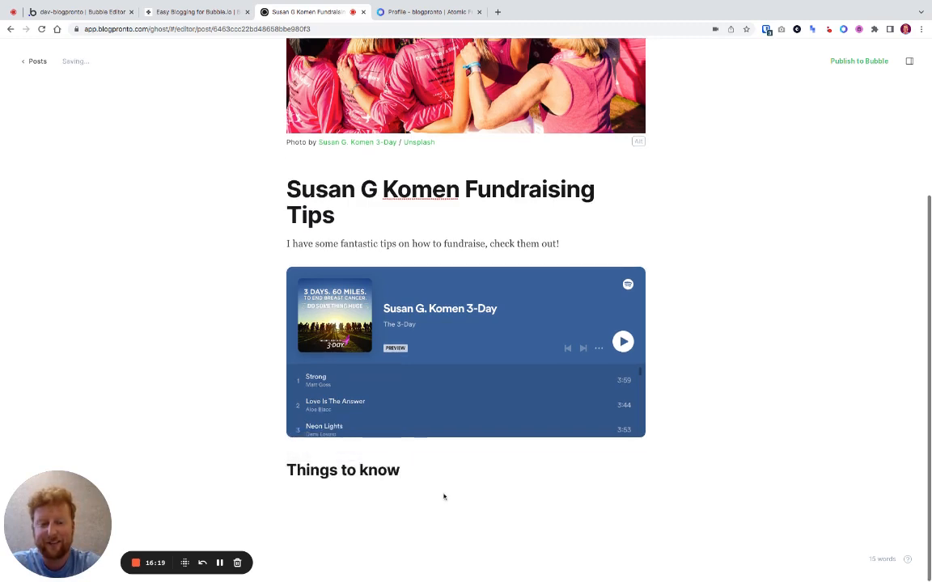
# - Add a bulleted list with the items "Thing 1" and "Thing 2" under the Things to know heading
pyautogui.press('Return')
pyautogui.write('- ')
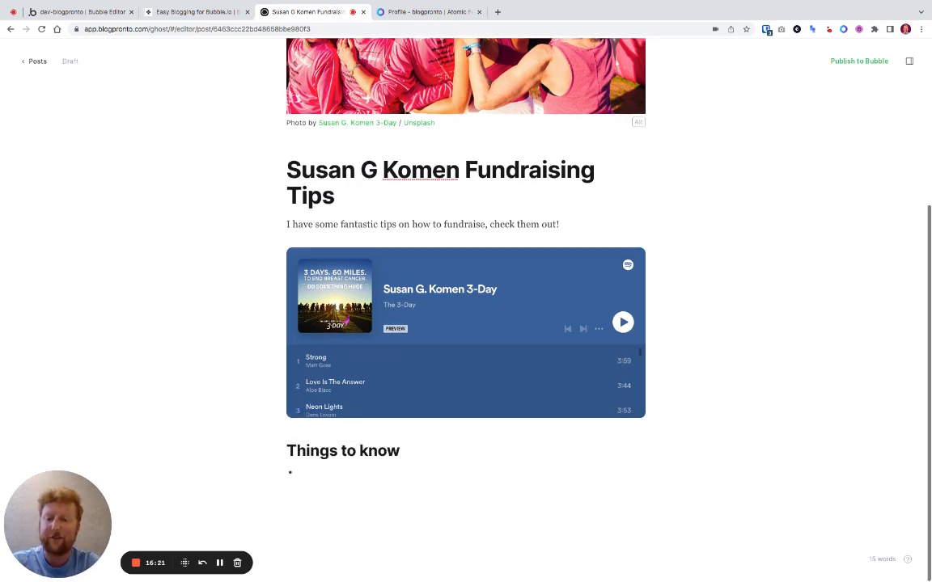
pyautogui.write('Thing')
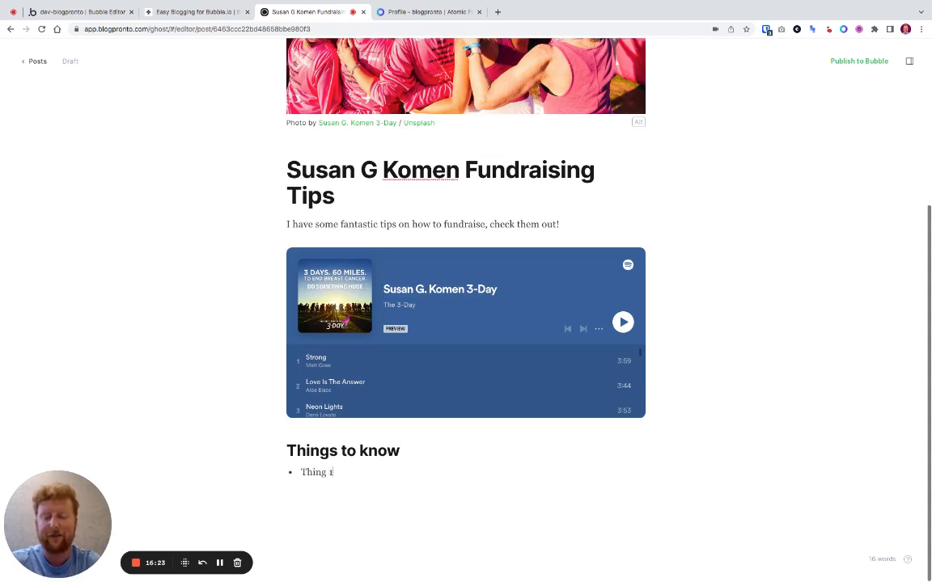
pyautogui.write(' 1')
pyautogui.press('Return')
pyautogui.write('Thing')
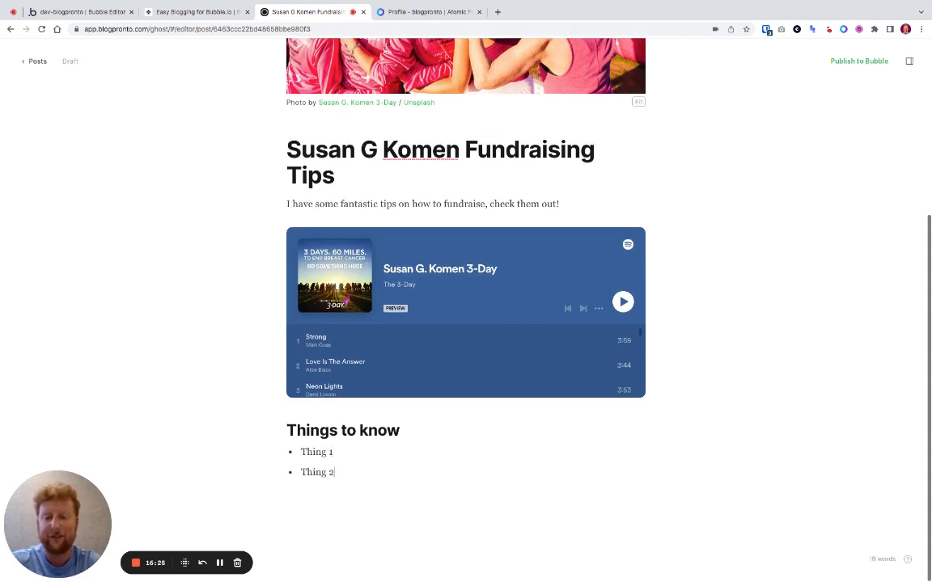
pyautogui.write(' 2')
pyautogui.press('Return')
pyautogui.press('Return')
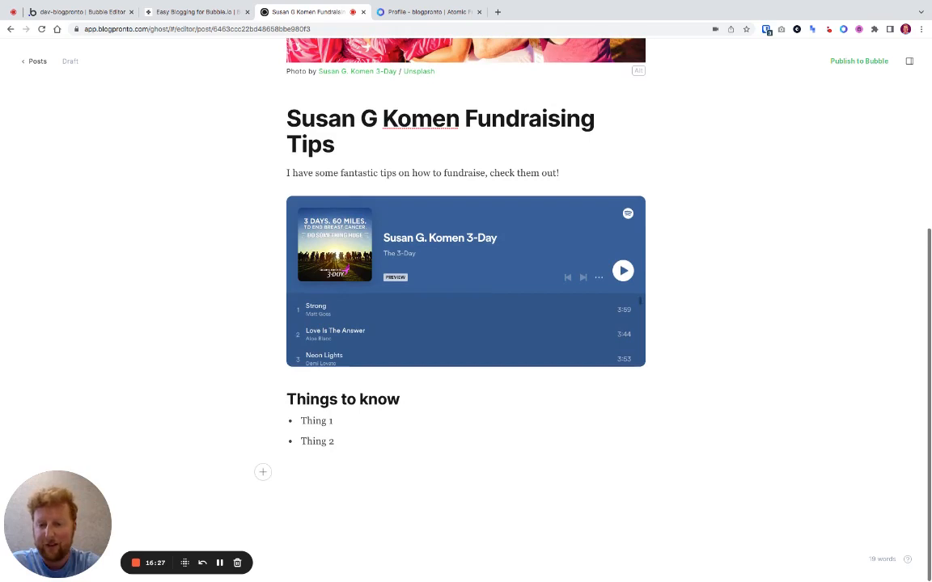
# - Insert a dividing line below the bulleted list
pyautogui.click(262, 472)
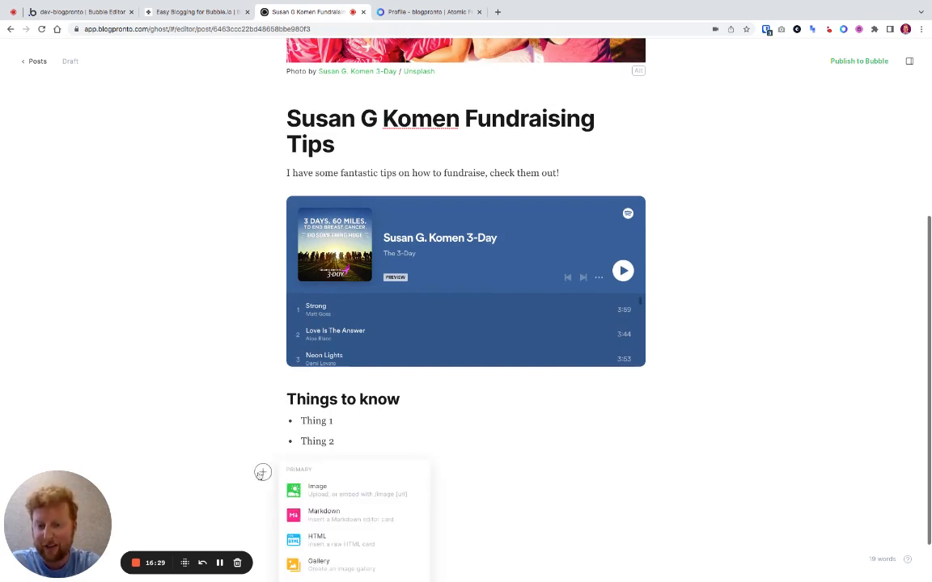
pyautogui.scroll(-2, 330, 513)
pyautogui.click(323, 474)
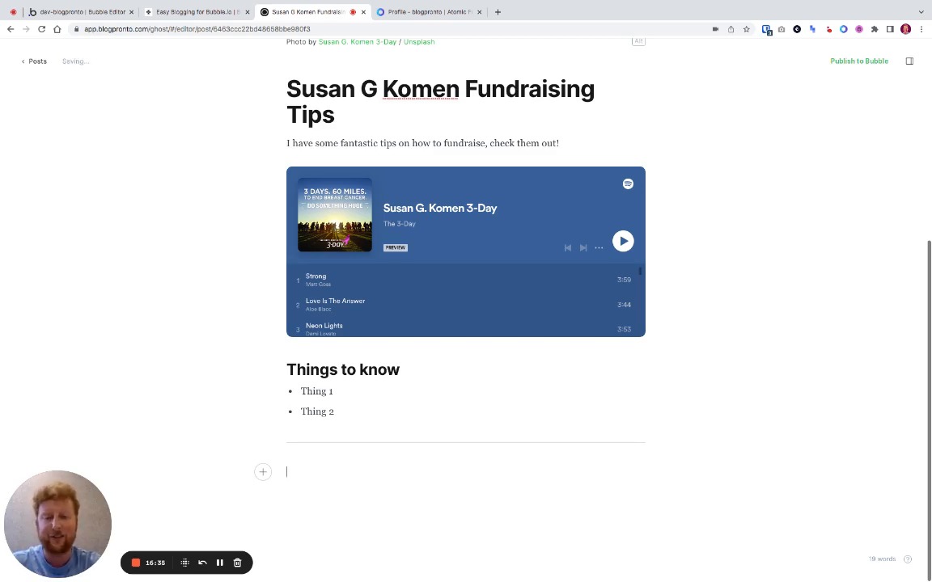
pyautogui.scroll(4, 583, 424)
pyautogui.scroll(-4, 583, 424)
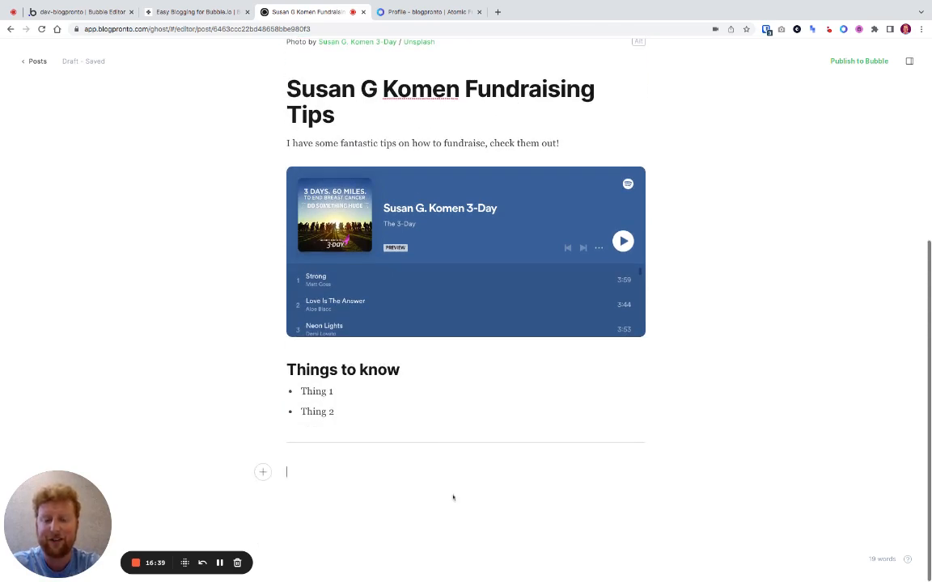
# - Add the closing line "In conclusion, yeah...." below the dividing line in the post
pyautogui.write('In con')
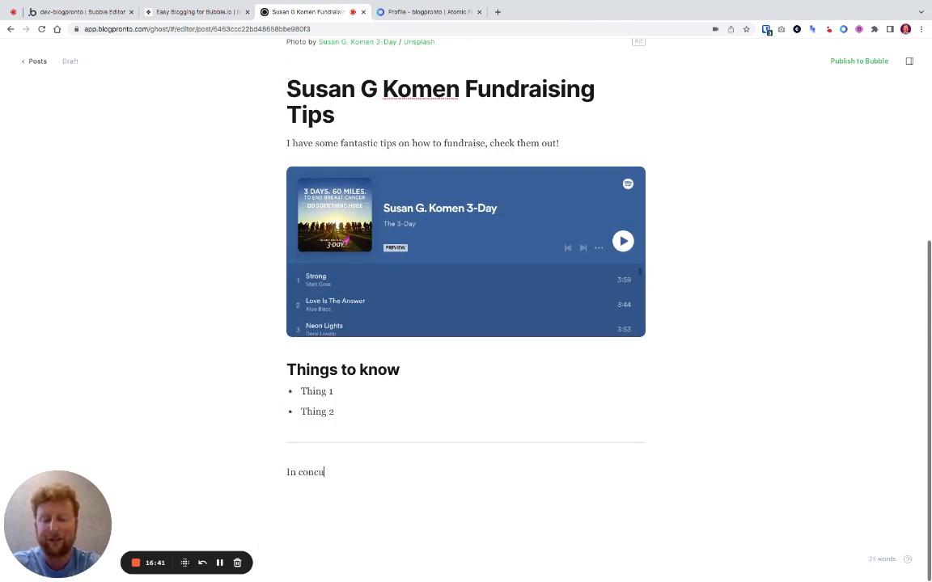
pyautogui.write('clusion')
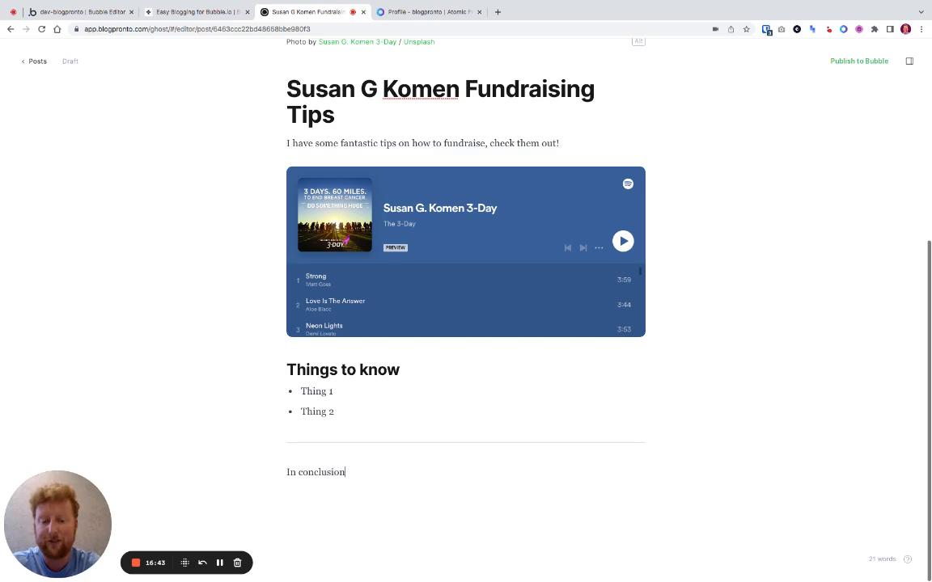
pyautogui.write(', yeah....')
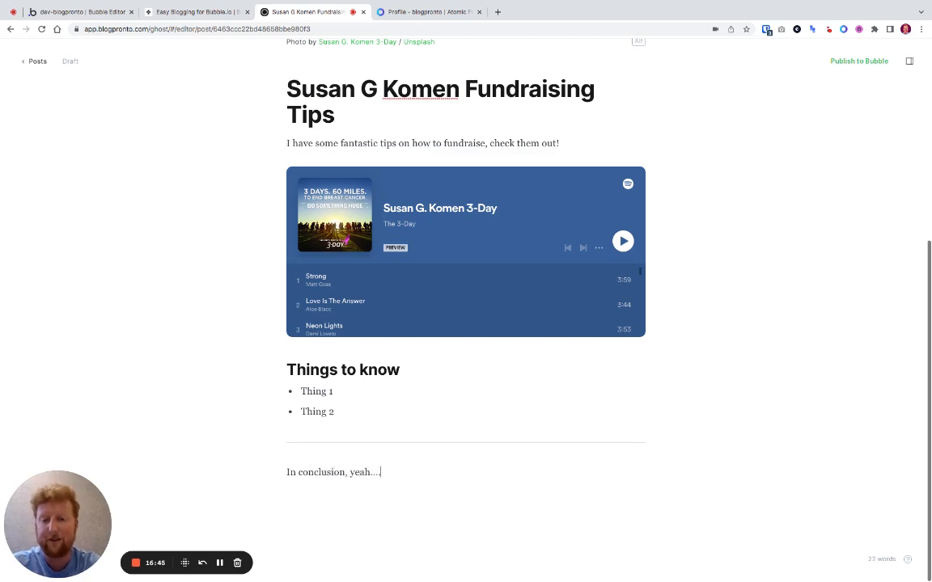
# - Publish the post to Bubble with the Right now timing, going through the final review
pyautogui.scroll(4, 779, 390)
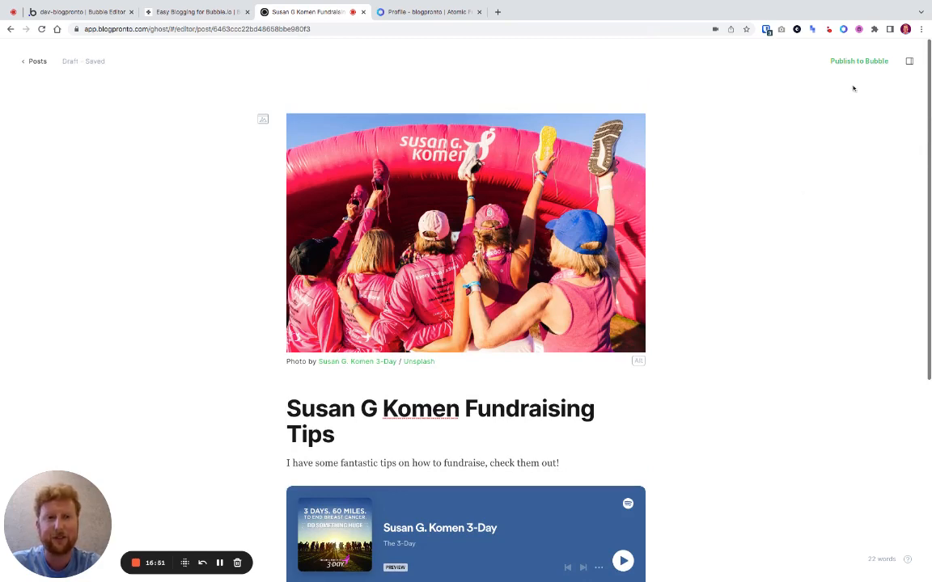
pyautogui.click(862, 63)
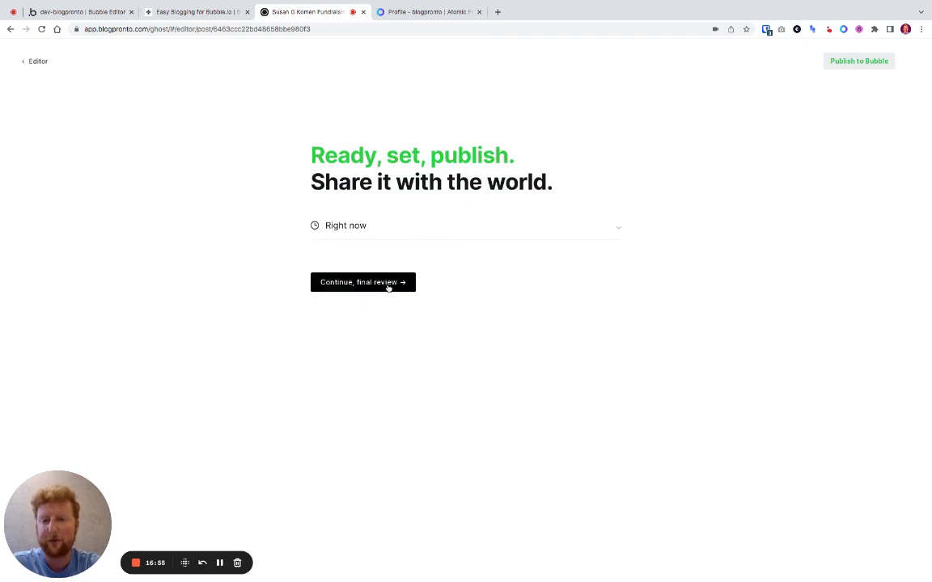
pyautogui.click(380, 282)
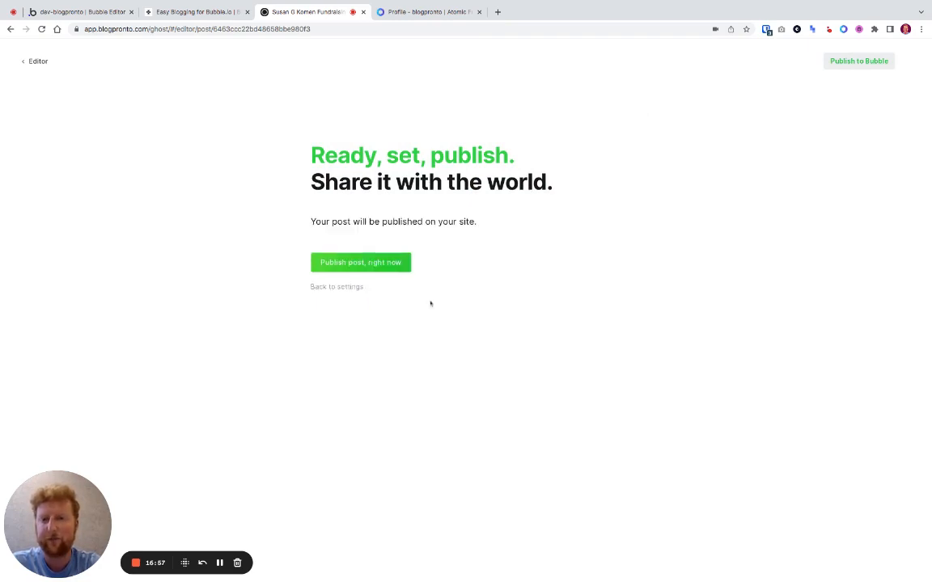
pyautogui.click(387, 263)
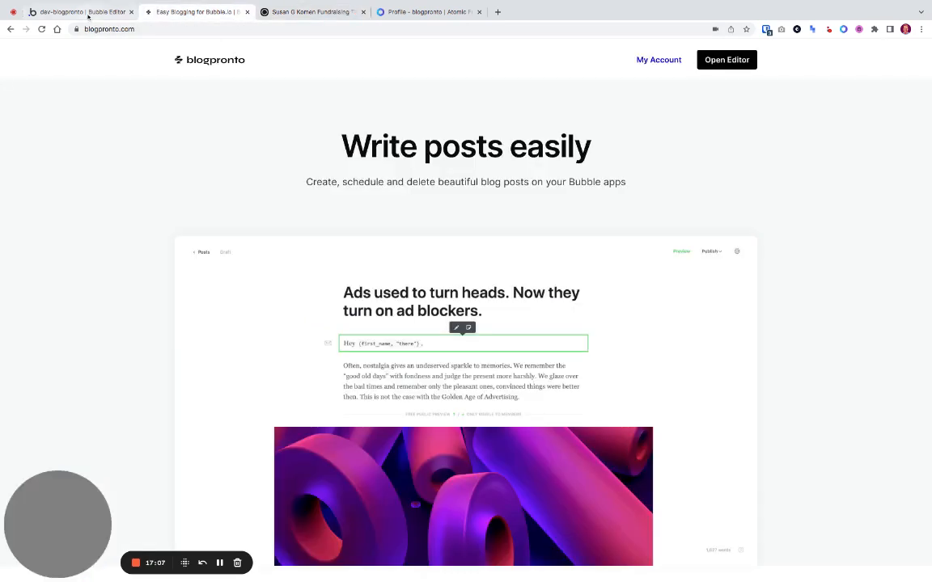
# - In the Bubble editor's app data, copy the slug susan-g-komen-fundraising-tips from the new post's database entry and close the entry unchanged
pyautogui.click(87, 13)
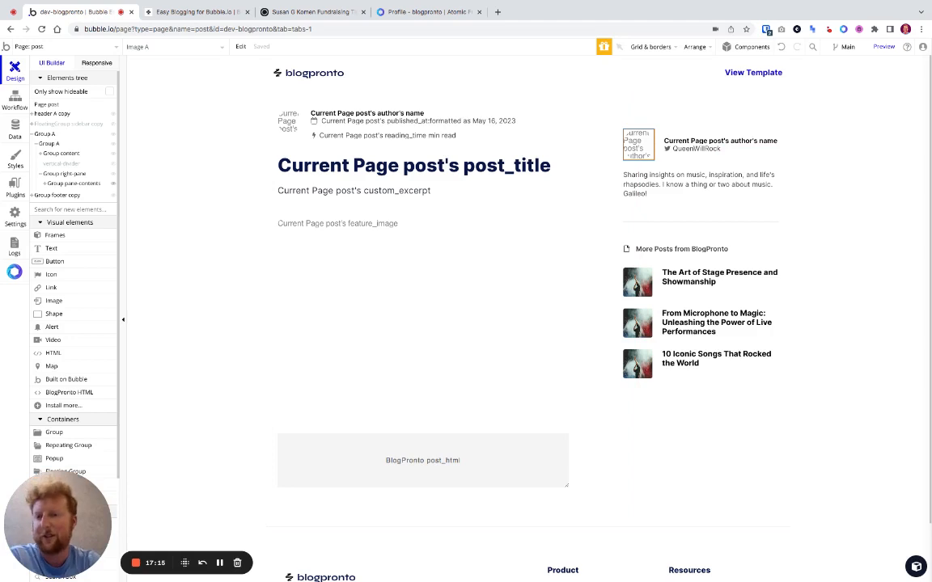
pyautogui.click(15, 126)
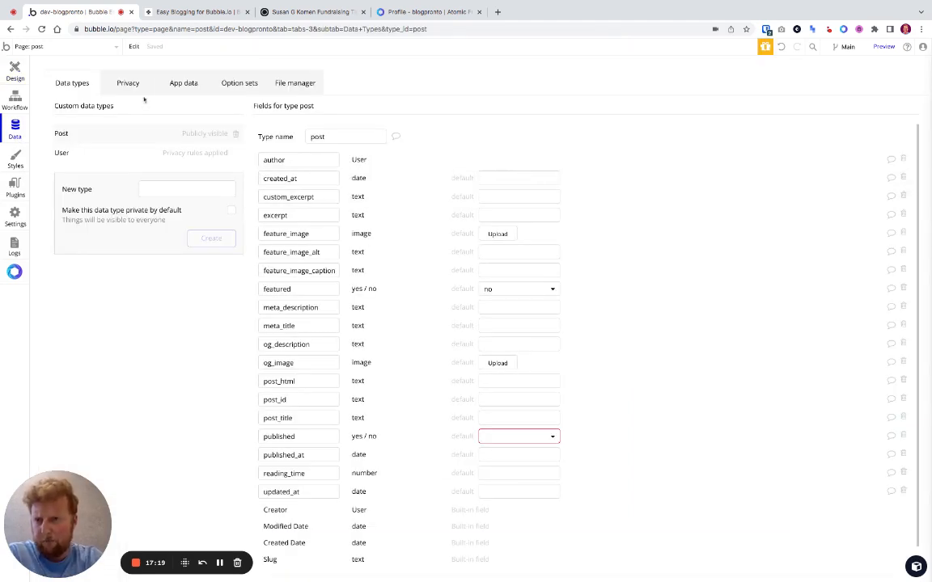
pyautogui.click(183, 83)
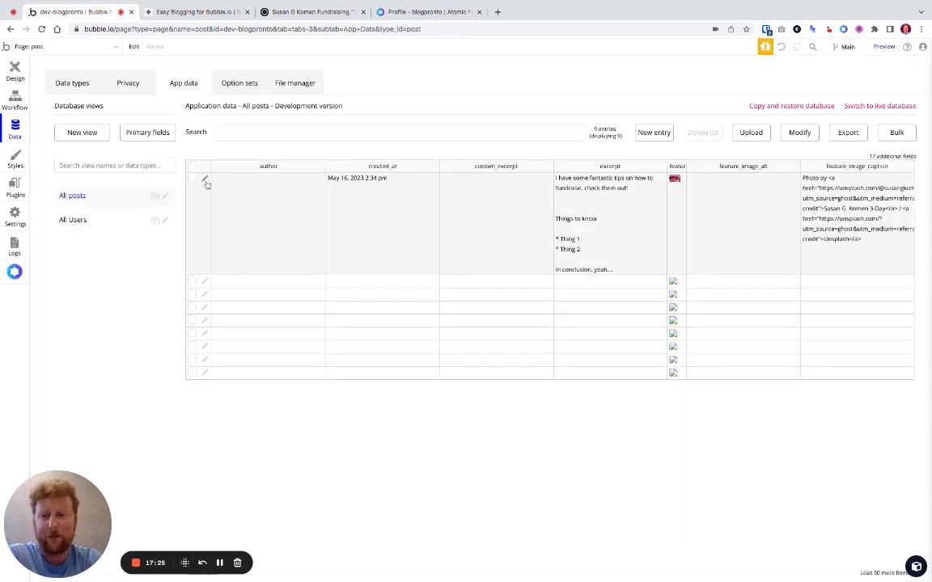
pyautogui.click(206, 180)
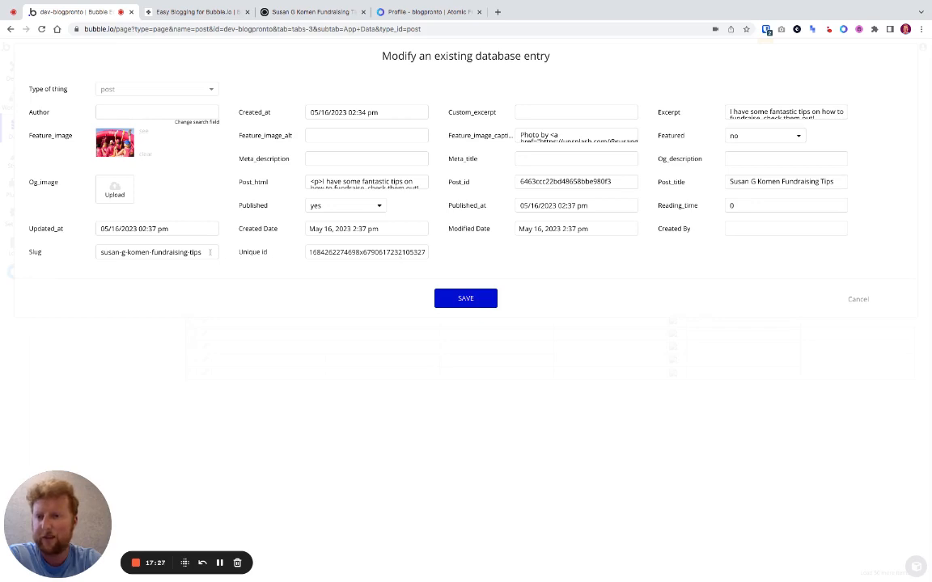
pyautogui.tripleClick(209, 253)
pyautogui.hotkey('ctrl', 'c')
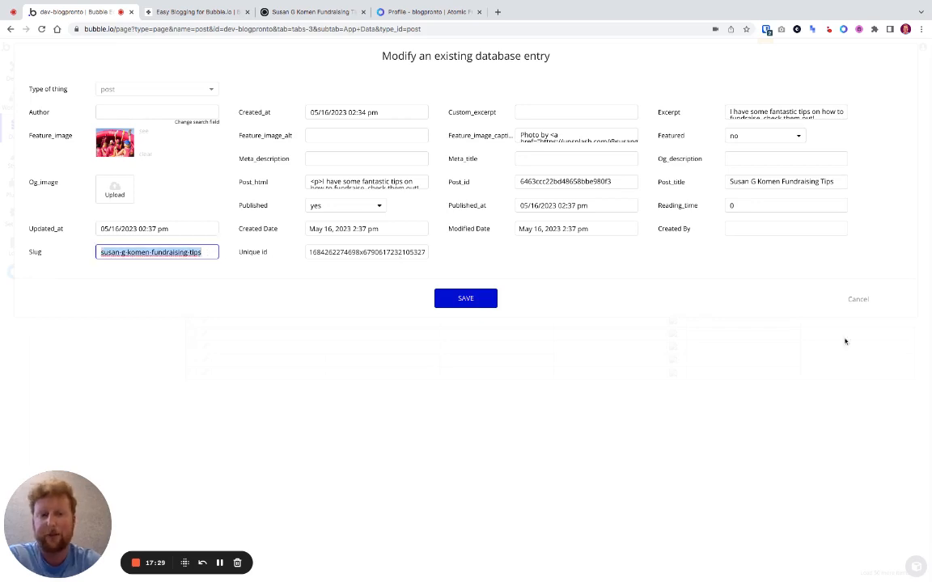
pyautogui.click(858, 299)
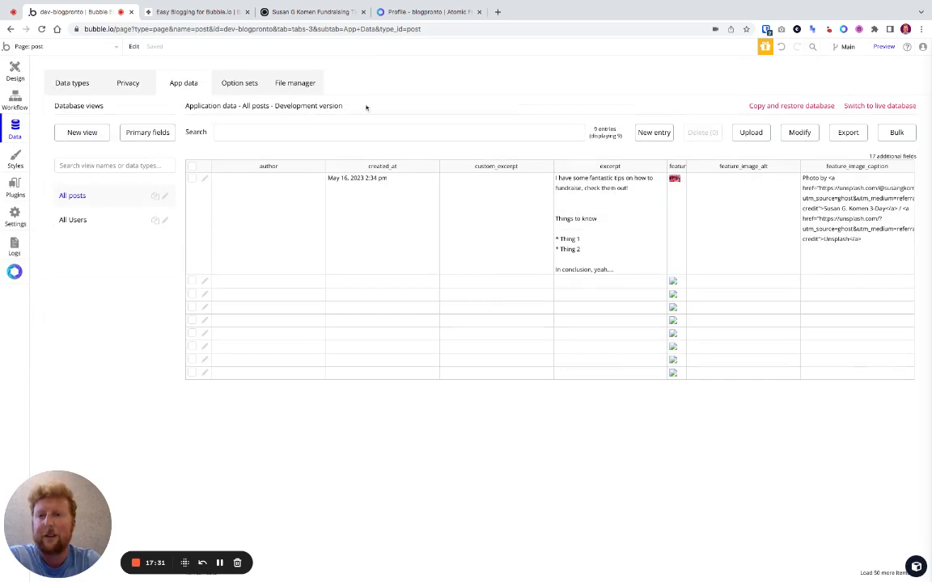
# - Preview the post page and load it with susan-g-komen-fundraising-tips replacing the sample ending and debug parameter of the URL
pyautogui.click(884, 47)
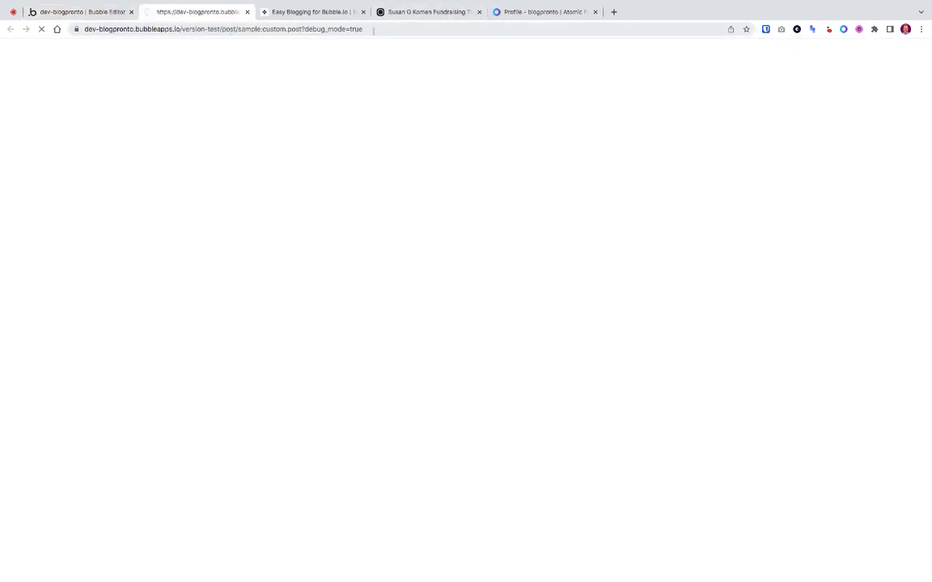
pyautogui.moveTo(364, 29); pyautogui.dragTo(238, 31)
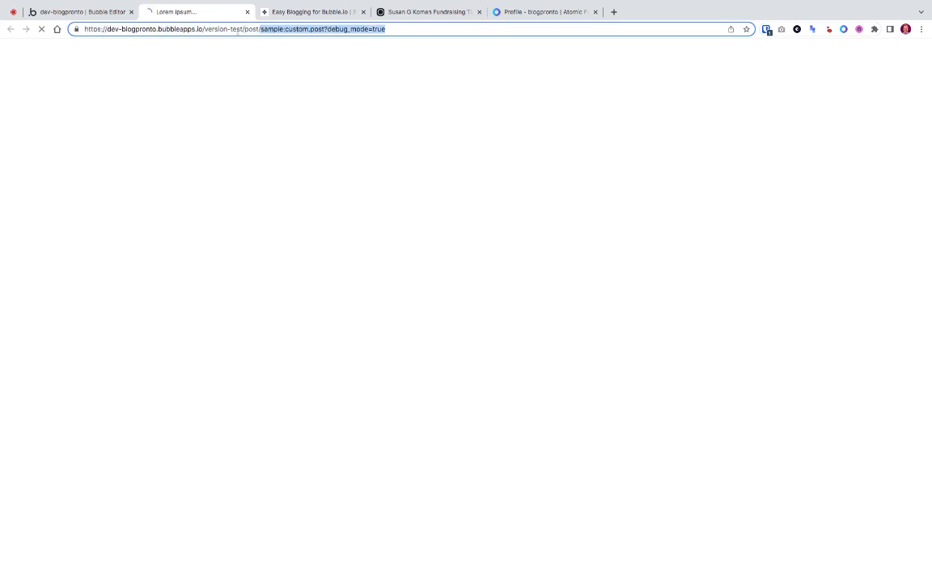
pyautogui.hotkey('ctrl', 'v')
pyautogui.press('Return')
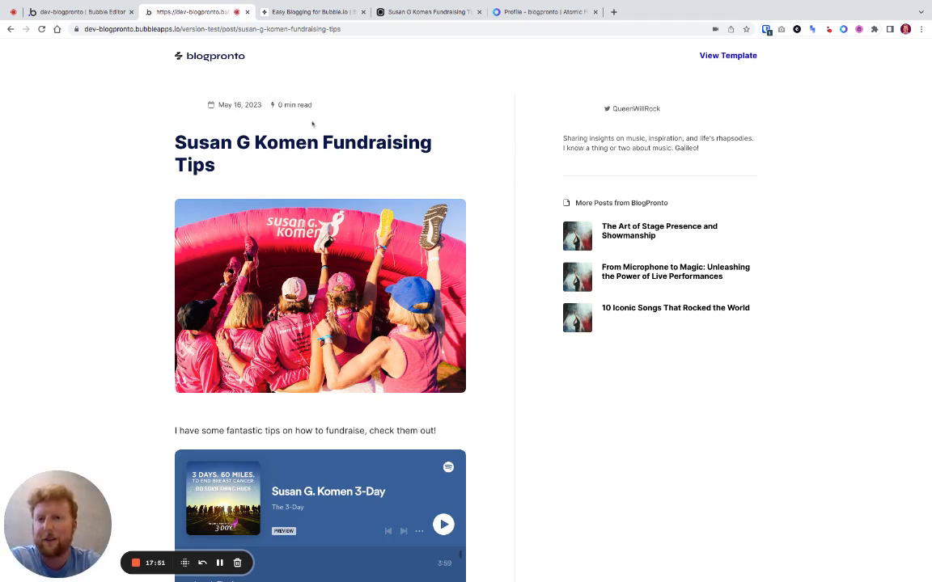
# - In the Bubble app data, set the fundraising post's Author to the matching user's e-mail and save the entry
pyautogui.click(95, 13)
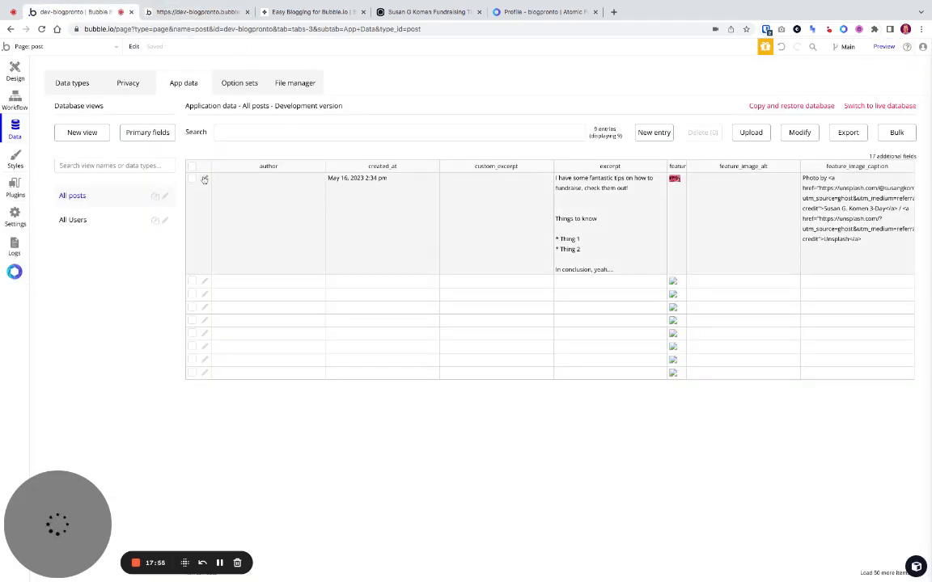
pyautogui.click(205, 181)
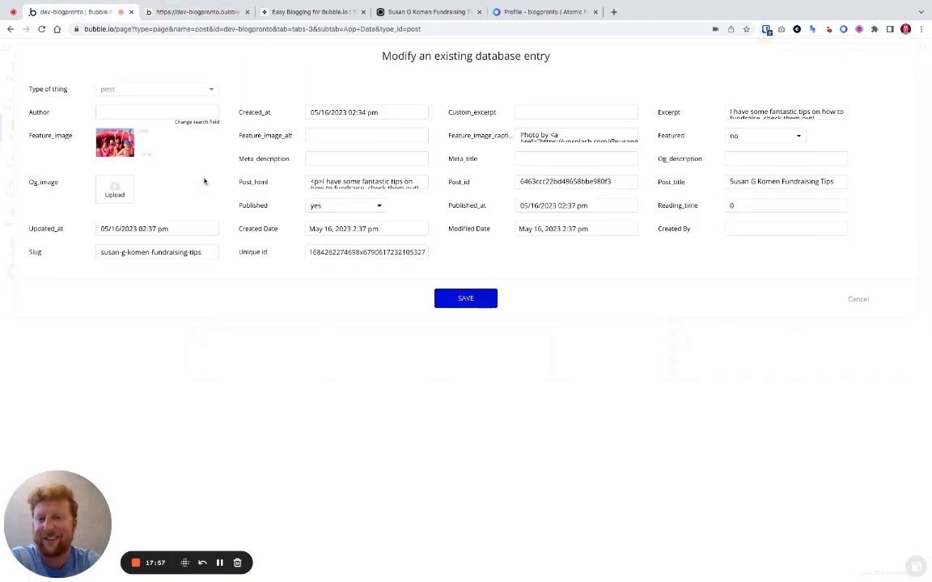
pyautogui.click(156, 113)
pyautogui.write('callen')
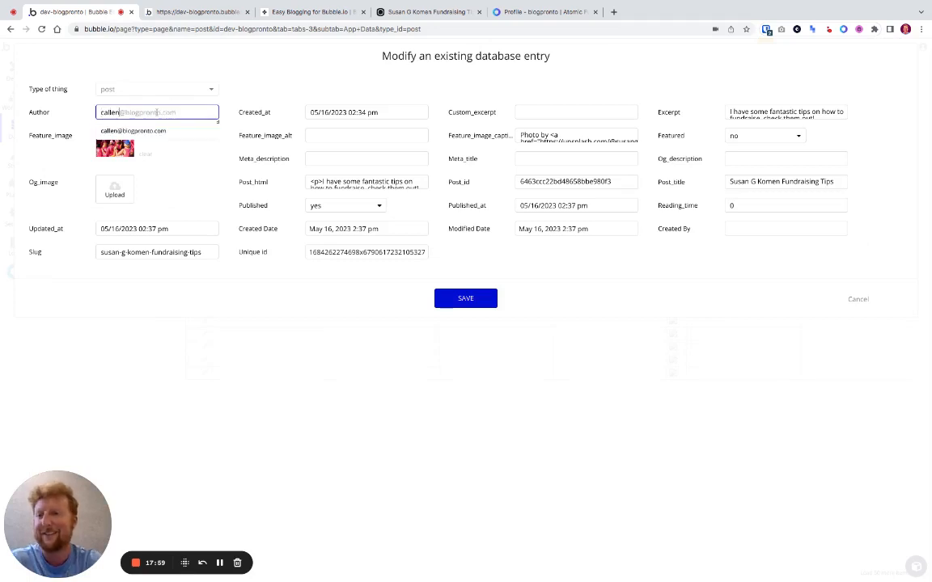
pyautogui.click(130, 131)
pyautogui.click(459, 299)
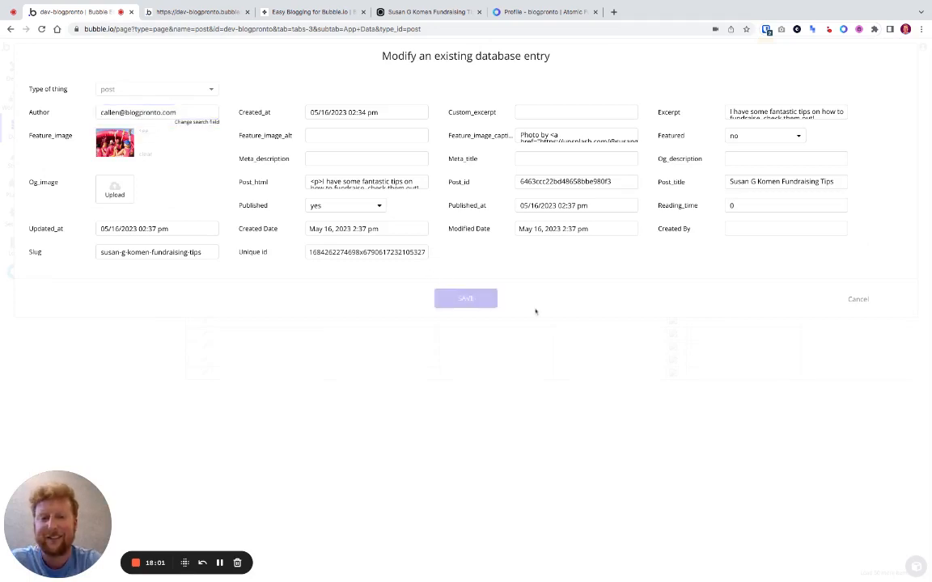
pyautogui.click(473, 163)
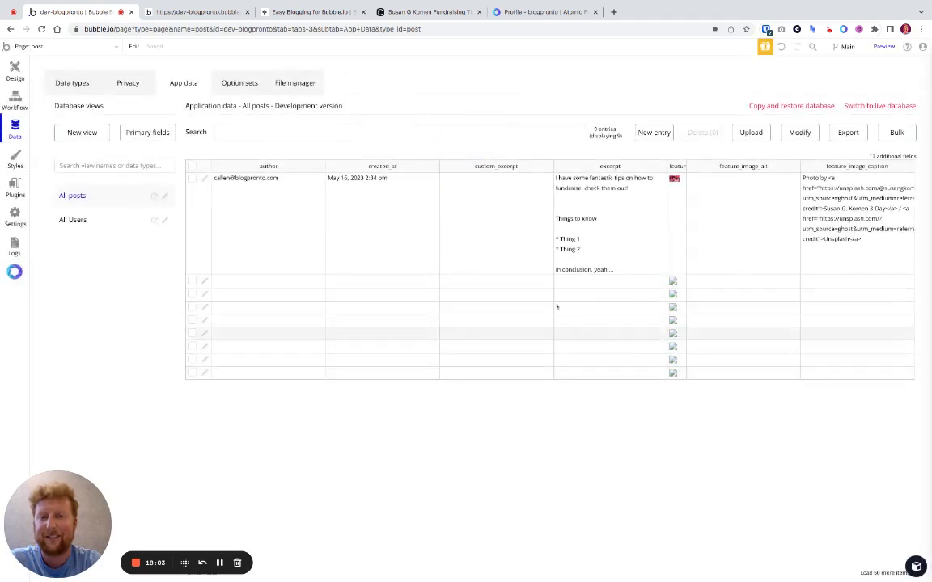
# - Check the previewed post page for the author details, the fixed sidebar and the full post content
pyautogui.click(202, 14)
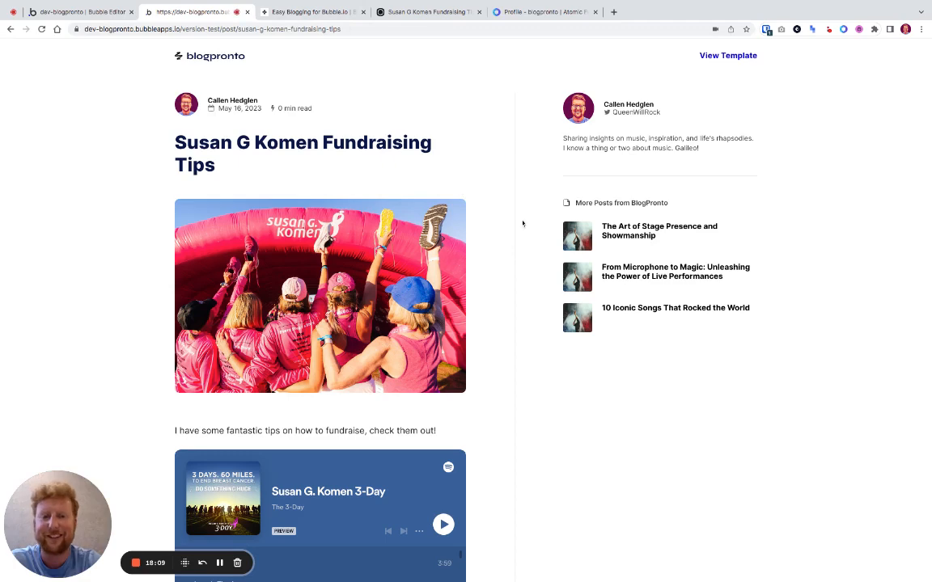
pyautogui.scroll(-5, 522, 224)
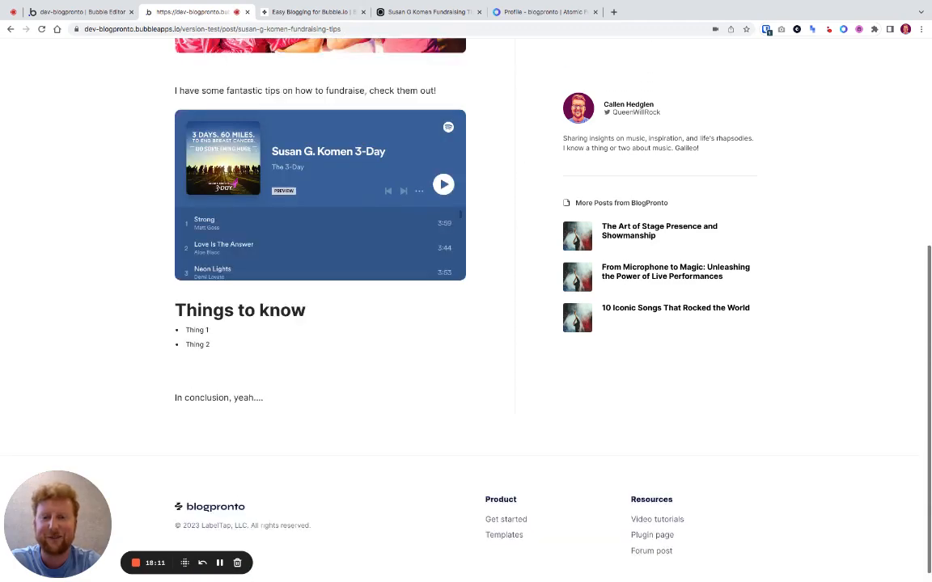
pyautogui.scroll(5, 617, 146)
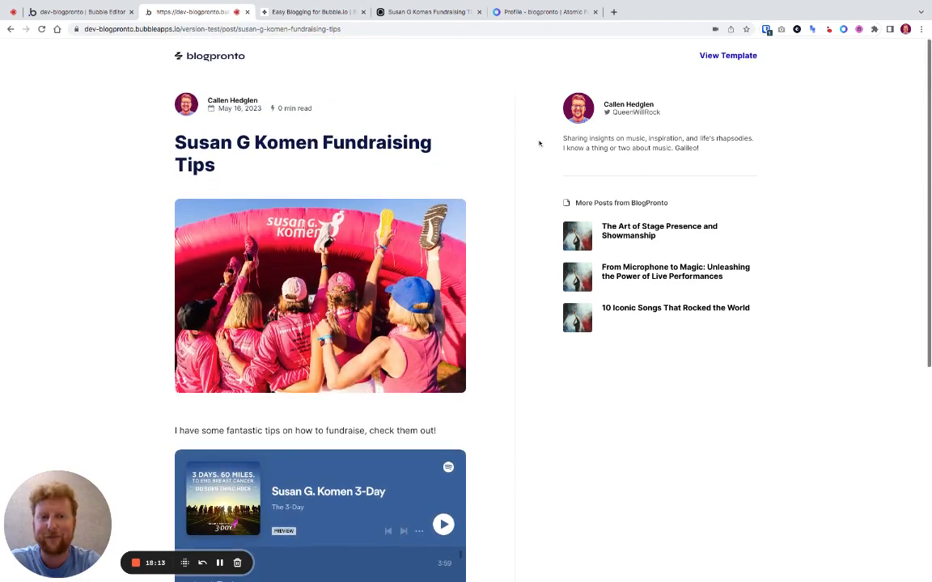
pyautogui.scroll(-5, 481, 238)
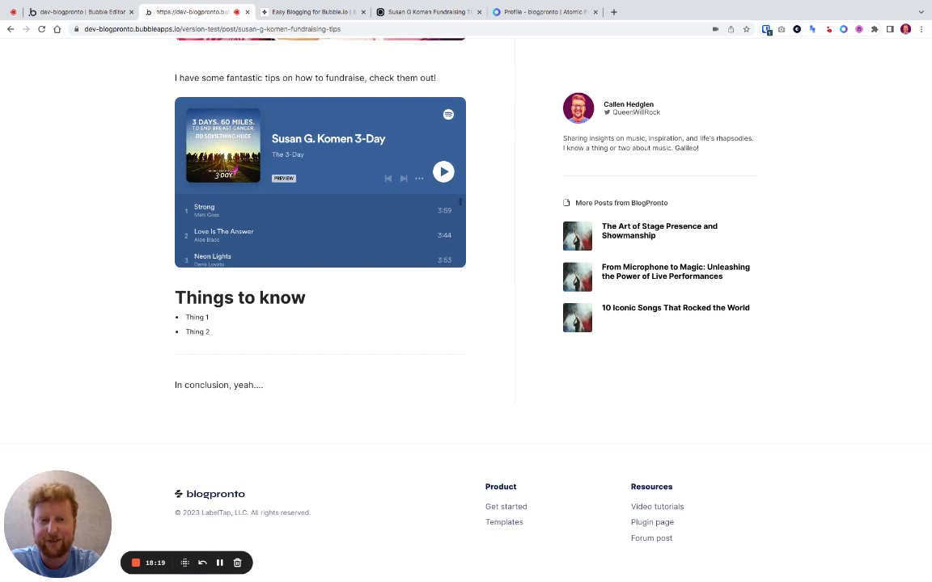
# - Check the post page's mobile layout down to the footer in the browser's responsive device view, and close the developer tools
pyautogui.press('super+alt+i')
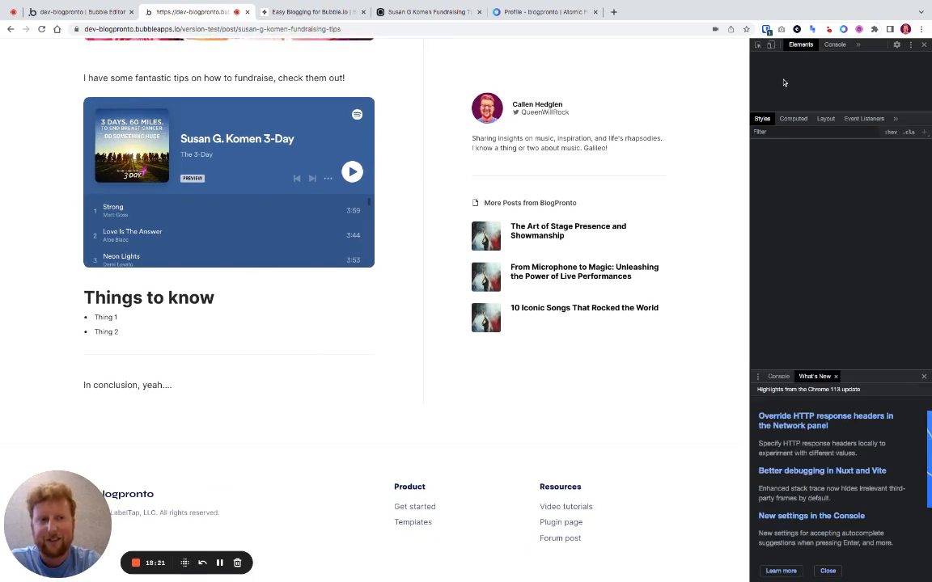
pyautogui.click(770, 45)
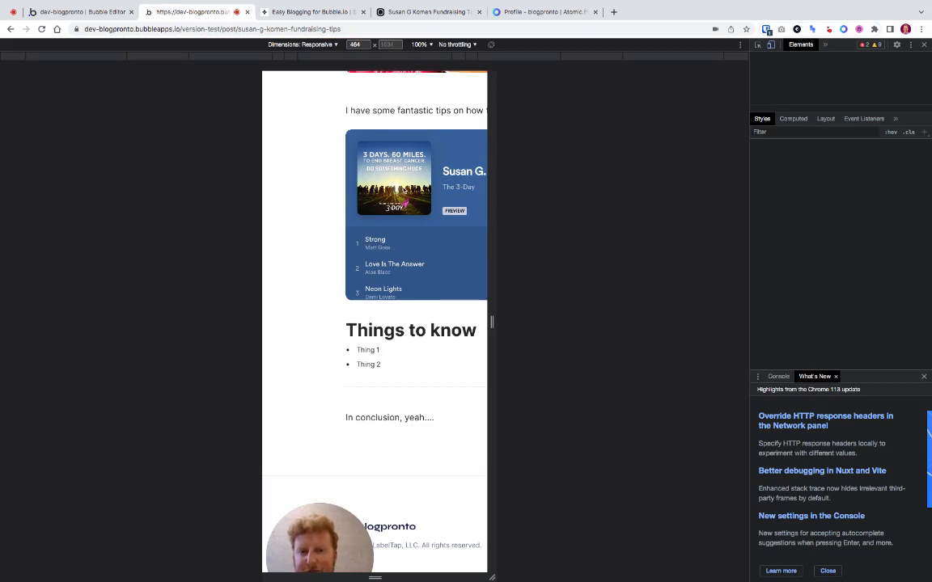
pyautogui.scroll(10, 403, 193)
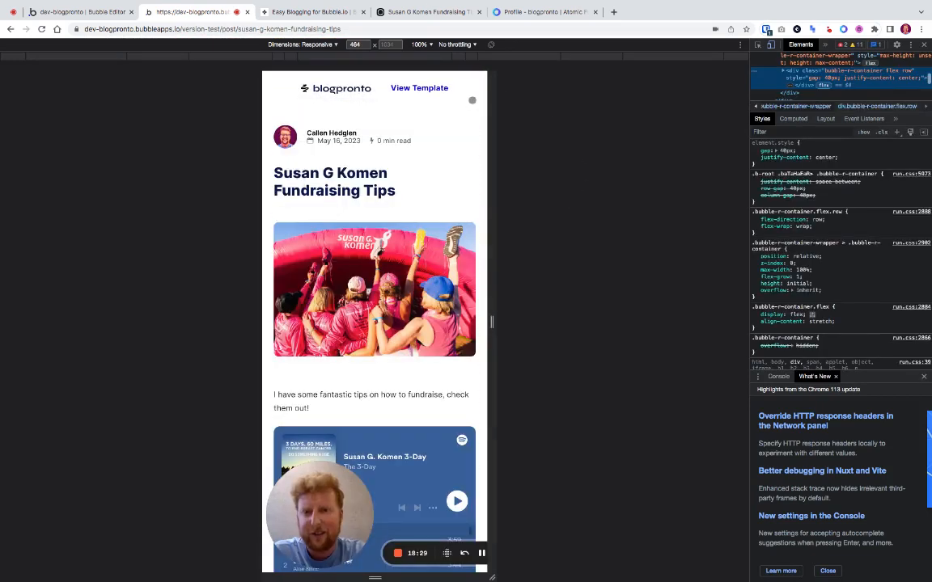
pyautogui.scroll(-6, 471, 99)
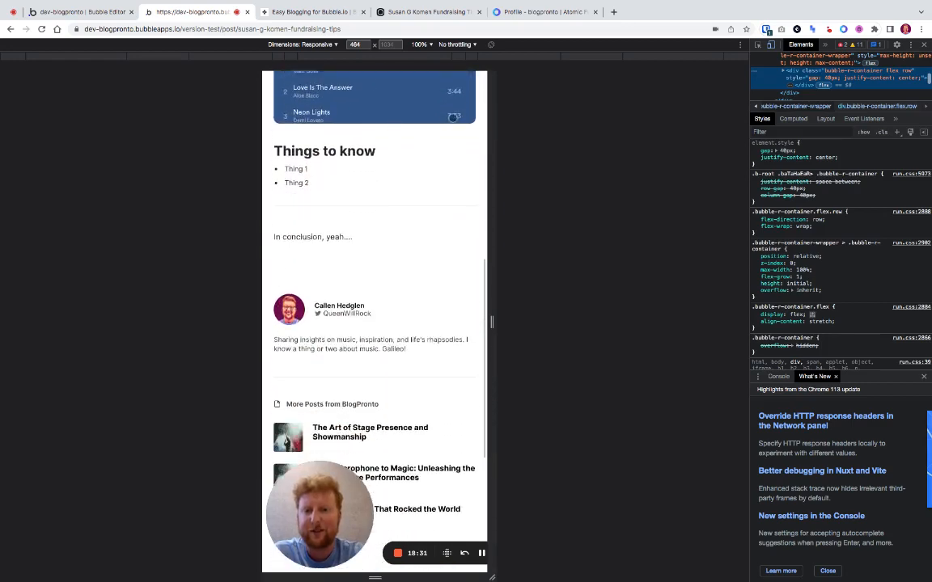
pyautogui.scroll(-5, 453, 117)
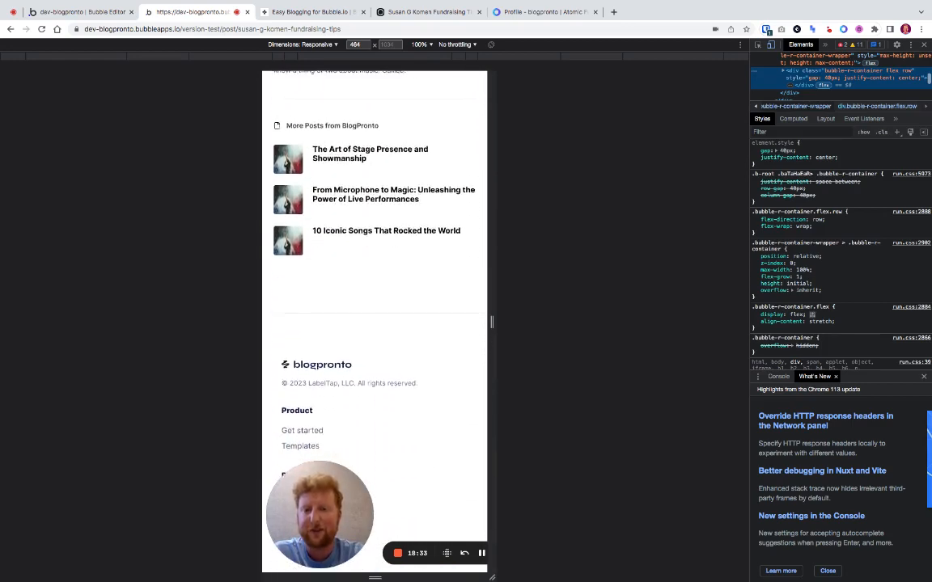
pyautogui.scroll(15, 375, 322)
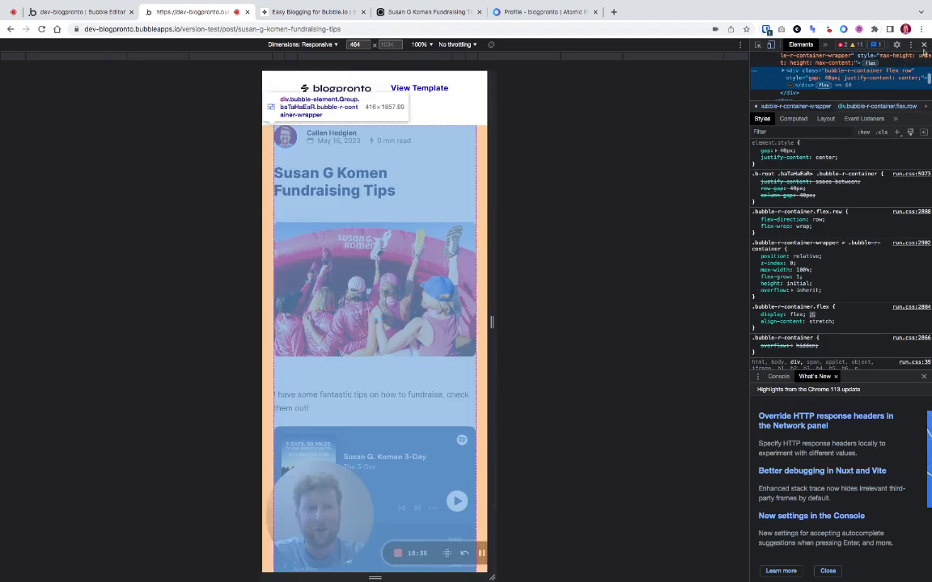
pyautogui.click(924, 44)
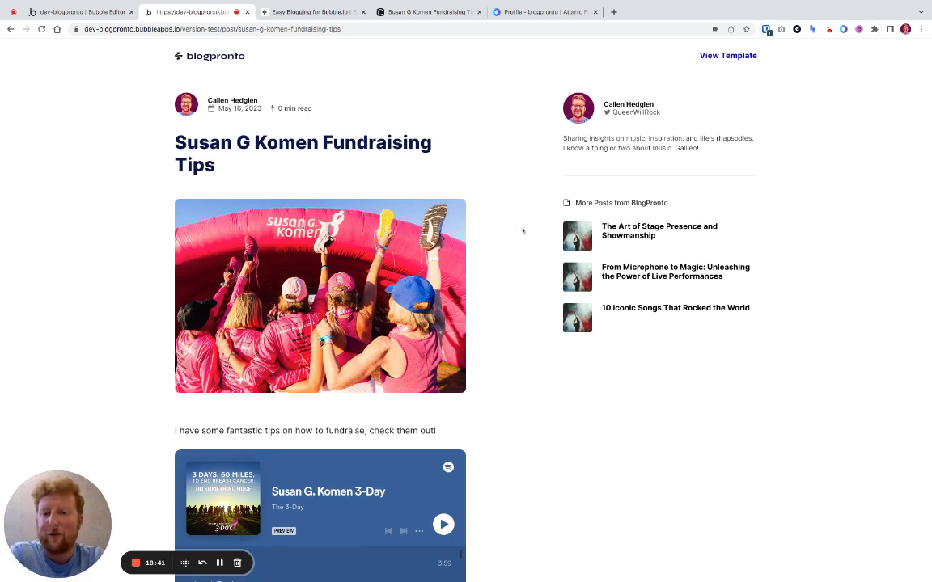
# - Look over the desktop version of the post and return to the post page in the Bubble editor
pyautogui.scroll(-1, 440, 171)
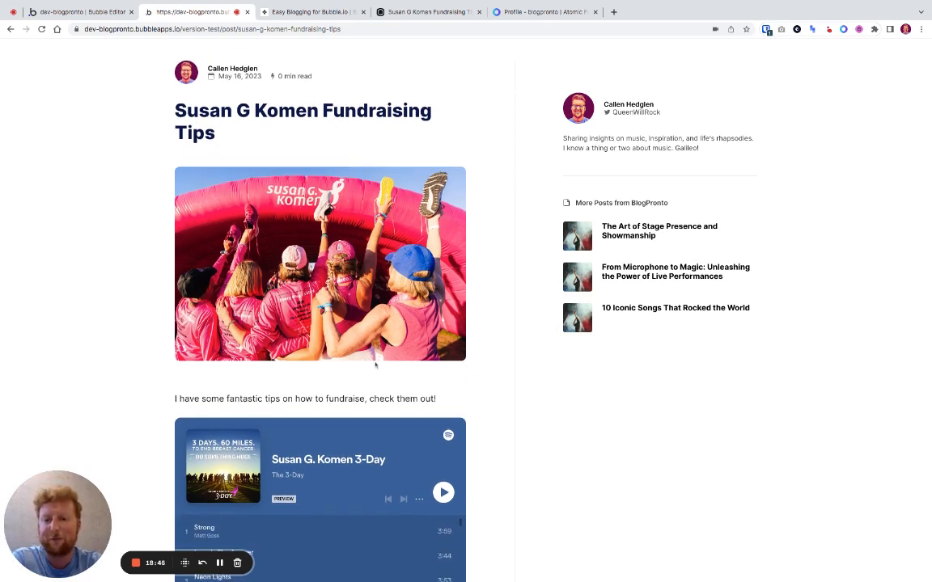
pyautogui.scroll(-3, 375, 364)
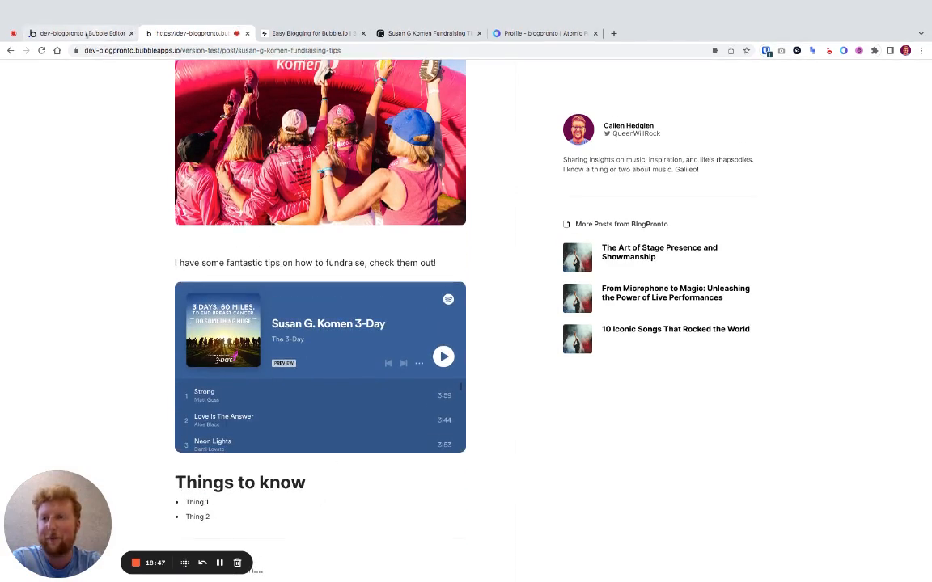
pyautogui.click(81, 33)
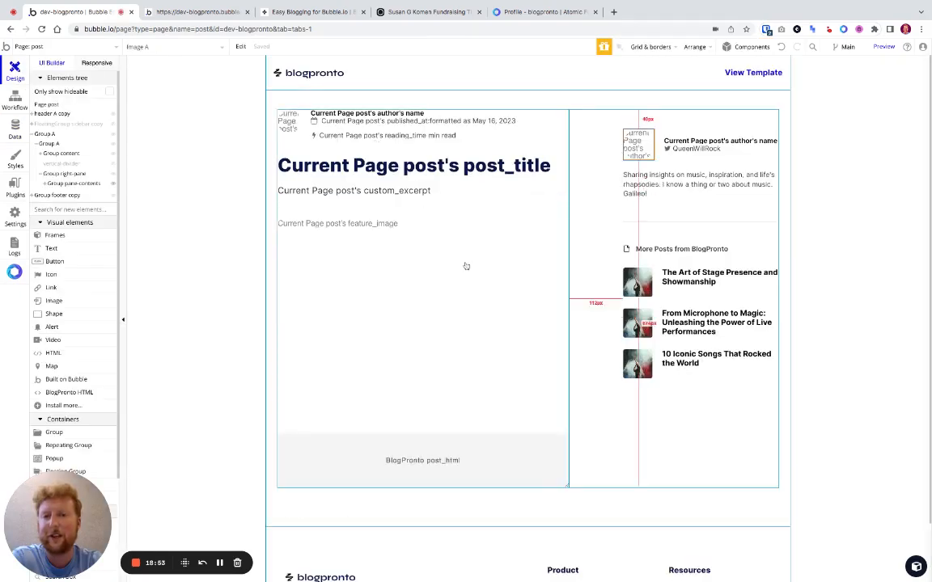
# - Review the text style settings of the BlogPronto post_html element on the post page, then close its properties
pyautogui.click(430, 454)
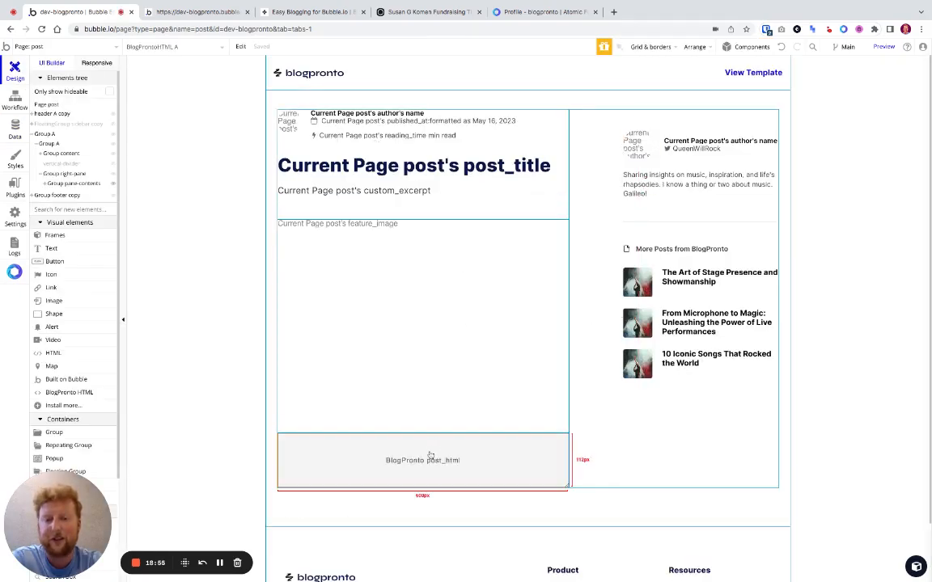
pyautogui.doubleClick(430, 454)
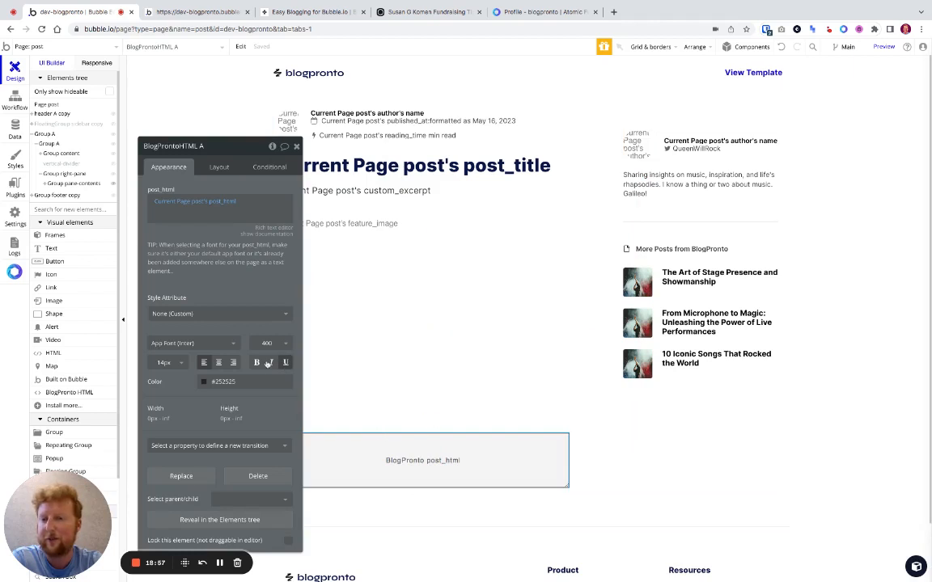
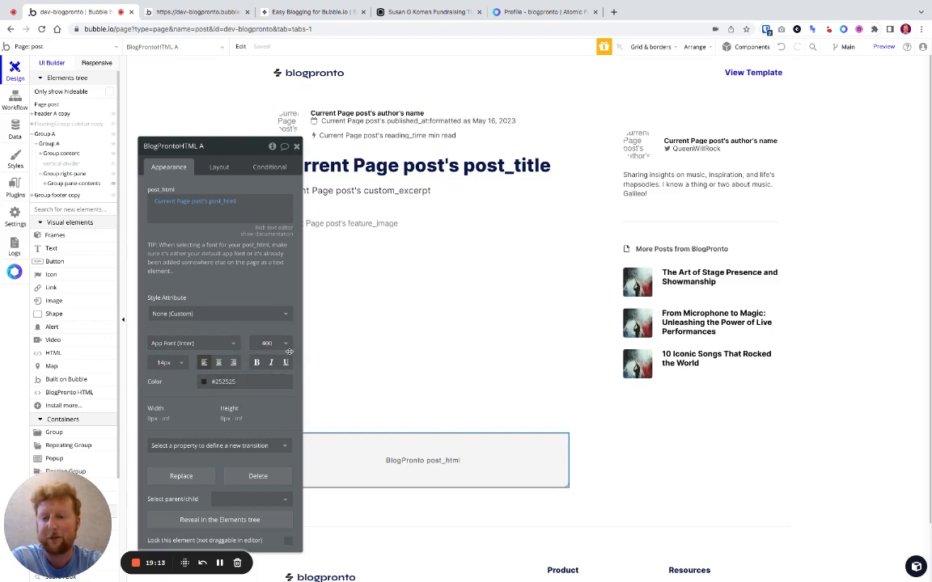
pyautogui.click(297, 148)
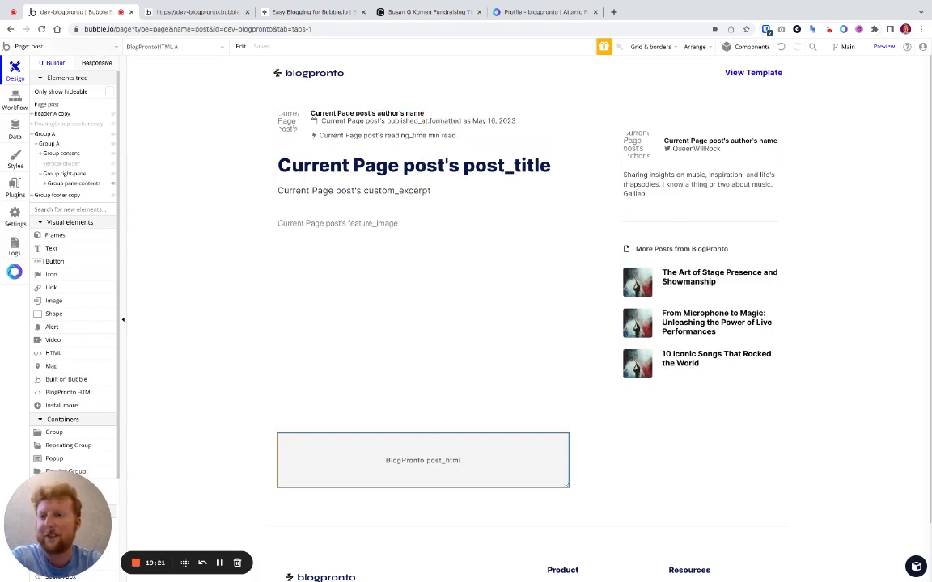
# - Open the blog page, copy the Blog Grid Layout template from Atomic Fusion and paste it into the page with workflows
pyautogui.click(28, 46)
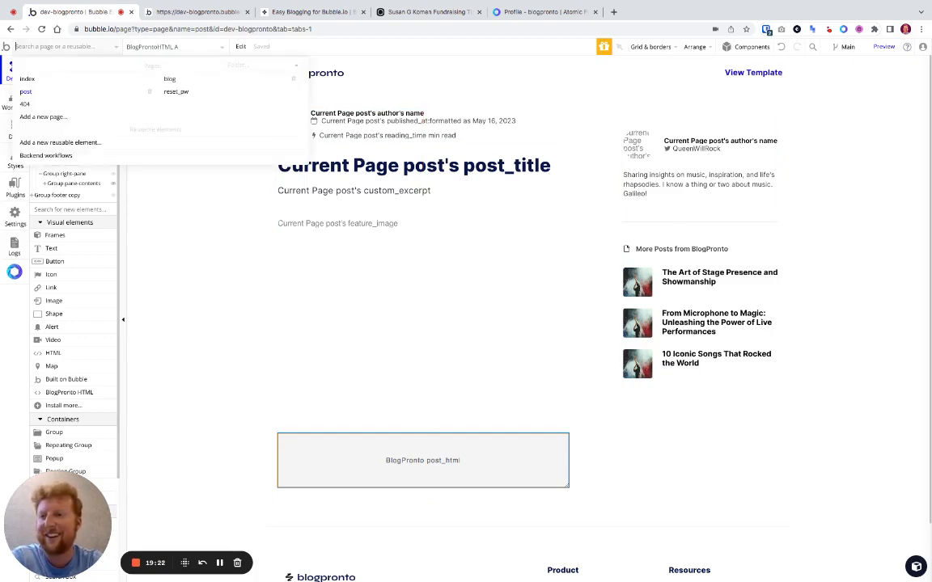
pyautogui.click(171, 79)
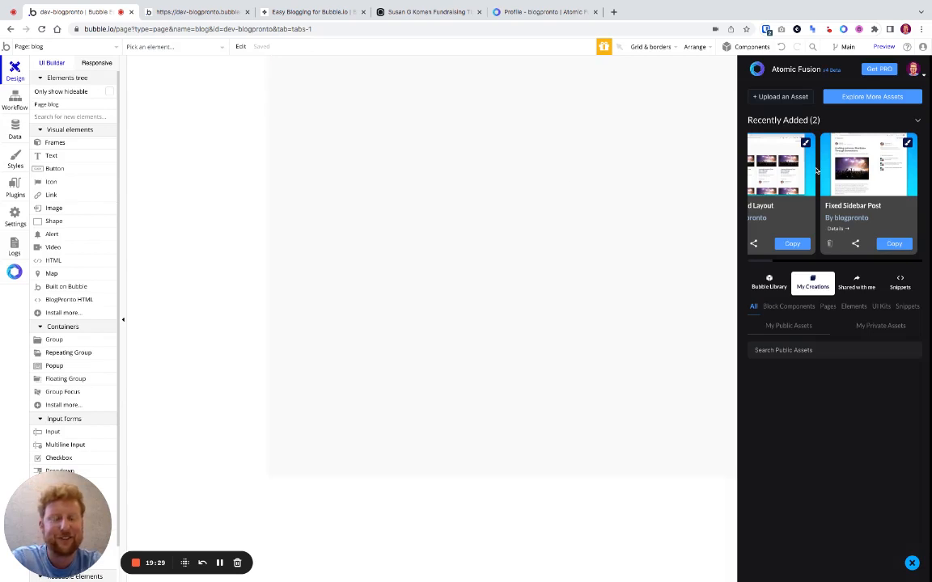
pyautogui.hscroll(-2, 870, 200)
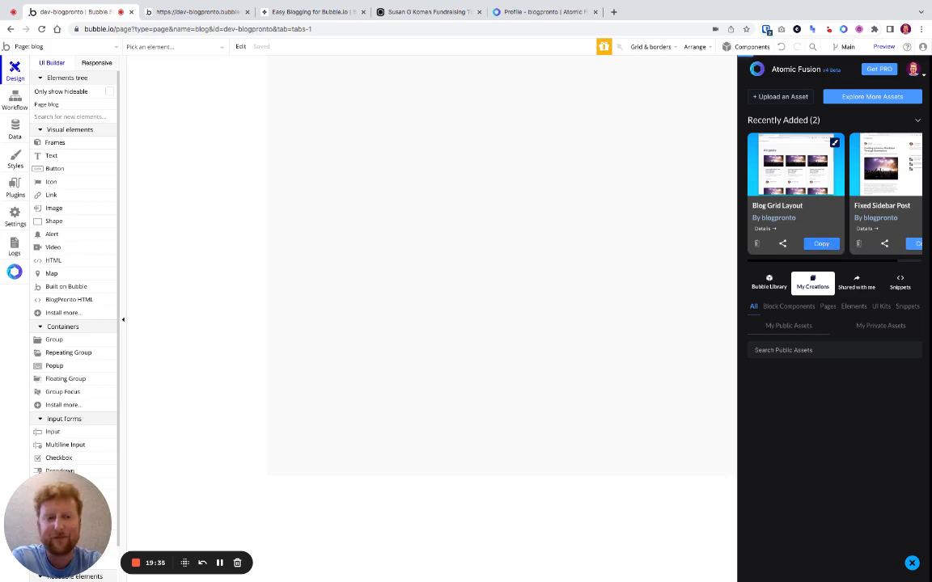
pyautogui.click(821, 244)
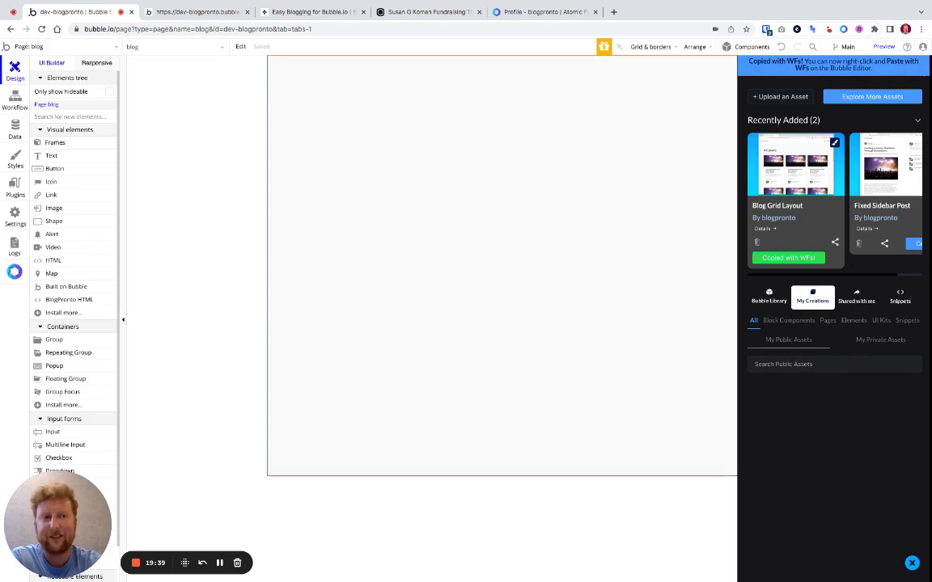
pyautogui.rightClick(361, 169)
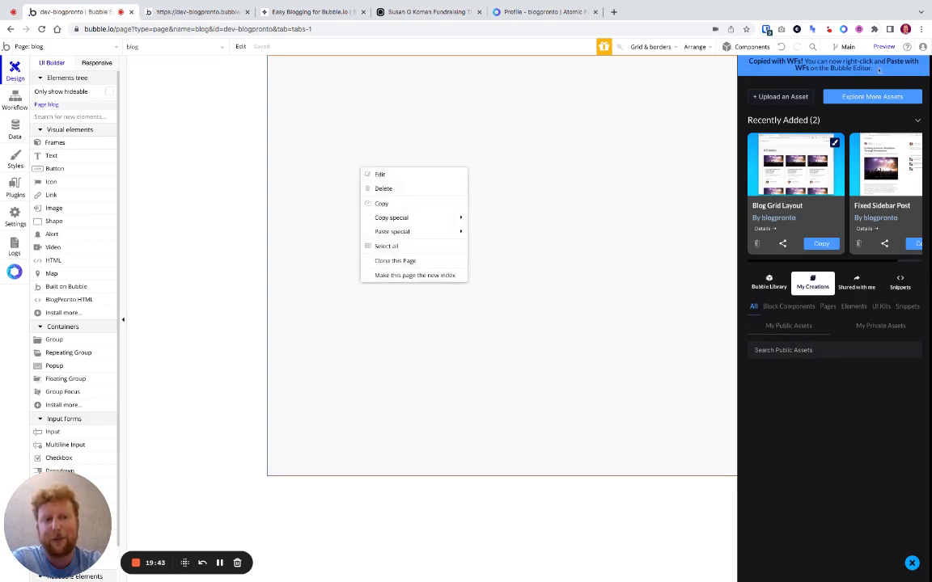
pyautogui.moveTo(437, 234)
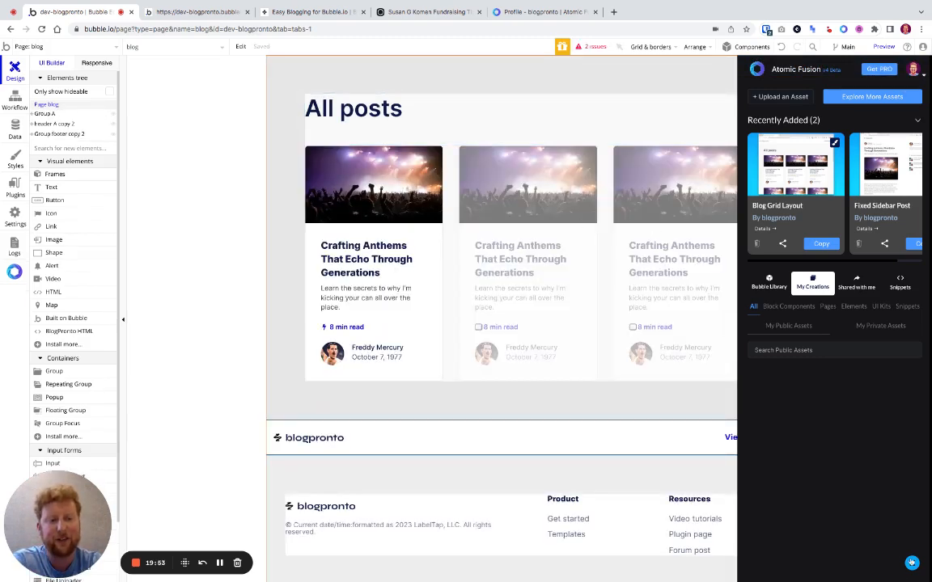
pyautogui.click(912, 564)
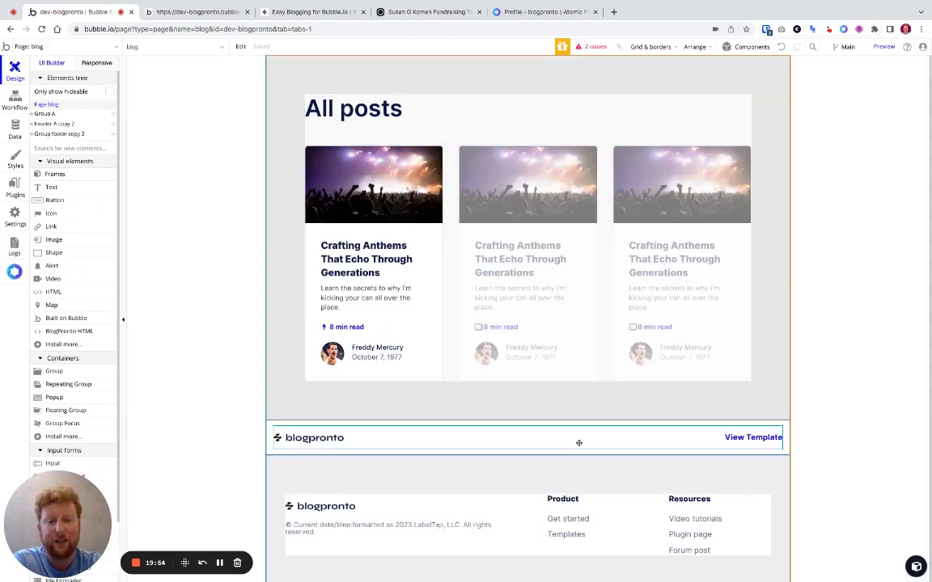
# - Move the blogpronto header group ahead of the All posts section so it is the first element on the blog page
pyautogui.doubleClick(275, 450)
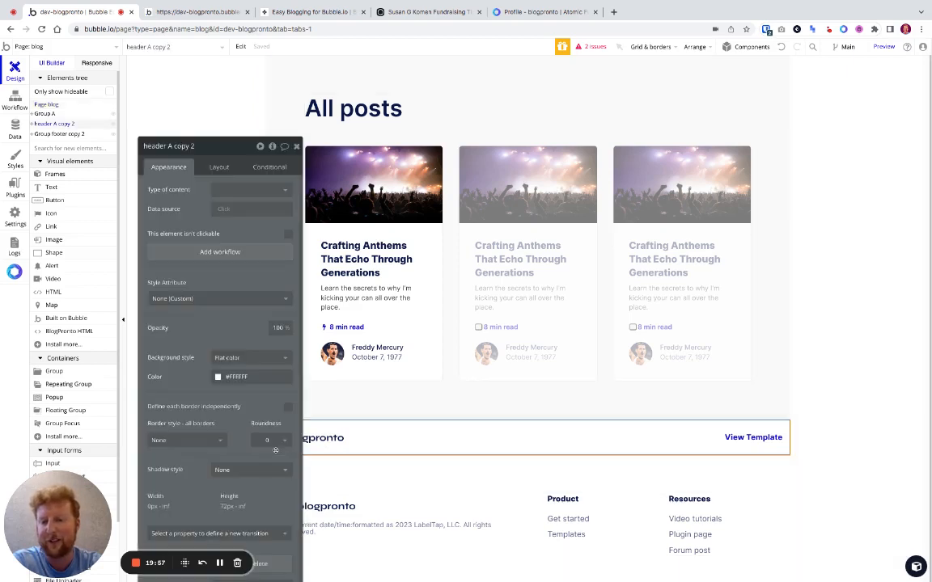
pyautogui.click(219, 166)
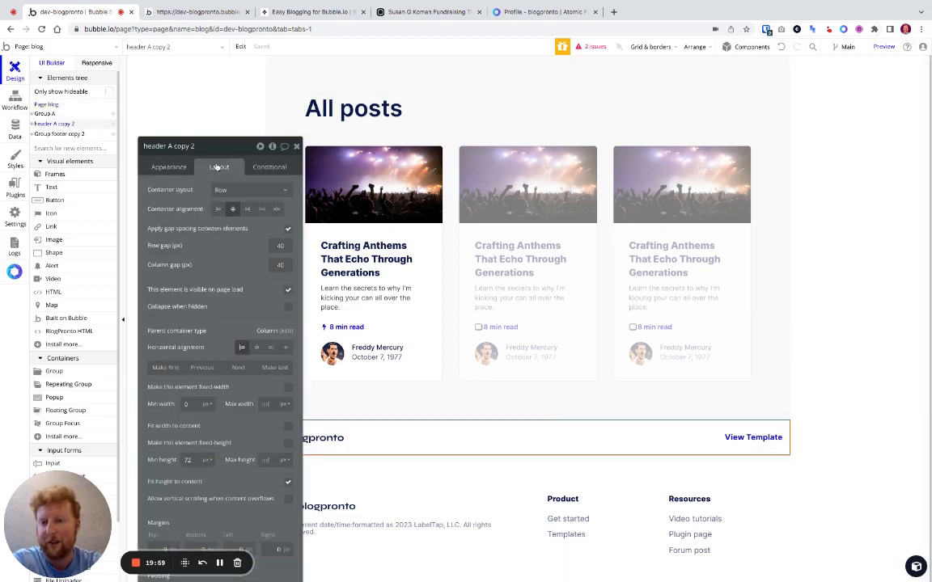
pyautogui.click(204, 368)
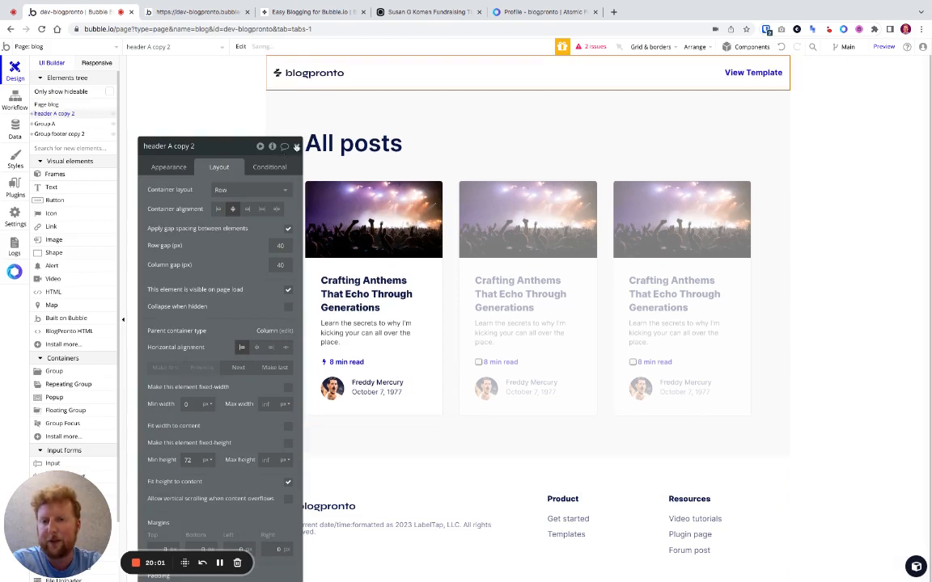
pyautogui.click(296, 147)
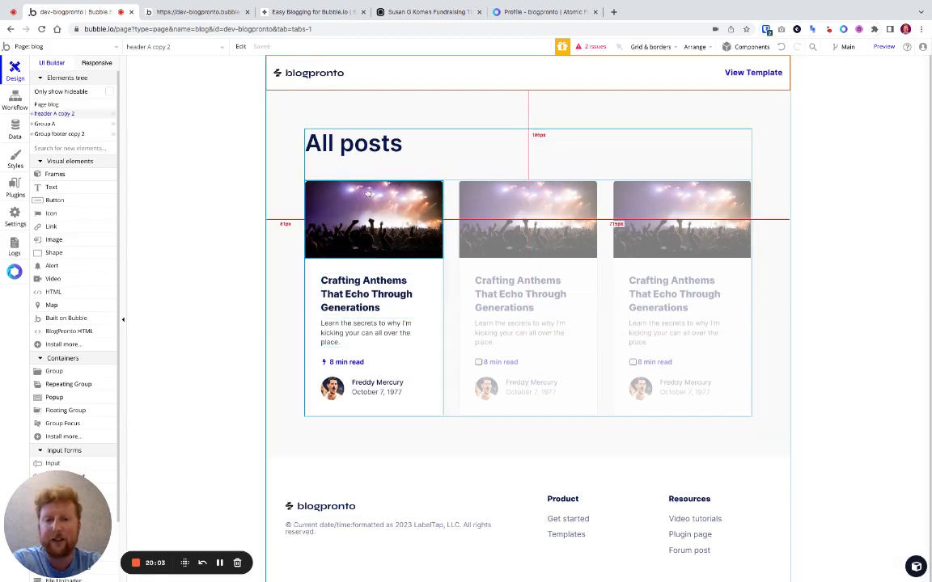
# - Inspect the content type and post search that feed the RepeatingGroup post under the All posts heading
pyautogui.doubleClick(449, 257)
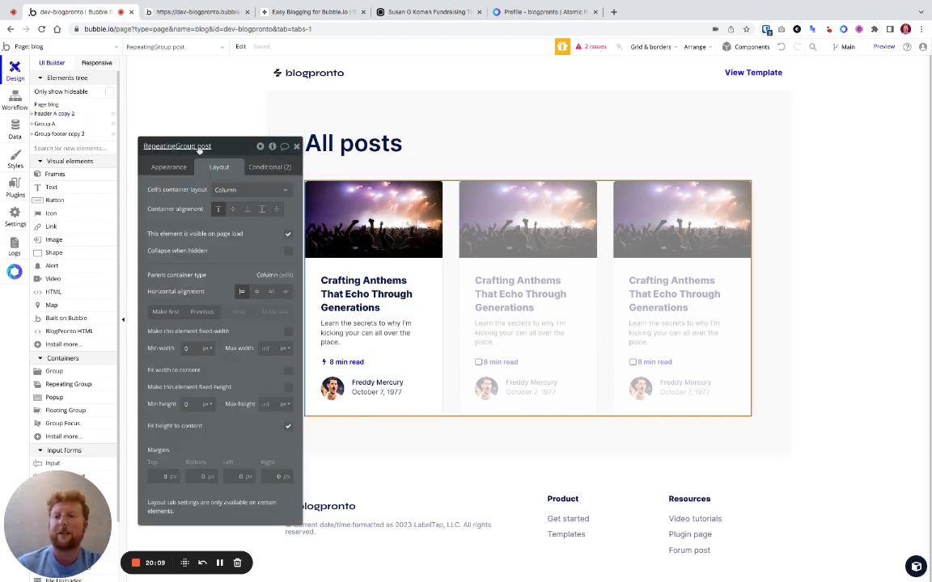
pyautogui.click(169, 166)
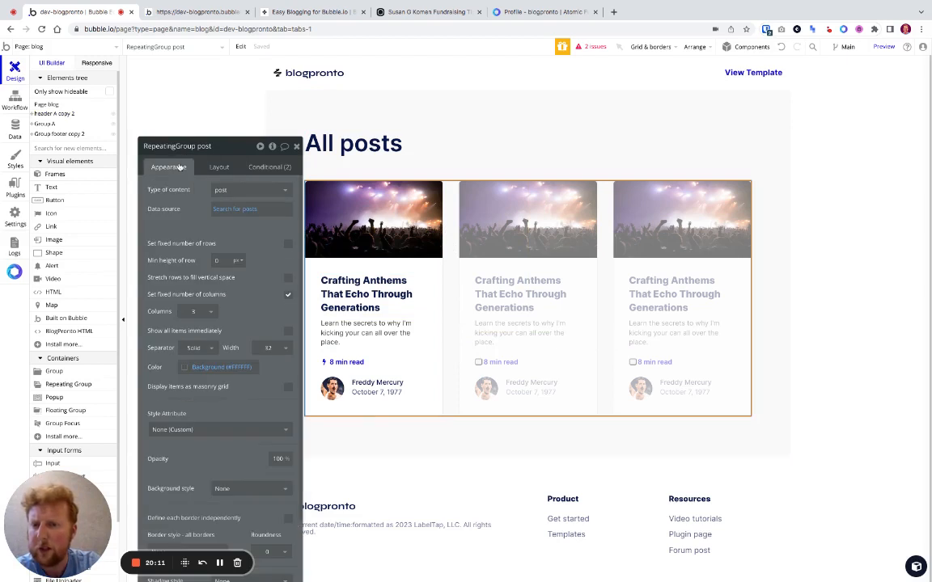
pyautogui.click(233, 209)
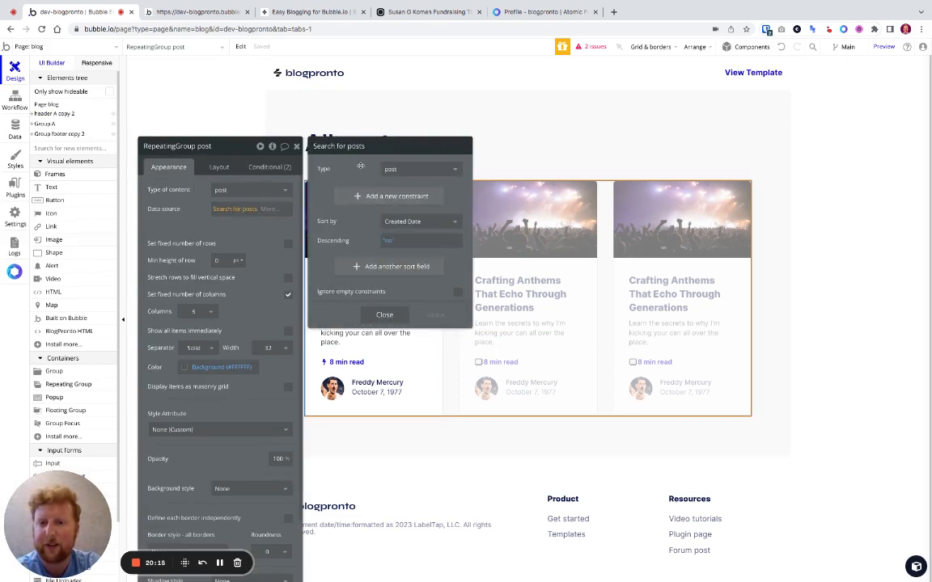
pyautogui.click(391, 316)
pyautogui.click(297, 147)
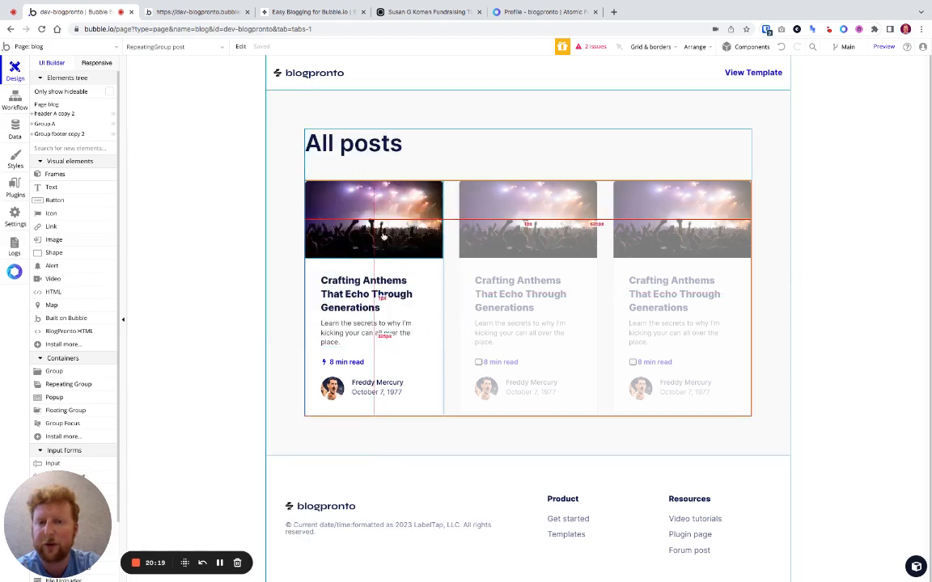
# - Set Group blog-post-card's type of content to post and its data source to Current cell's post
pyautogui.click(395, 236)
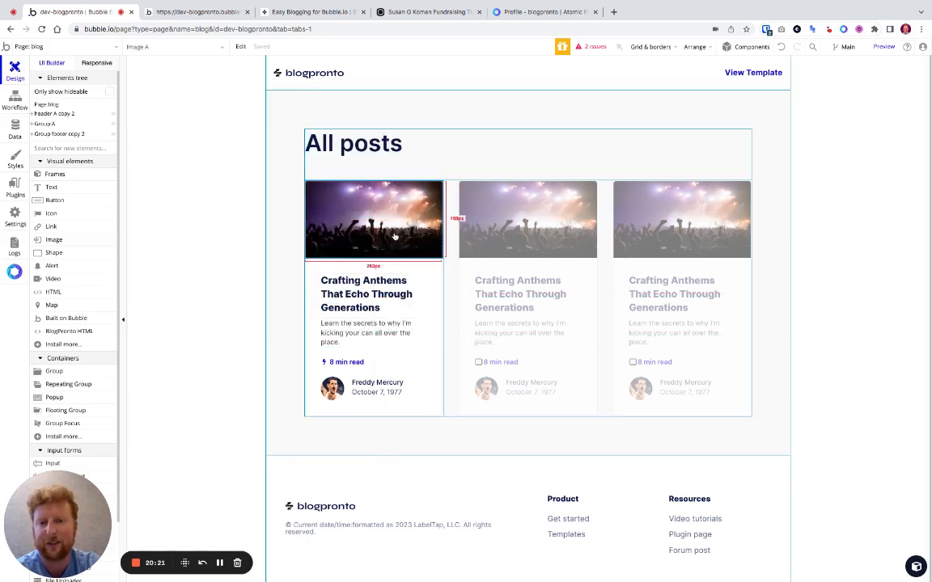
pyautogui.click(428, 277)
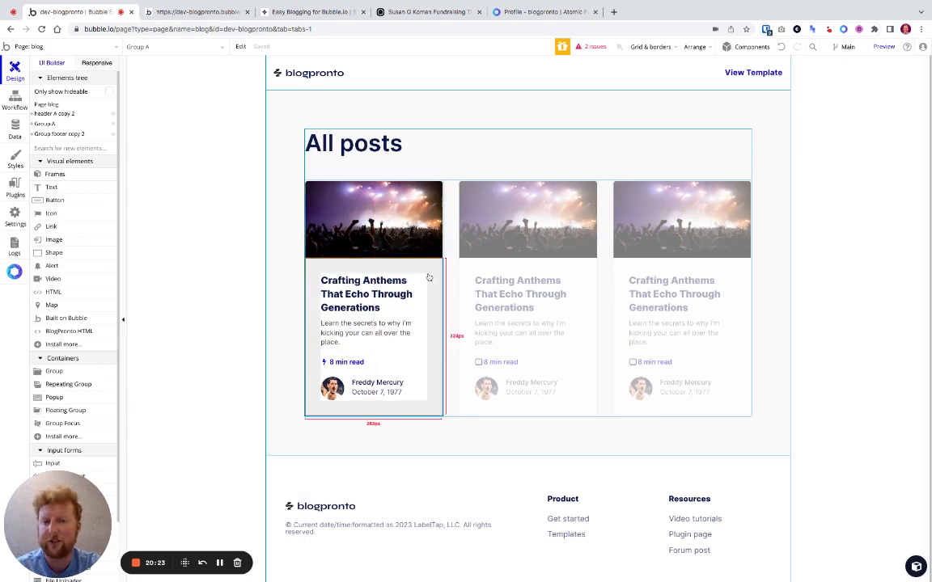
pyautogui.click(32, 124)
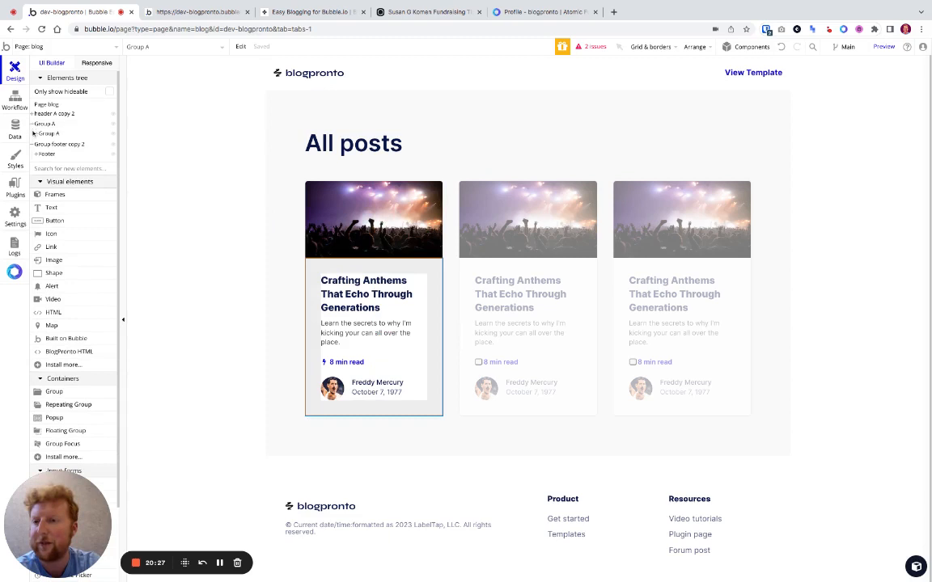
pyautogui.click(36, 133)
pyautogui.click(40, 153)
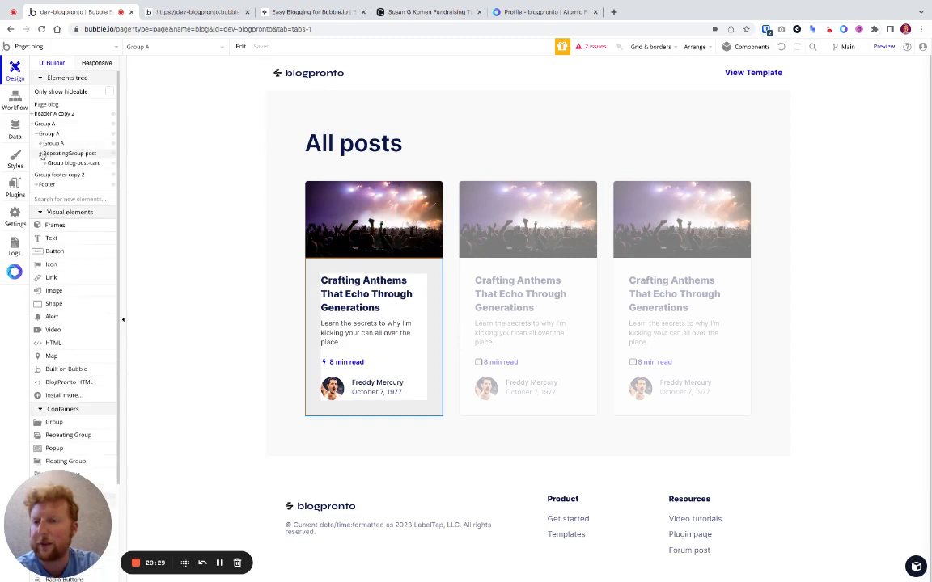
pyautogui.click(58, 162)
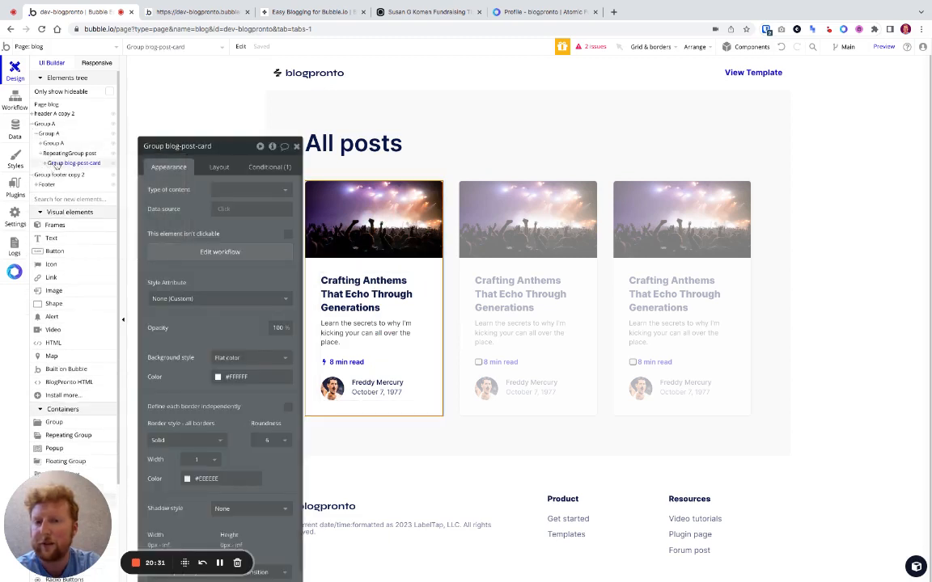
pyautogui.click(236, 189)
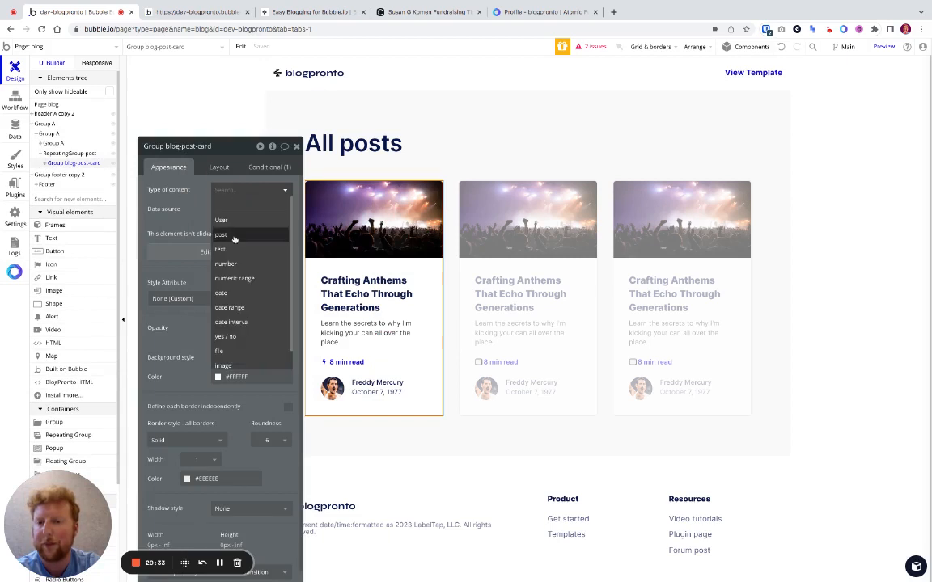
pyautogui.click(235, 235)
pyautogui.click(231, 209)
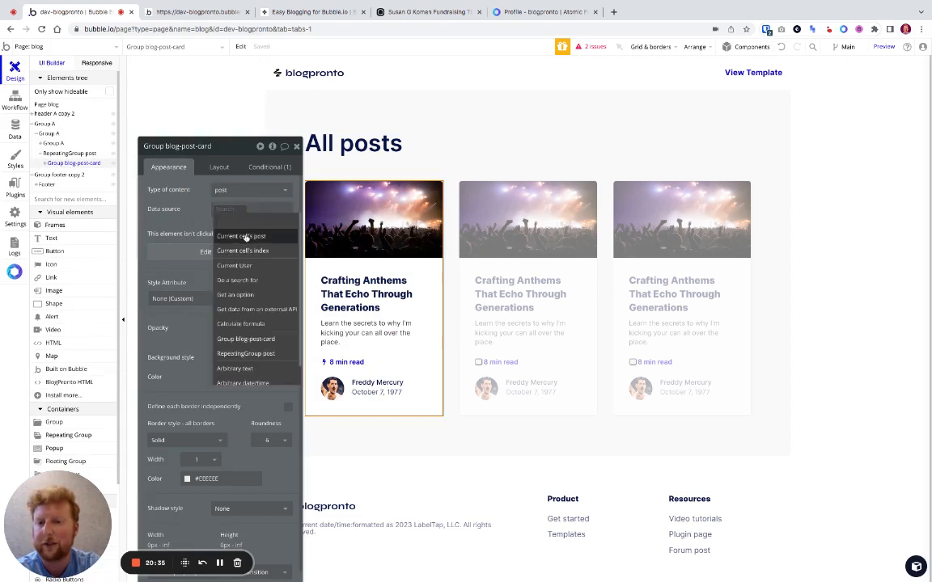
pyautogui.click(245, 236)
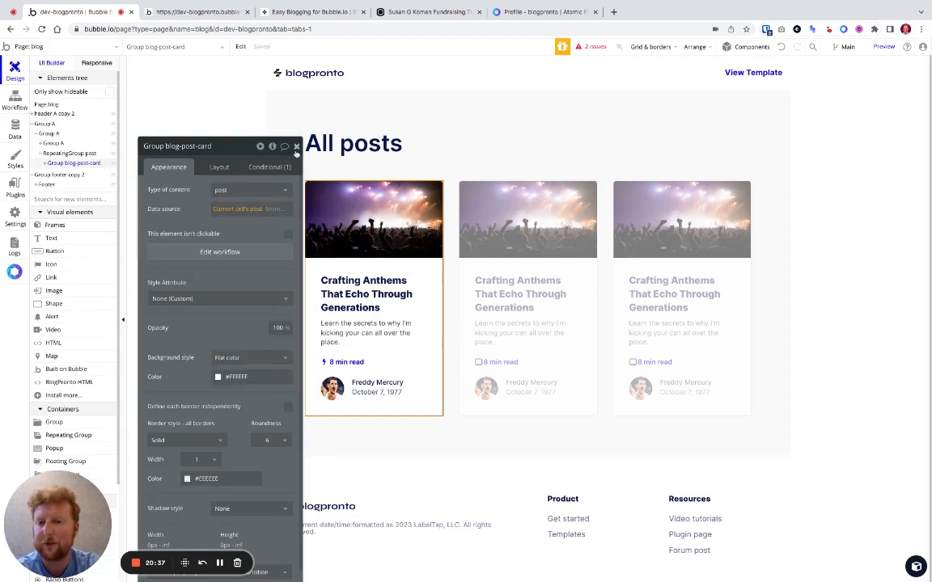
pyautogui.click(297, 146)
# - Replace the card's static image with Parent group's post's feature_image as the dynamic image, and set its run-mode rendering to Zoom
pyautogui.click(390, 219)
pyautogui.doubleClick(390, 219)
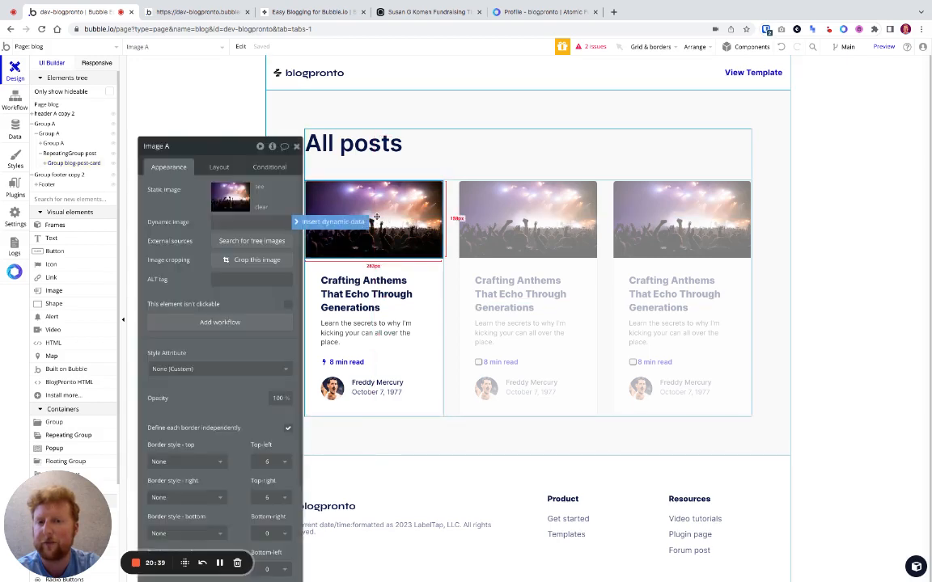
pyautogui.click(259, 207)
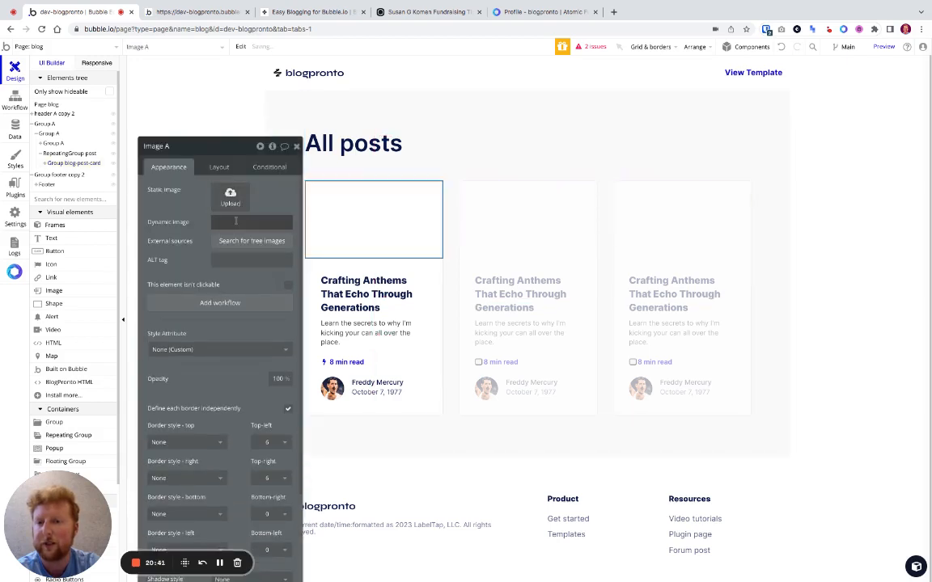
pyautogui.click(304, 223)
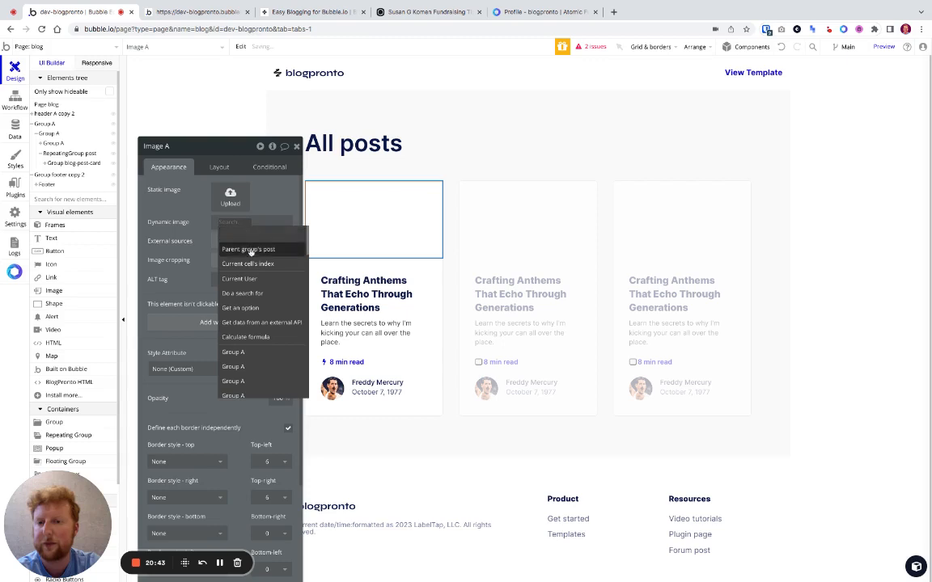
pyautogui.click(230, 234)
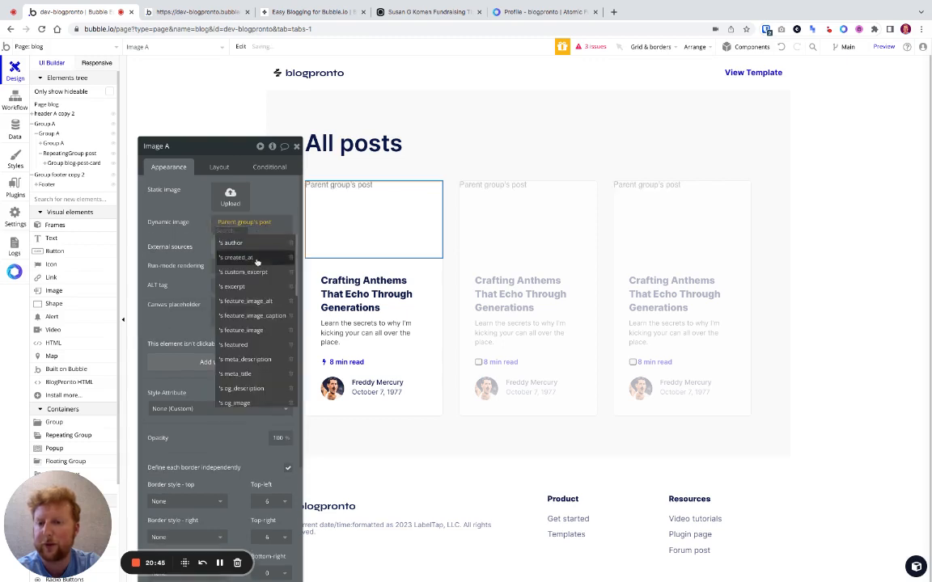
pyautogui.click(258, 329)
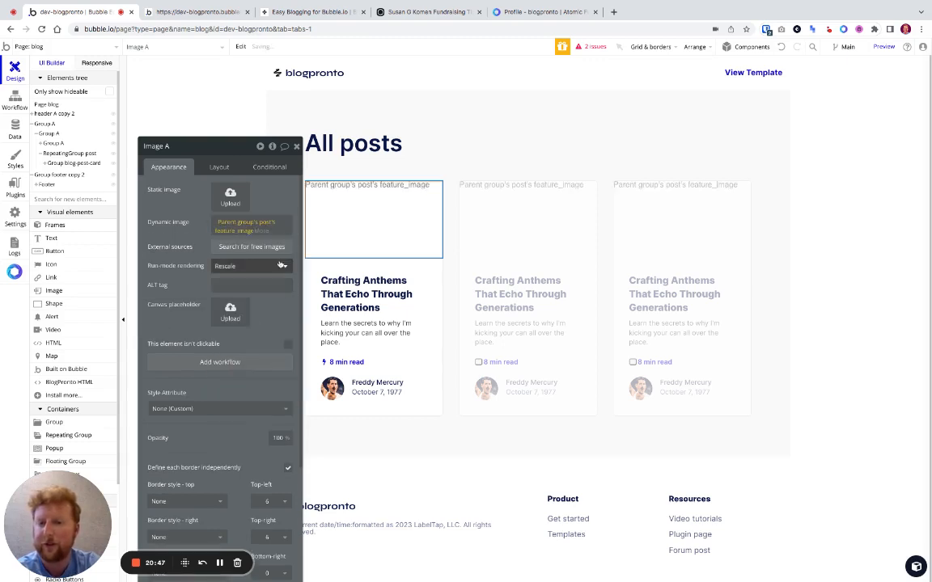
pyautogui.click(264, 233)
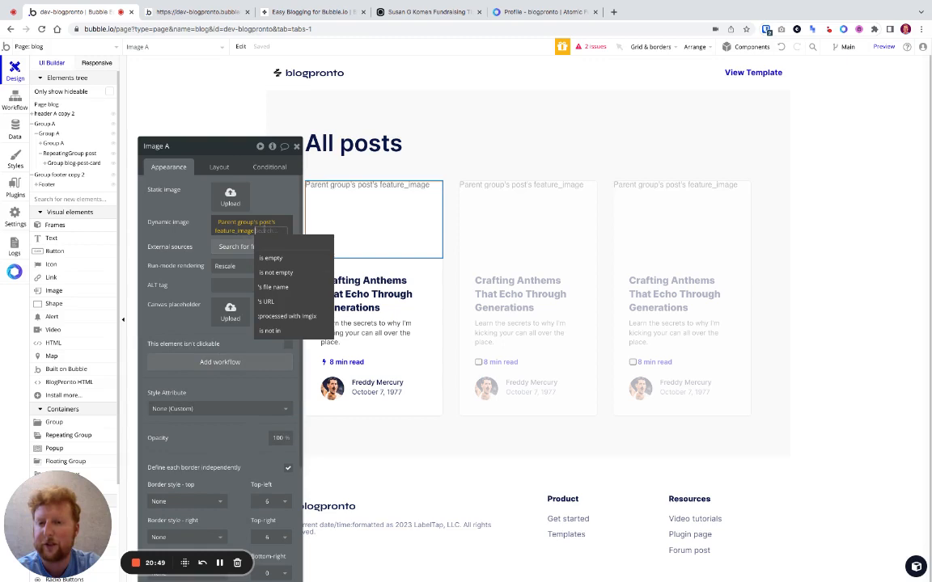
pyautogui.click(180, 229)
pyautogui.click(242, 268)
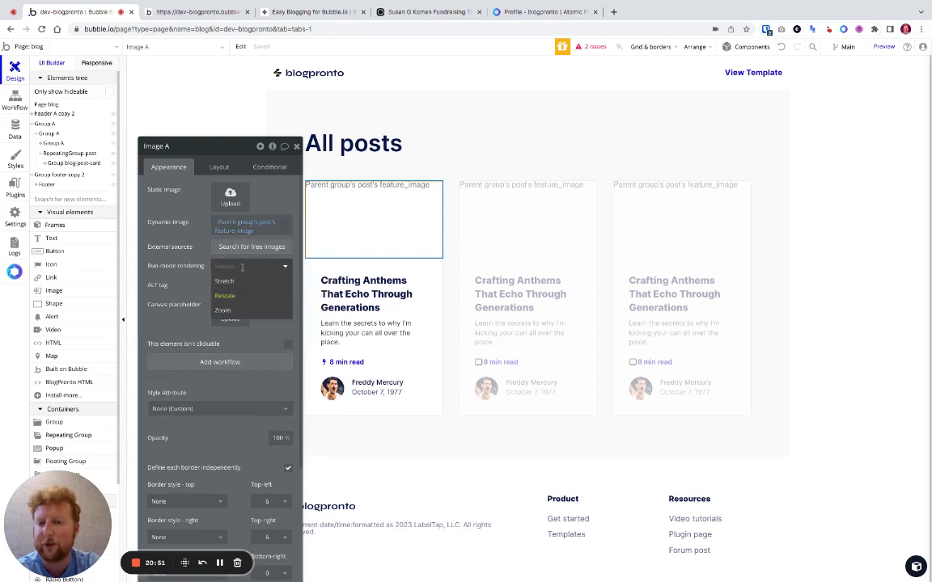
pyautogui.click(233, 310)
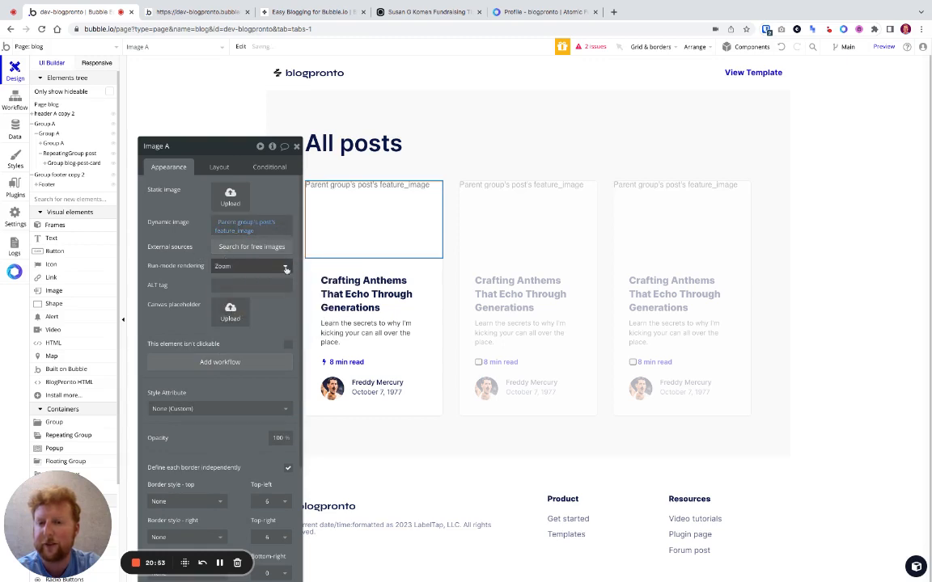
# - Replace the card title link's static text with dynamic data from its parent group, and change that group's type of content to post
pyautogui.click(296, 146)
pyautogui.doubleClick(372, 299)
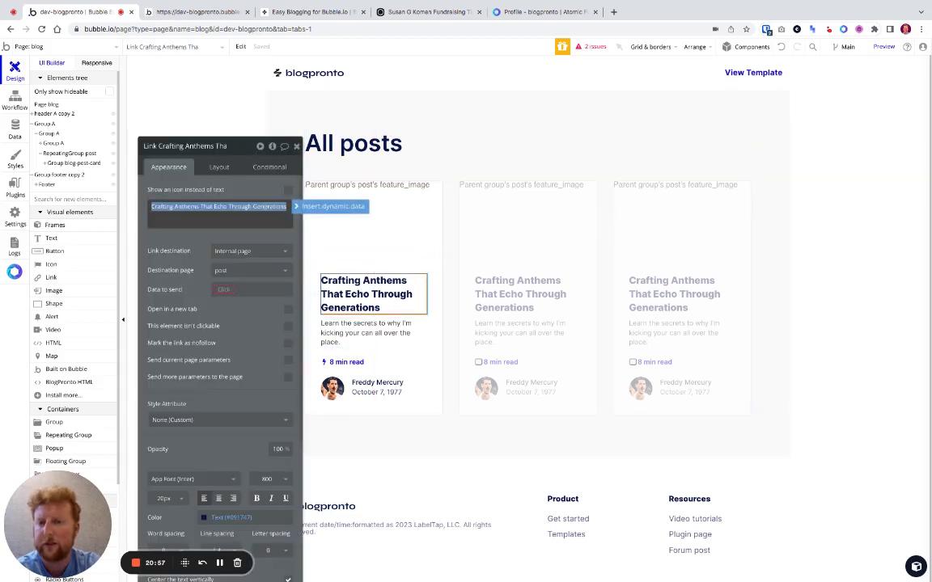
pyautogui.press('BackSpace')
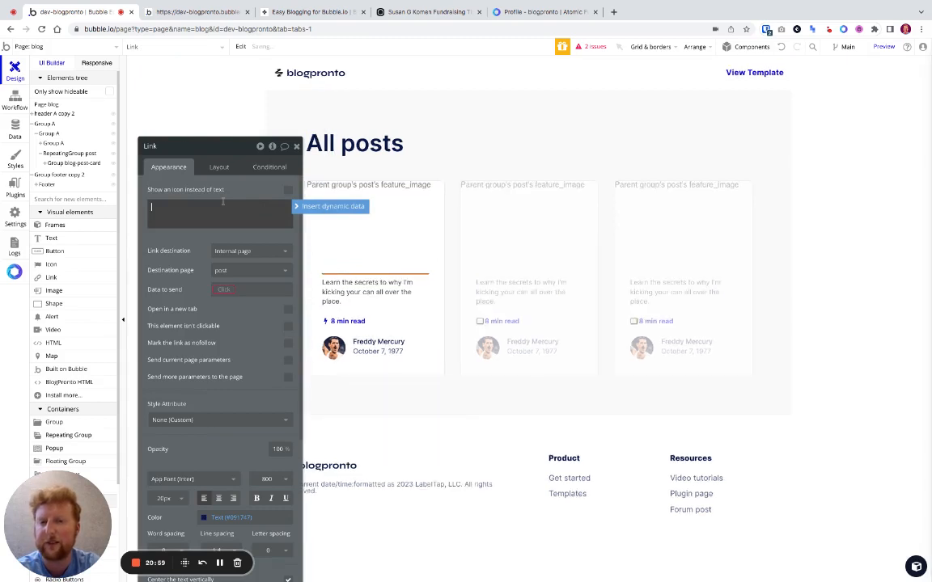
pyautogui.click(317, 211)
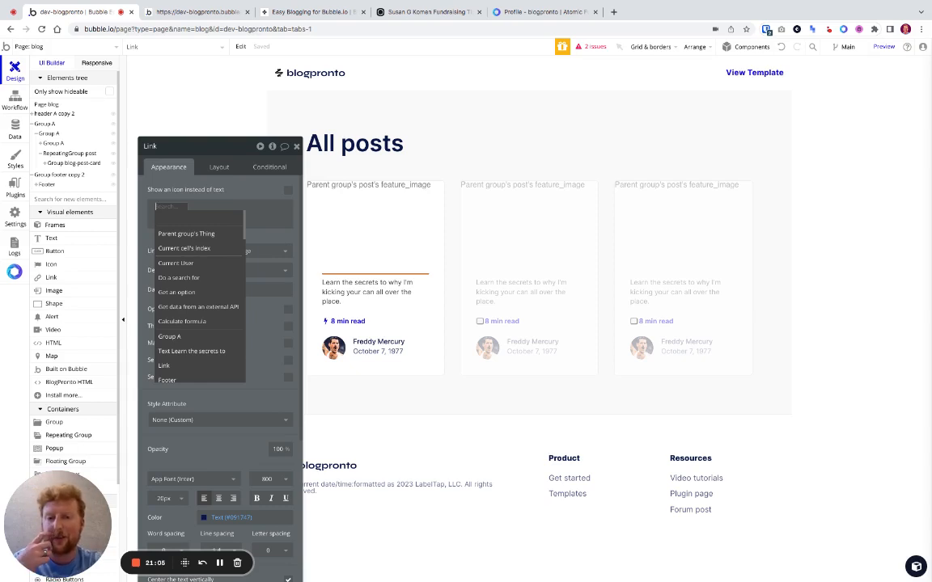
pyautogui.click(211, 235)
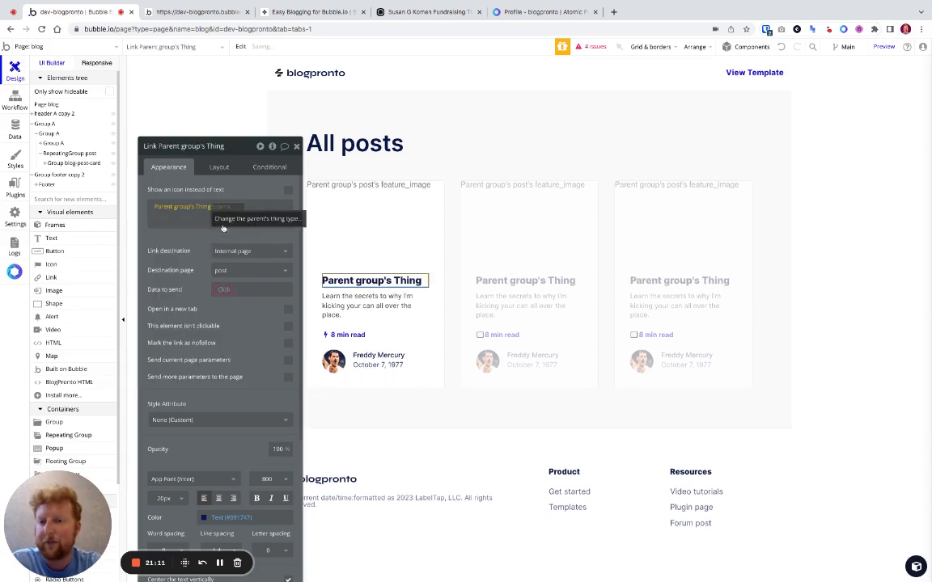
pyautogui.click(235, 226)
pyautogui.click(475, 126)
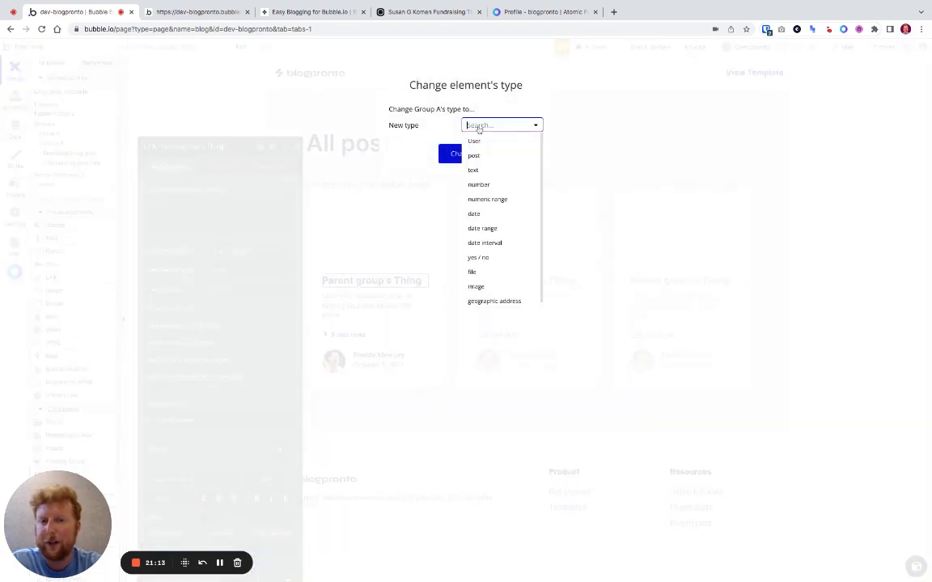
pyautogui.click(473, 156)
pyautogui.click(462, 154)
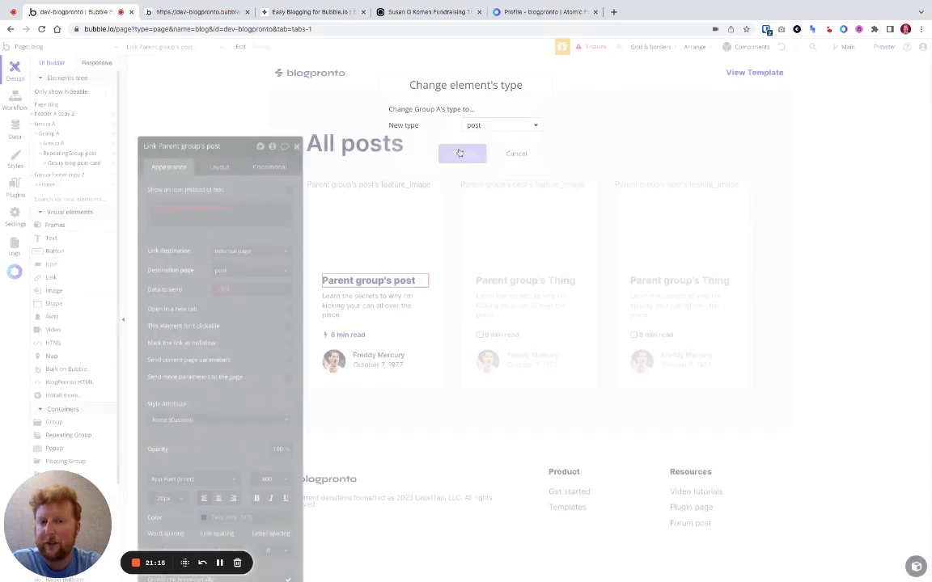
# - Complete the title link's text as Parent group's post's post_title, and set its data to send to Parent group's post
pyautogui.click(218, 209)
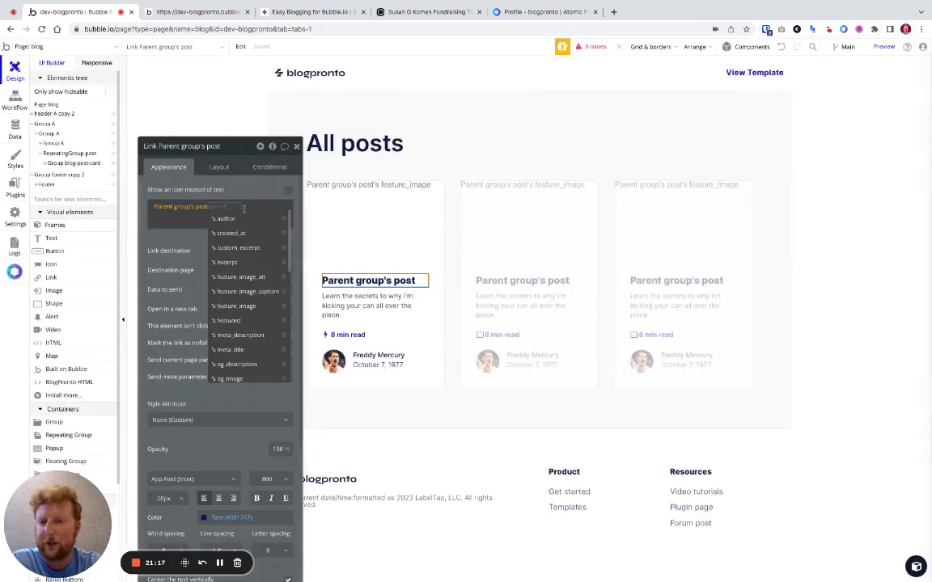
pyautogui.write('title')
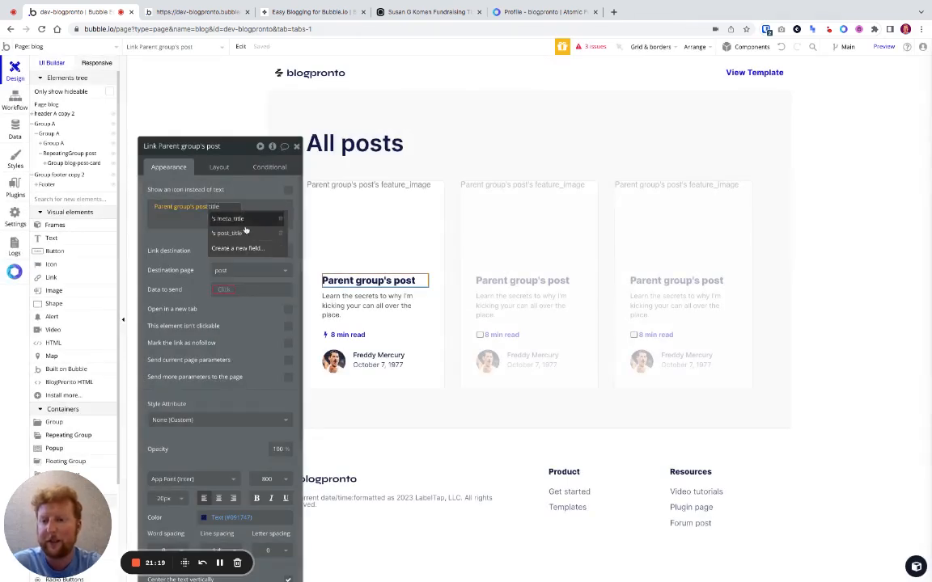
pyautogui.click(246, 235)
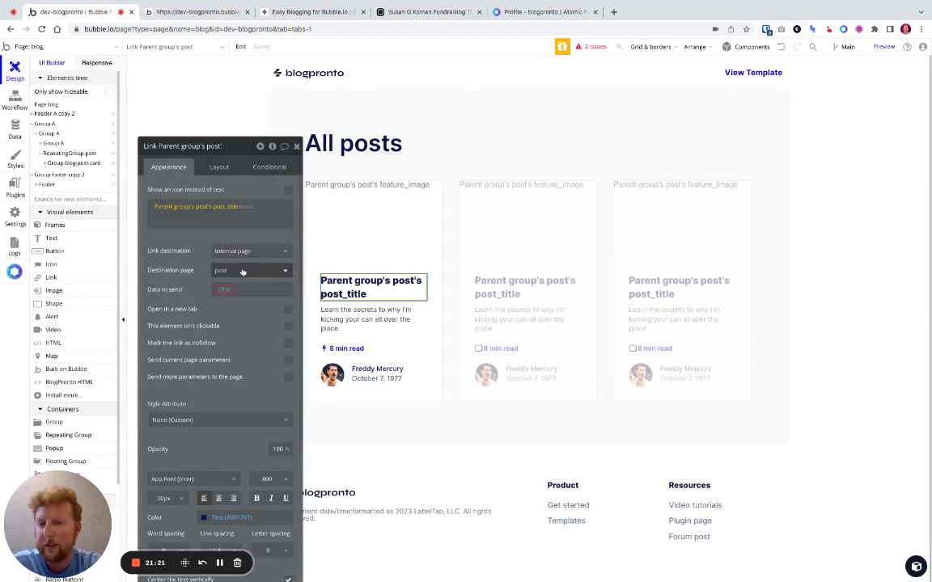
pyautogui.click(224, 289)
pyautogui.click(244, 301)
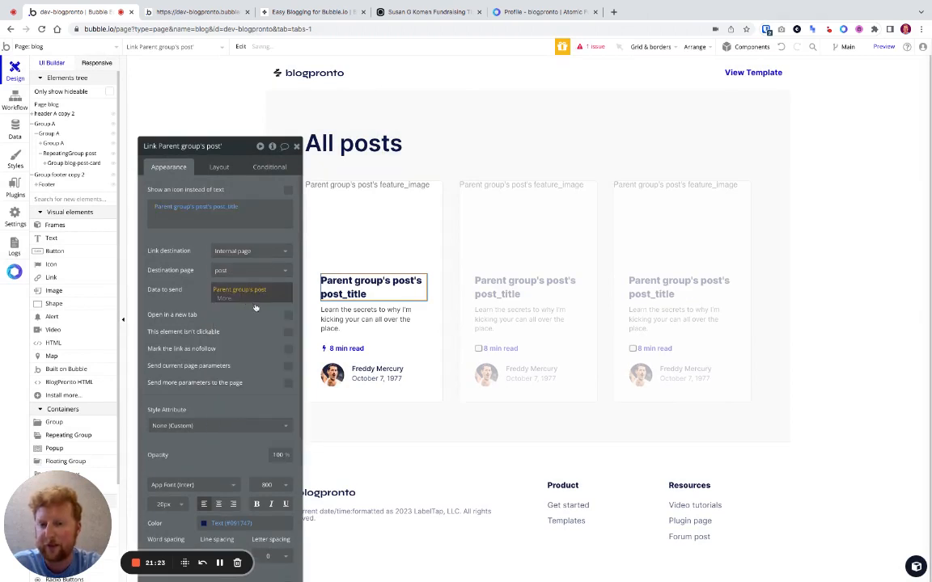
# - Source both nested text groups in the card from their parent group's post, changing the enclosing group's type of content to post
pyautogui.click(385, 307)
pyautogui.click(234, 209)
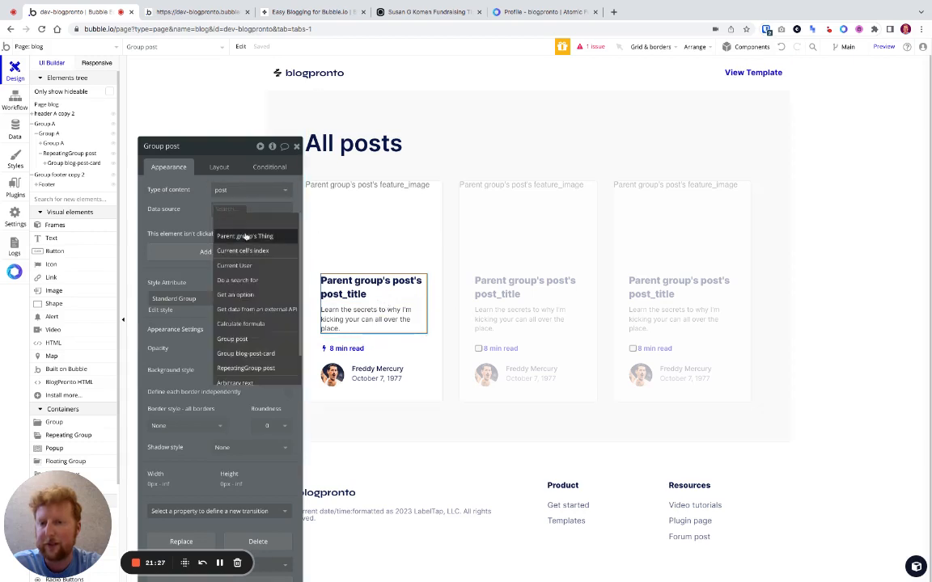
pyautogui.click(246, 236)
pyautogui.click(258, 233)
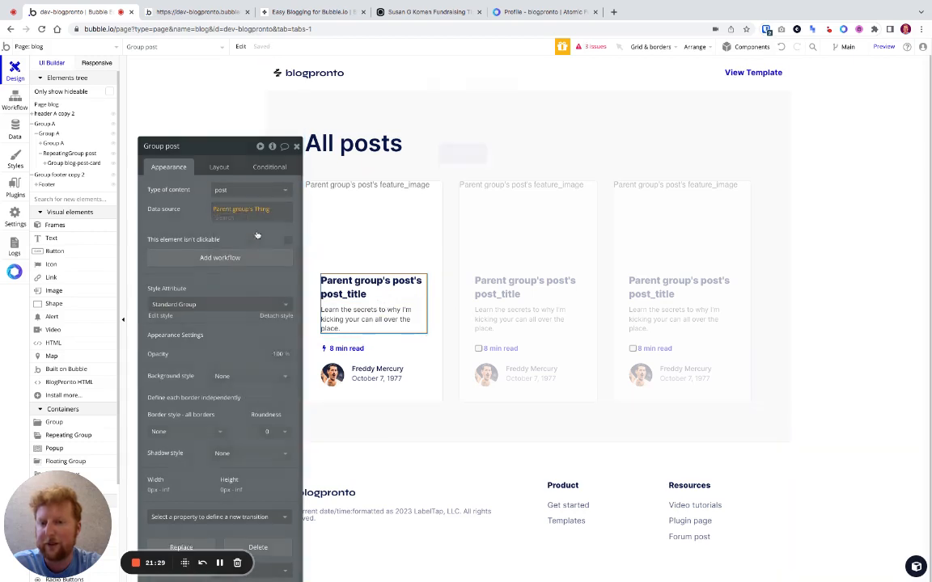
pyautogui.click(485, 124)
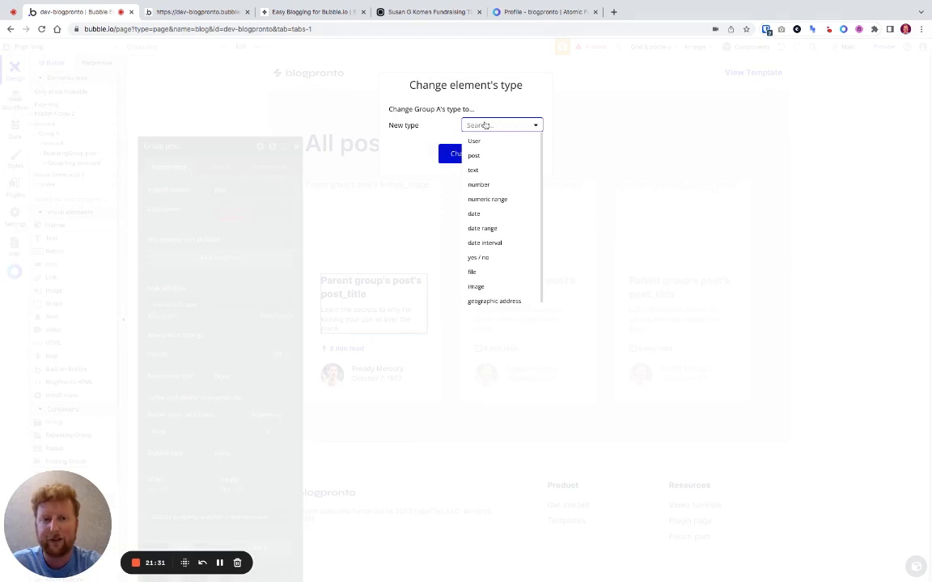
pyautogui.click(472, 156)
pyautogui.click(470, 154)
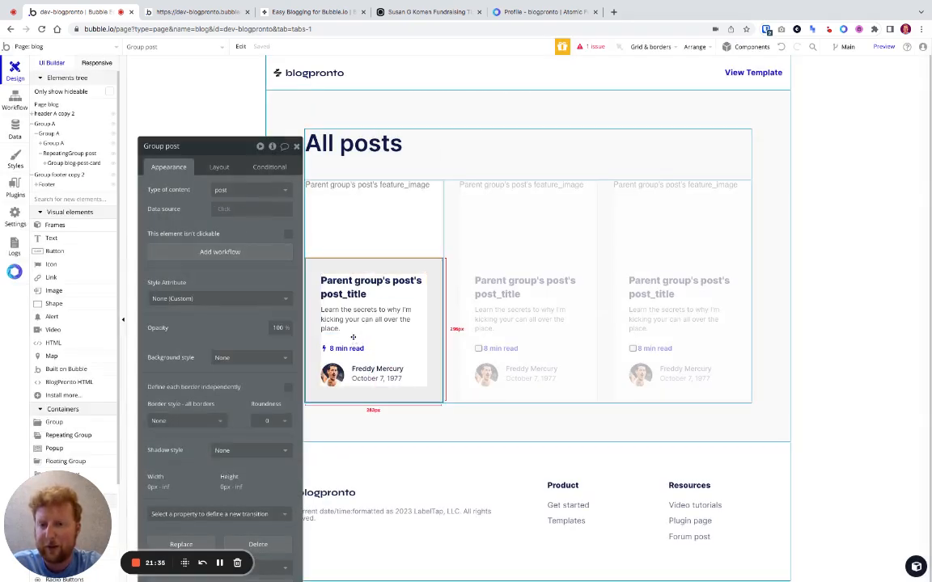
pyautogui.click(228, 207)
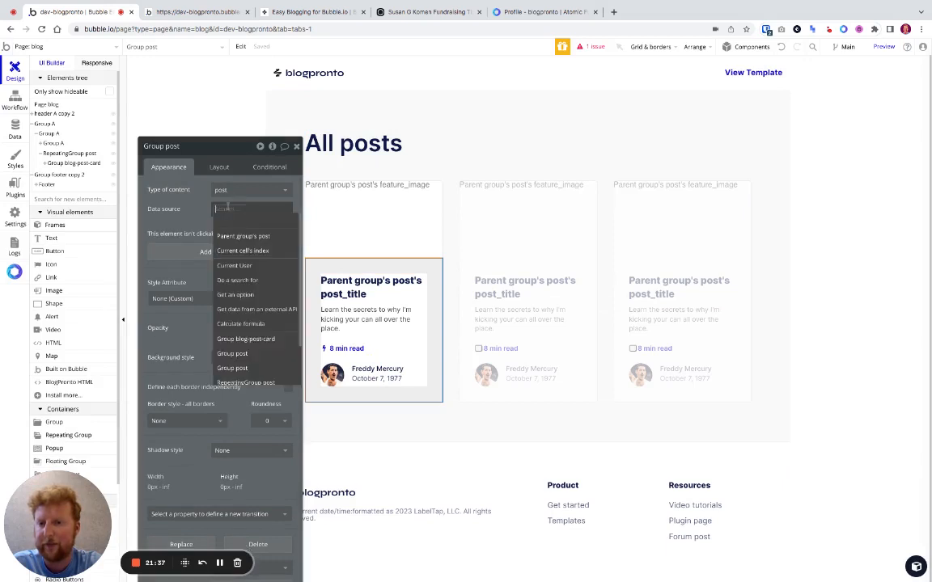
pyautogui.click(250, 232)
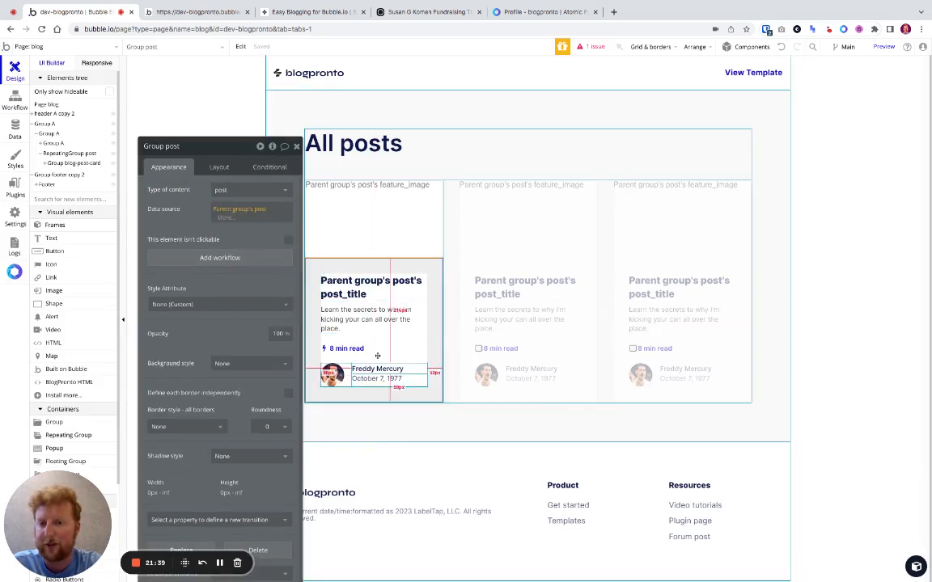
# - Replace the placeholder description under the card title with Parent group's post's excerpt
pyautogui.click(363, 308)
pyautogui.click(222, 194)
pyautogui.hotkey('ctrl', 'a')
pyautogui.press('BackSpace')
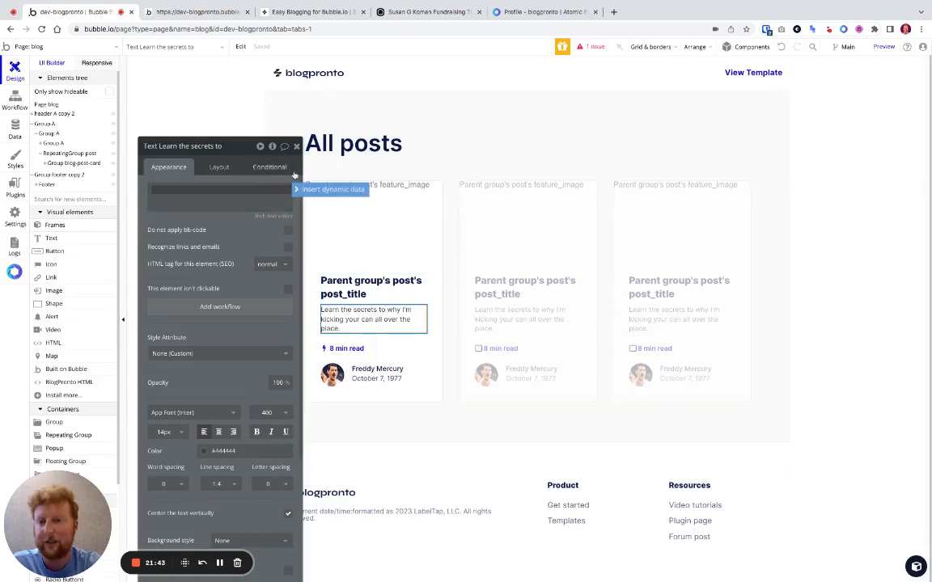
pyautogui.click(310, 193)
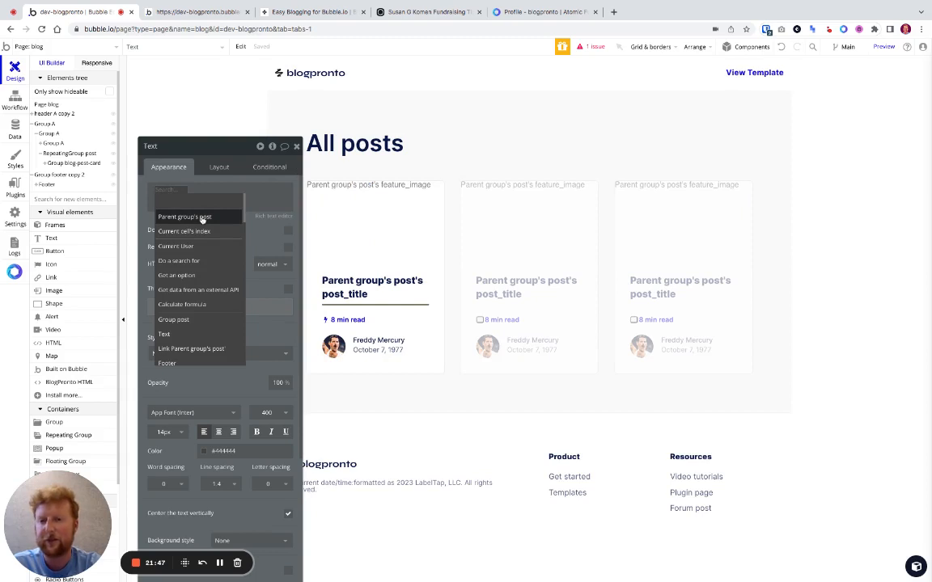
pyautogui.click(202, 219)
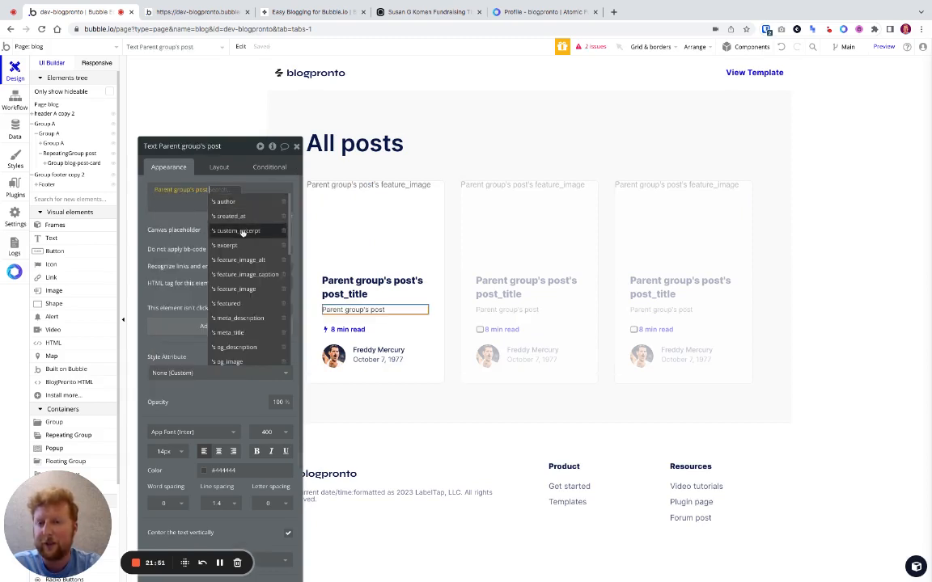
pyautogui.click(241, 244)
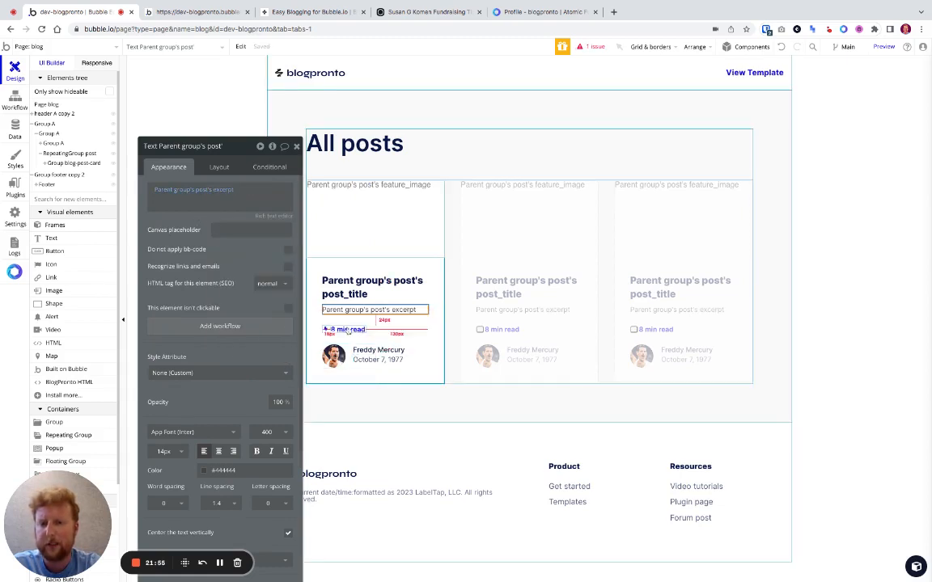
# - Truncate the card's excerpt to 50 characters and append "..." after the dynamic expression
pyautogui.click(231, 191)
pyautogui.click(252, 190)
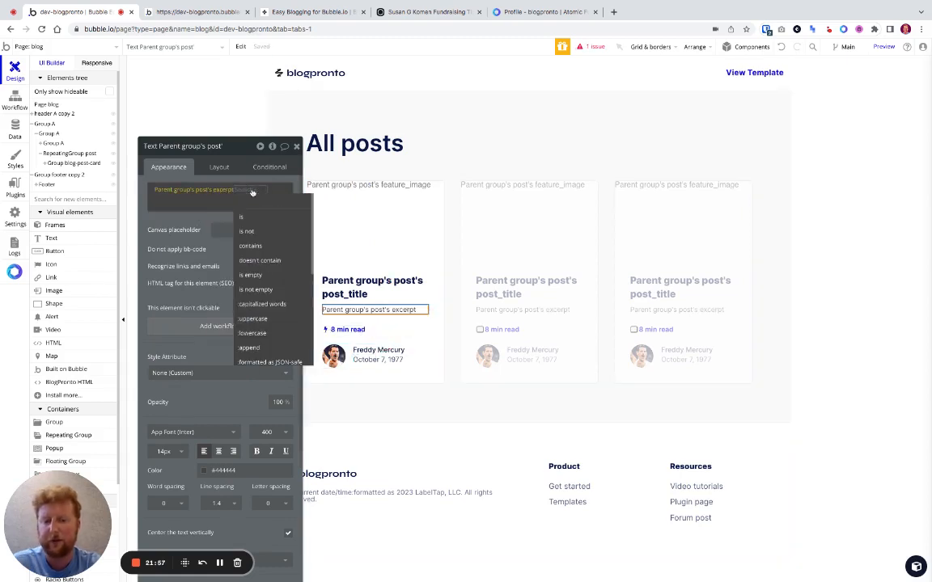
pyautogui.write('trun')
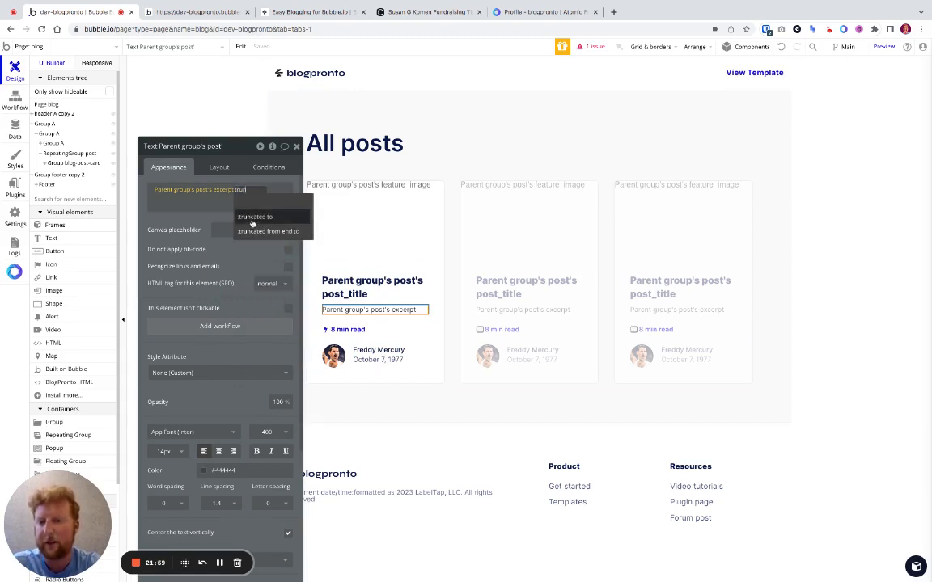
pyautogui.click(252, 221)
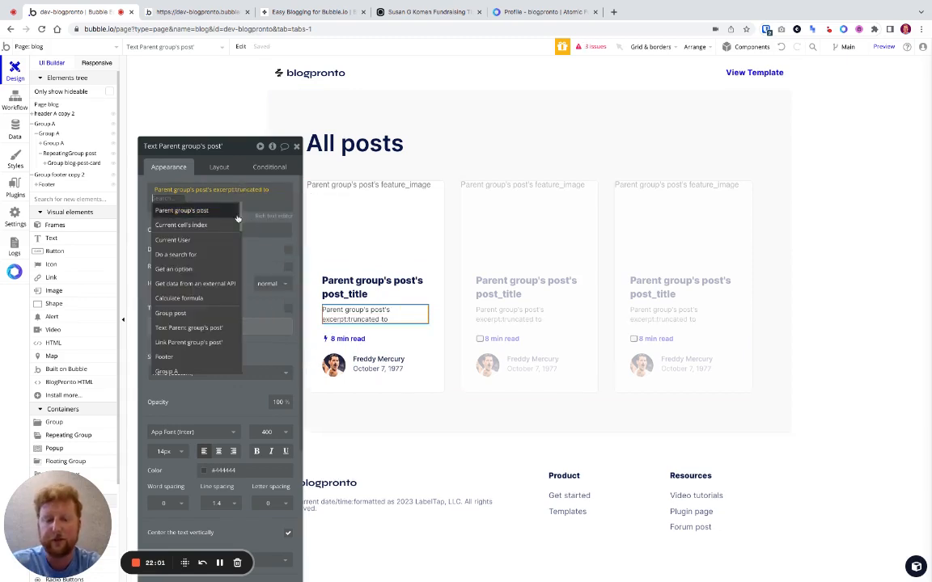
pyautogui.write('50')
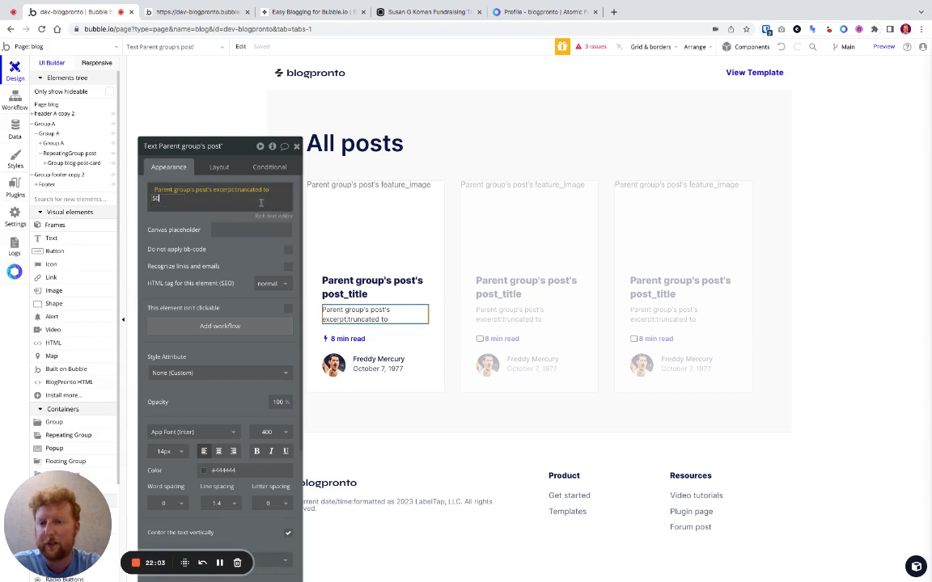
pyautogui.click(260, 201)
pyautogui.click(240, 199)
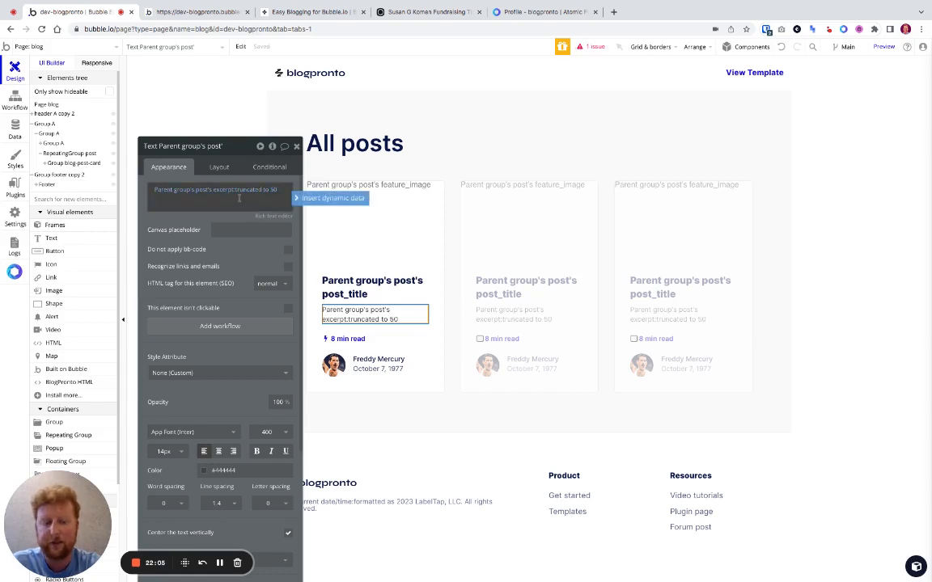
pyautogui.write('...')
pyautogui.click(187, 221)
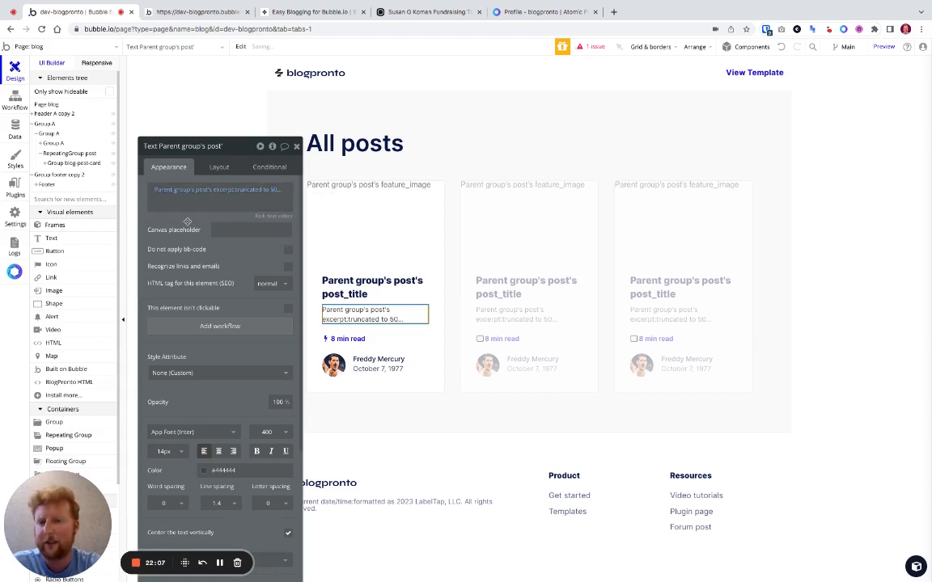
# - Replace the 8 in "8 min read" with dynamic data from its parent group, and change that group's type of content to post
pyautogui.click(333, 339)
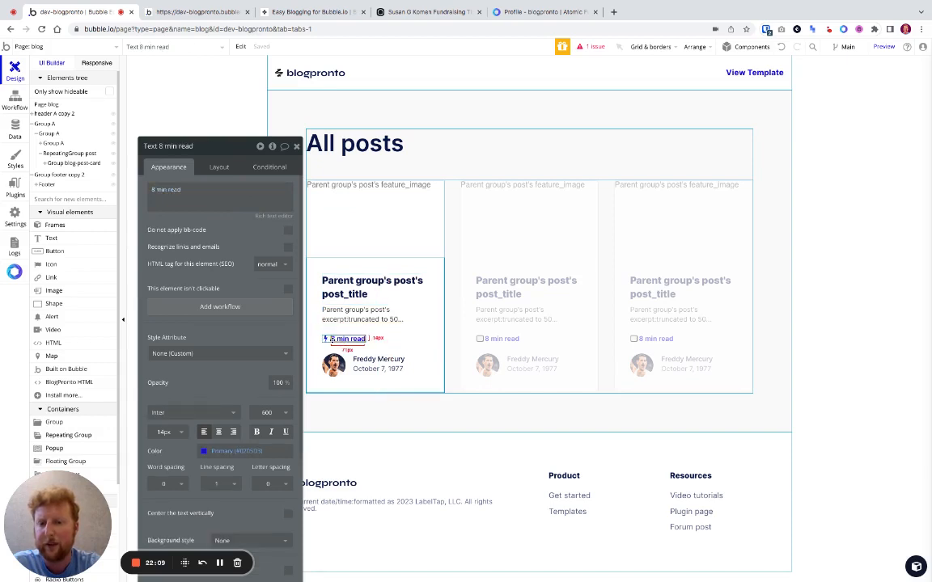
pyautogui.click(159, 190)
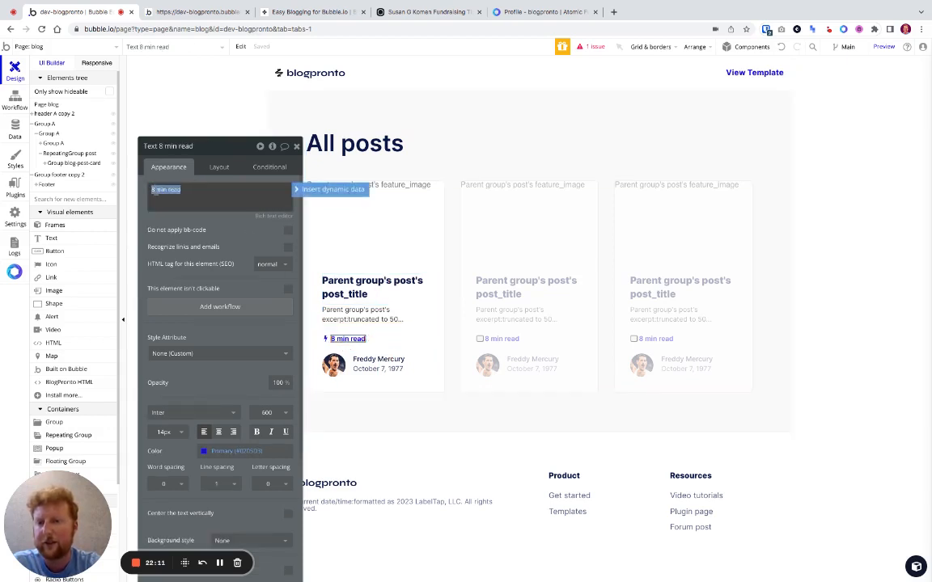
pyautogui.click(157, 191)
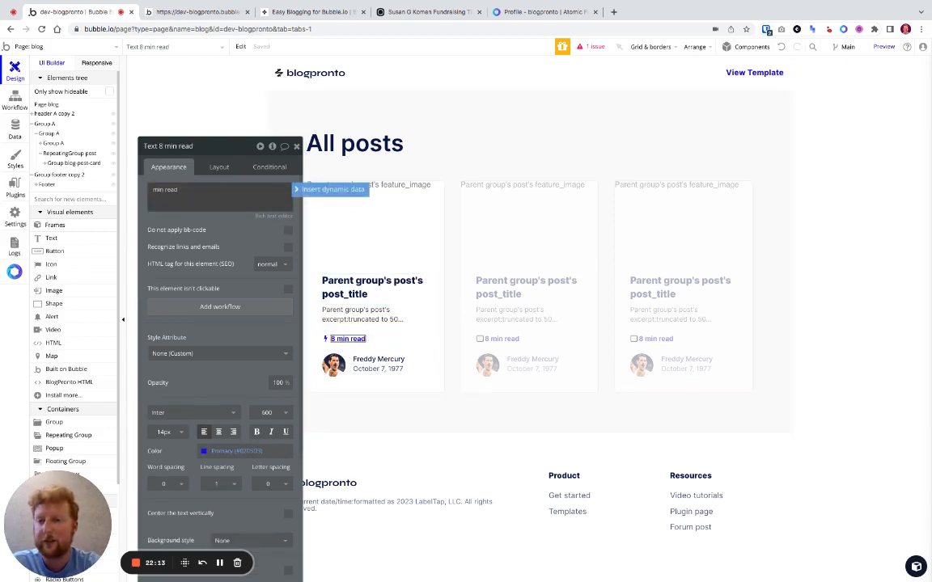
pyautogui.click(331, 190)
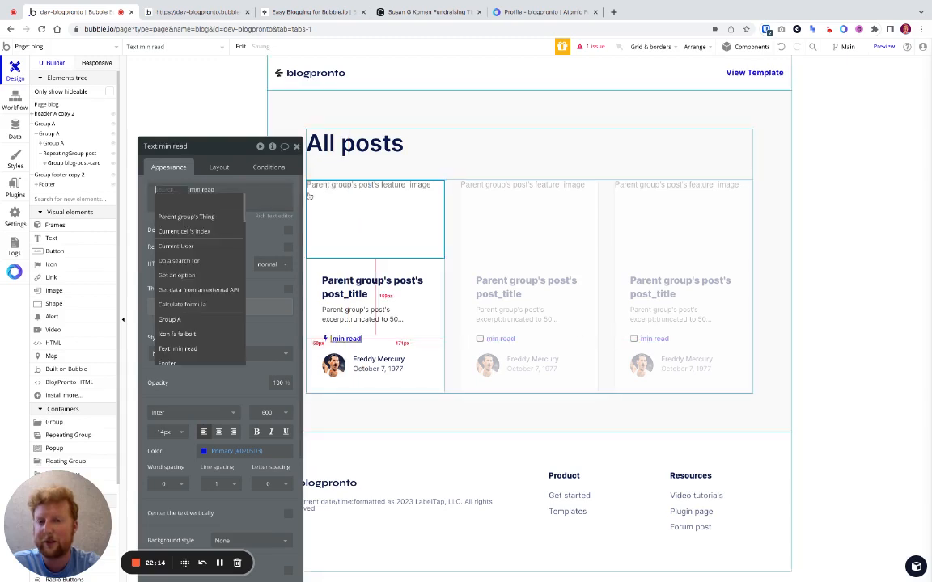
pyautogui.click(194, 217)
pyautogui.click(270, 202)
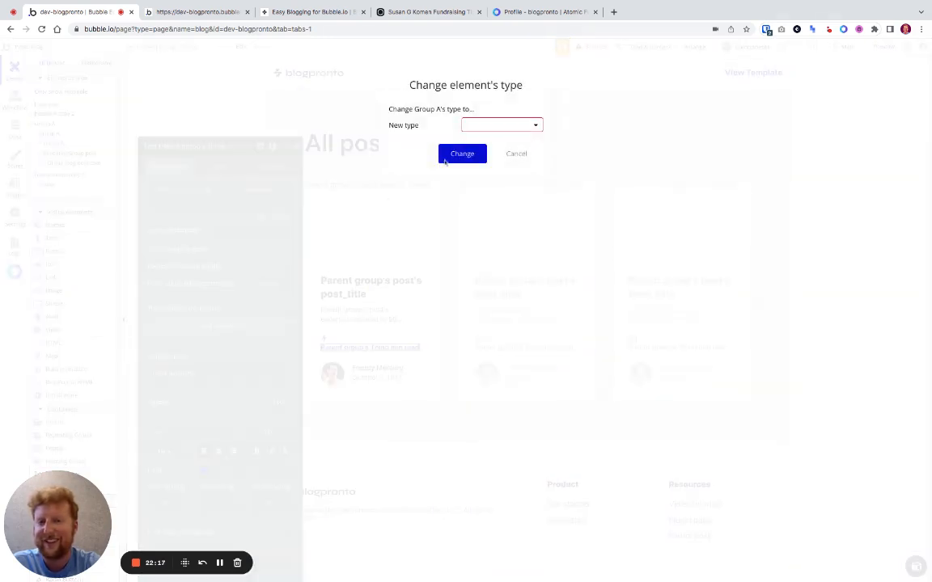
pyautogui.click(493, 125)
pyautogui.click(474, 155)
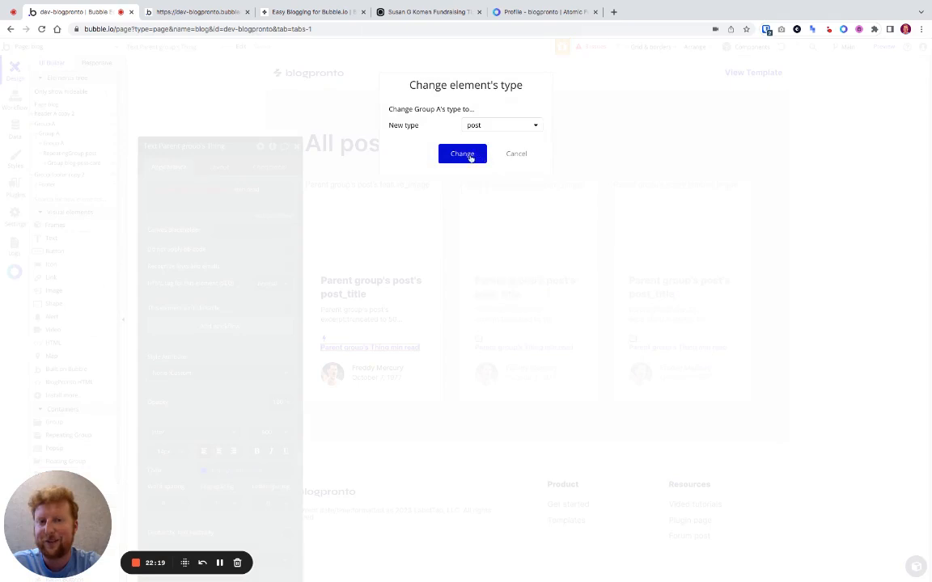
pyautogui.click(472, 154)
# - Complete the read-time expression with the post's reading_time field in front of "min read"
pyautogui.click(221, 192)
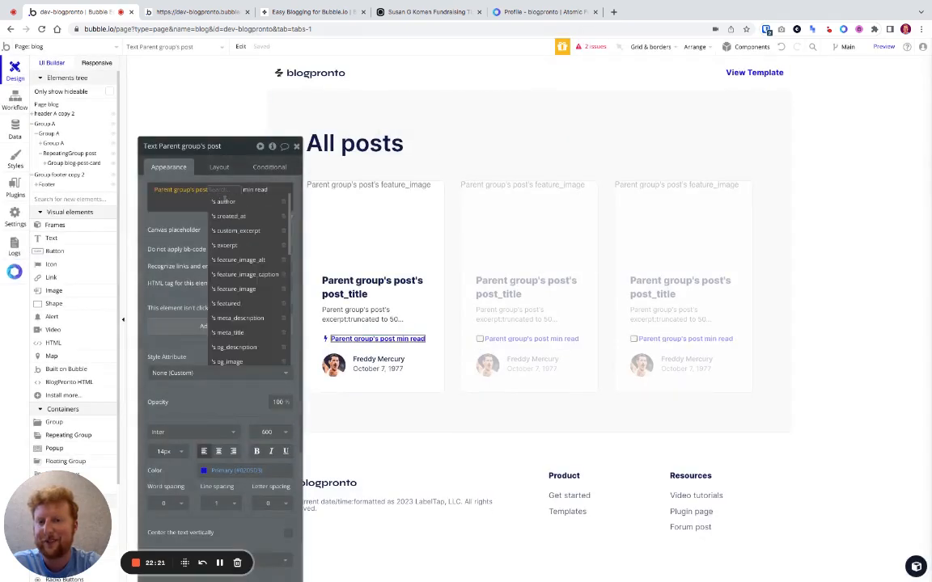
pyautogui.write('read')
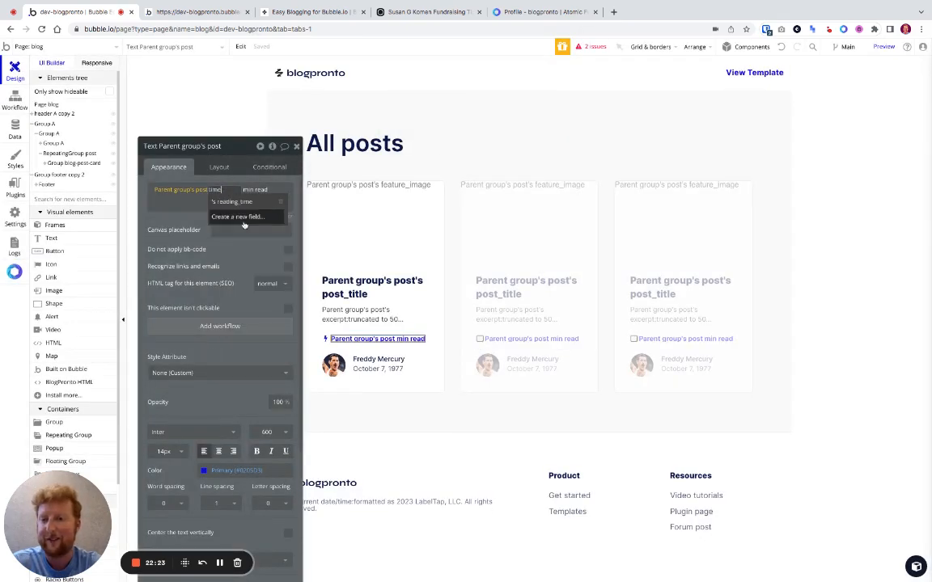
pyautogui.click(243, 203)
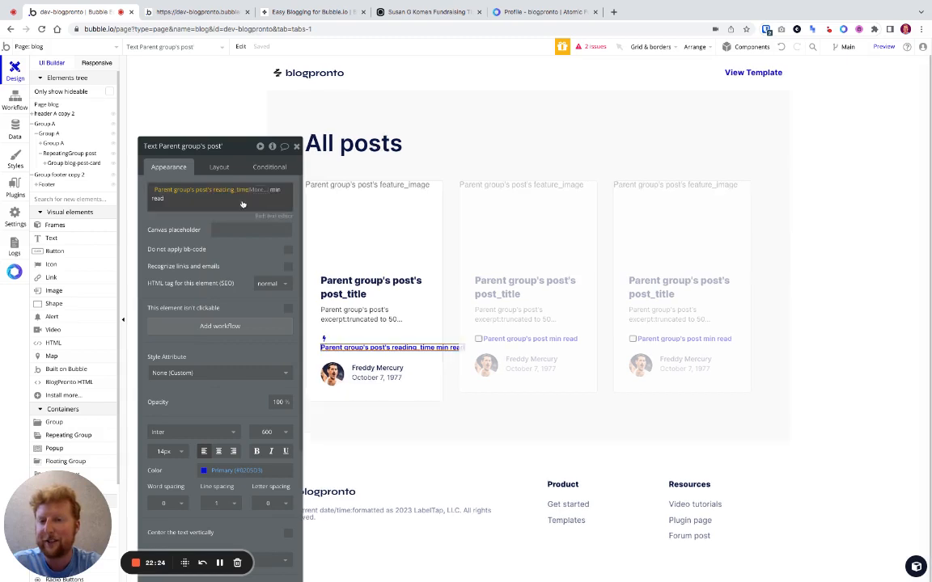
# - Set the data source of the group holding the card's read time to Parent group's post
pyautogui.click(406, 327)
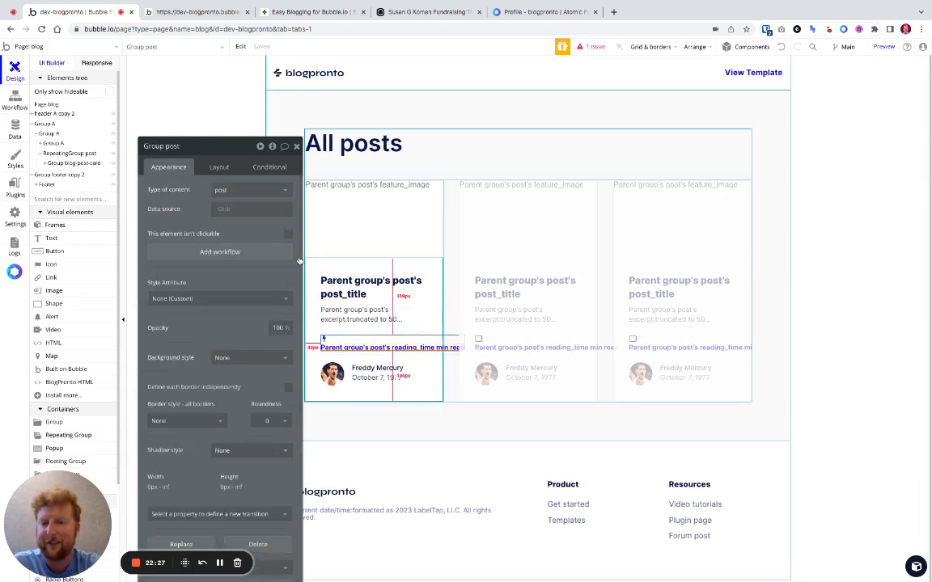
pyautogui.click(223, 209)
pyautogui.click(244, 235)
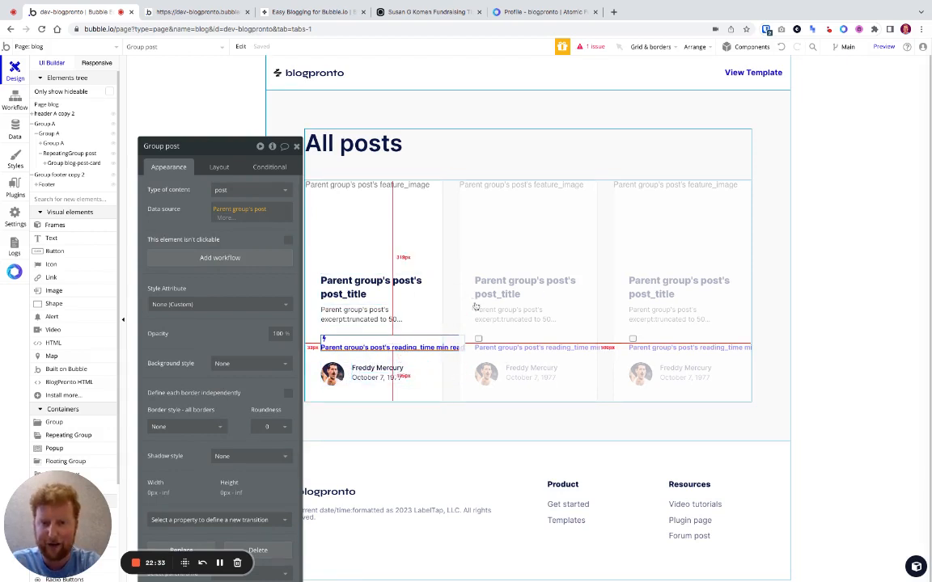
# - Turn off fitting width to content for the read-time text and for the group that contains it
pyautogui.click(357, 347)
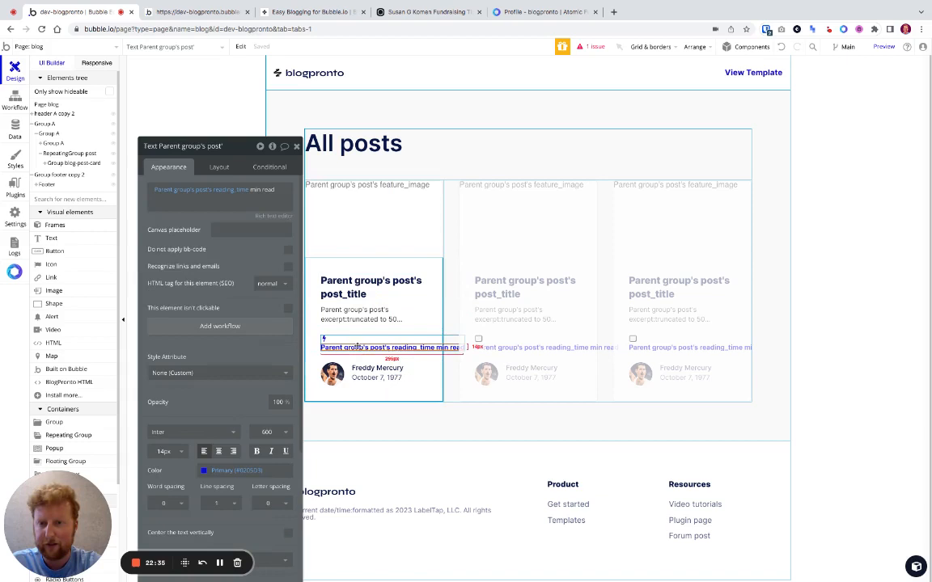
pyautogui.click(218, 167)
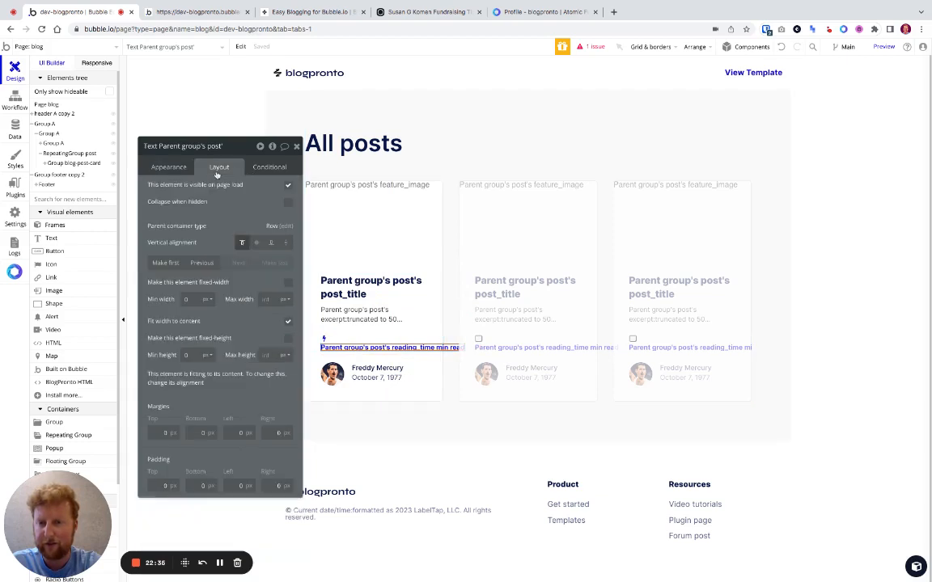
pyautogui.click(288, 324)
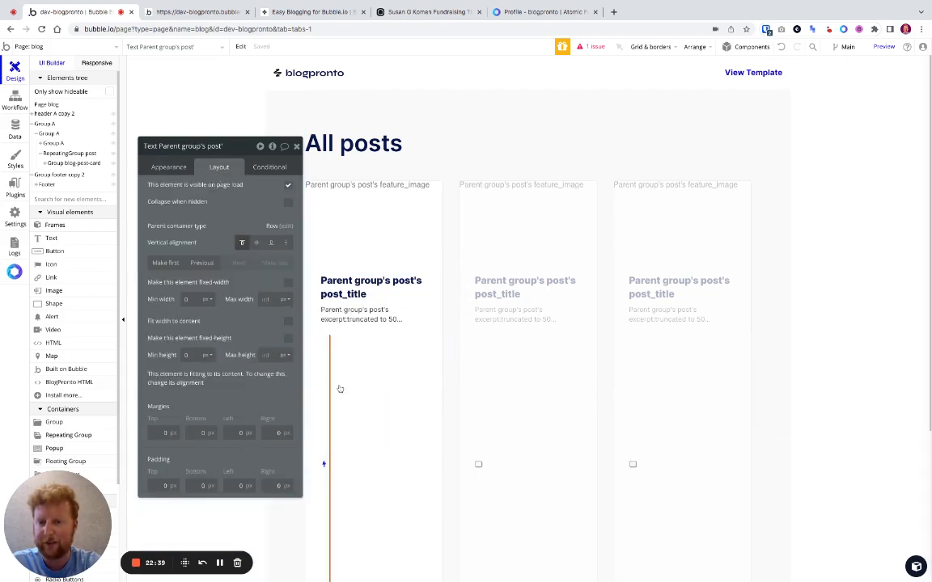
pyautogui.click(326, 461)
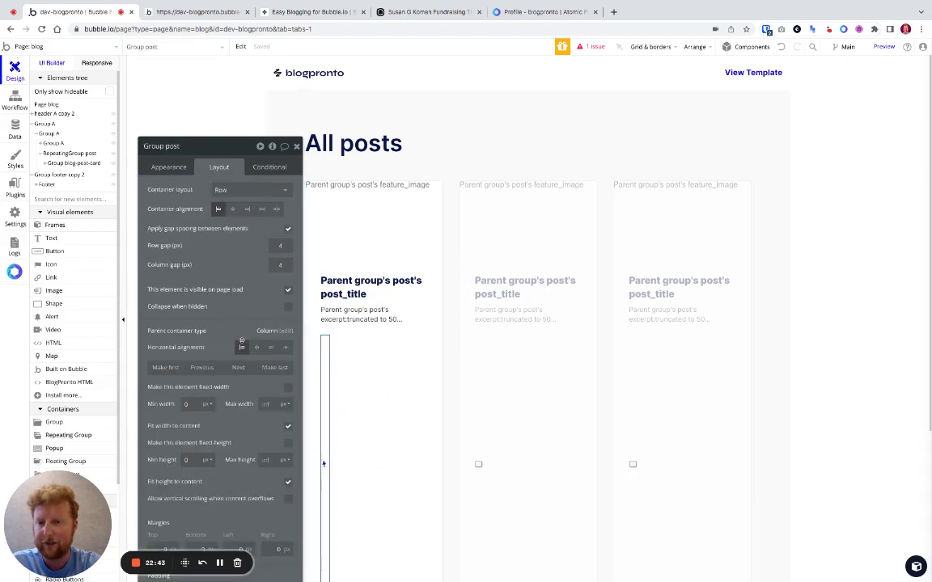
pyautogui.click(288, 428)
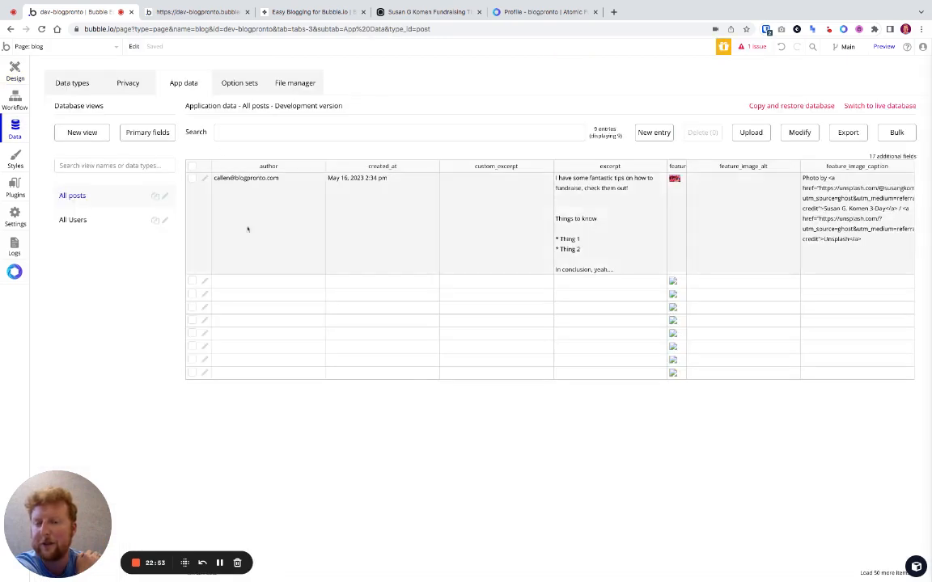
# - Delete the eight empty post entries from the development app data, keeping the filled-in post
pyautogui.click(192, 294)
pyautogui.click(192, 307)
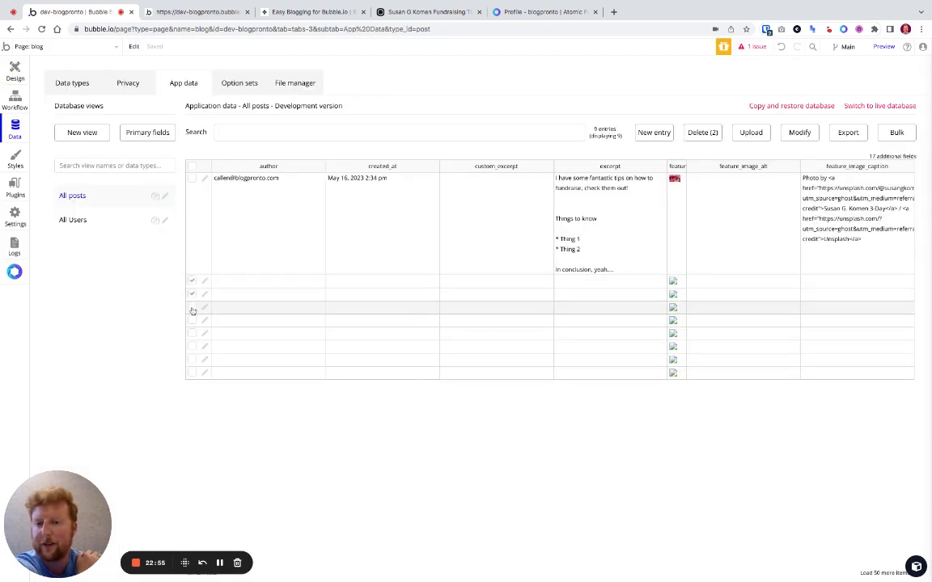
pyautogui.click(191, 320)
pyautogui.click(192, 336)
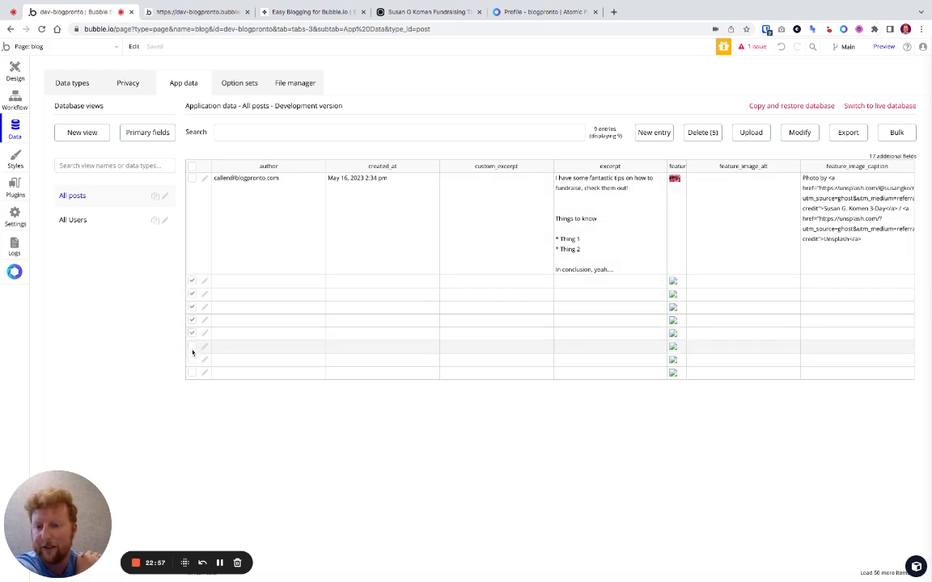
pyautogui.click(191, 348)
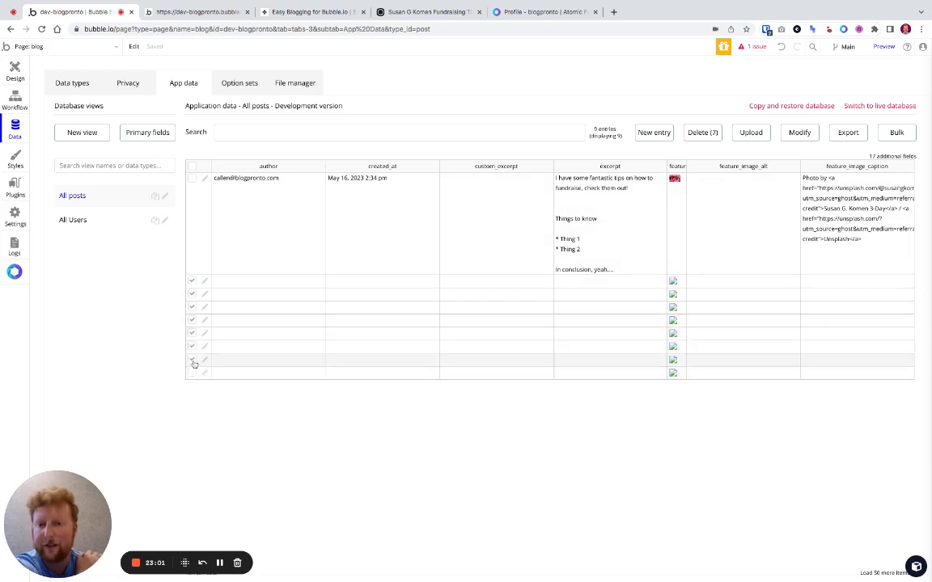
pyautogui.click(192, 371)
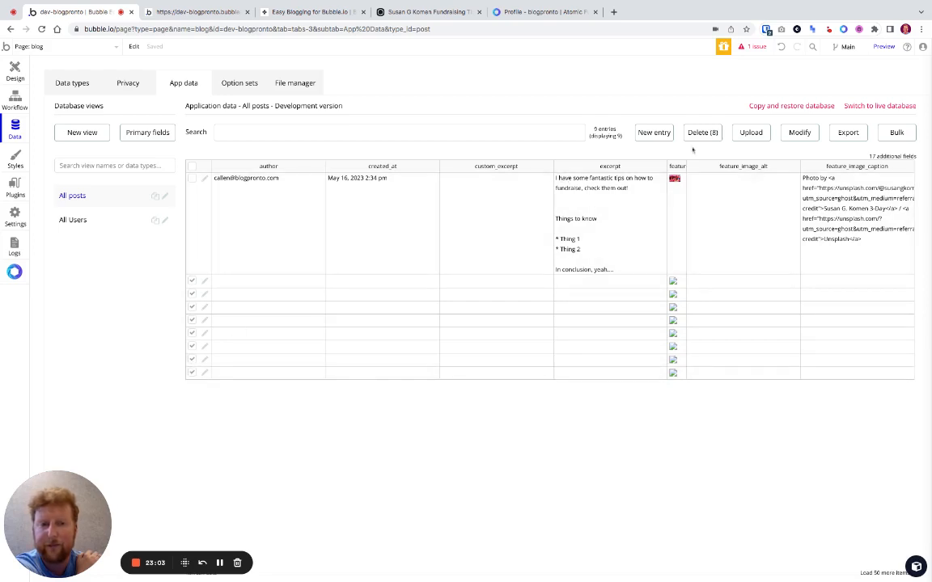
pyautogui.click(703, 134)
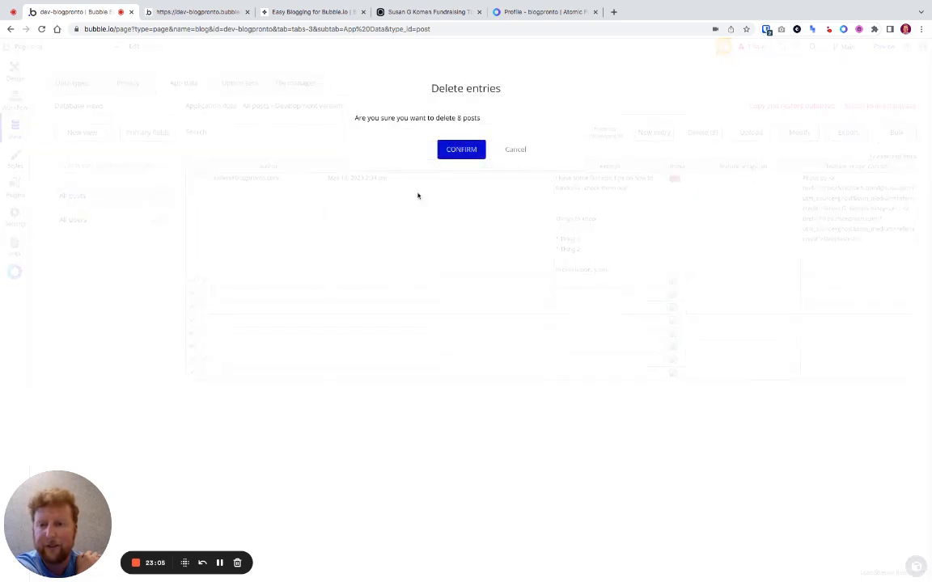
pyautogui.click(459, 148)
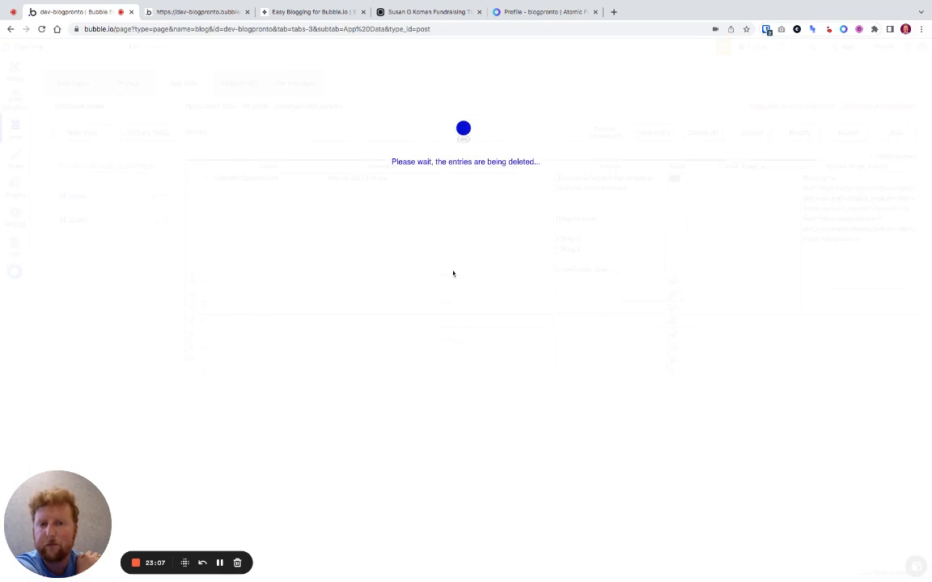
pyautogui.click(461, 162)
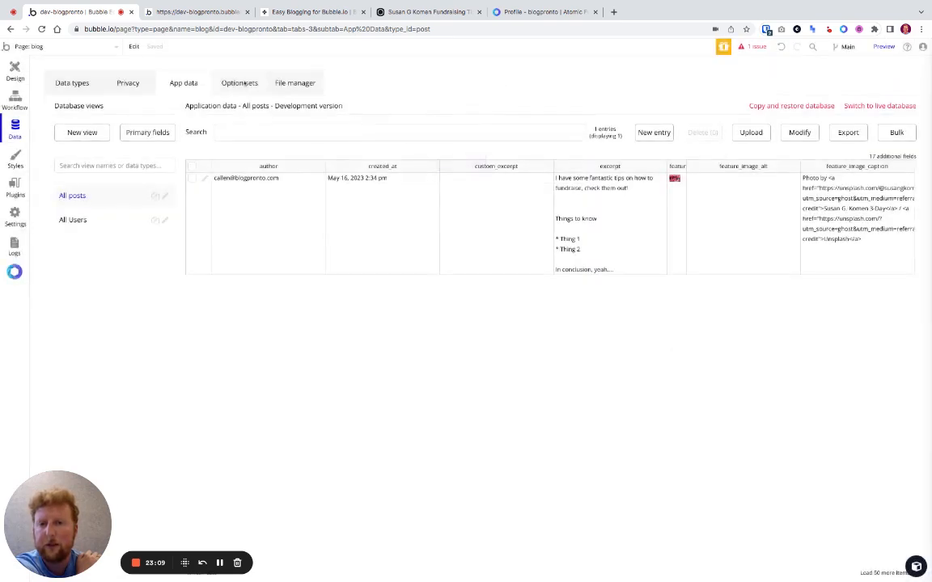
# - Load the blog page in the live preview by ending the URL in "blog", and test the post card's link
pyautogui.click(198, 12)
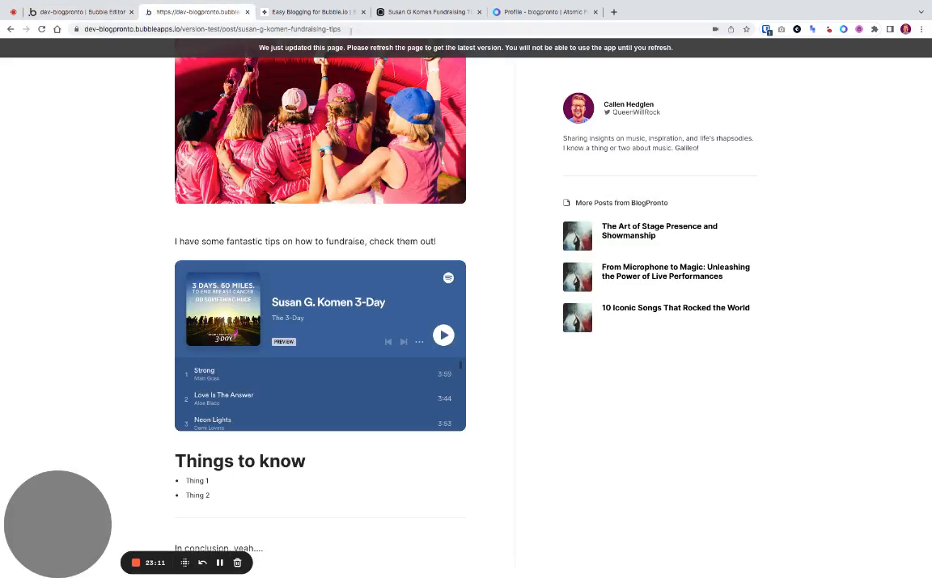
pyautogui.moveTo(344, 30); pyautogui.dragTo(236, 31)
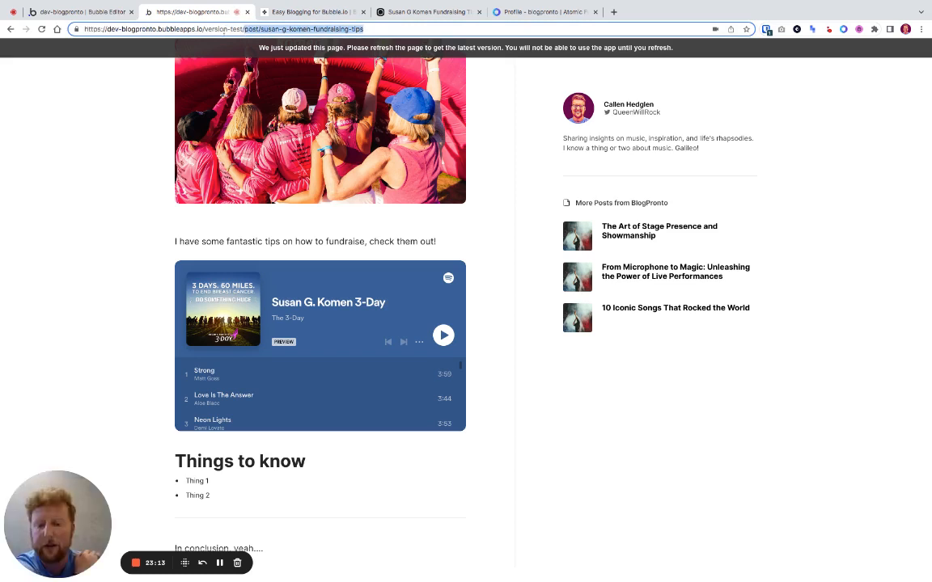
pyautogui.write('blog')
pyautogui.press('Return')
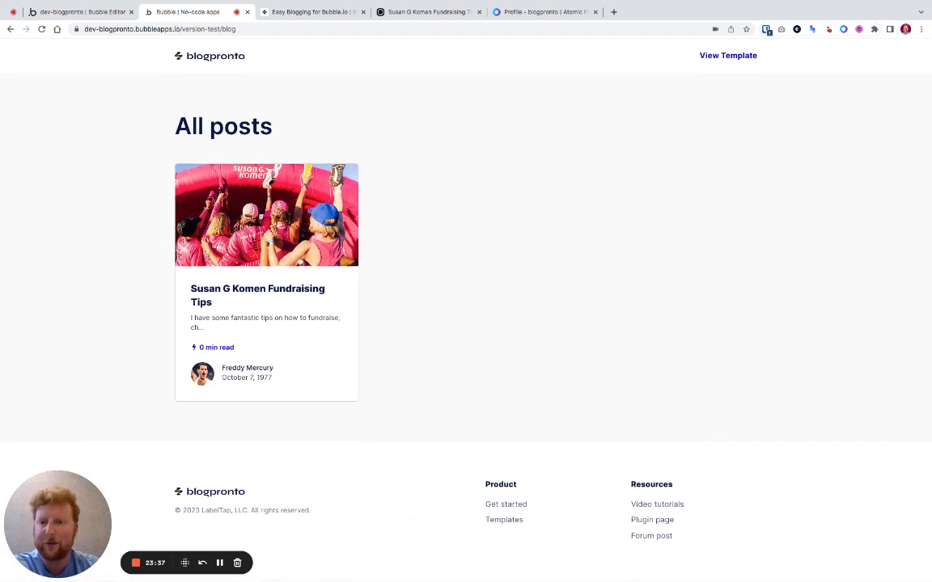
pyautogui.click(231, 241)
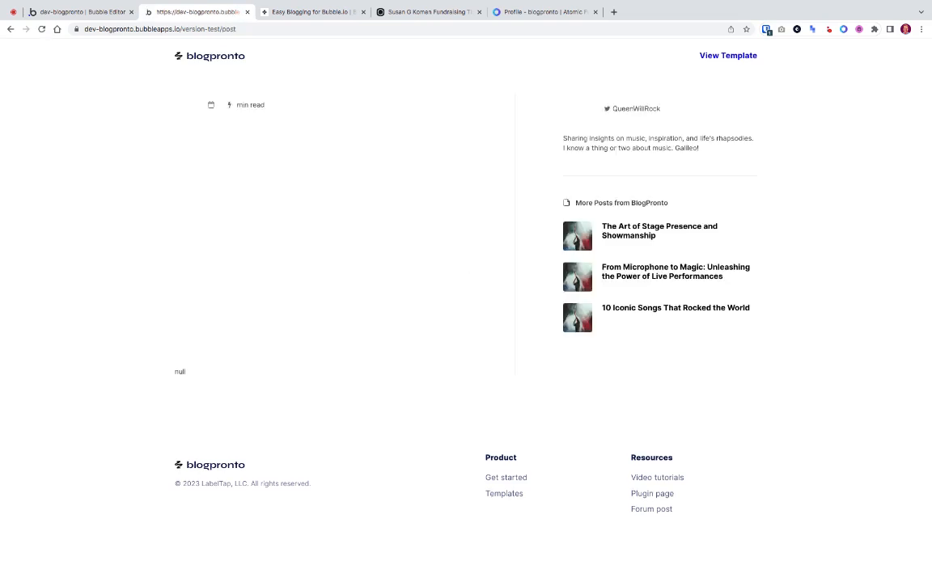
# - In the blog-post-card click workflow, set the Go to page post action's data to send to Current cell's post
pyautogui.click(89, 12)
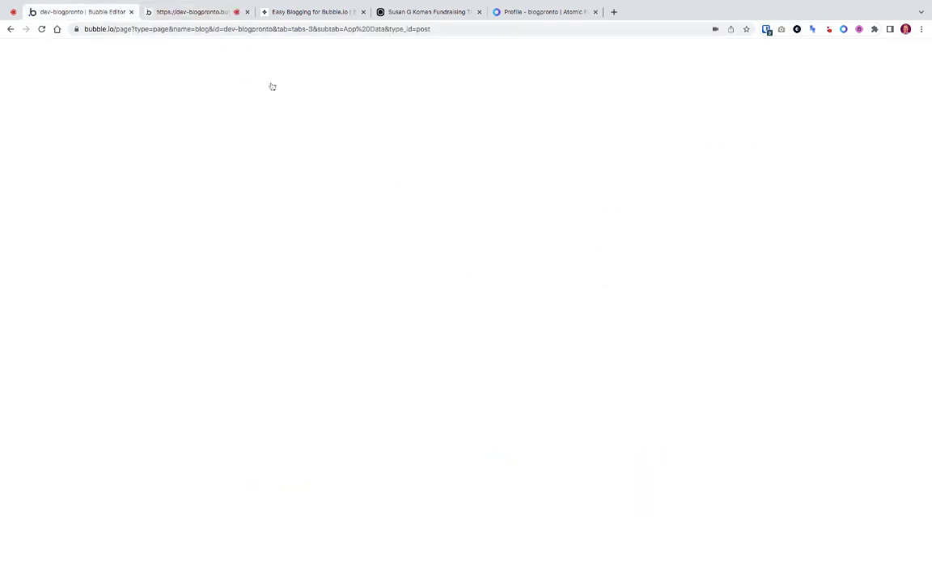
pyautogui.click(15, 72)
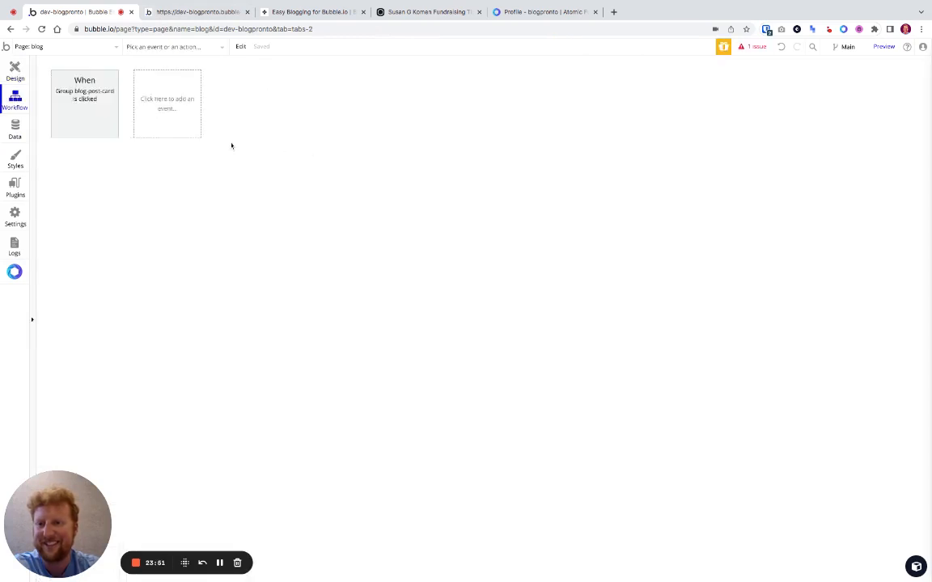
pyautogui.click(91, 108)
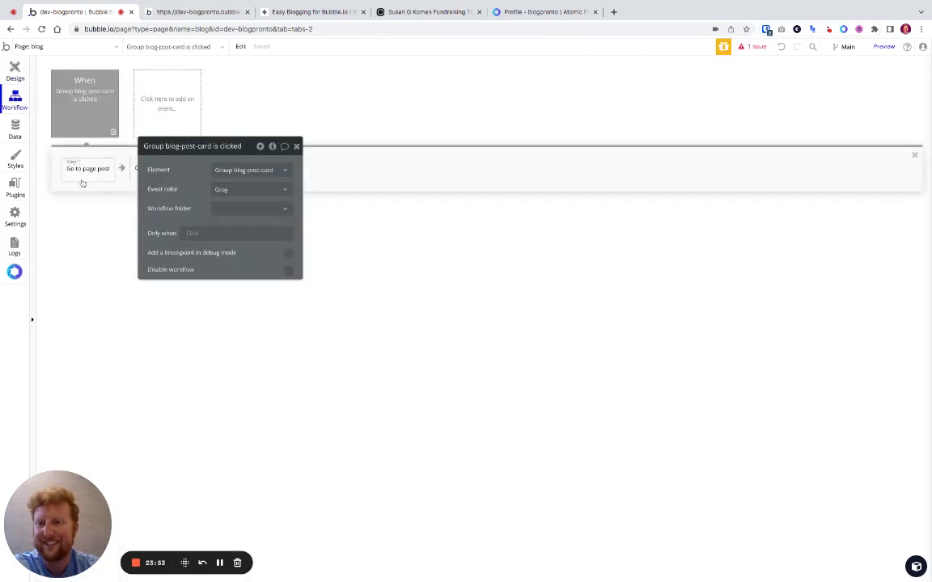
pyautogui.click(83, 181)
pyautogui.click(218, 189)
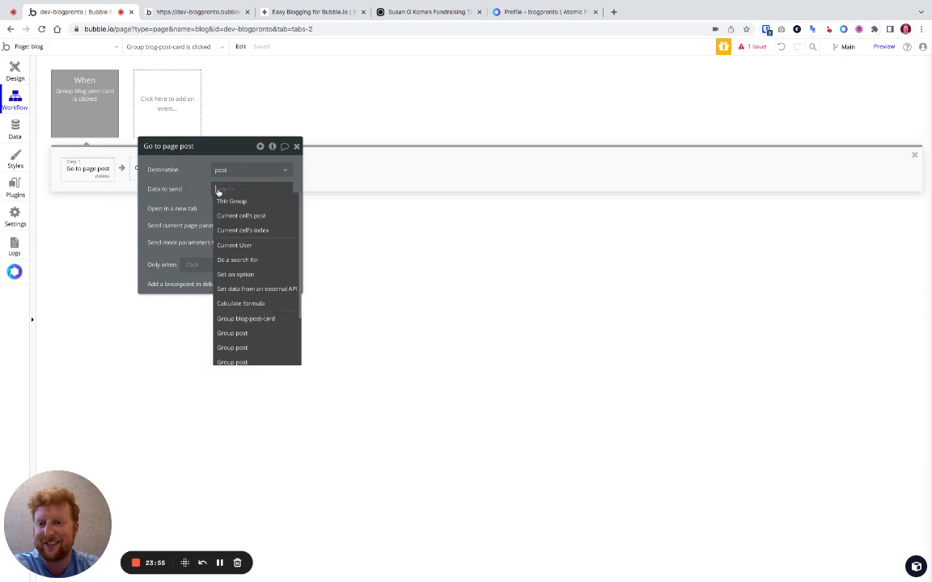
pyautogui.click(241, 215)
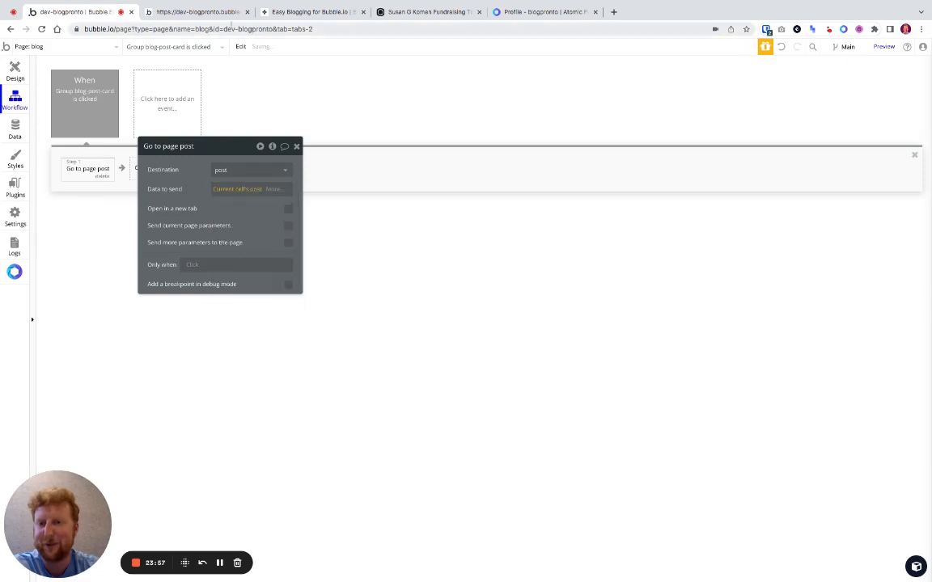
# - Return to the previewed blog page and open the Susan G Komen Fundraising Tips post from its card
pyautogui.click(312, 12)
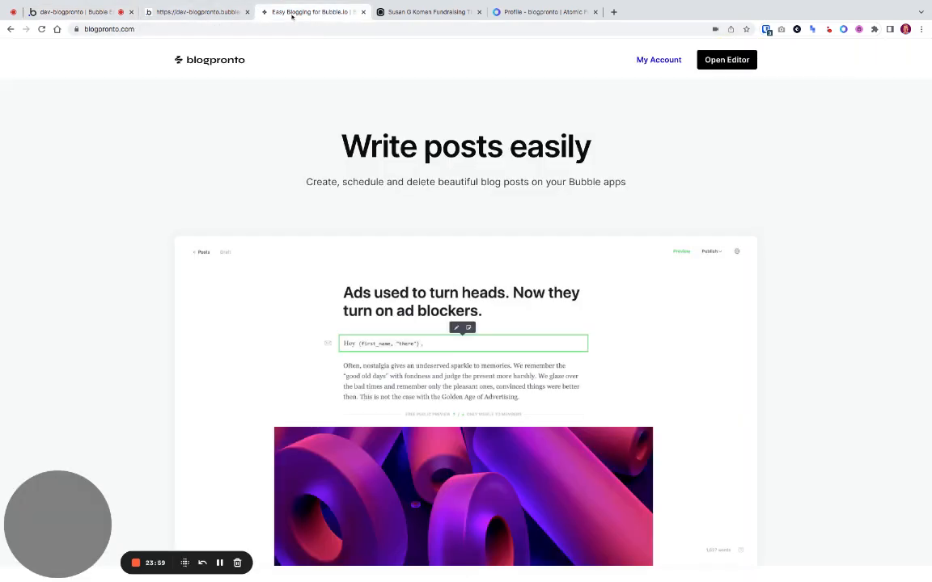
pyautogui.click(194, 12)
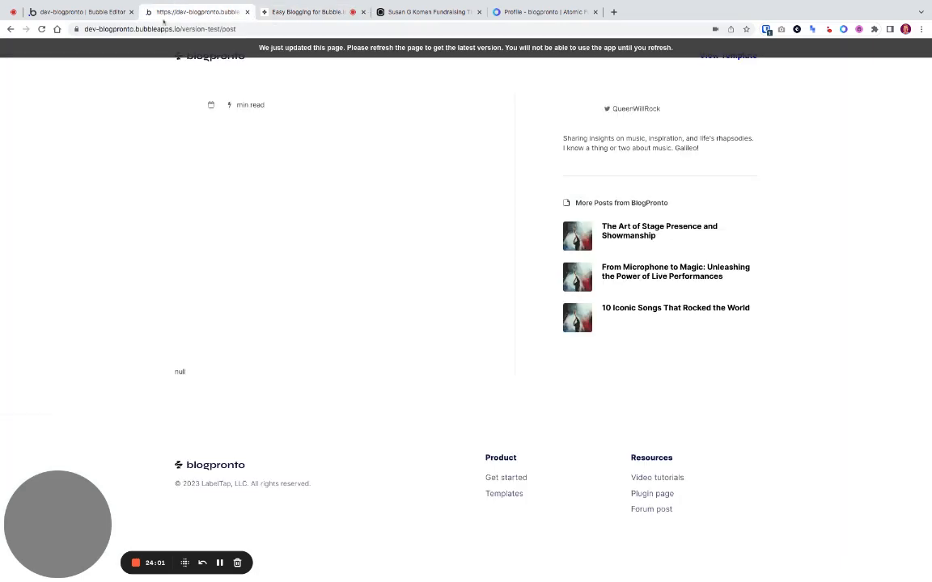
pyautogui.click(11, 30)
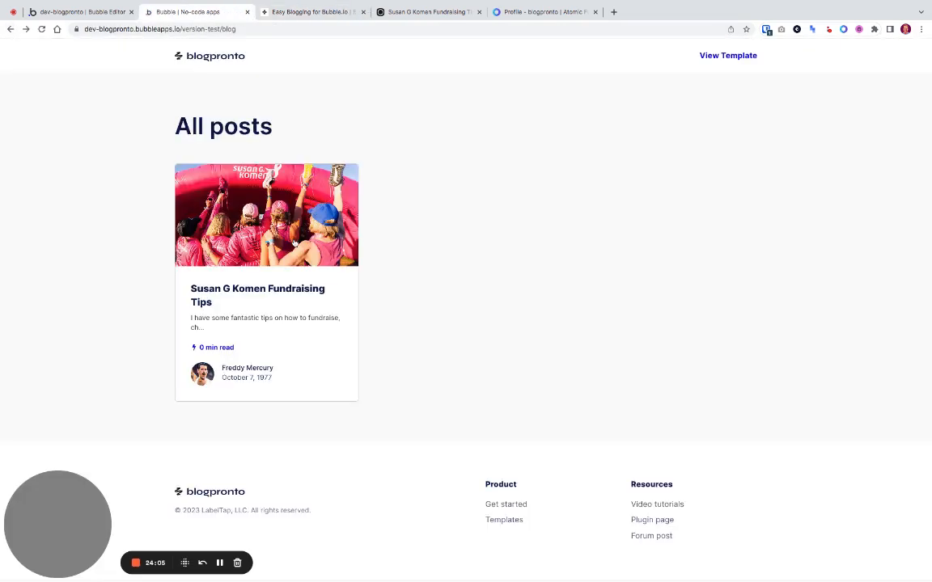
pyautogui.click(340, 230)
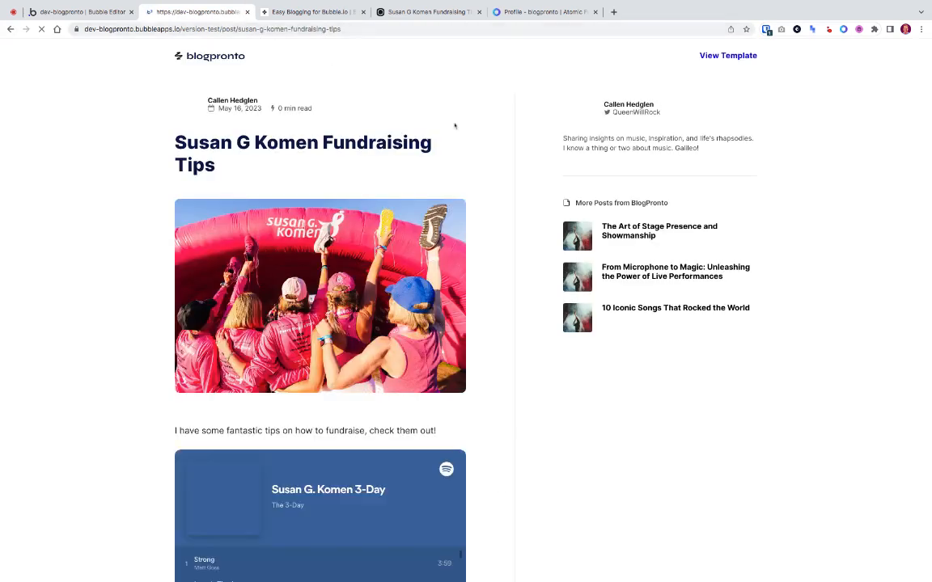
# - Examine the opened post from header to conclusion, checking its content and the fixed sidebar
pyautogui.scroll(-5, 495, 169)
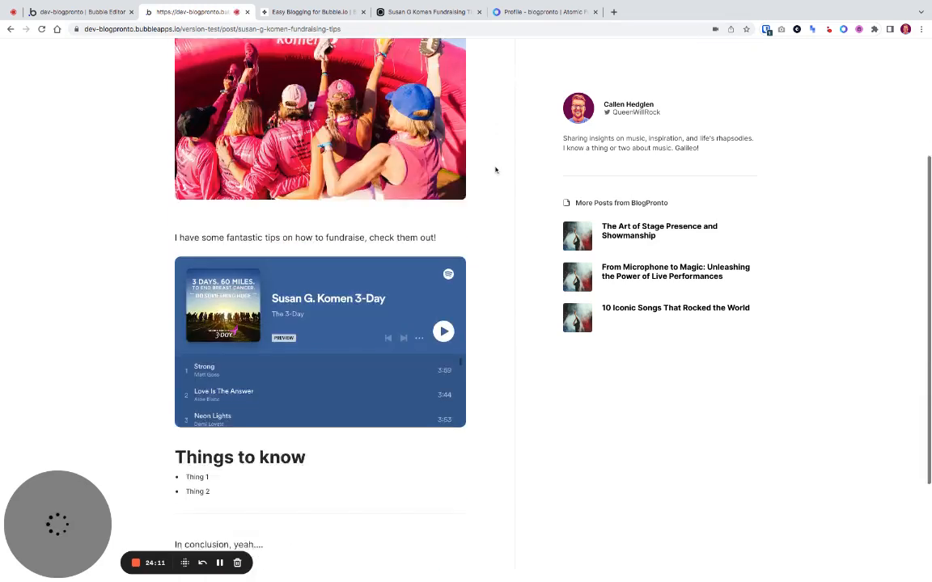
pyautogui.scroll(2, 495, 169)
pyautogui.scroll(3, 495, 169)
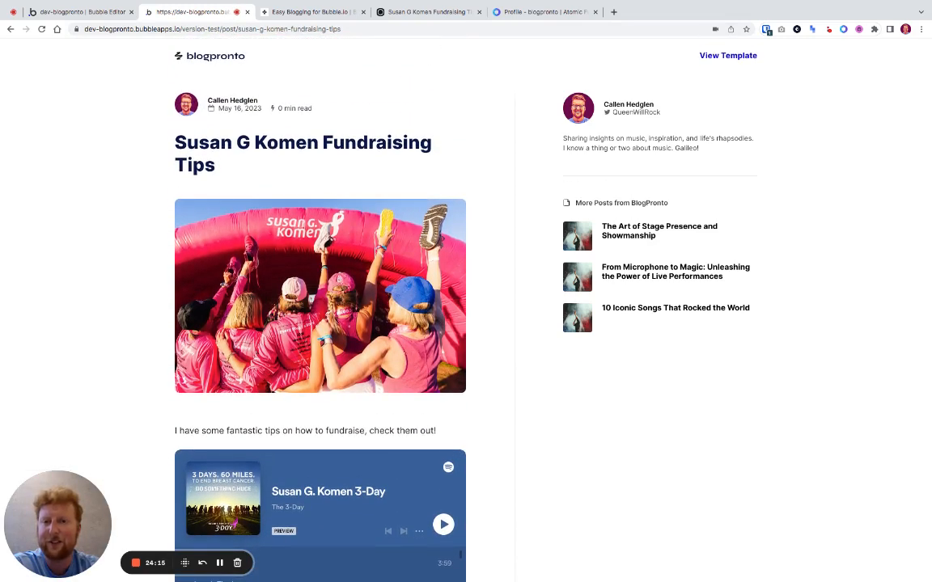
pyautogui.scroll(-5, 379, 123)
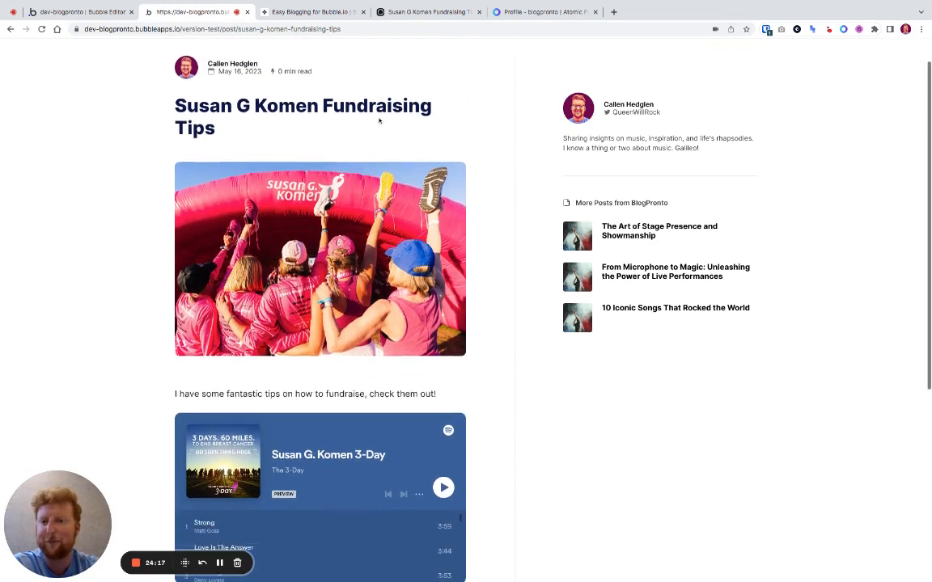
pyautogui.scroll(5, 379, 123)
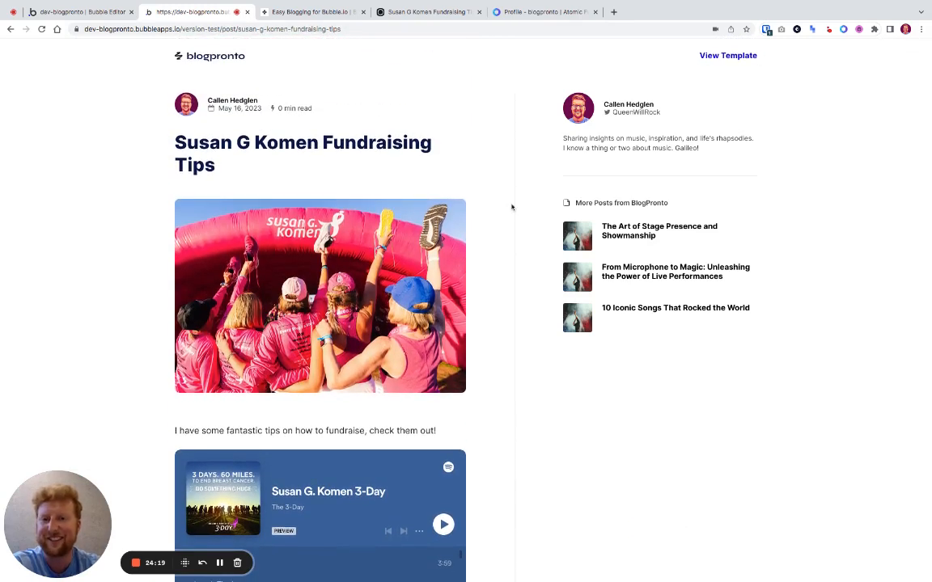
pyautogui.scroll(-2, 513, 211)
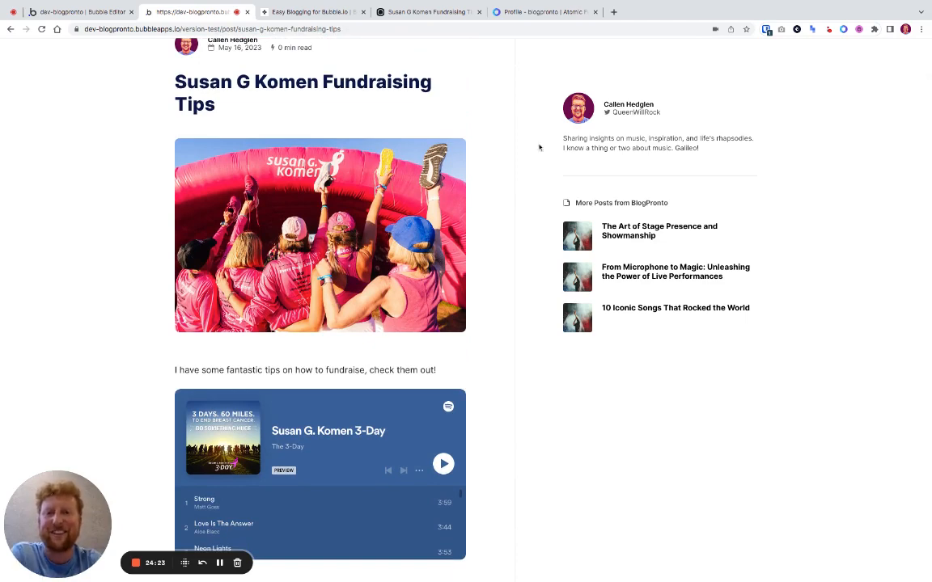
pyautogui.scroll(2, 484, 95)
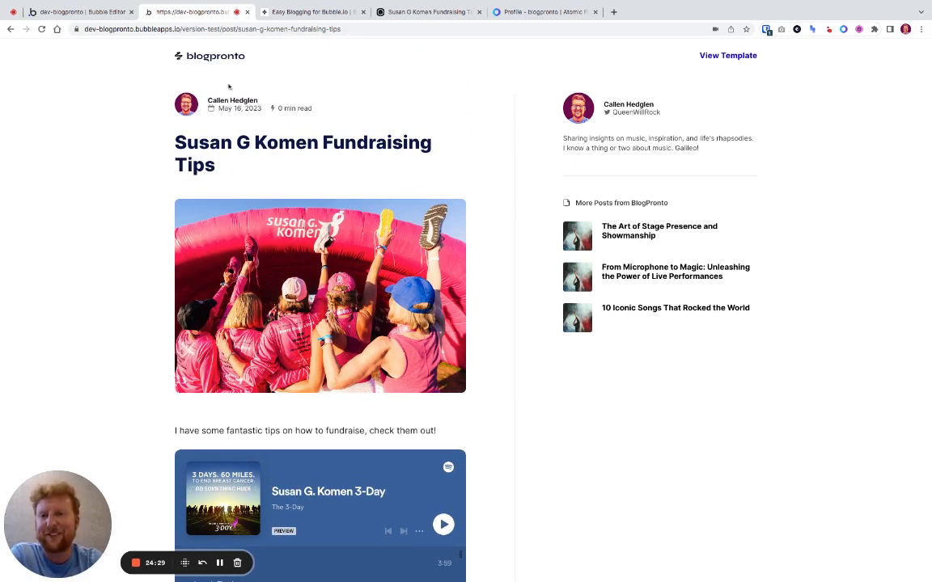
pyautogui.scroll(-6, 600, 317)
pyautogui.scroll(6, 600, 317)
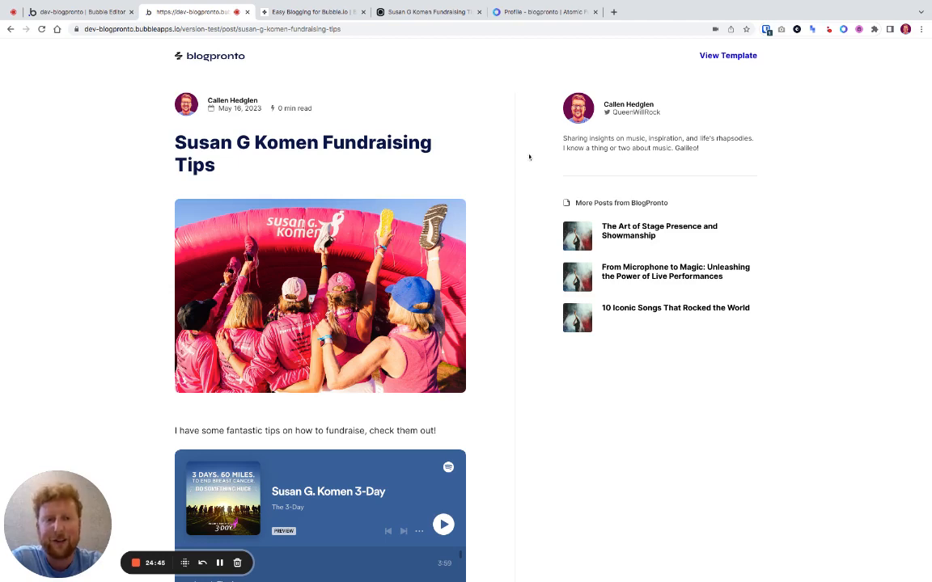
pyautogui.scroll(-3, 538, 178)
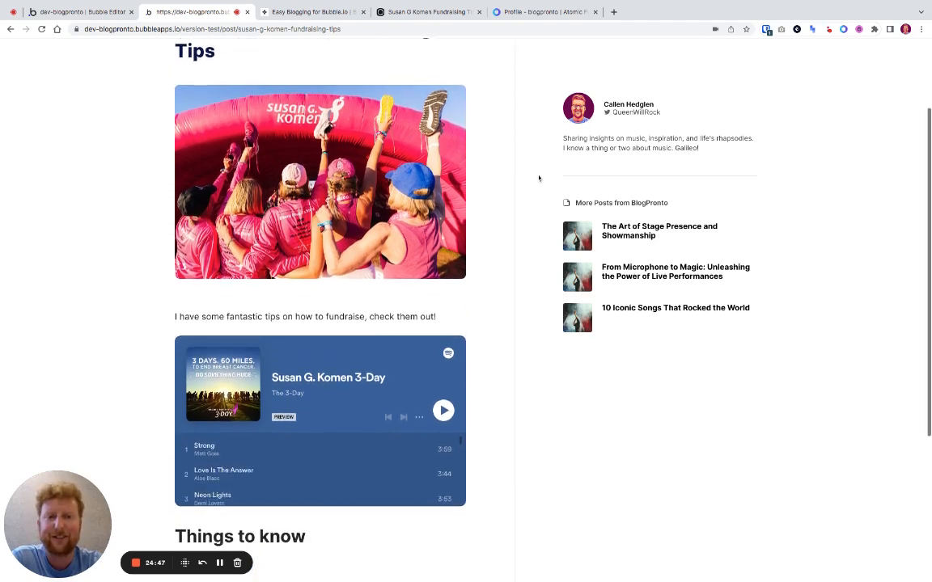